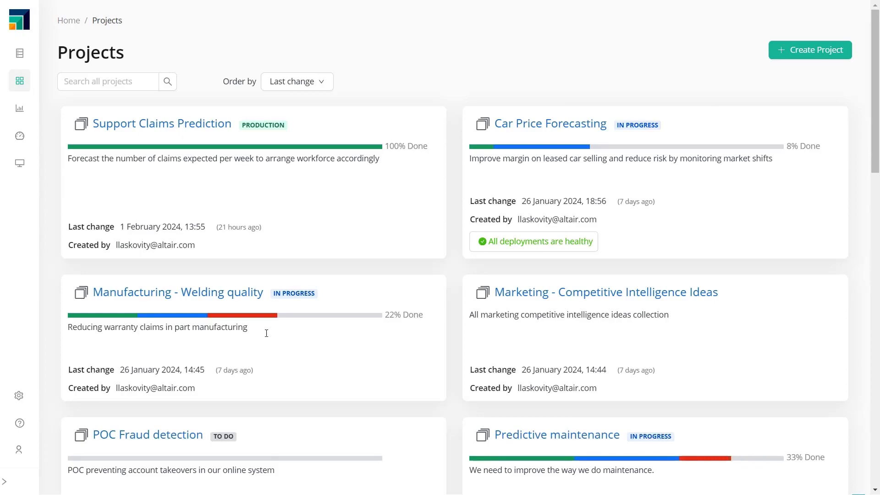
{"action": "mouse_move", "coordinate": [263, 321]}
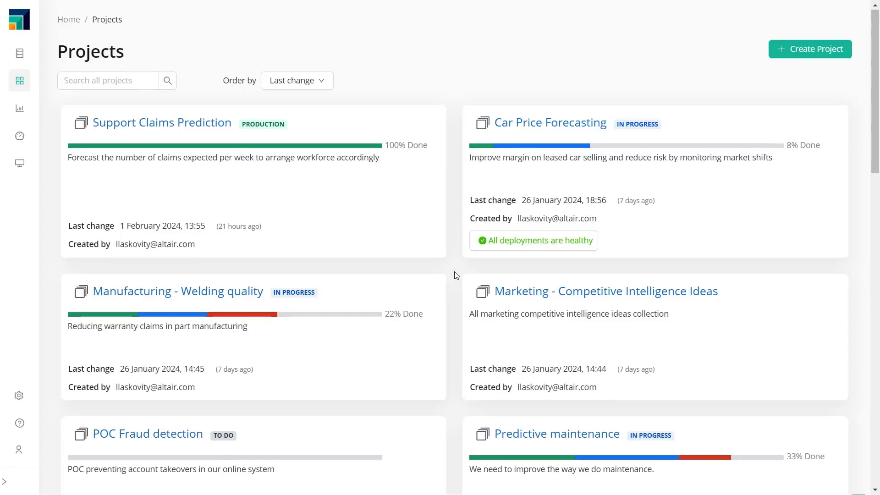
{"action": "scroll", "coordinate": [457, 284], "scroll_direction": "down", "scroll_amount": 1}
{"action": "scroll", "coordinate": [455, 275], "scroll_direction": "up", "scroll_amount": 1}
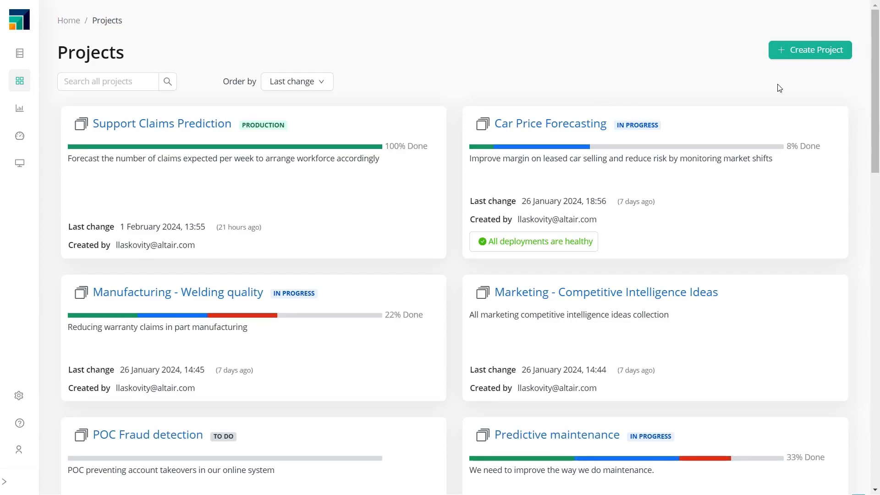
- Examine the project creation form, including its Jira and Confluence linking options, and cancel it
{"action": "left_click", "coordinate": [795, 57]}
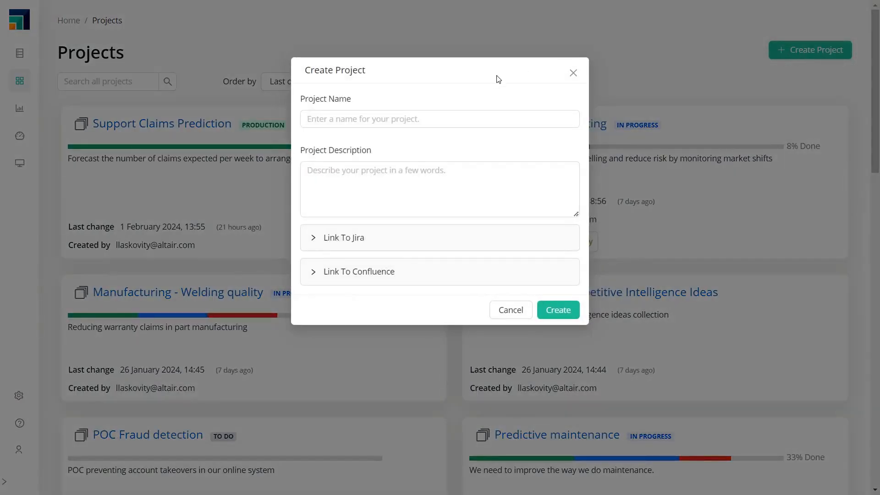
{"action": "left_click", "coordinate": [379, 116]}
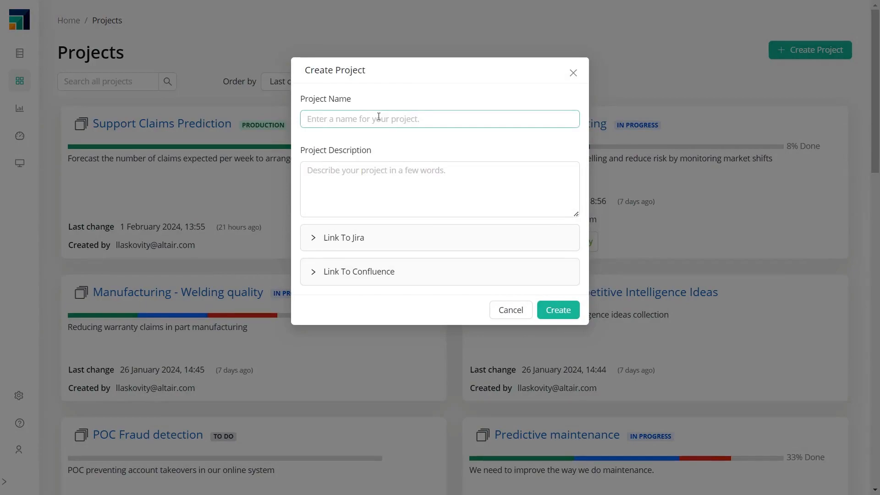
{"action": "left_click", "coordinate": [419, 242]}
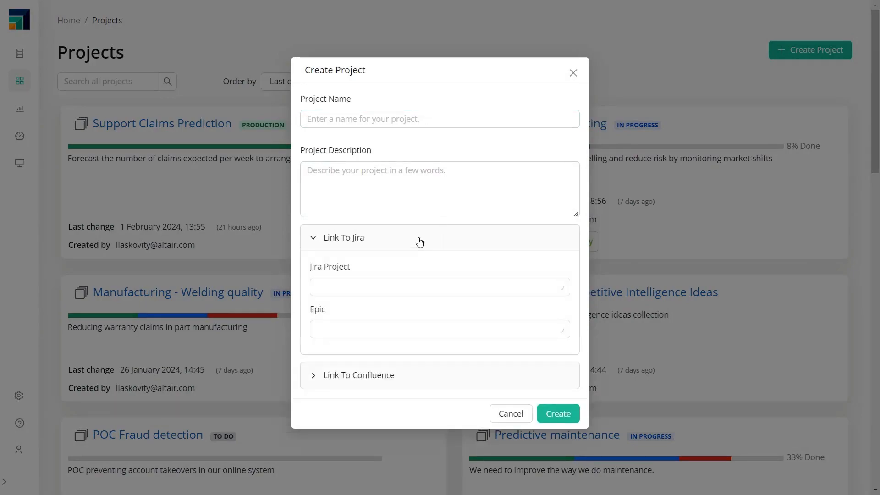
{"action": "left_click", "coordinate": [402, 376]}
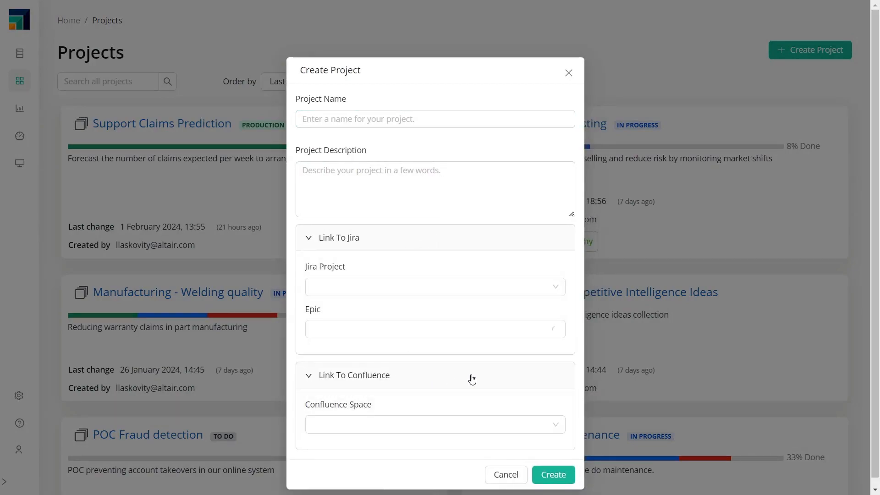
{"action": "left_click", "coordinate": [504, 475]}
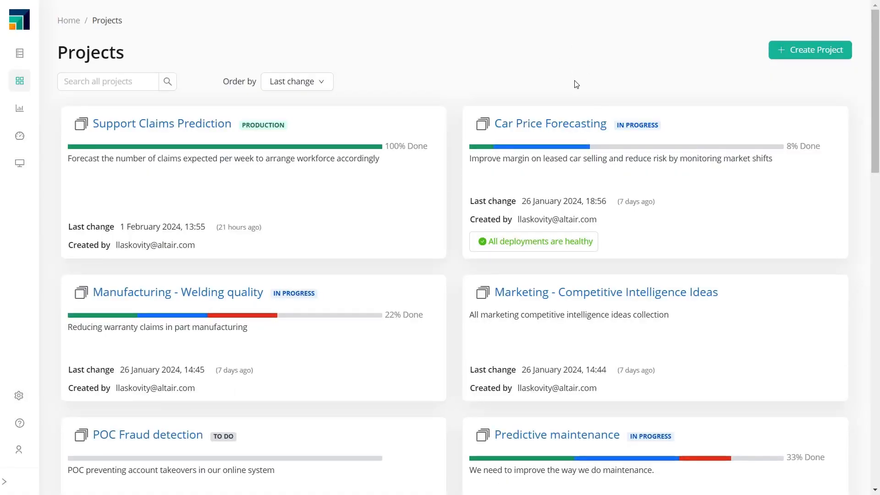
- Open the planning view of the Car Price Forecasting project and review the options for adding new items
{"action": "left_click", "coordinate": [563, 129]}
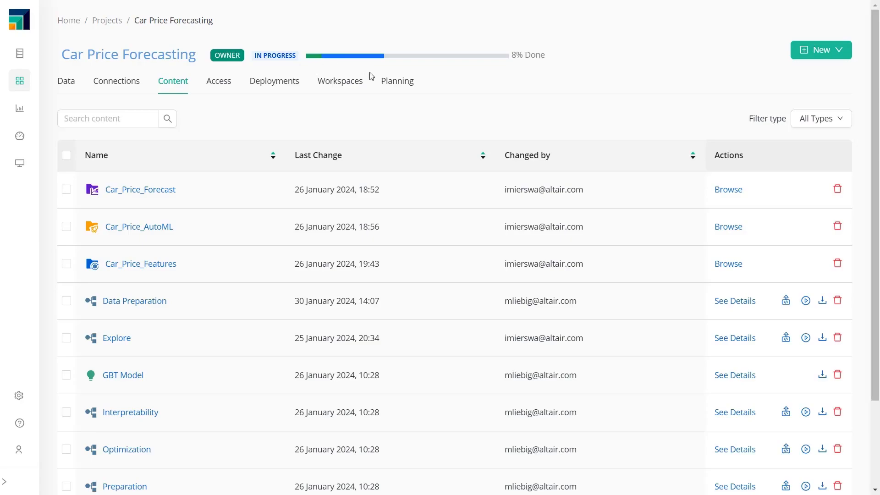
{"action": "left_click", "coordinate": [396, 89]}
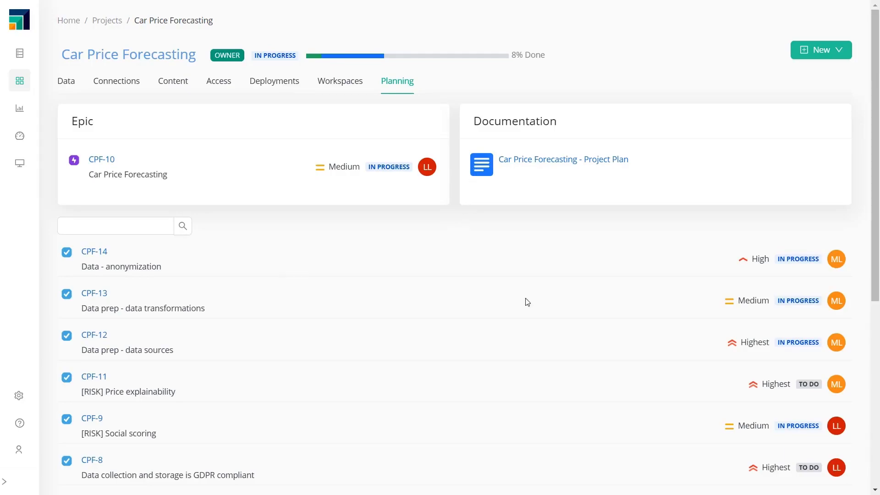
{"action": "left_click", "coordinate": [809, 52]}
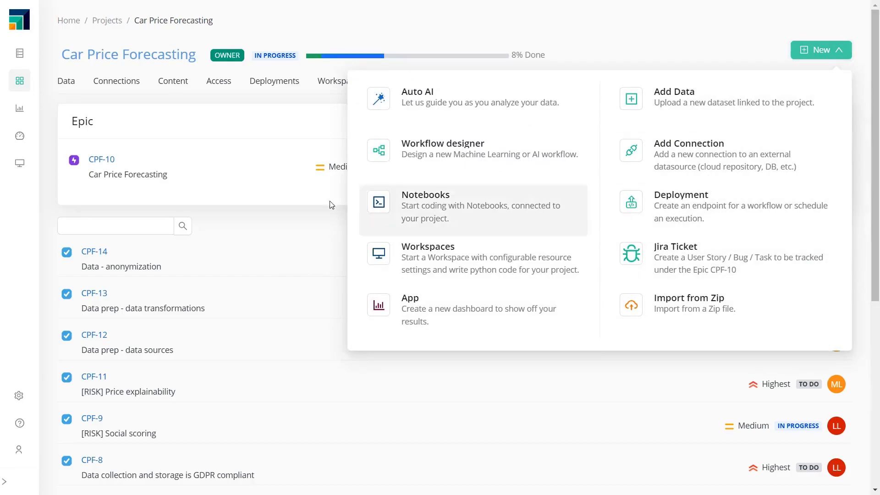
{"action": "left_click", "coordinate": [271, 225]}
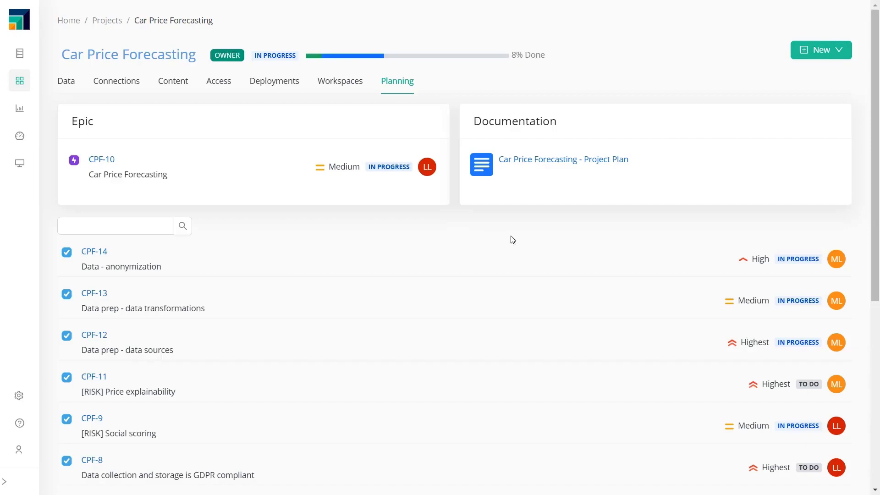
- Read the Car Price Forecasting - Project Plan in Confluence through its risks, and check the ticket assignees back in the project's planning view
{"action": "left_click", "coordinate": [555, 166]}
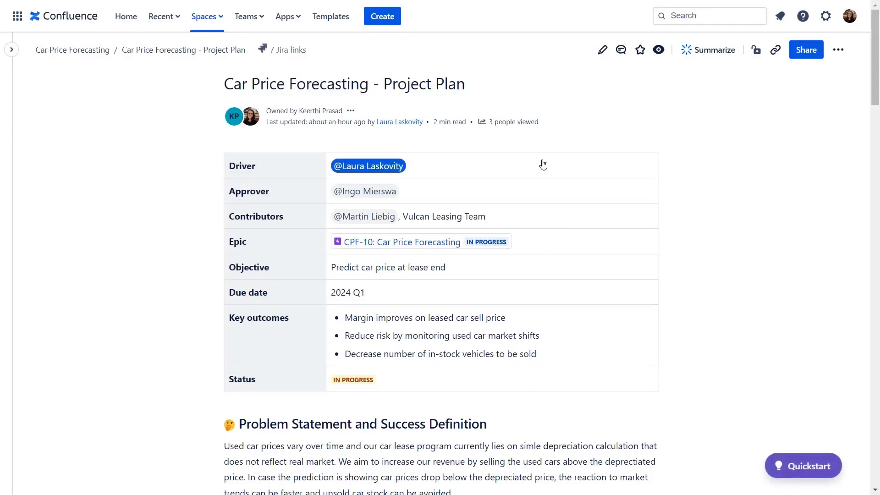
{"action": "scroll", "coordinate": [543, 164], "scroll_direction": "down", "scroll_amount": 1}
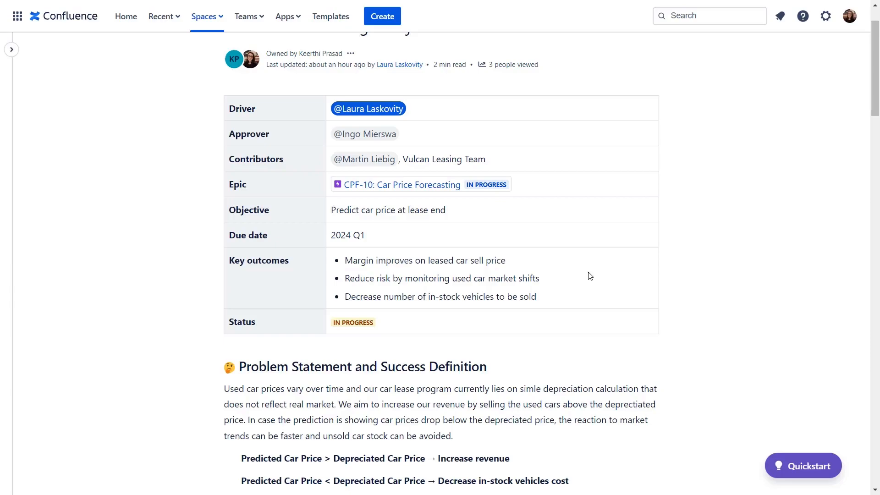
{"action": "scroll", "coordinate": [590, 276], "scroll_direction": "down", "scroll_amount": 4}
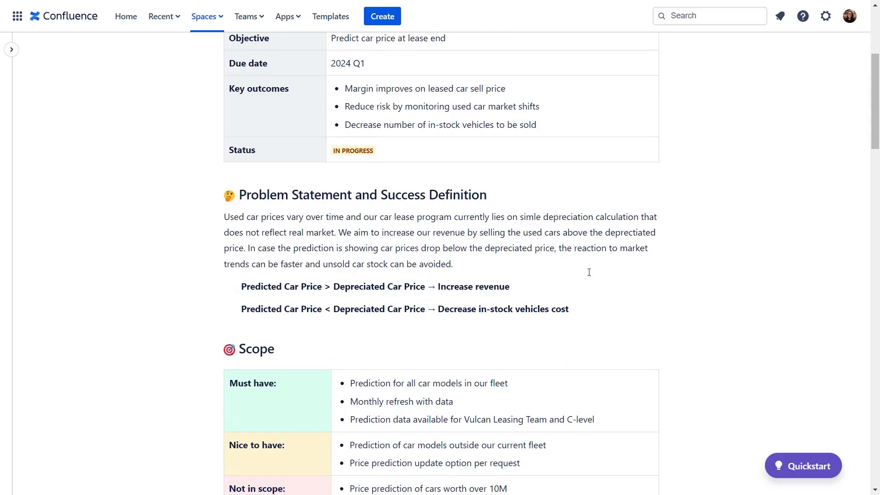
{"action": "scroll", "coordinate": [589, 272], "scroll_direction": "down", "scroll_amount": 8}
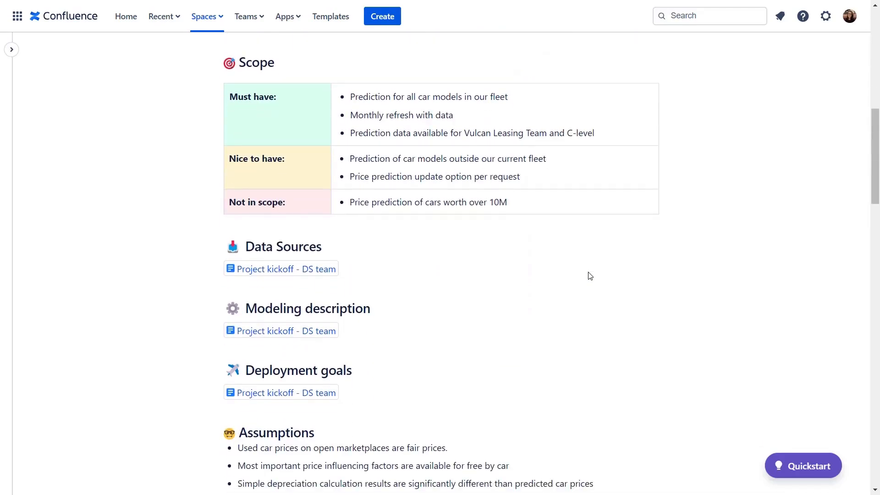
{"action": "scroll", "coordinate": [590, 275], "scroll_direction": "down", "scroll_amount": 5}
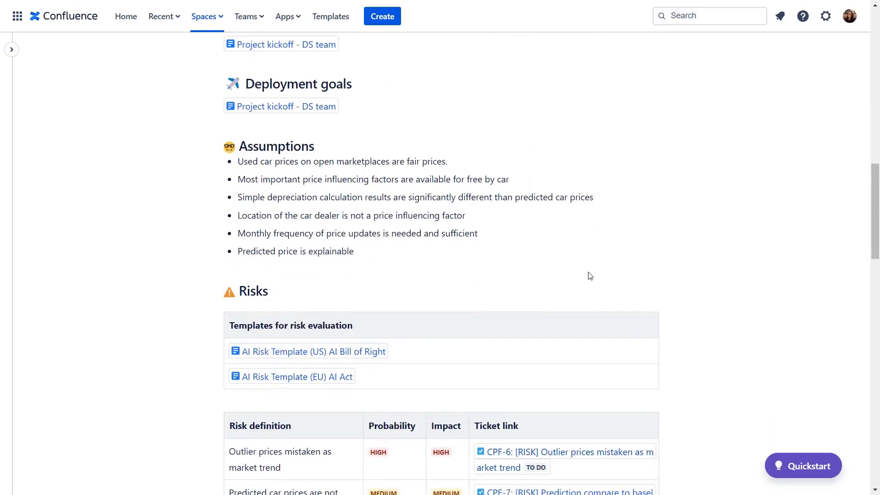
{"action": "scroll", "coordinate": [590, 276], "scroll_direction": "down", "scroll_amount": 4}
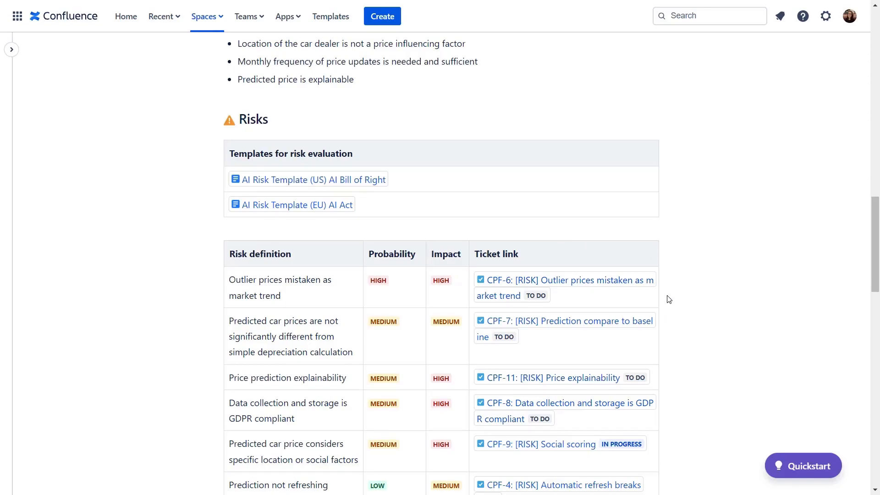
{"action": "key", "text": "ctrl+shift+Tab"}
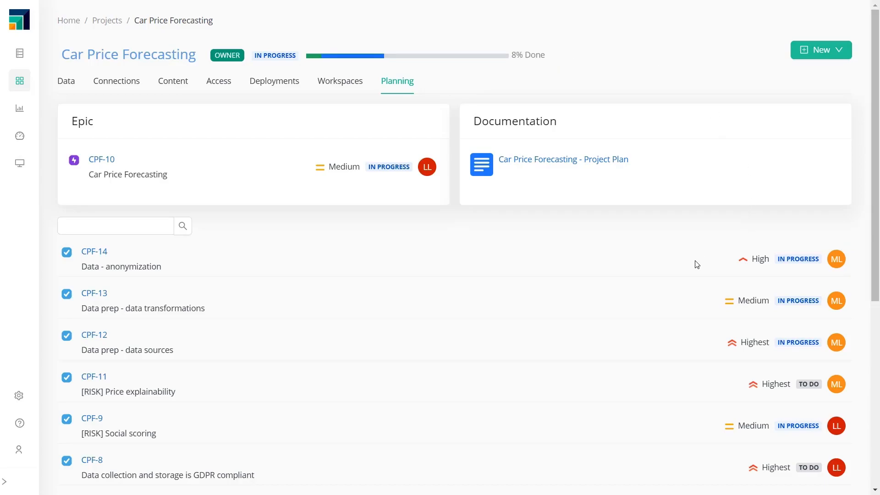
{"action": "mouse_move", "coordinate": [838, 264]}
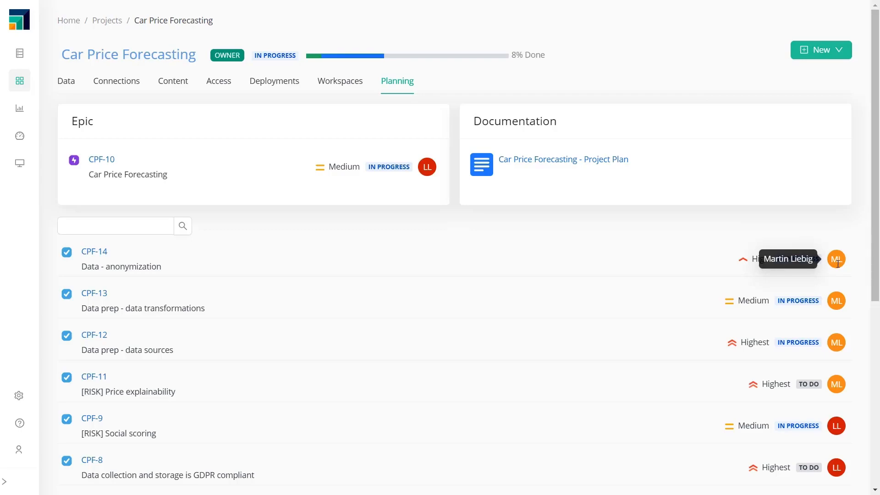
{"action": "mouse_move", "coordinate": [838, 298]}
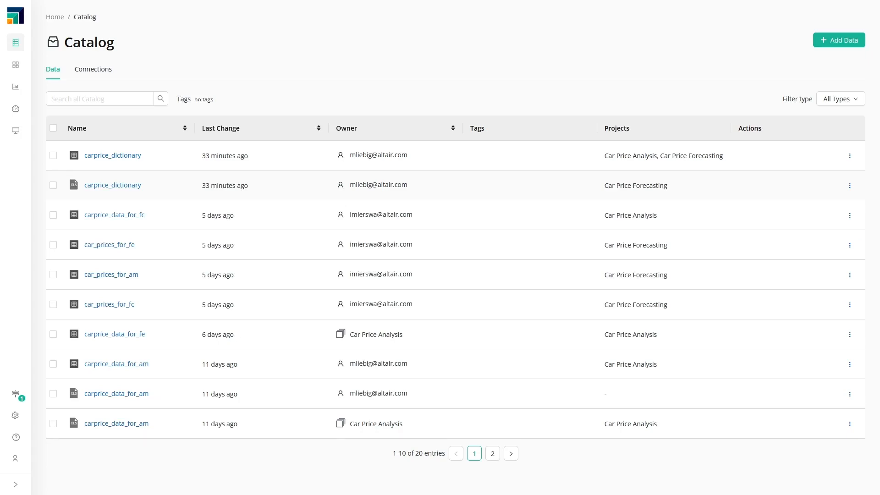
- Show the connections stored in the catalog
{"action": "left_click", "coordinate": [93, 69]}
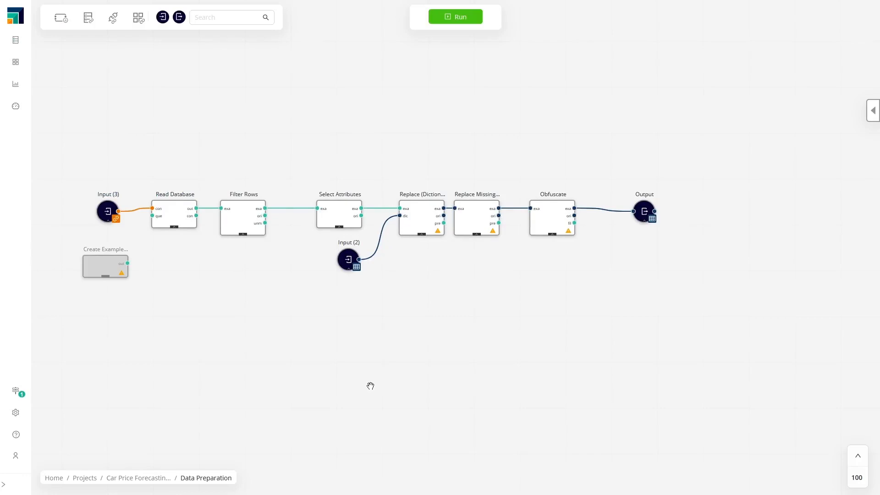
- Set Define Query to query for the Read Database operator, inspect its SQL statement in the editor, and close it
{"action": "left_click_drag", "start_coordinate": [226, 336], "coordinate": [334, 328]}
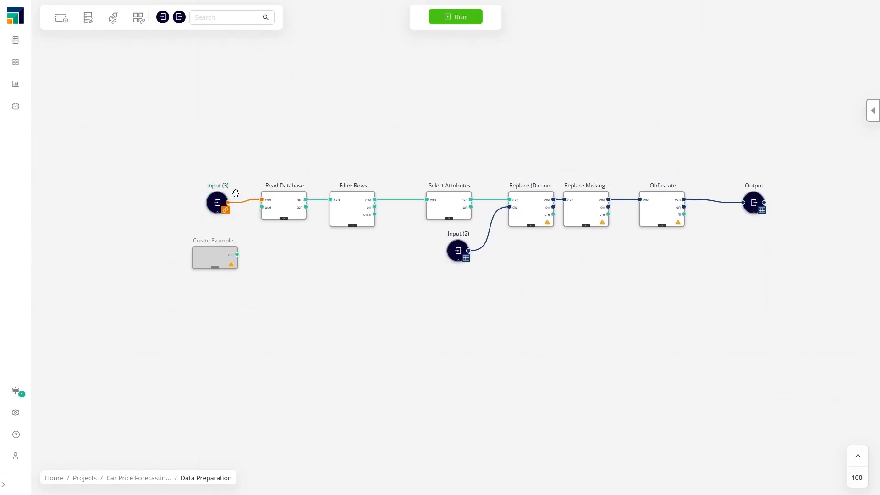
{"action": "left_click", "coordinate": [285, 203]}
{"action": "left_click", "coordinate": [268, 225]}
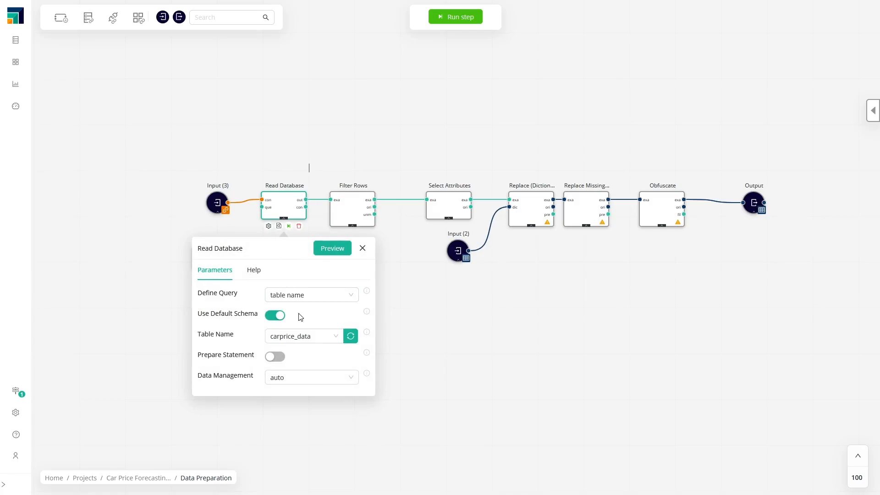
{"action": "left_click", "coordinate": [355, 299]}
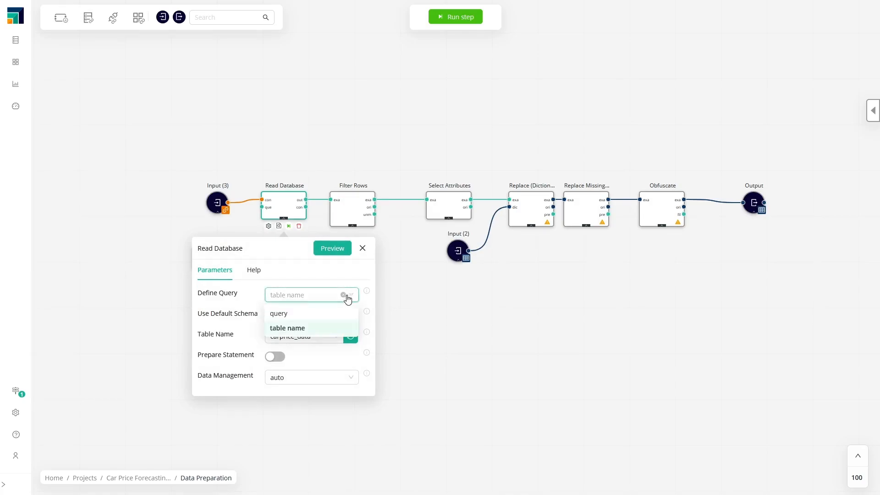
{"action": "left_click", "coordinate": [302, 312]}
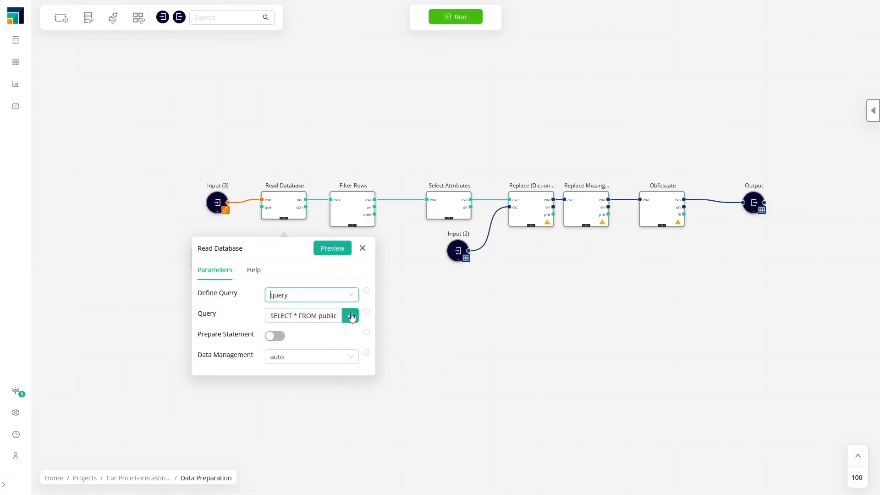
{"action": "left_click", "coordinate": [350, 315]}
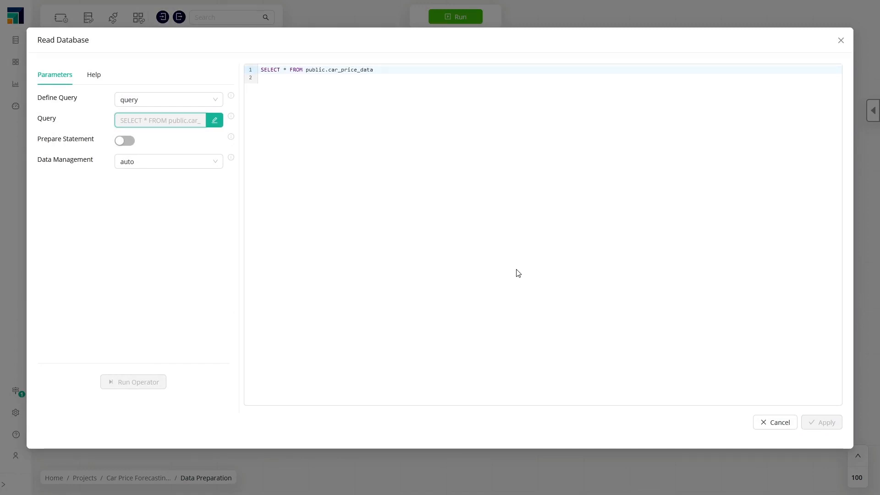
{"action": "left_click", "coordinate": [841, 40]}
- Search the operators for "Read", browse the matching data access operators, and clear the search
{"action": "left_click", "coordinate": [222, 18]}
{"action": "type", "text": "Read"}
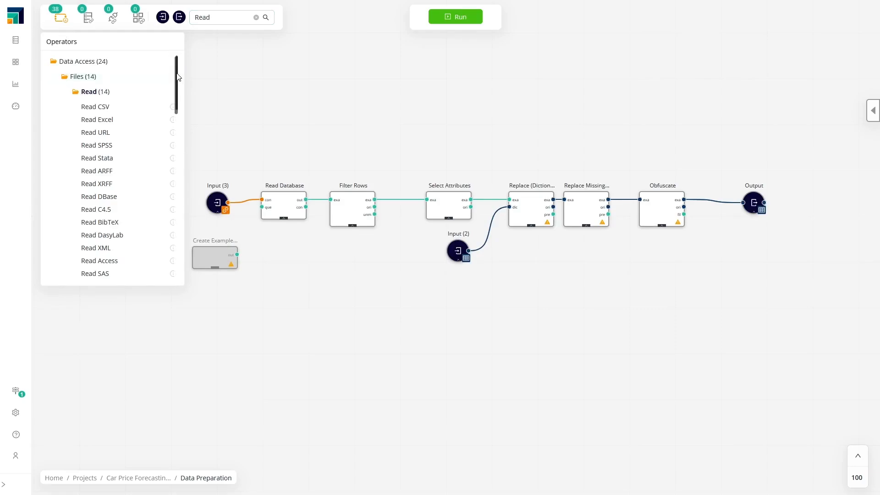
{"action": "scroll", "coordinate": [179, 106], "scroll_direction": "down", "scroll_amount": 2}
{"action": "scroll", "coordinate": [178, 107], "scroll_direction": "down", "scroll_amount": 10}
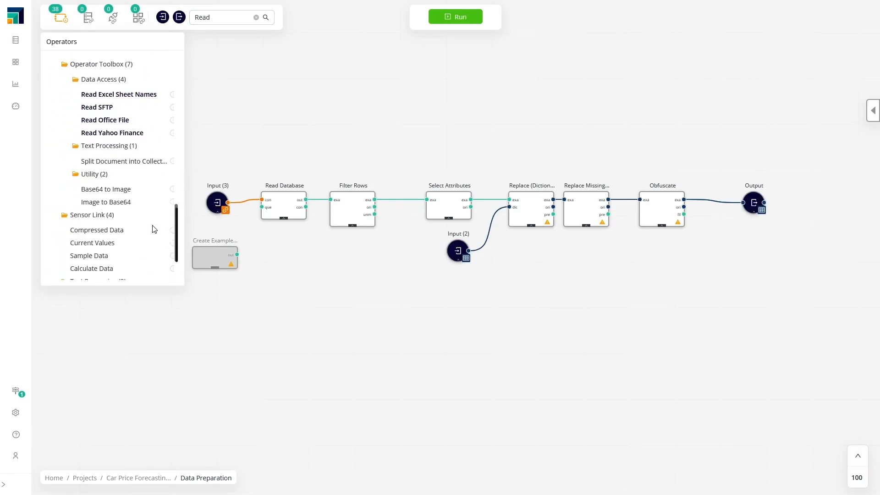
{"action": "left_click", "coordinate": [256, 17]}
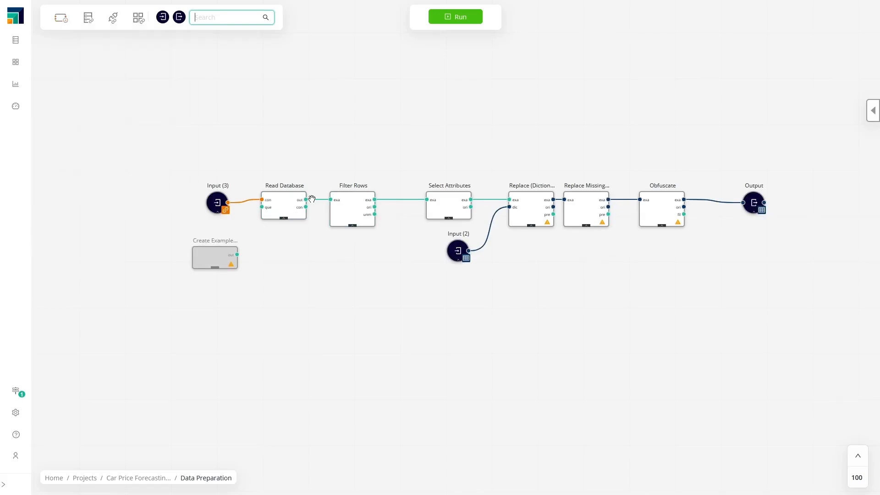
- Inspect the Filter Rows operator's parameter expression and its maximum value variable, and close the editor without applying changes
{"action": "left_click", "coordinate": [343, 204]}
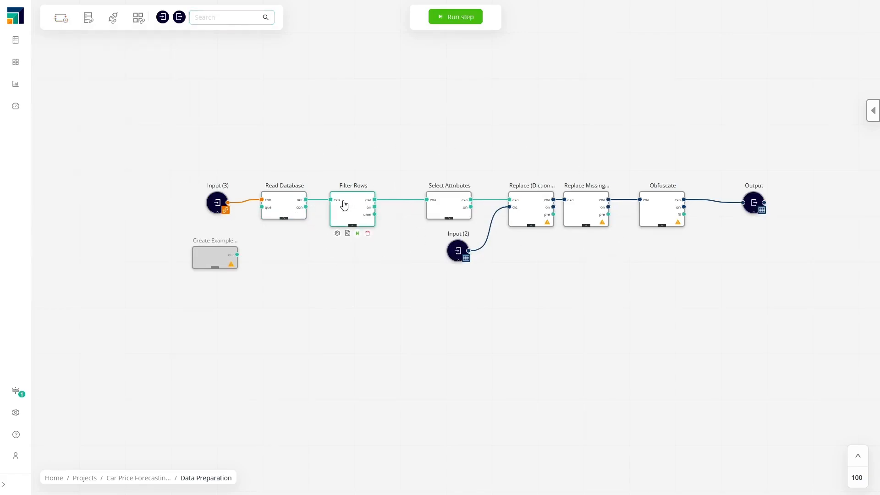
{"action": "left_click", "coordinate": [338, 234]}
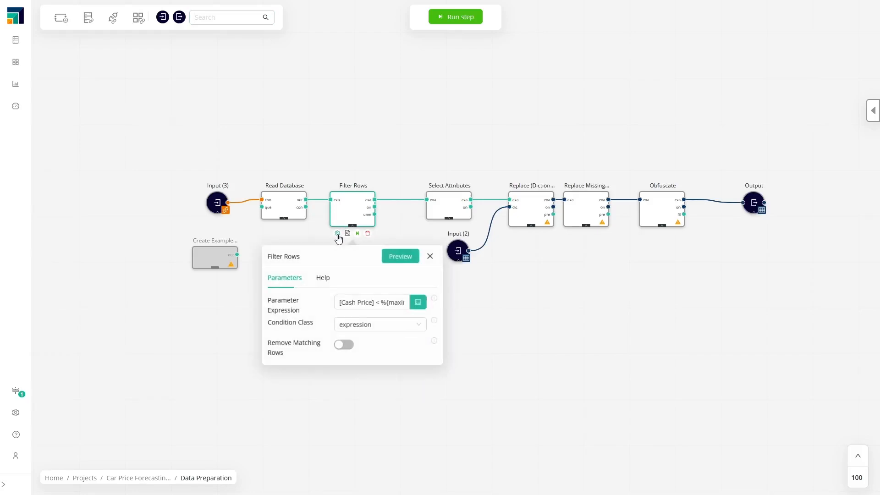
{"action": "left_click", "coordinate": [419, 303]}
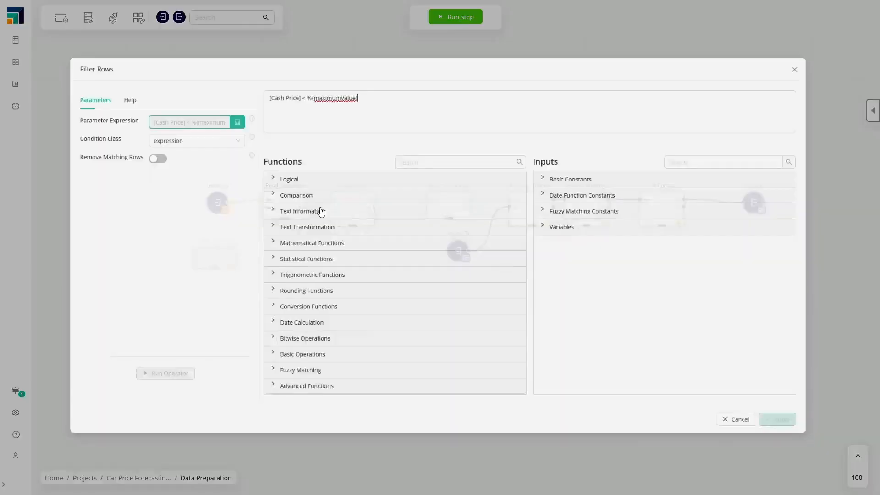
{"action": "left_click_drag", "start_coordinate": [351, 72], "coordinate": [294, 73]}
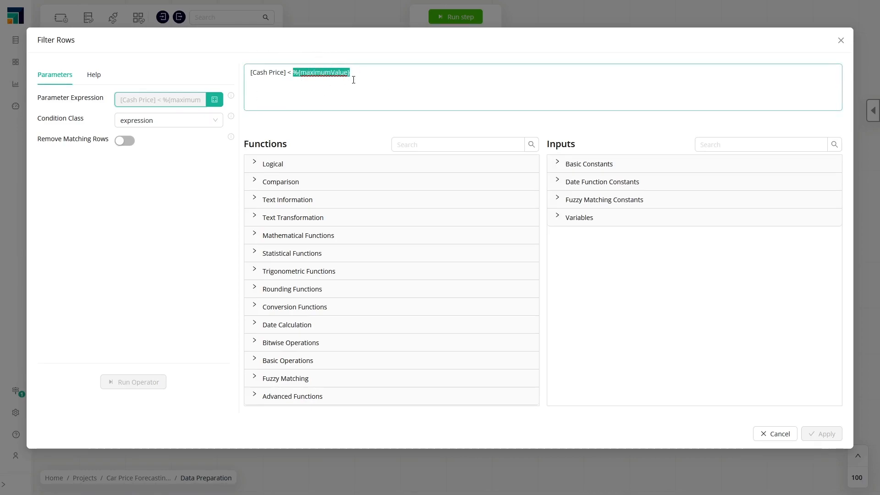
{"action": "left_click", "coordinate": [780, 434]}
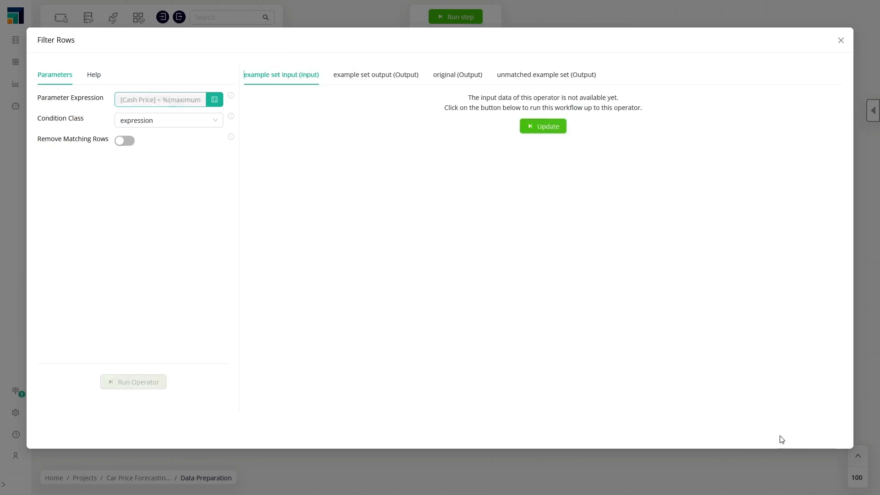
{"action": "left_click", "coordinate": [840, 40]}
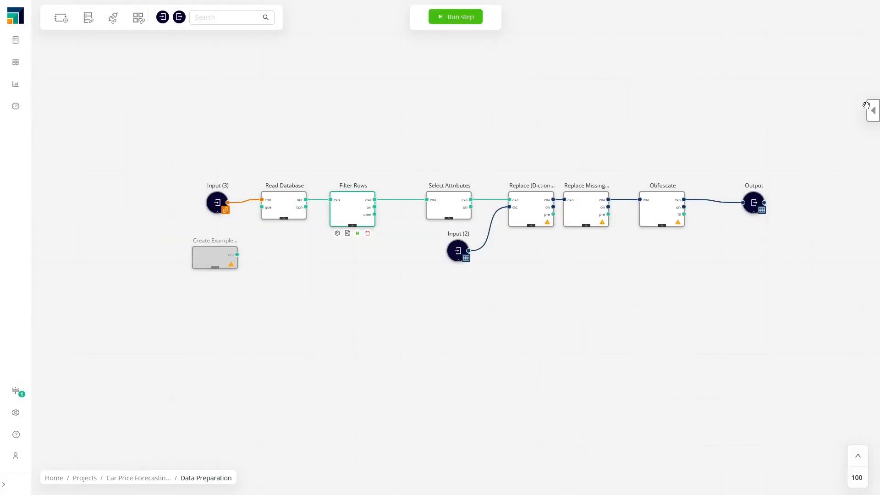
- Review the Data Preparation workflow's context variables and browse its version history
{"action": "left_click", "coordinate": [873, 111]}
{"action": "left_click", "coordinate": [698, 77]}
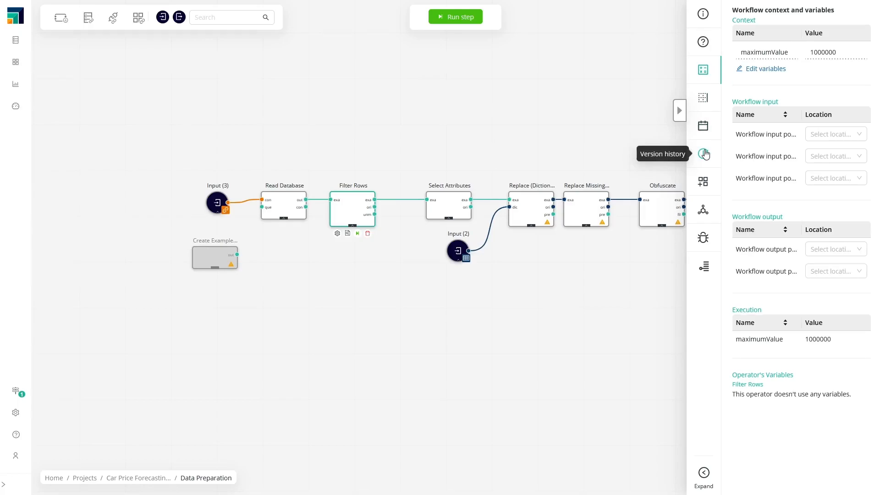
{"action": "left_click", "coordinate": [703, 154]}
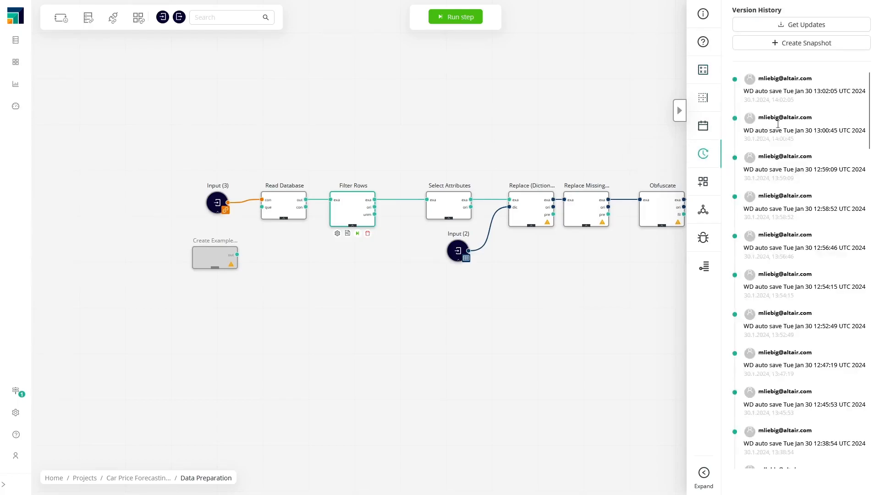
{"action": "scroll", "coordinate": [778, 124], "scroll_direction": "down", "scroll_amount": 15}
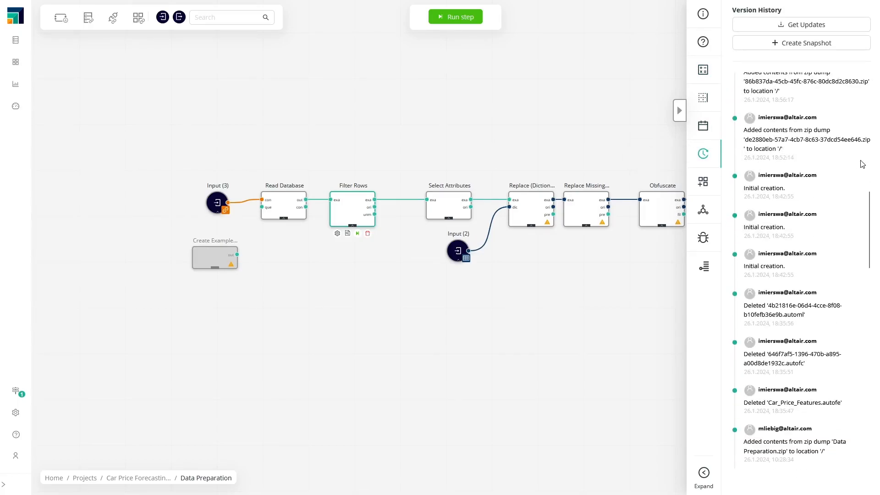
{"action": "scroll", "coordinate": [856, 216], "scroll_direction": "down", "scroll_amount": 10}
{"action": "scroll", "coordinate": [853, 312], "scroll_direction": "down", "scroll_amount": 5}
- Select the Obfuscate operator near the end of the Data Preparation workflow
{"action": "left_click_drag", "start_coordinate": [636, 321], "coordinate": [407, 292]}
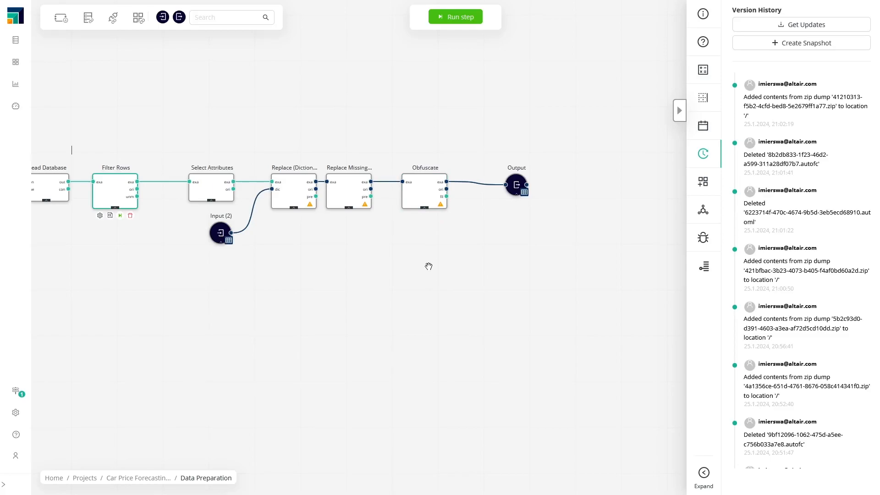
{"action": "left_click", "coordinate": [427, 195]}
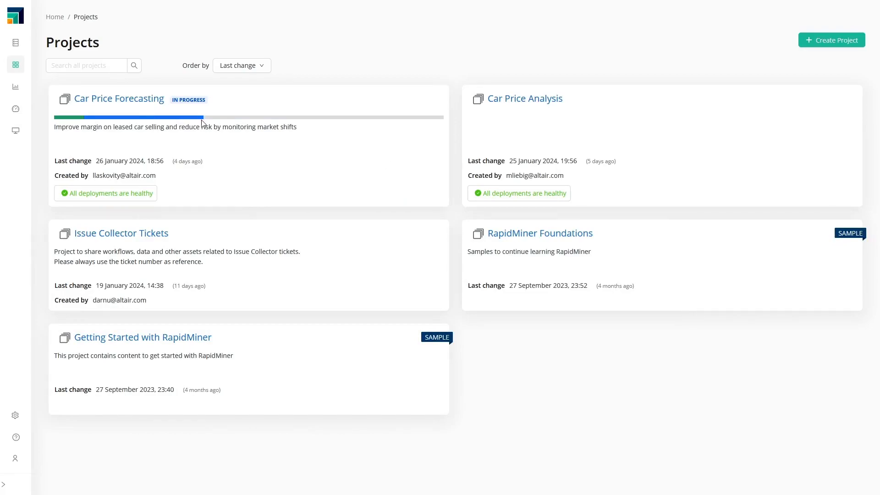
- Start a Schedule deployment for the Data Preparation workflow in the Car Price Forecasting project and enter "name" as its name
{"action": "left_click", "coordinate": [105, 99]}
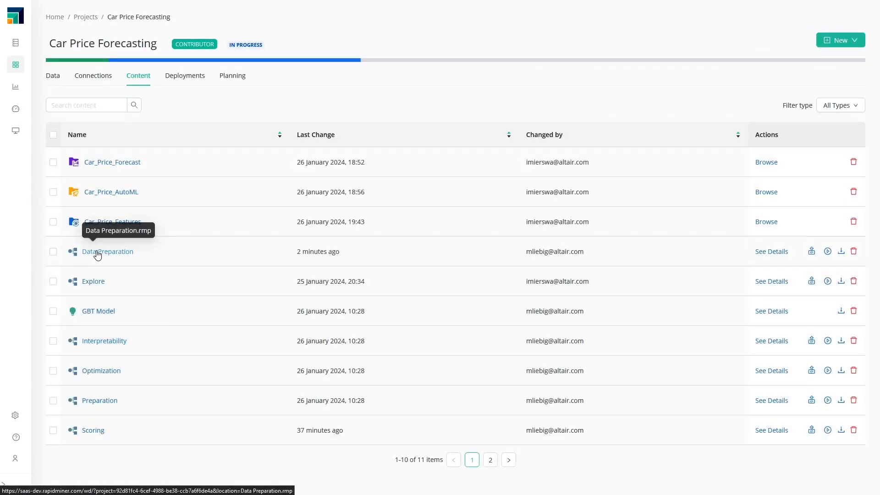
{"action": "left_click", "coordinate": [811, 251]}
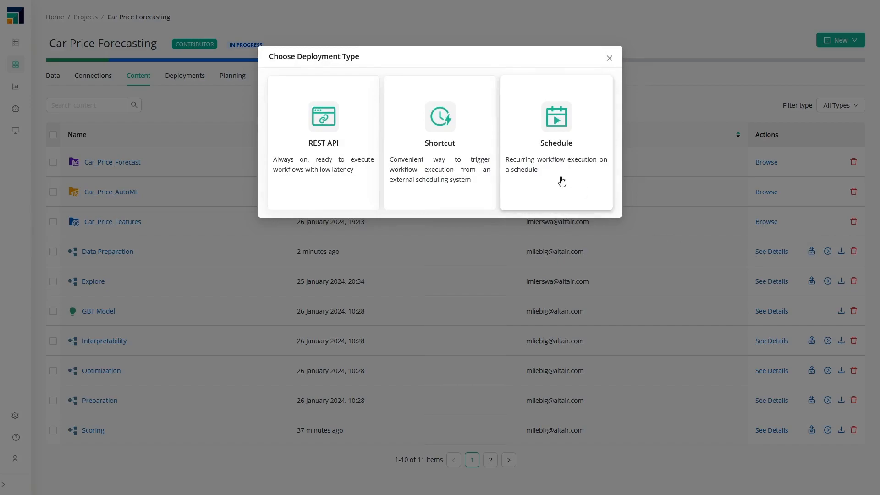
{"action": "left_click", "coordinate": [562, 173]}
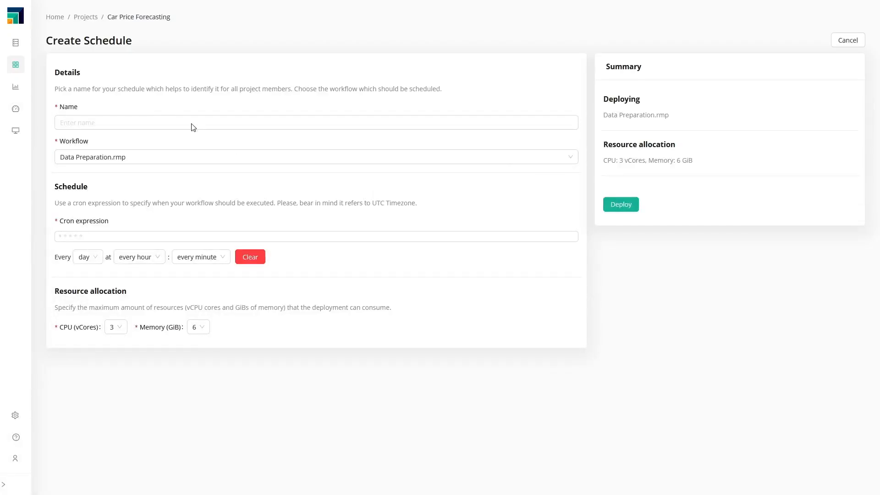
{"action": "left_click", "coordinate": [113, 117]}
{"action": "type", "text": "name"}
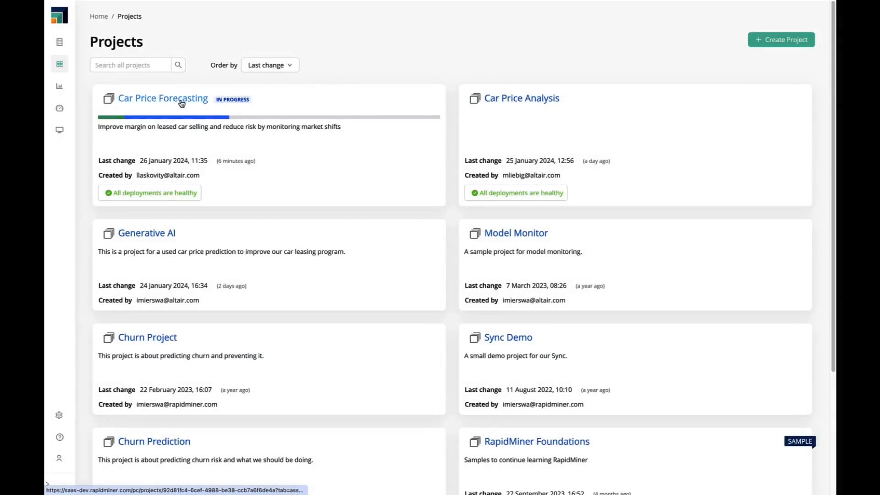
- Start Auto AI in the Car Price Forecasting project using the car_prices_for_fe dataset
{"action": "left_click", "coordinate": [197, 100]}
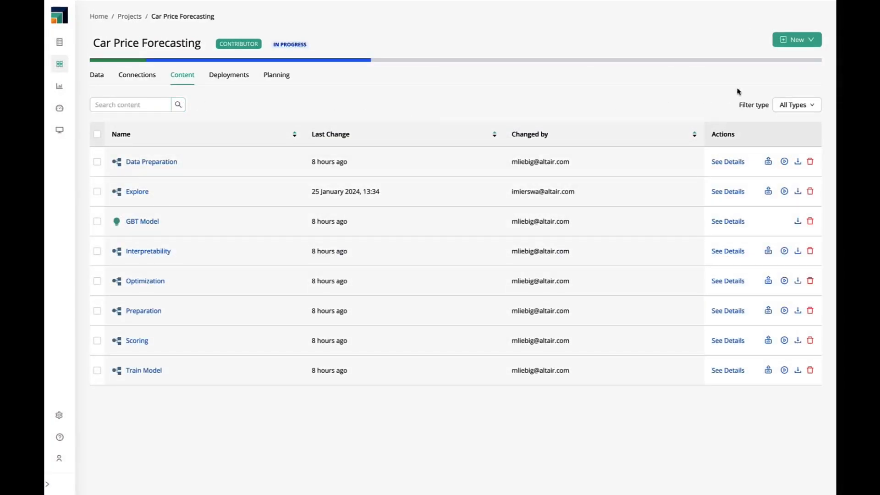
{"action": "left_click", "coordinate": [784, 42]}
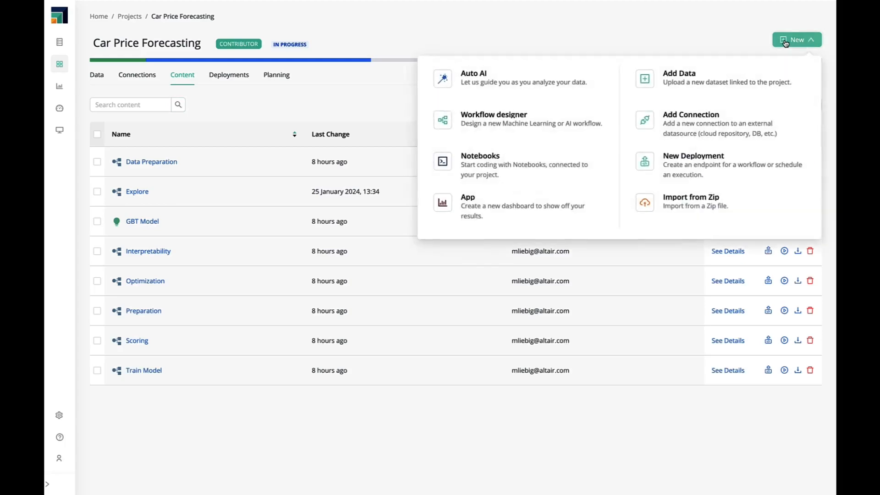
{"action": "left_click", "coordinate": [561, 79]}
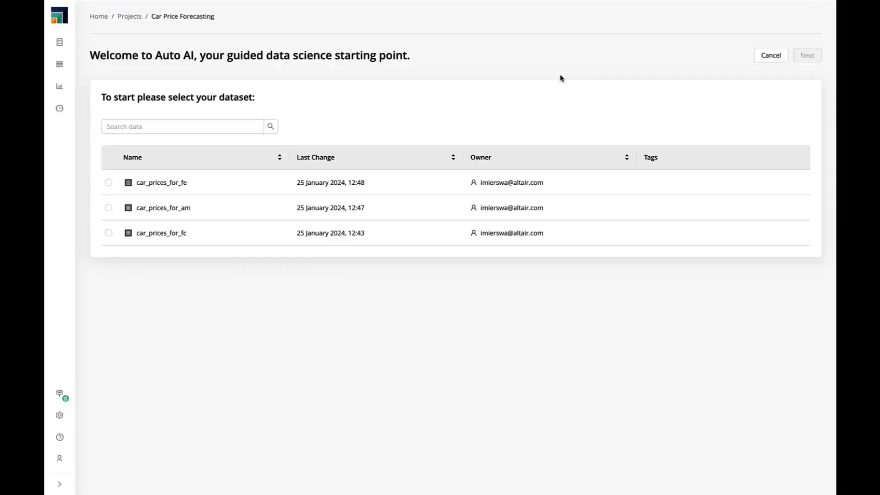
{"action": "left_click", "coordinate": [108, 183]}
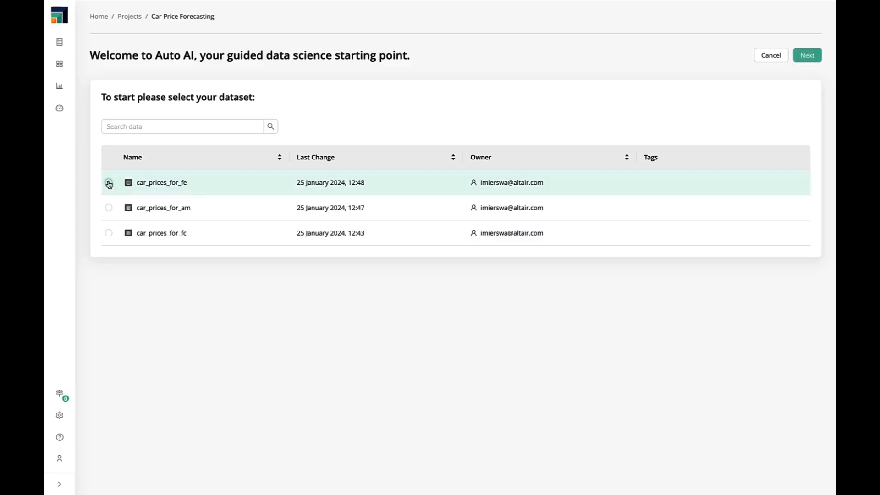
{"action": "left_click", "coordinate": [806, 56]}
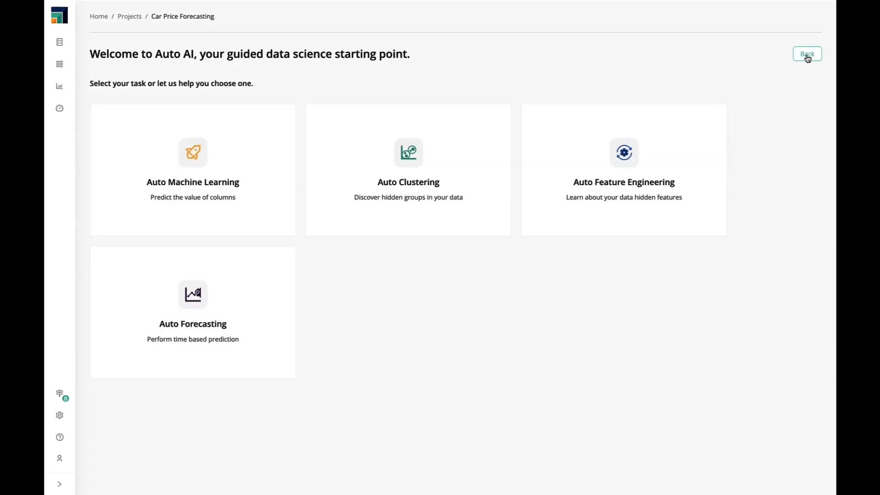
- Start an Auto Feature Engineering analysis named Car_Price_Features that predicts Cash Price with a maximum time of 1 Hour
{"action": "left_click", "coordinate": [677, 145]}
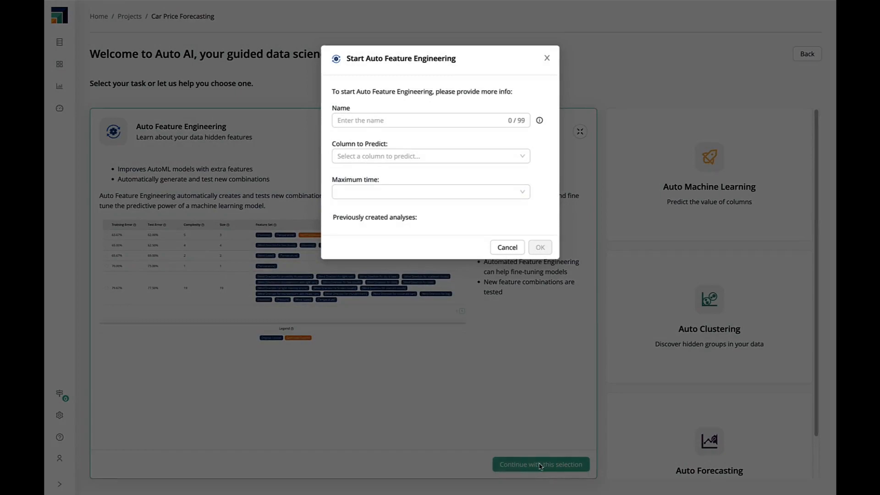
{"action": "left_click", "coordinate": [335, 122]}
{"action": "type", "text": "Car_Price_Features"}
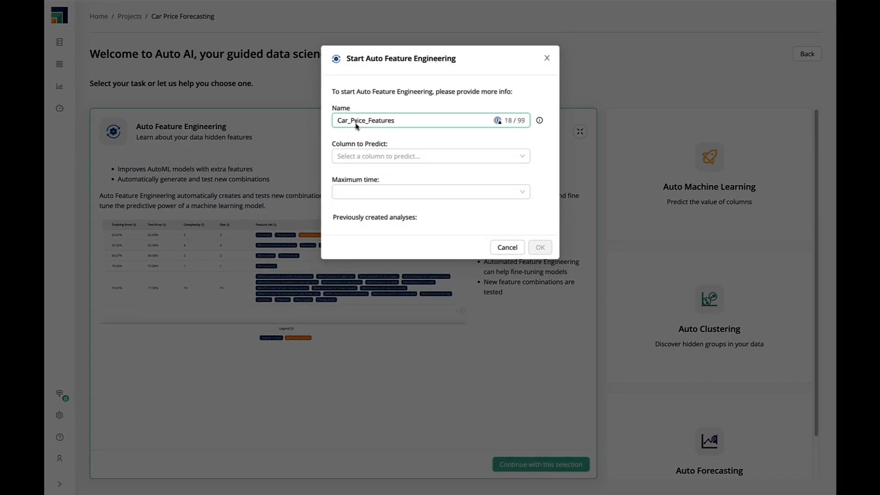
{"action": "left_click", "coordinate": [374, 155]}
{"action": "scroll", "coordinate": [384, 210], "scroll_direction": "down", "scroll_amount": 1}
{"action": "scroll", "coordinate": [384, 210], "scroll_direction": "down", "scroll_amount": 1}
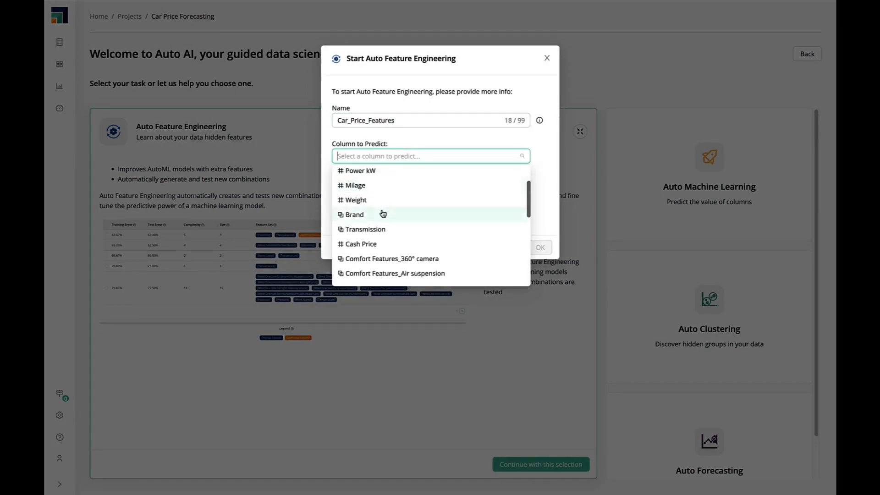
{"action": "left_click", "coordinate": [371, 244]}
{"action": "left_click", "coordinate": [365, 190]}
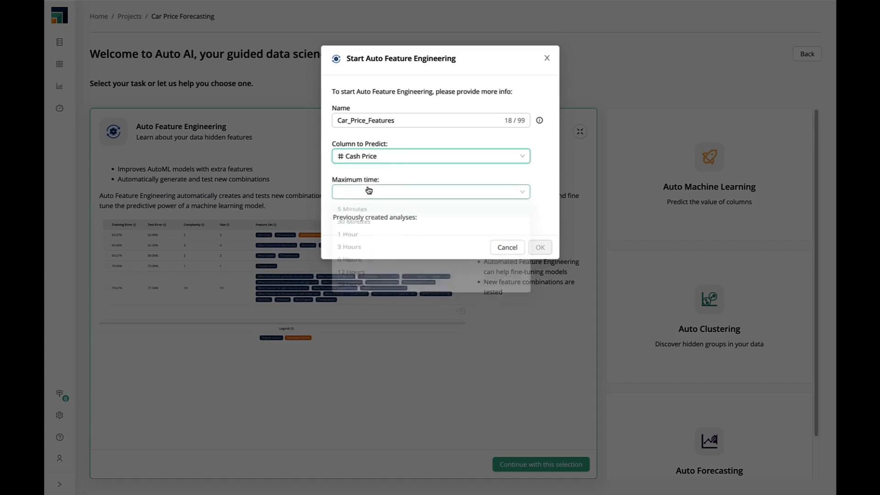
{"action": "left_click", "coordinate": [352, 240]}
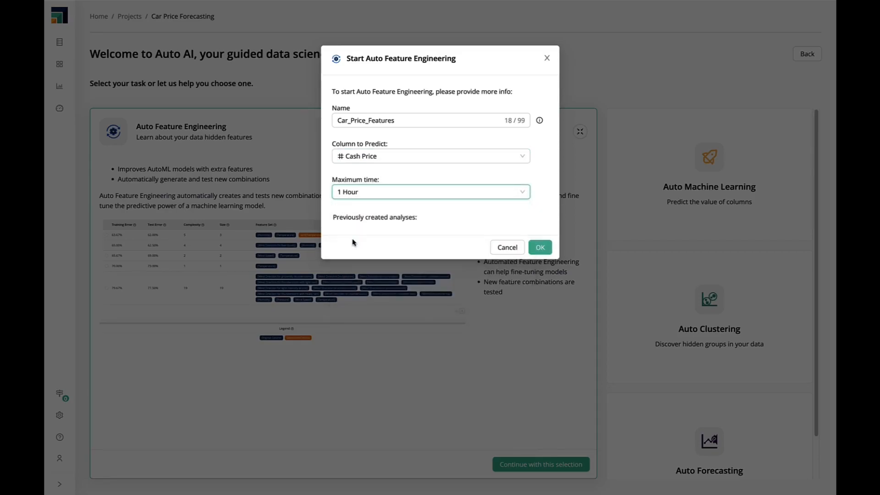
{"action": "left_click", "coordinate": [540, 248]}
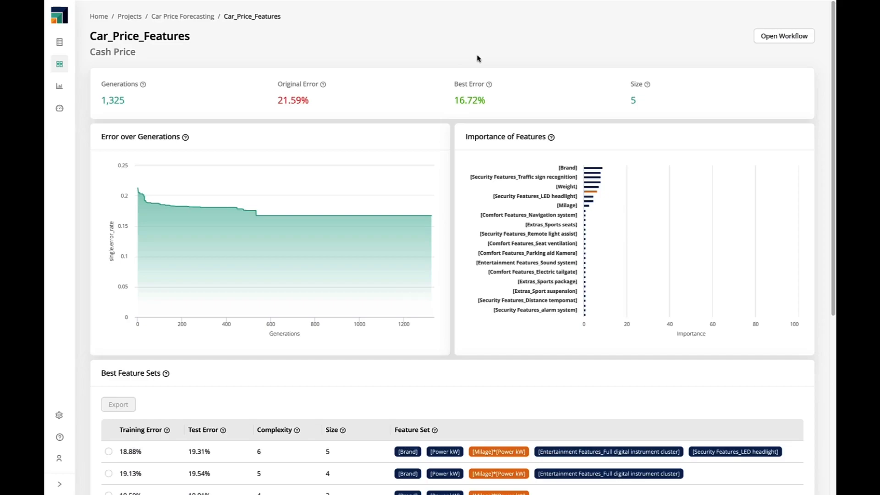
- Examine the feature importances and best feature sets of Car_Price_Features, and select the feature set with complexity 6
{"action": "mouse_move", "coordinate": [597, 170]}
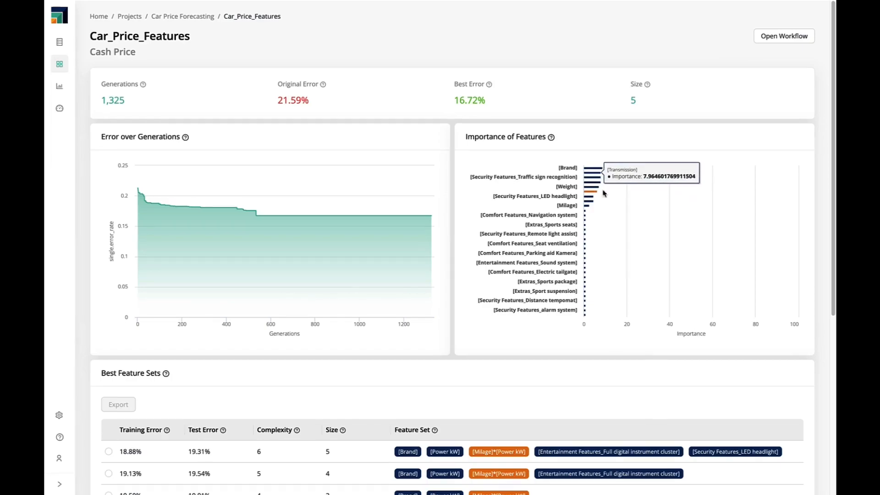
{"action": "scroll", "coordinate": [654, 415], "scroll_direction": "down", "scroll_amount": 5}
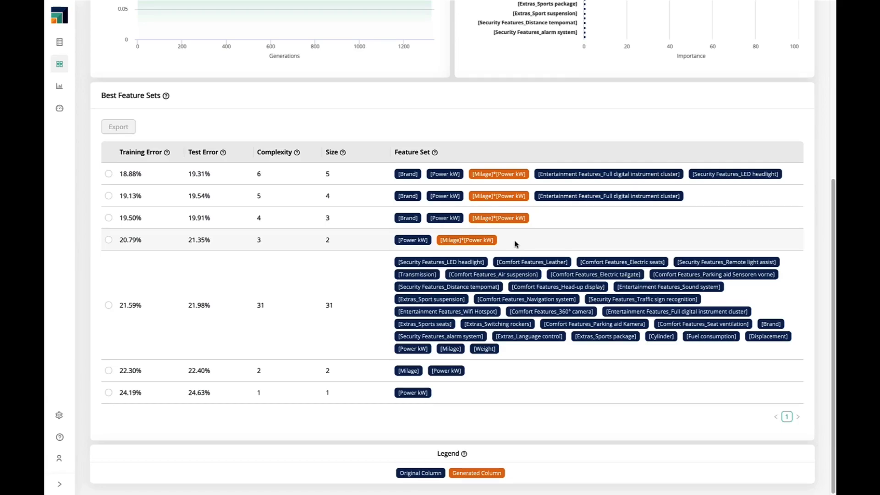
{"action": "left_click", "coordinate": [108, 174]}
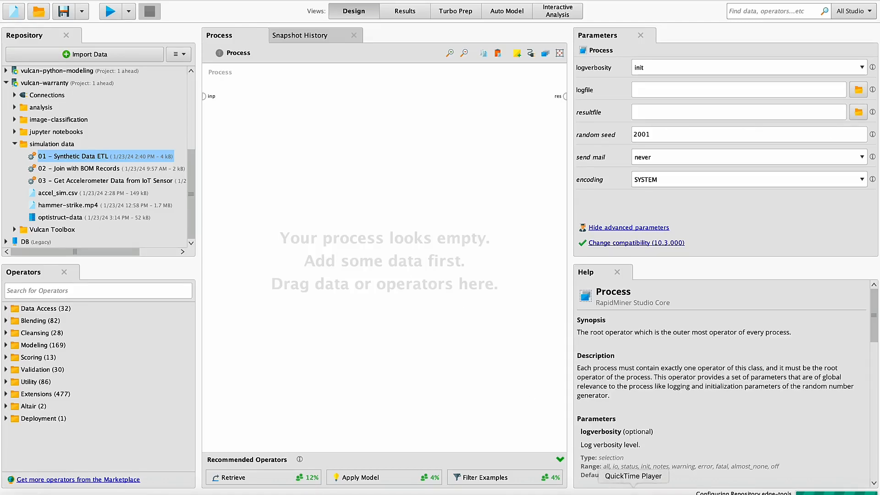
- Switch to QuickTime Player and play the hammer-strike.mp4 video
{"action": "left_click", "coordinate": [633, 489]}
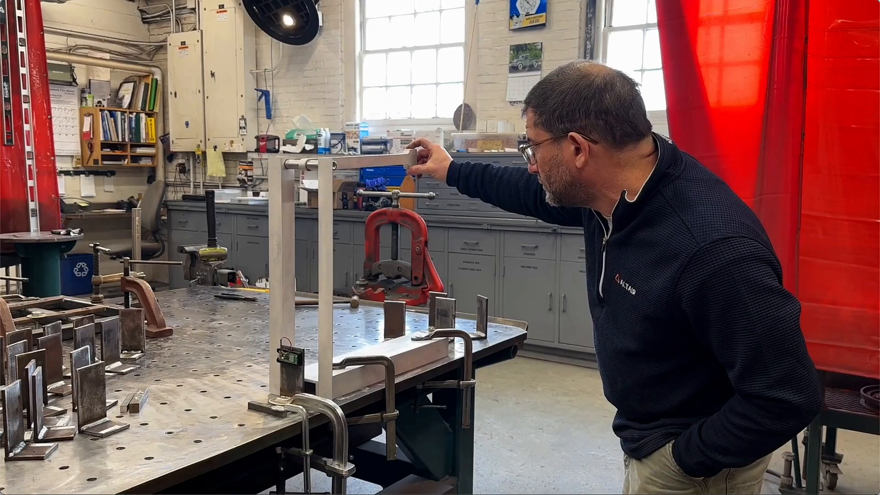
{"action": "mouse_move", "coordinate": [619, 414]}
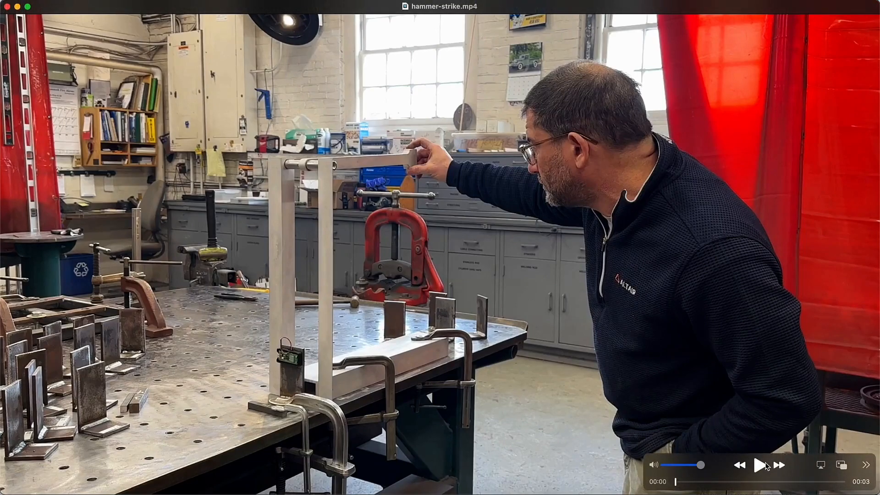
{"action": "left_click", "coordinate": [760, 465]}
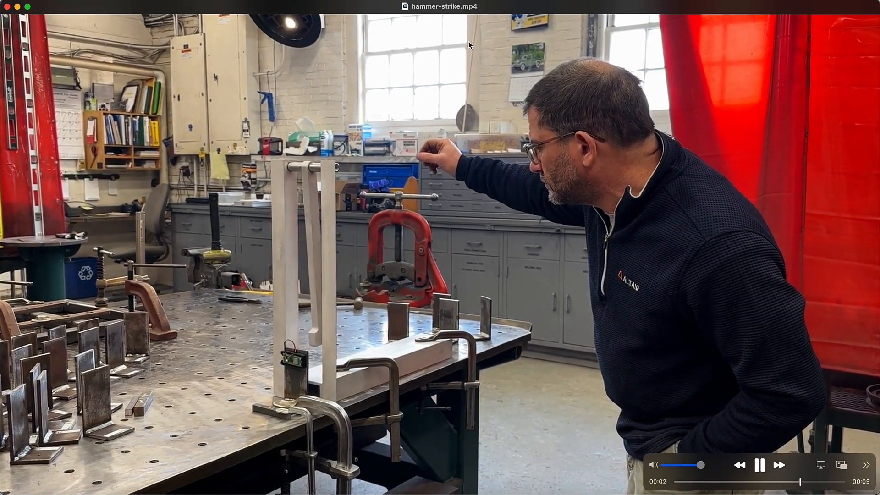
- Bring the disp_sideview.mp4 simulation video to the front in QuickTime Player and play it
{"action": "key", "text": "super+Tab"}
{"action": "key", "text": "super+Tab"}
{"action": "key", "text": "super+Tab"}
{"action": "key", "text": "super+Tab"}
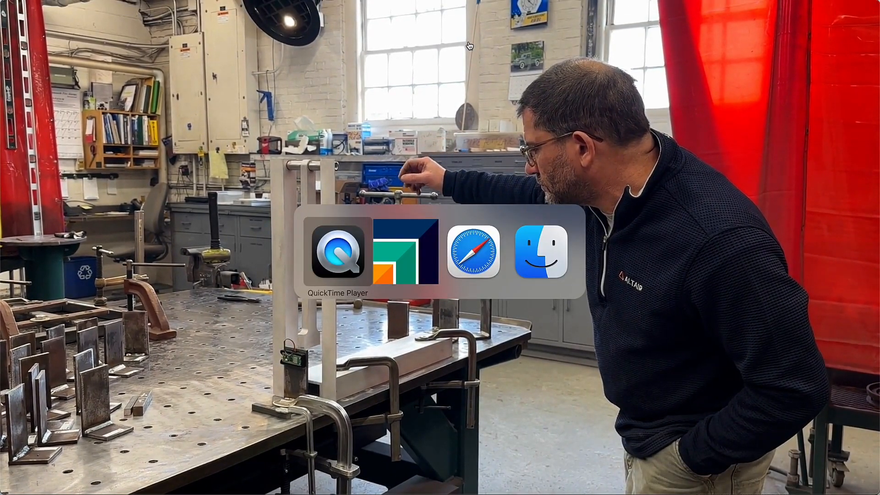
{"action": "left_click", "coordinate": [162, 5]}
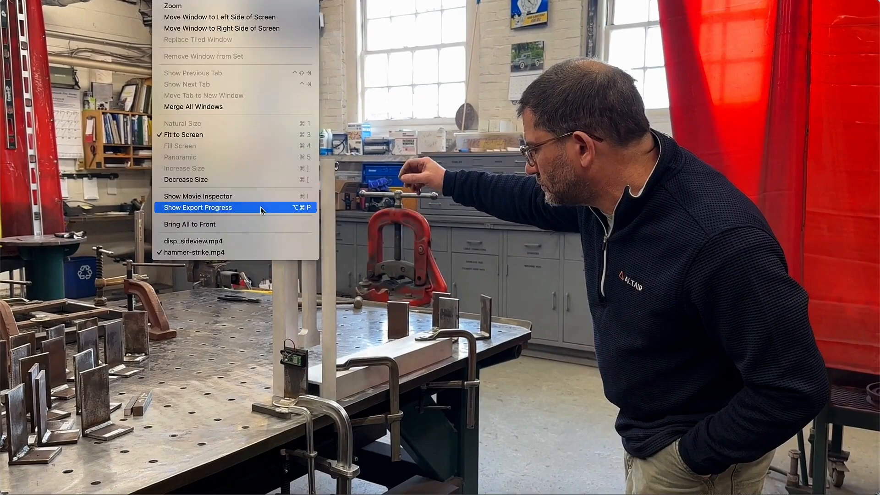
{"action": "left_click", "coordinate": [259, 242]}
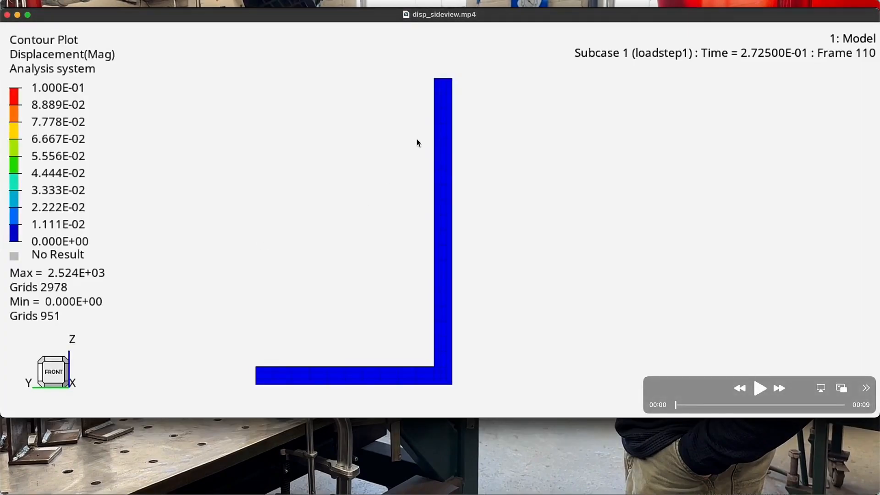
{"action": "left_click", "coordinate": [764, 391]}
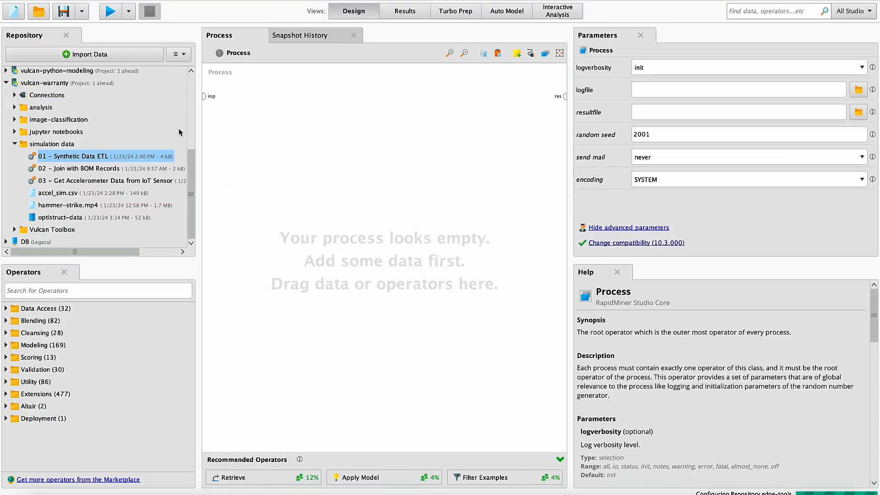
- Open the 01 – Synthetic Data ETL process from the simulation data folder and run it
{"action": "double_click", "coordinate": [106, 157]}
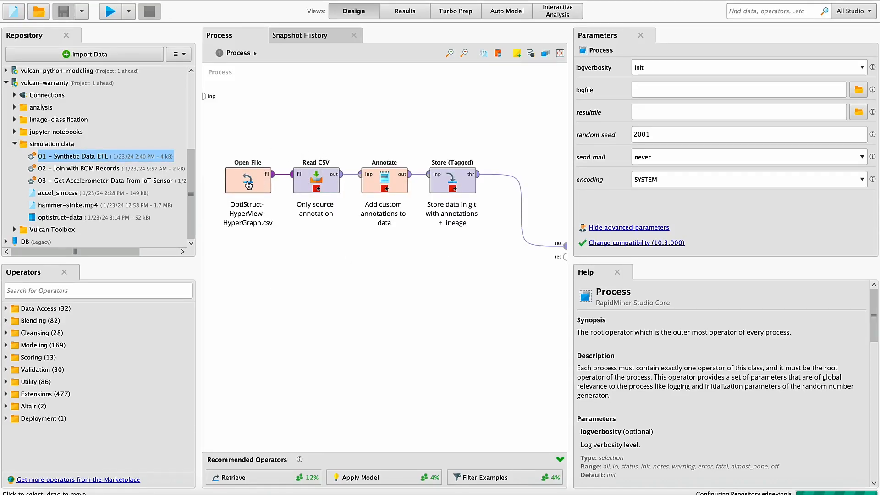
{"action": "left_click", "coordinate": [109, 13]}
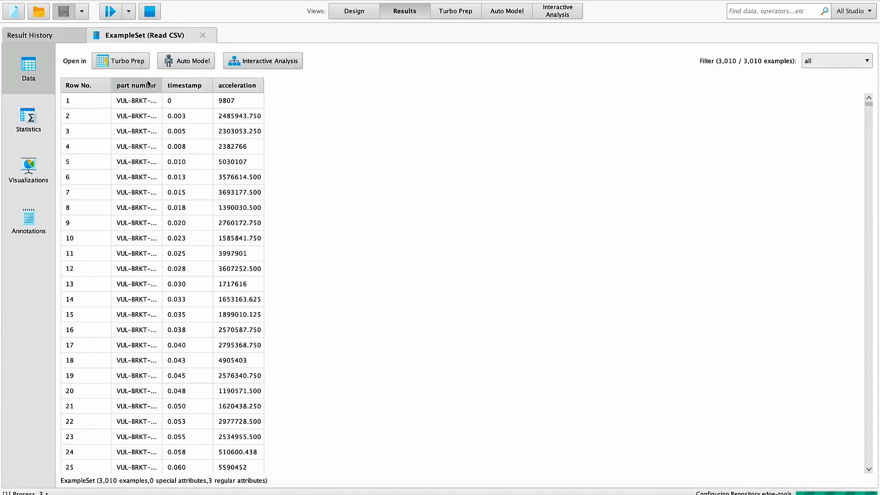
- Widen the part number column in the Read CSV results, and compare the result data with the process design
{"action": "left_click_drag", "start_coordinate": [161, 85], "coordinate": [185, 85]}
{"action": "left_click", "coordinate": [266, 132]}
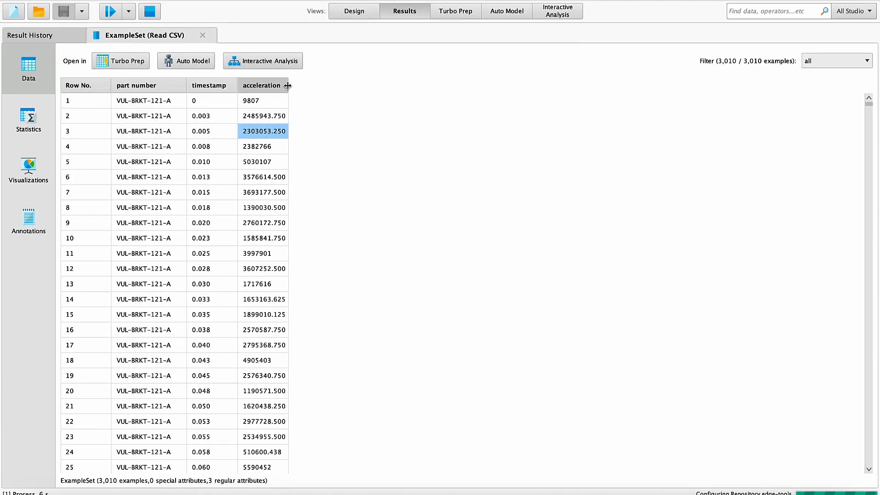
{"action": "left_click", "coordinate": [367, 11]}
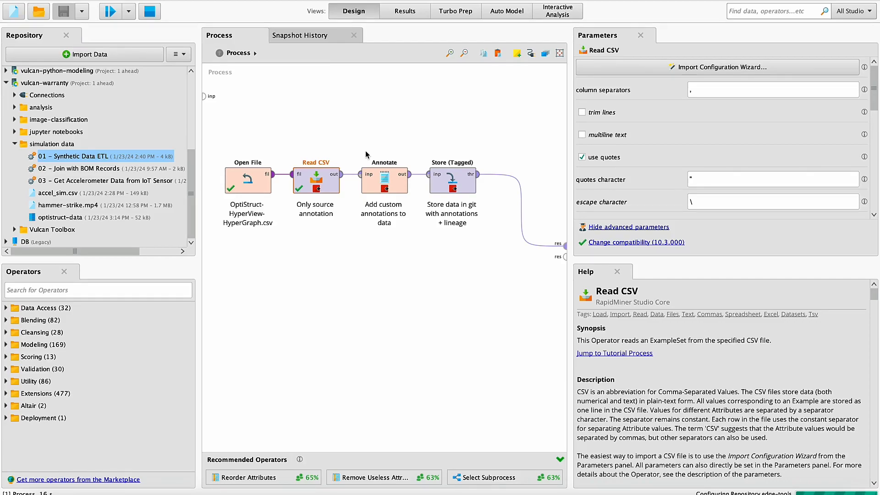
{"action": "left_click", "coordinate": [404, 11]}
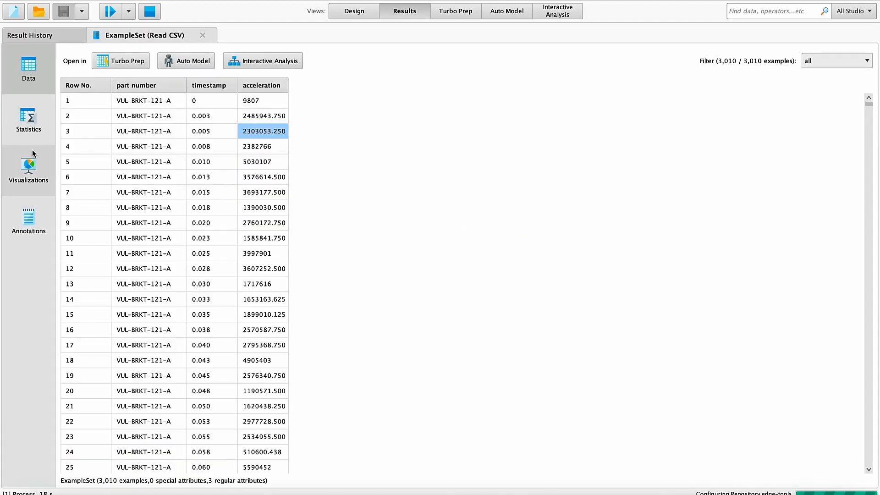
- Check the annotations of the Read CSV result, and review the annotation list defined in the Annotate operator
{"action": "left_click", "coordinate": [35, 223]}
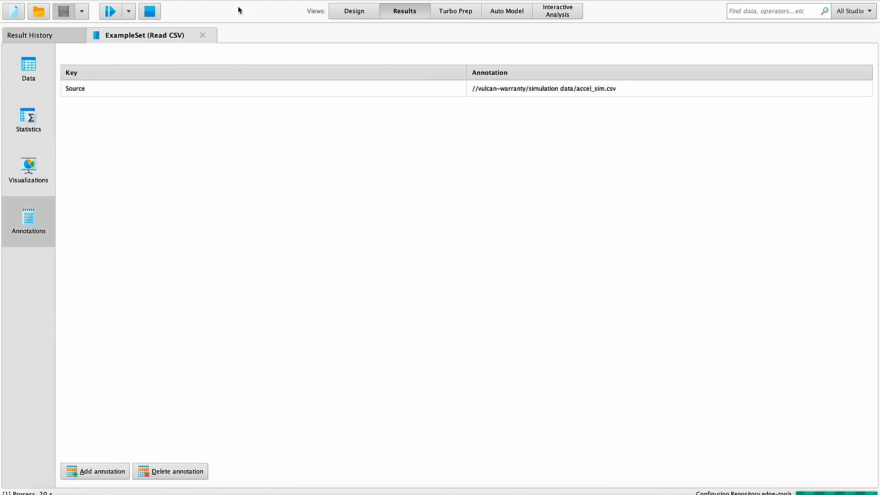
{"action": "left_click", "coordinate": [354, 11]}
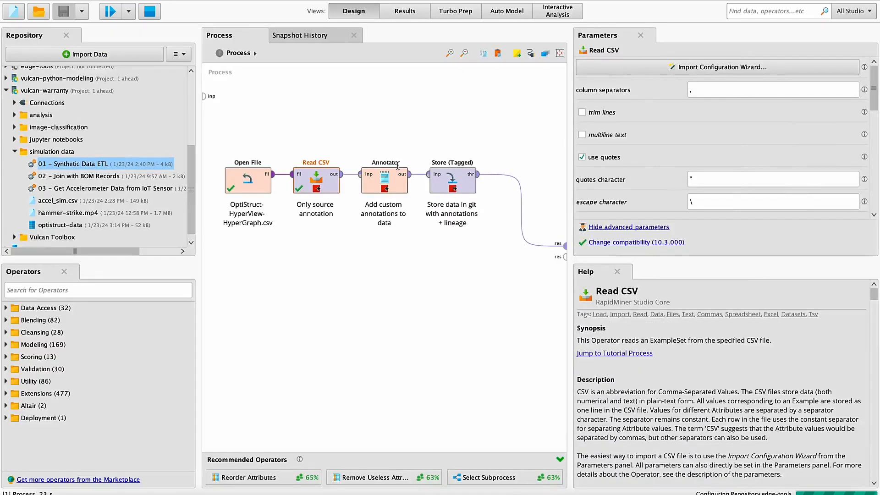
{"action": "left_click", "coordinate": [708, 67]}
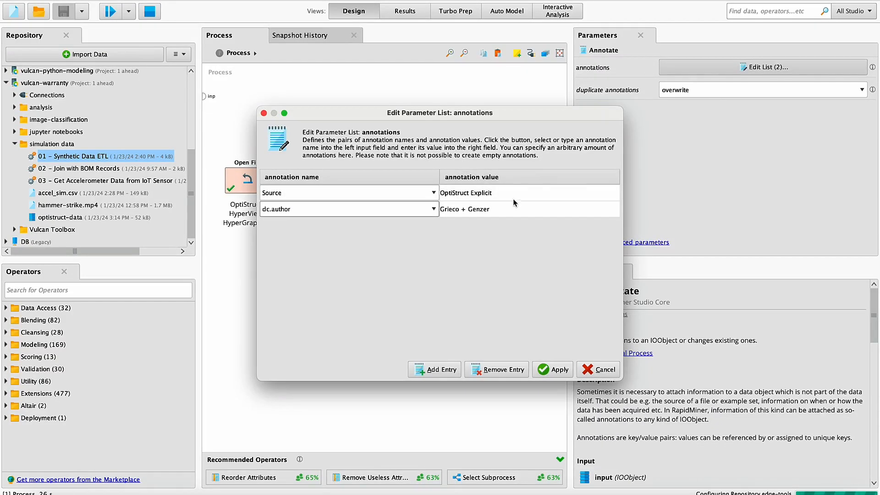
{"action": "left_click", "coordinate": [557, 370]}
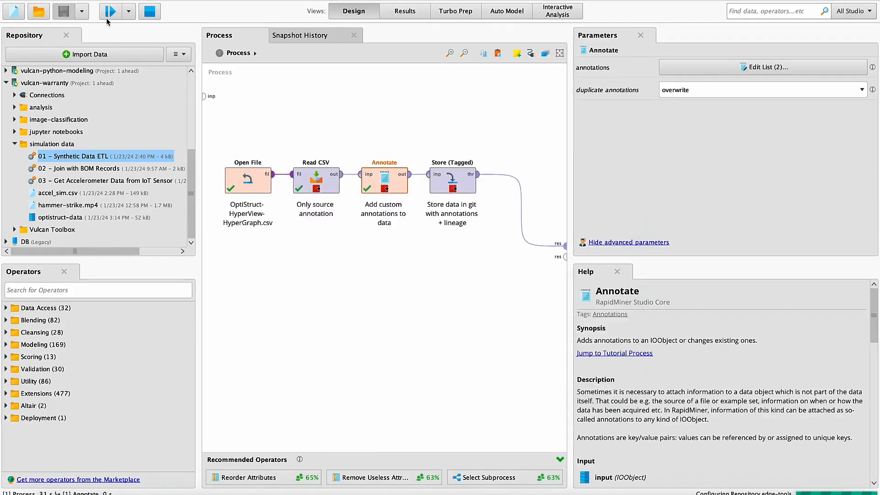
- Resume the process to the Annotate breakpoint and view the annotations on its result
{"action": "left_click", "coordinate": [109, 13]}
{"action": "left_click", "coordinate": [29, 220]}
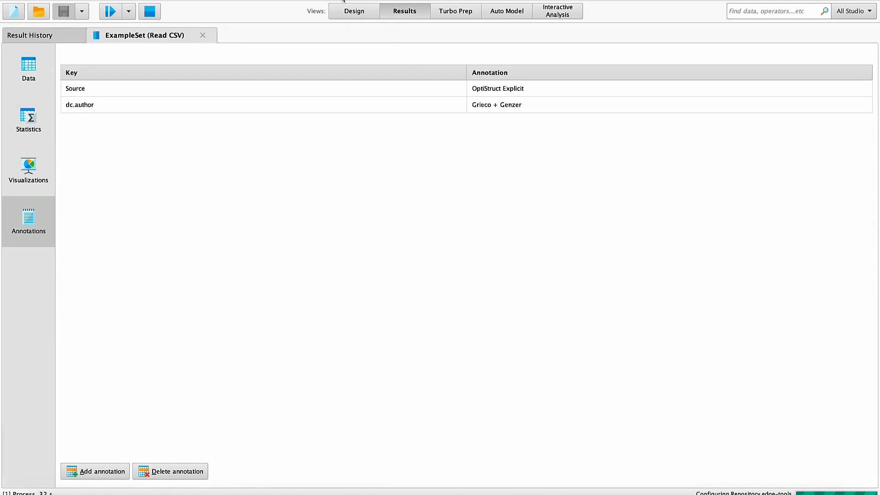
{"action": "left_click", "coordinate": [343, 11]}
- Resume the process through Store (Tagged) and inspect the stored data's commit, commit message and last commit author annotations
{"action": "left_click", "coordinate": [457, 182]}
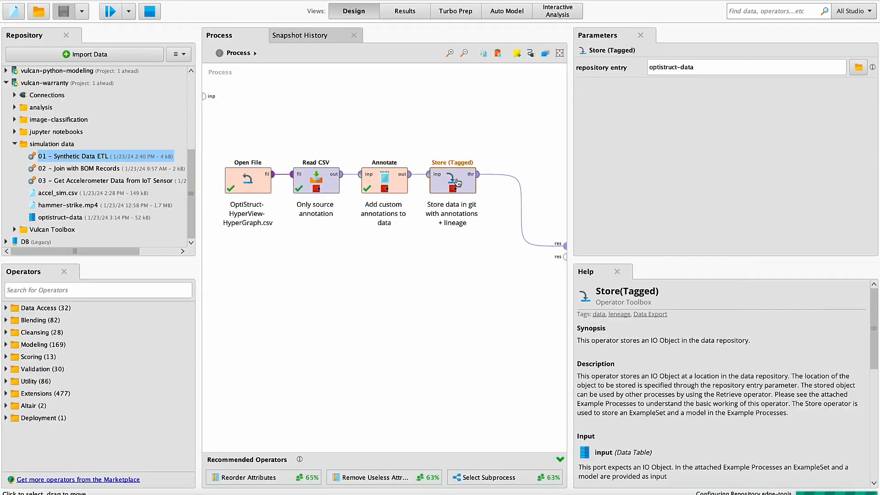
{"action": "left_click", "coordinate": [110, 12]}
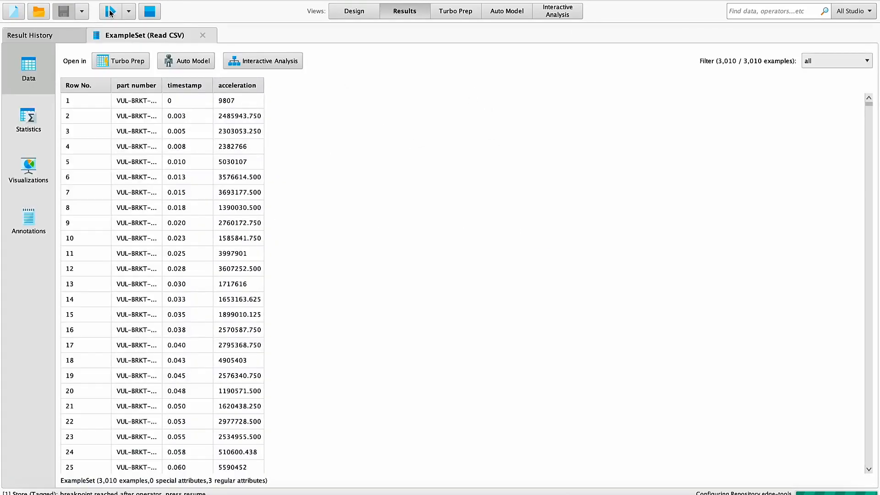
{"action": "left_click", "coordinate": [27, 222]}
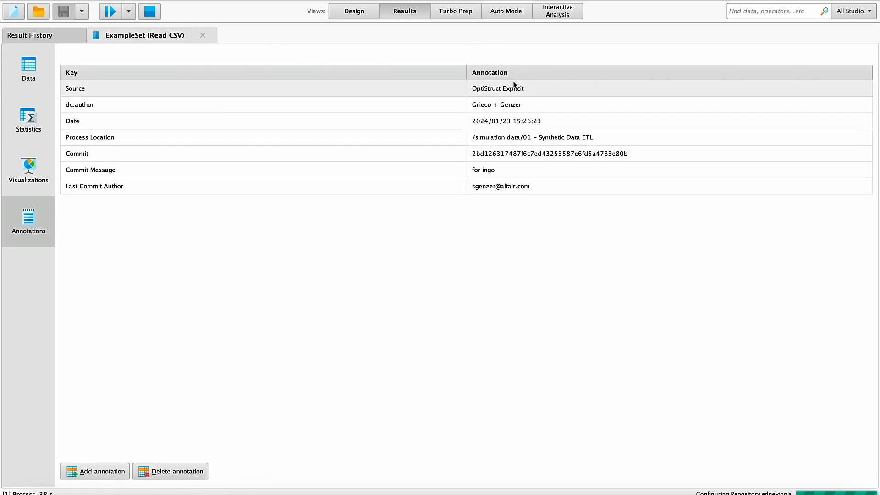
{"action": "left_click", "coordinate": [527, 153]}
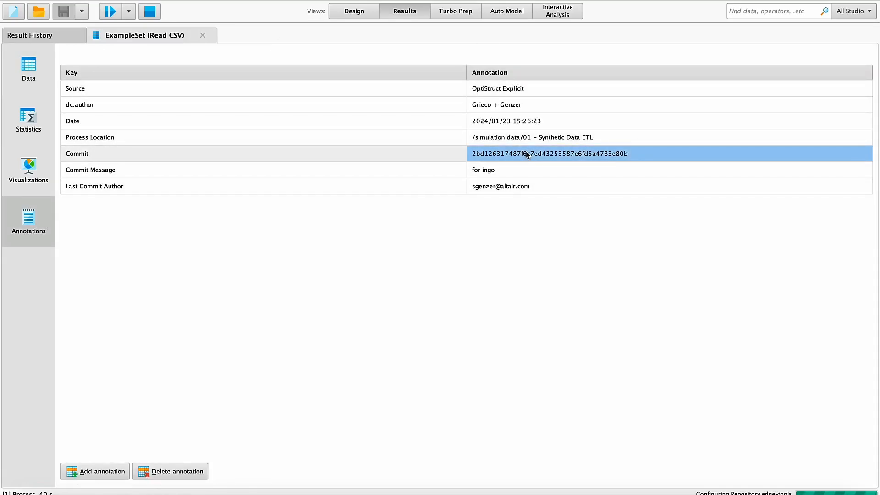
{"action": "left_click", "coordinate": [499, 172]}
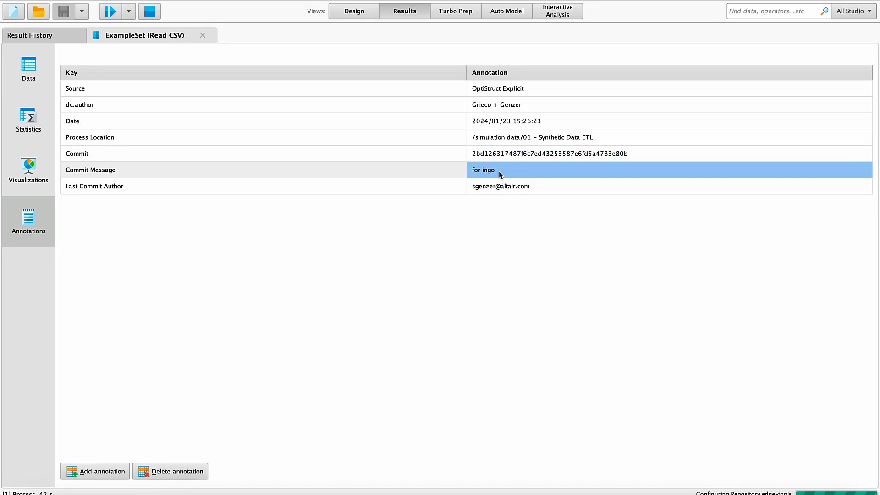
{"action": "left_click", "coordinate": [508, 188]}
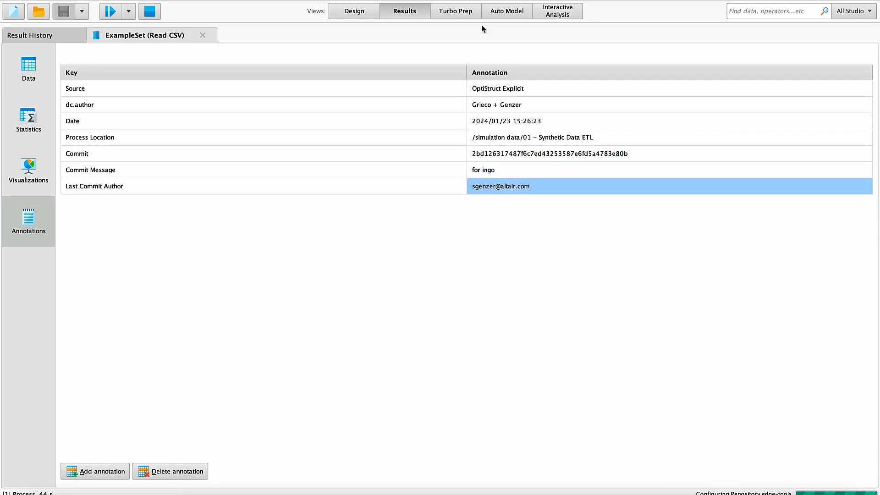
- Search for "BOM" and open the 02 – Join with BOM Records process, terminating the running process
{"action": "left_click", "coordinate": [360, 12]}
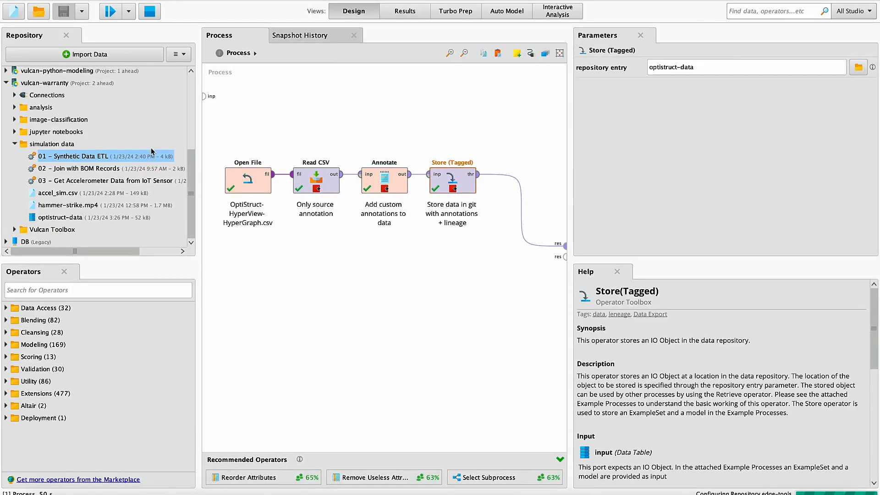
{"action": "left_click", "coordinate": [753, 9]}
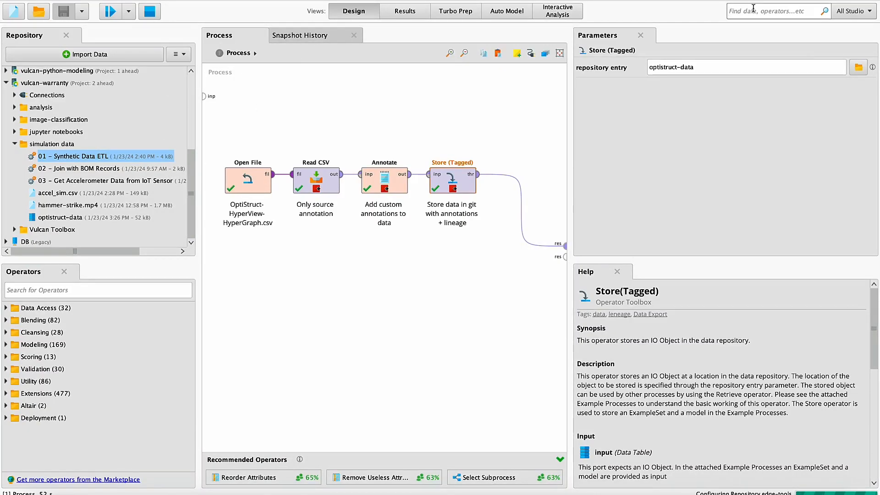
{"action": "type", "text": "BOM"}
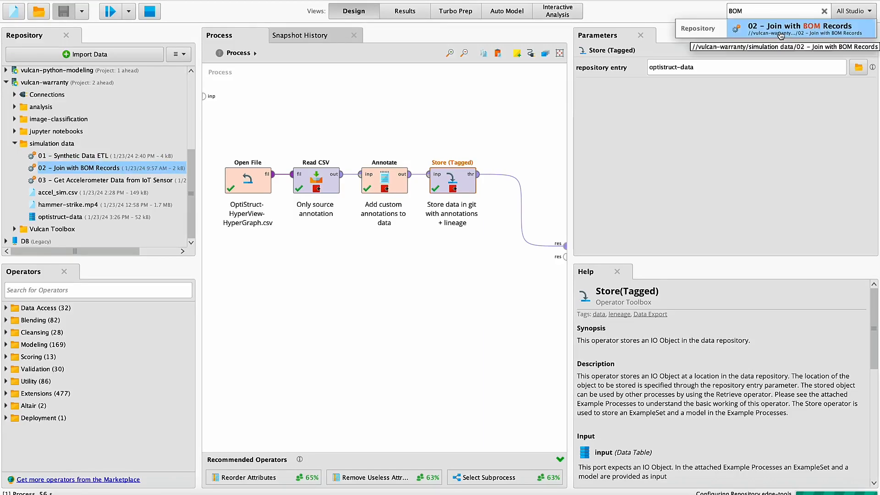
{"action": "double_click", "coordinate": [94, 168]}
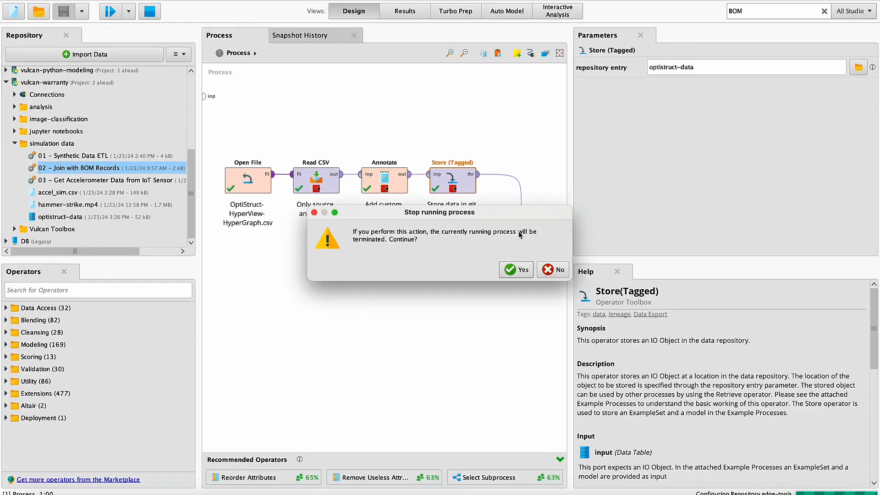
{"action": "left_click", "coordinate": [517, 269]}
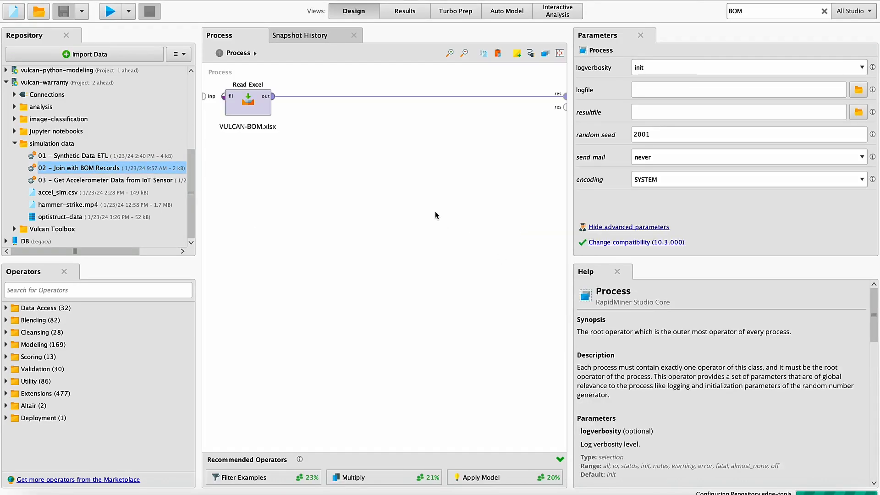
- Run the Read Excel process for VULCAN-BOM.xlsx and open its resulting records in Turbo Prep
{"action": "left_click", "coordinate": [248, 110]}
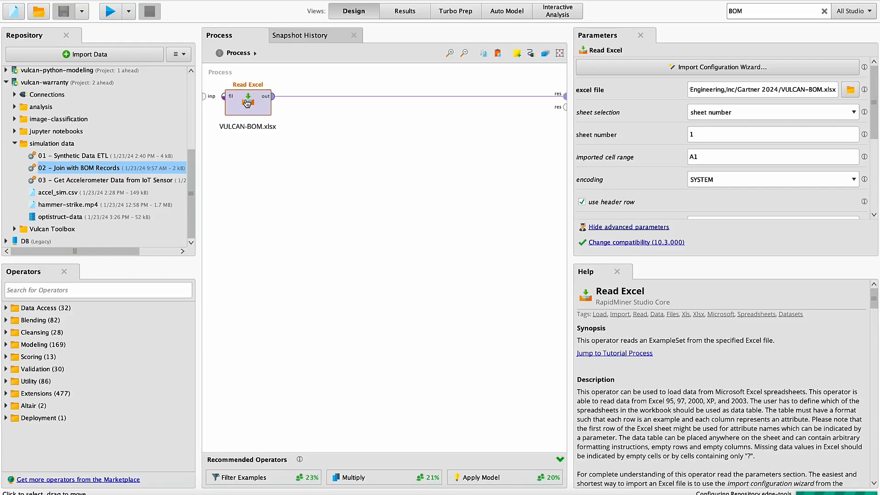
{"action": "left_click", "coordinate": [111, 11]}
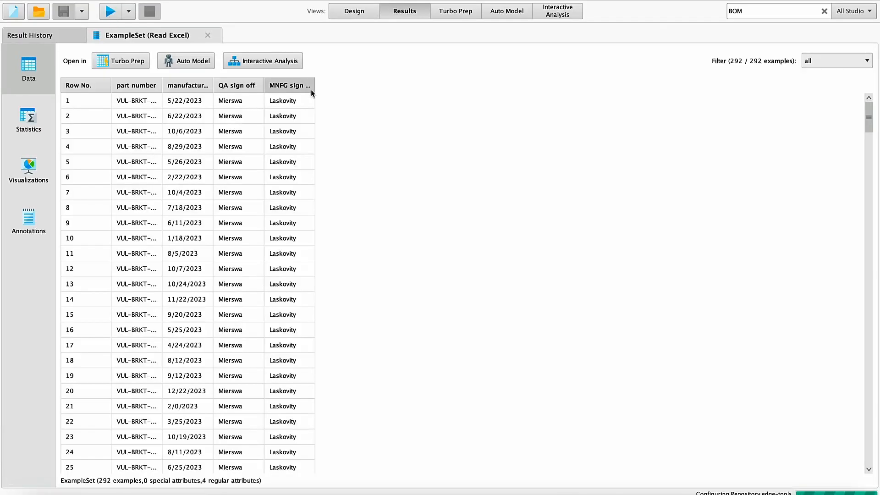
{"action": "left_click", "coordinate": [189, 117]}
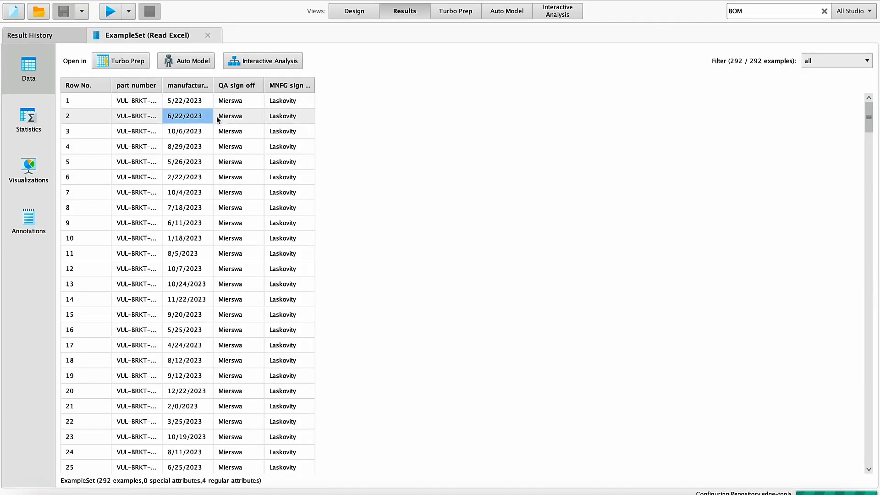
{"action": "left_click", "coordinate": [225, 120]}
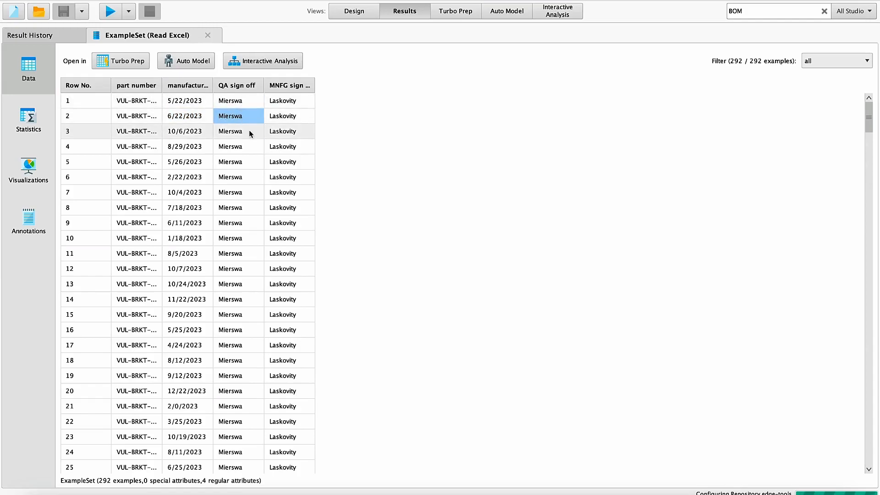
{"action": "left_click", "coordinate": [294, 106]}
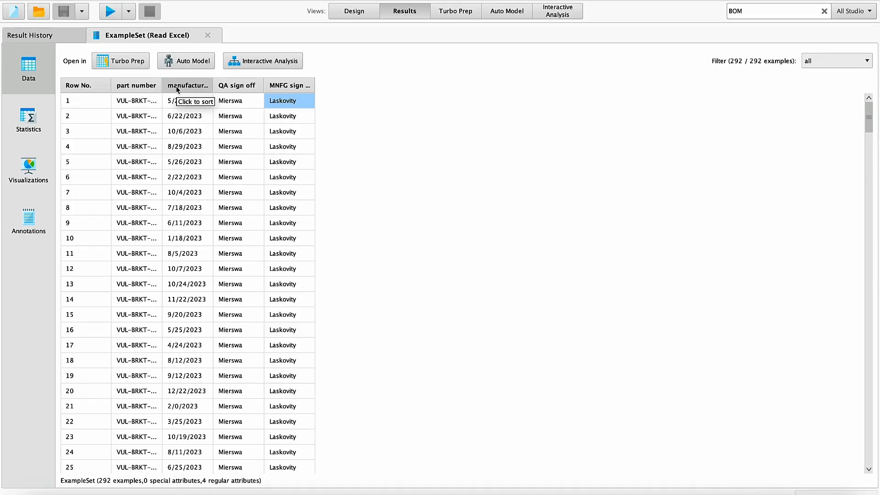
{"action": "left_click", "coordinate": [123, 61]}
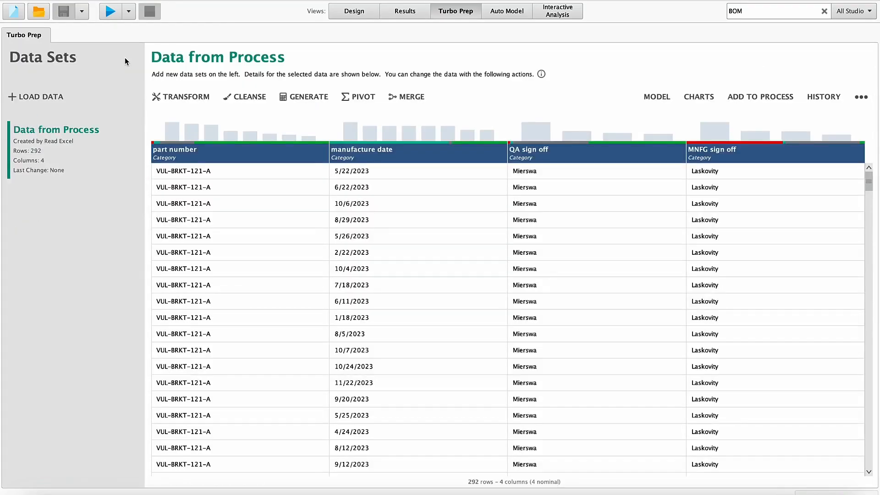
{"action": "left_click", "coordinate": [414, 97]}
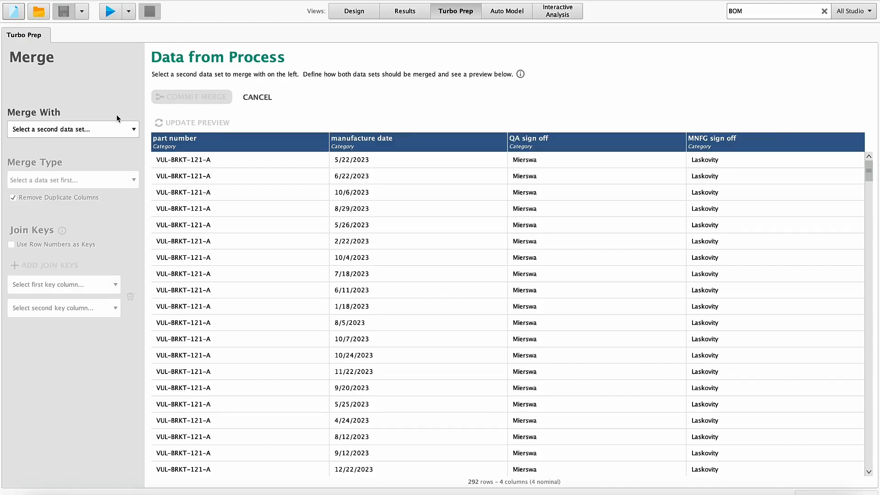
{"action": "left_click", "coordinate": [109, 125]}
{"action": "left_click", "coordinate": [258, 98]}
{"action": "left_click", "coordinate": [259, 98]}
- Load the optistruct-data set from the vulcan-warranty simulation data folder into Turbo Prep
{"action": "left_click", "coordinate": [41, 97]}
{"action": "left_click", "coordinate": [52, 147]}
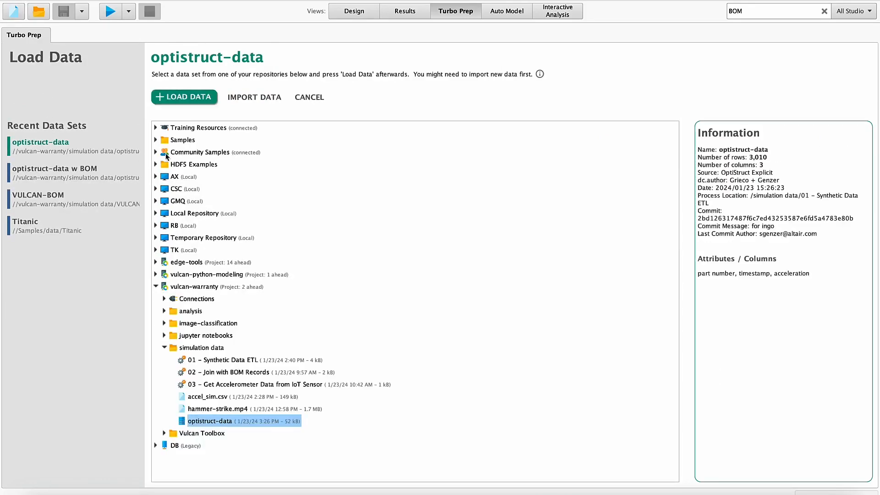
{"action": "left_click", "coordinate": [187, 101]}
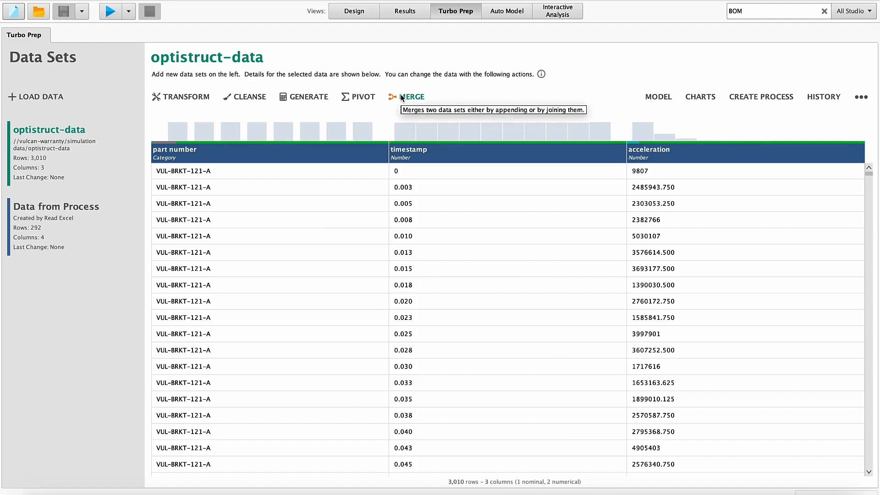
- Start merging optistruct-data with Data from Process, using Left Join as the merge type
{"action": "left_click", "coordinate": [401, 97]}
{"action": "left_click", "coordinate": [52, 131]}
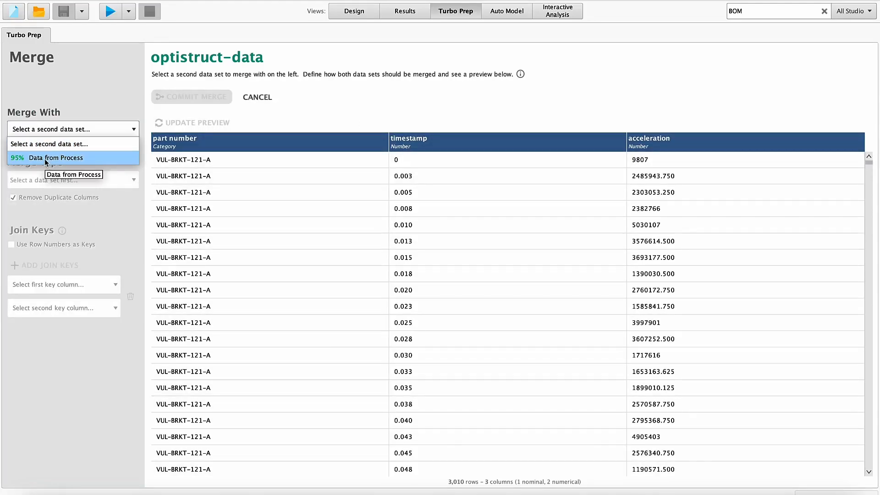
{"action": "left_click", "coordinate": [45, 158]}
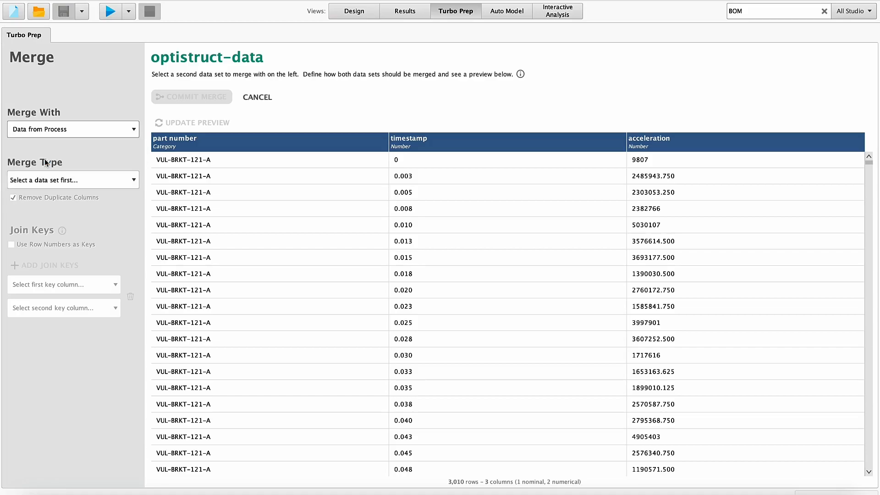
{"action": "left_click", "coordinate": [56, 183]}
{"action": "left_click", "coordinate": [48, 218]}
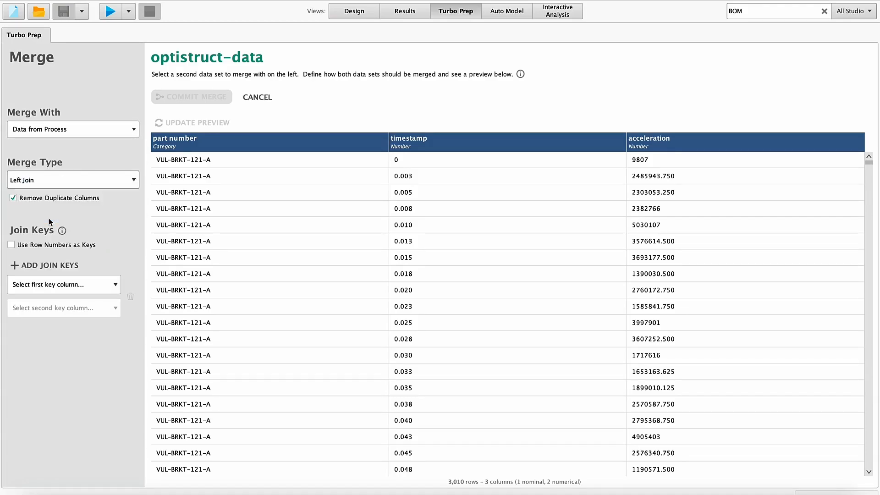
- Set part number as the join key for both data sets, preview the merge and commit it
{"action": "left_click", "coordinate": [65, 285]}
{"action": "left_click", "coordinate": [54, 329]}
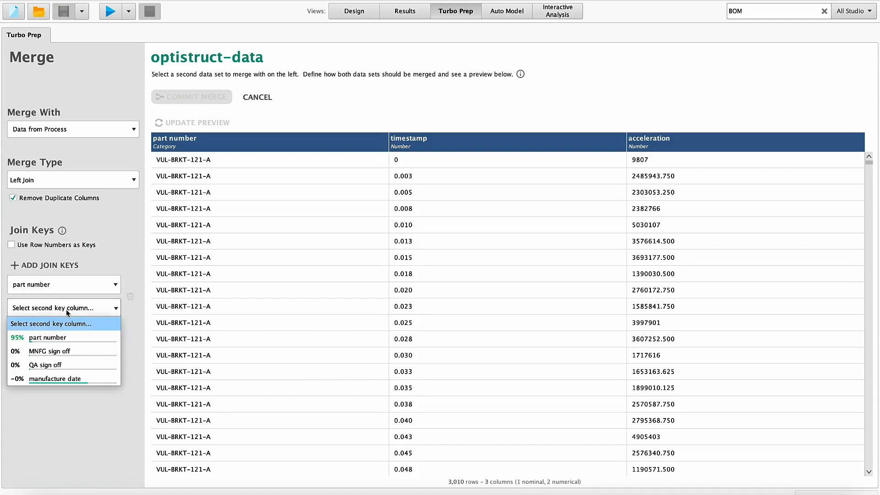
{"action": "left_click", "coordinate": [23, 338]}
{"action": "left_click", "coordinate": [214, 123]}
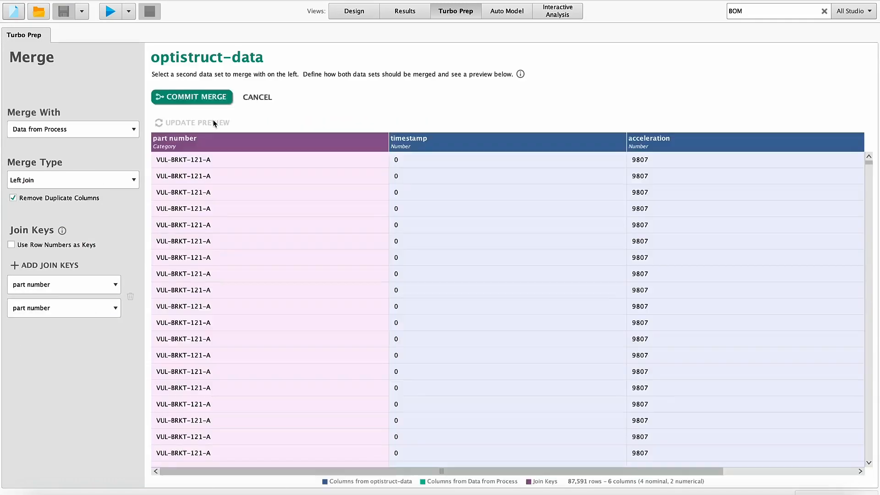
{"action": "left_click", "coordinate": [210, 99]}
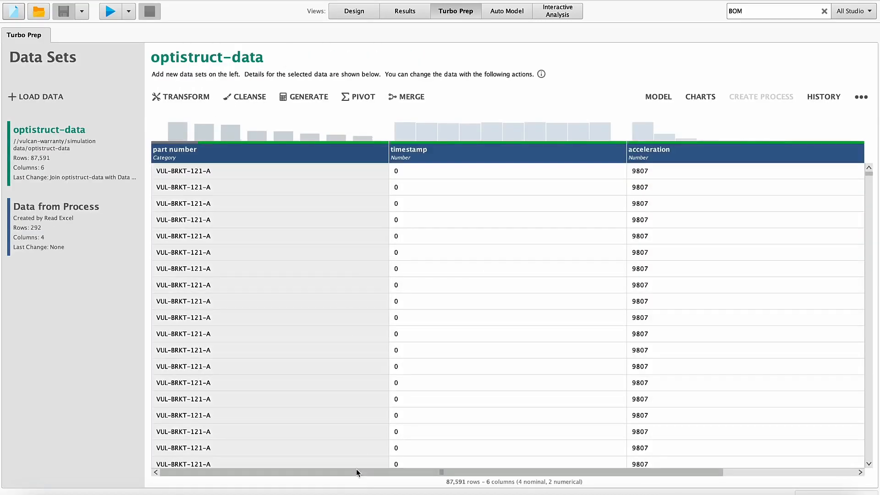
- Start cleansing optistruct-data by choosing to replace missing nominal entries in the MNFG sign off column with a specific value
{"action": "left_click_drag", "start_coordinate": [362, 472], "coordinate": [639, 457]}
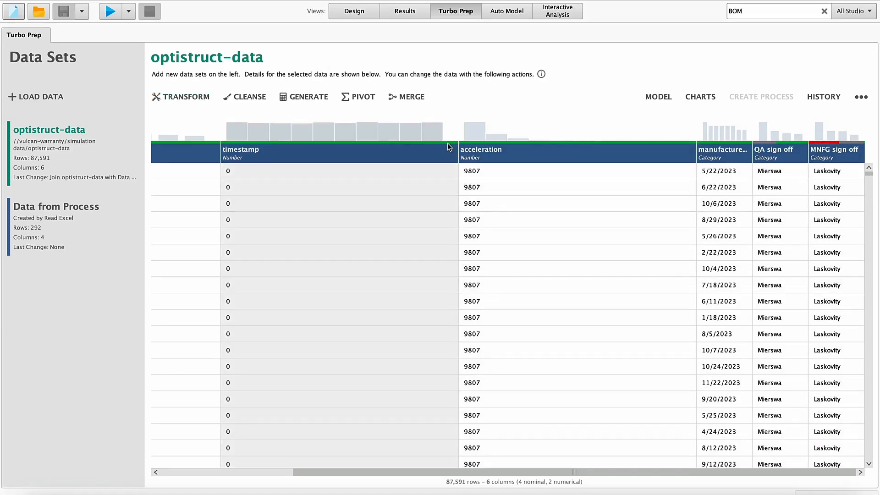
{"action": "left_click", "coordinate": [246, 97]}
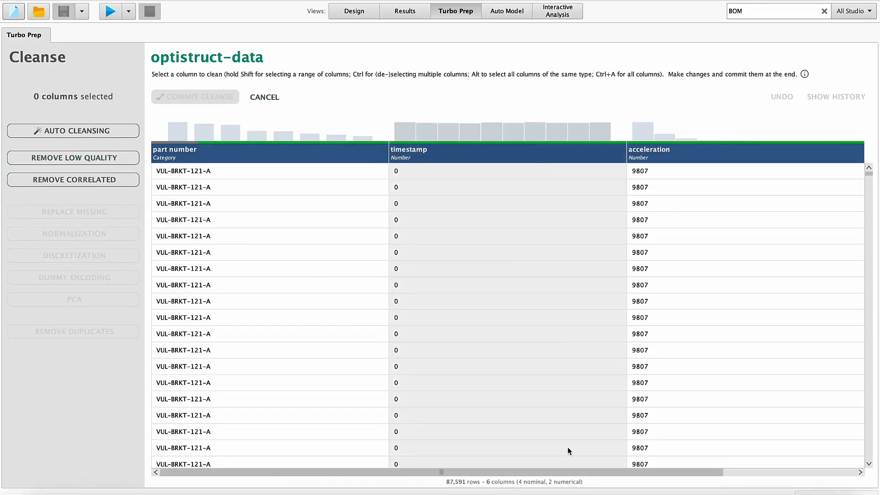
{"action": "scroll", "coordinate": [687, 367], "scroll_direction": "right", "scroll_amount": 5}
{"action": "left_click", "coordinate": [821, 281]}
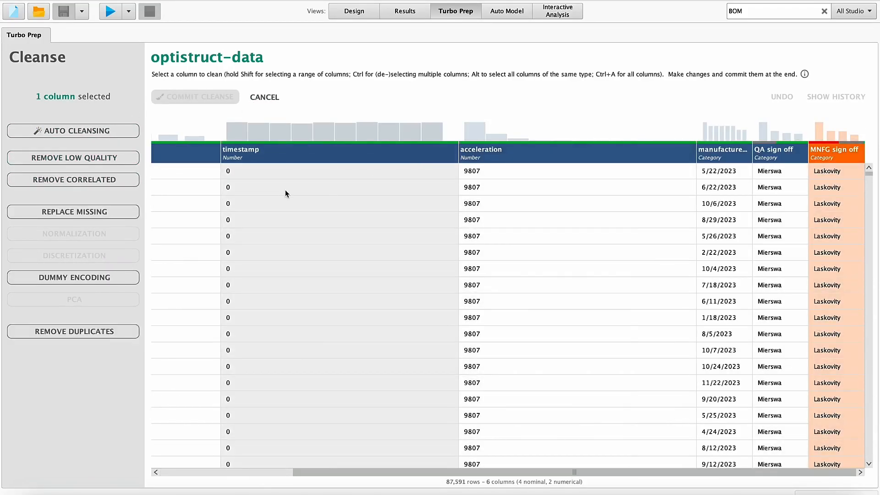
{"action": "left_click", "coordinate": [87, 213]}
{"action": "left_click", "coordinate": [87, 234]}
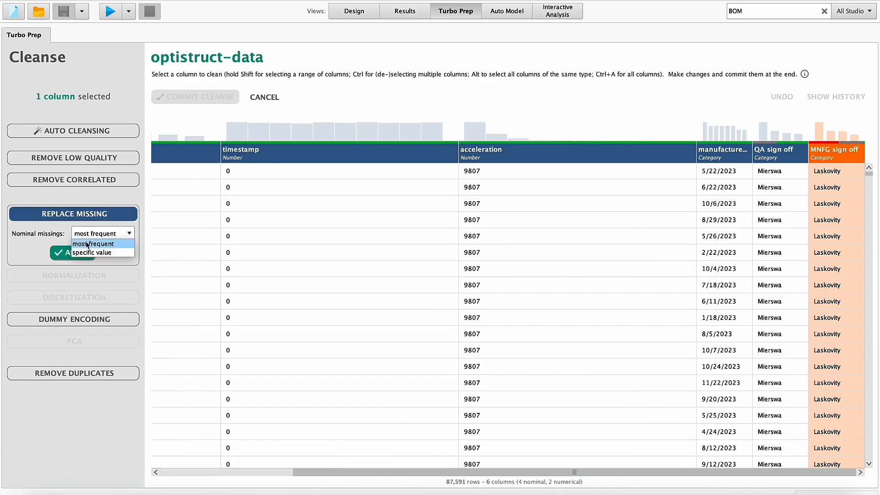
{"action": "left_click", "coordinate": [84, 252]}
{"action": "left_click", "coordinate": [68, 246]}
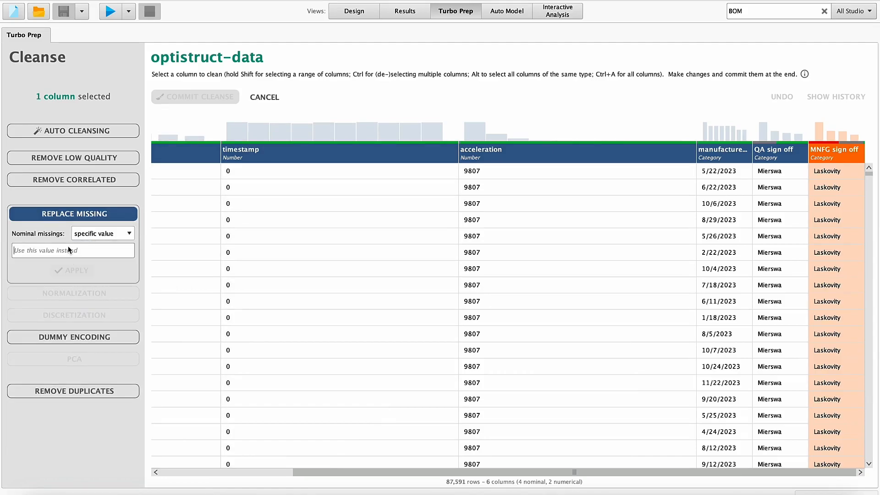
- Set NA as the replacement for missing MNFG sign off values, apply it and commit the cleanse
{"action": "type", "text": "NMA"}
{"action": "key", "text": "BackSpace"}
{"action": "key", "text": "BackSpace"}
{"action": "type", "text": "A"}
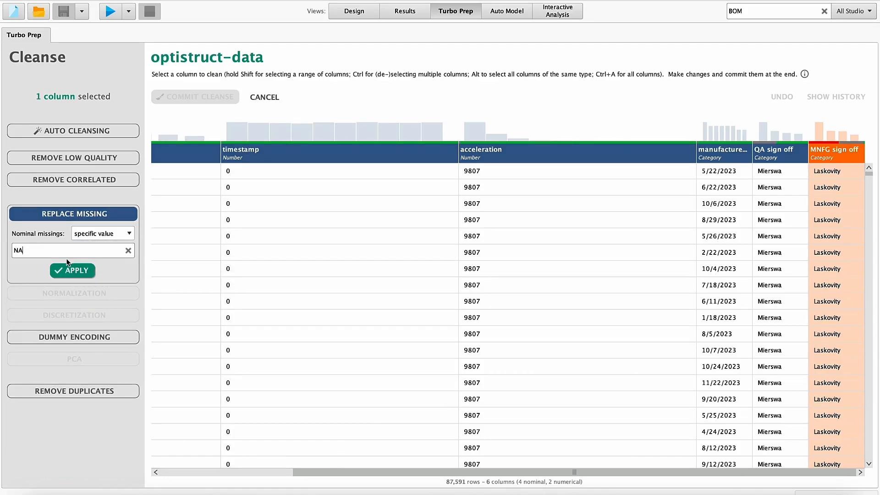
{"action": "left_click", "coordinate": [70, 275]}
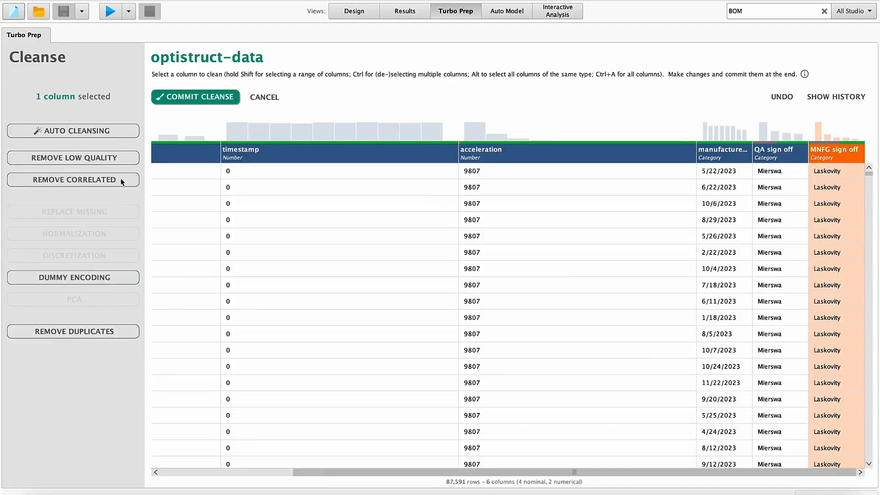
{"action": "left_click", "coordinate": [186, 95]}
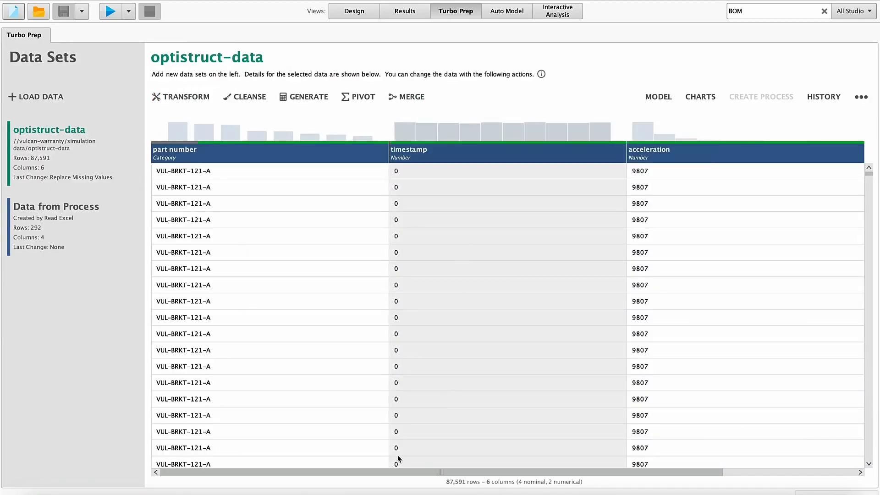
- Start a type change on the manufacture date column of optistruct-data, converting it to the date type
{"action": "left_click_drag", "start_coordinate": [391, 471], "coordinate": [643, 433]}
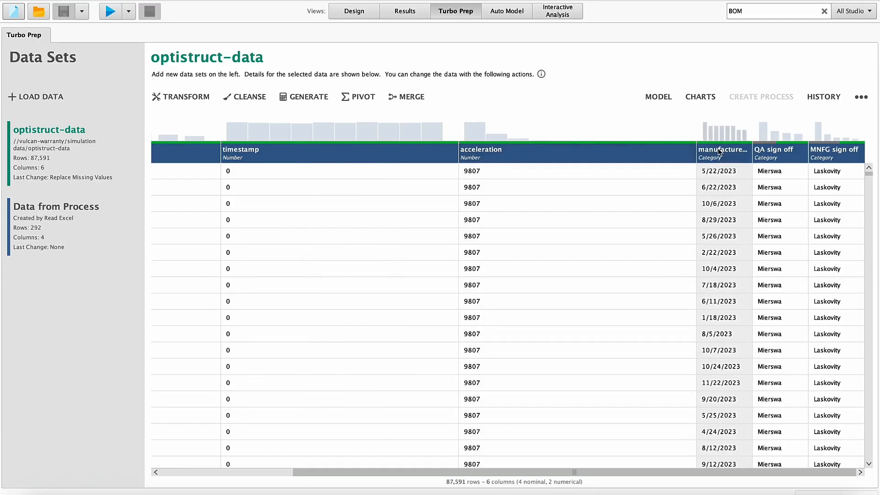
{"action": "left_click", "coordinate": [719, 152]}
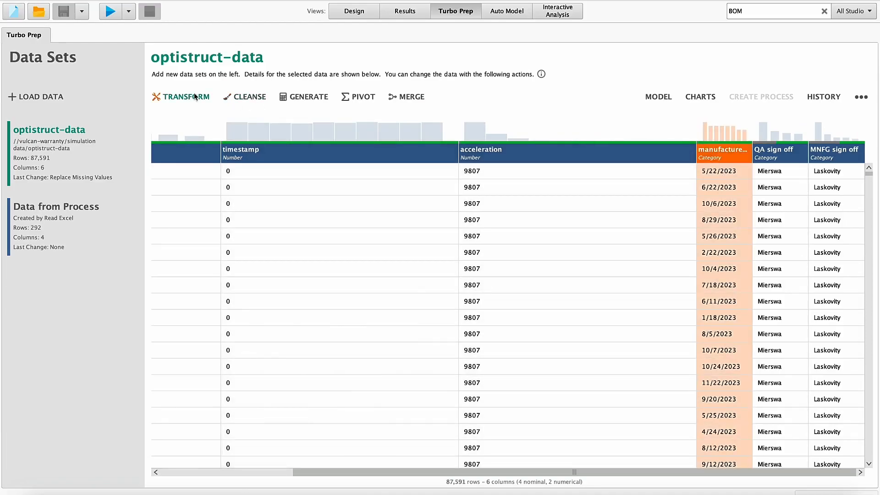
{"action": "left_click", "coordinate": [194, 96]}
{"action": "left_click", "coordinate": [82, 151]}
{"action": "left_click", "coordinate": [103, 175]}
{"action": "left_click", "coordinate": [100, 190]}
{"action": "left_click", "coordinate": [86, 207]}
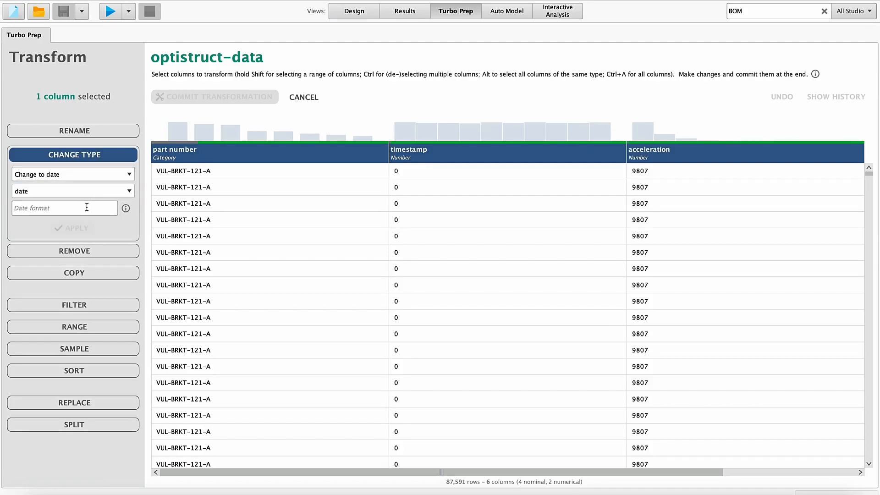
- Set the date format to MM/dd/yyyy, apply the type change and commit the transformation
{"action": "type", "text": "MM//dd/"}
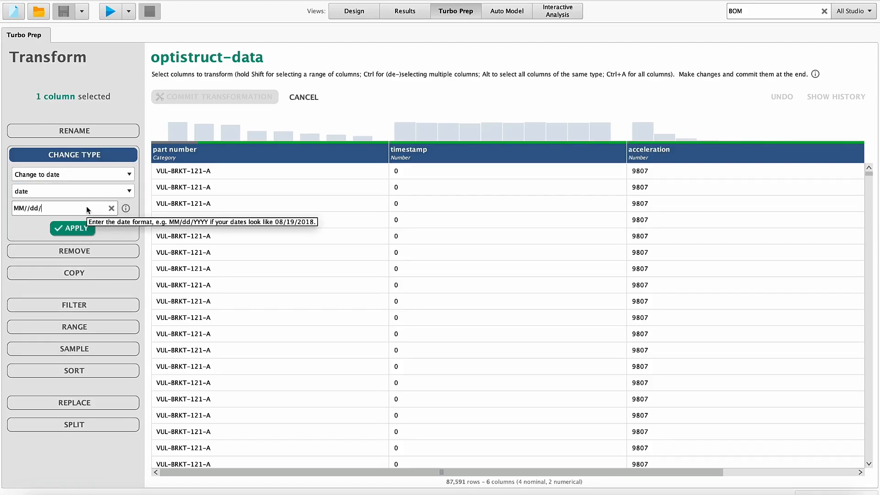
{"action": "type", "text": "yyyy"}
{"action": "left_click", "coordinate": [29, 206]}
{"action": "key", "text": "BackSpace"}
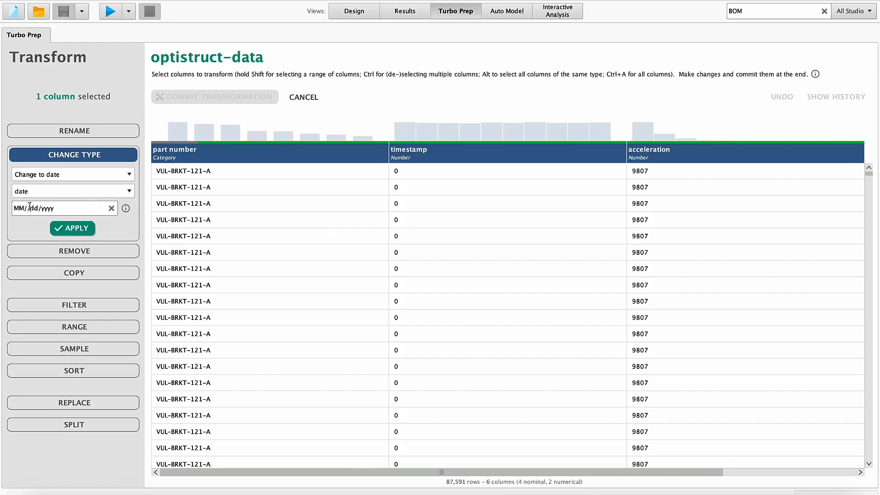
{"action": "left_click", "coordinate": [81, 231]}
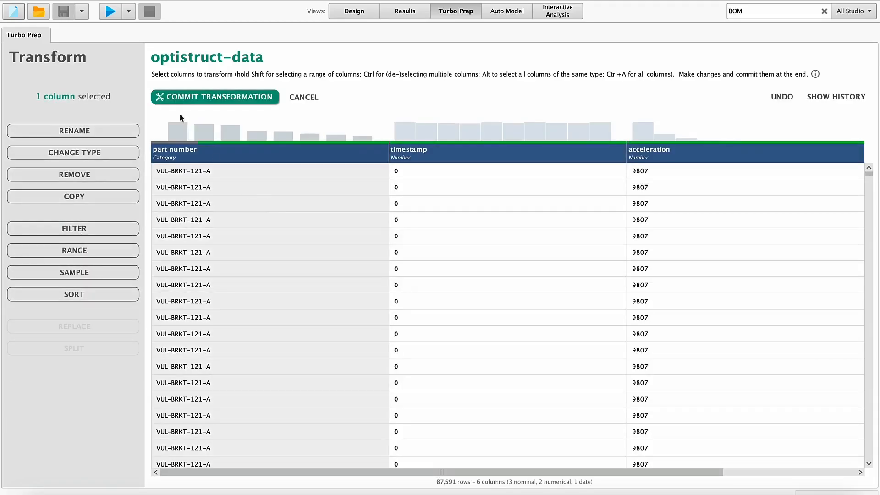
{"action": "left_click", "coordinate": [189, 96]}
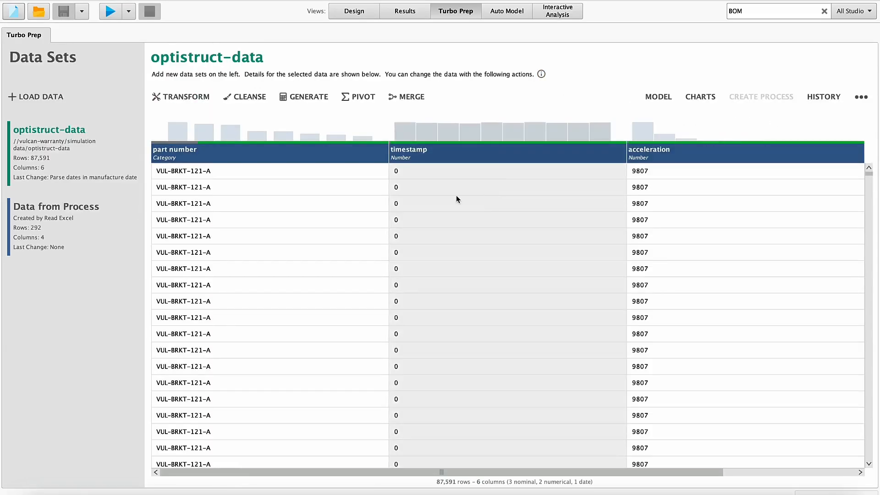
- Export the prepared data to the repository's simulation data folder as optistruct-data with BOM
{"action": "left_click", "coordinate": [861, 97]}
{"action": "left_click", "coordinate": [854, 104]}
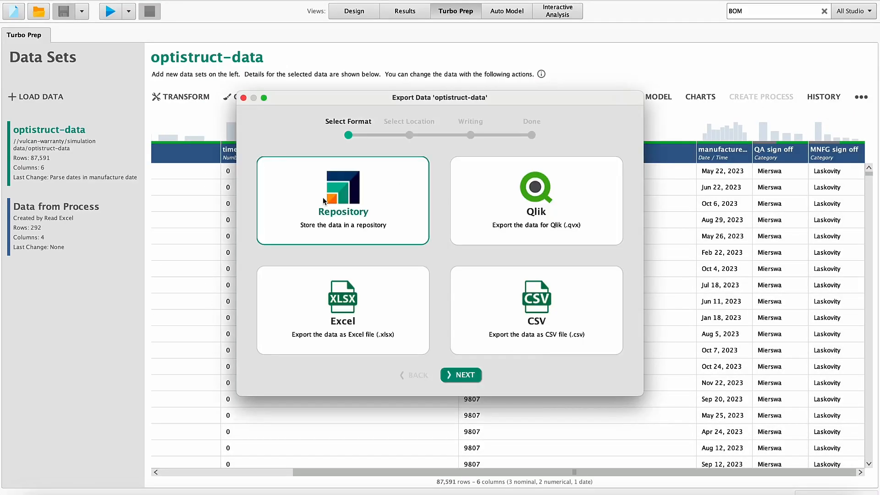
{"action": "left_click", "coordinate": [469, 378]}
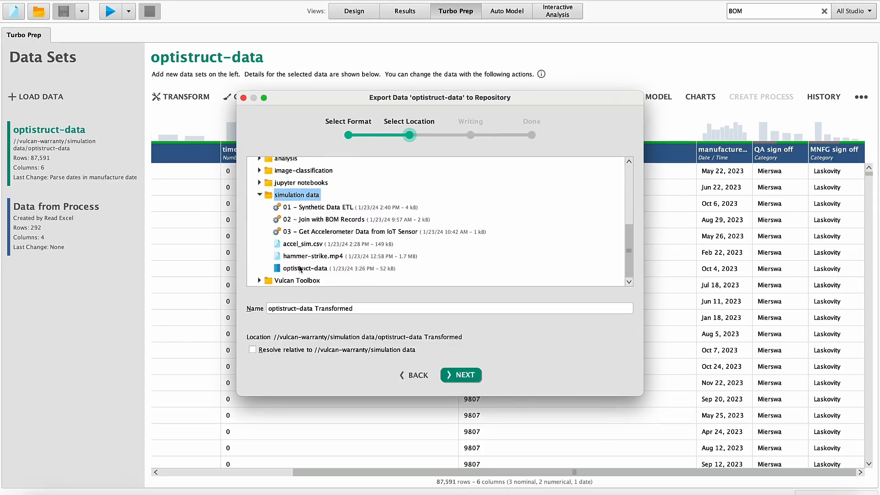
{"action": "left_click", "coordinate": [305, 305]}
{"action": "double_click", "coordinate": [421, 306]}
{"action": "type", "text": "with BOM"}
{"action": "left_click", "coordinate": [458, 375]}
{"action": "left_click", "coordinate": [449, 374]}
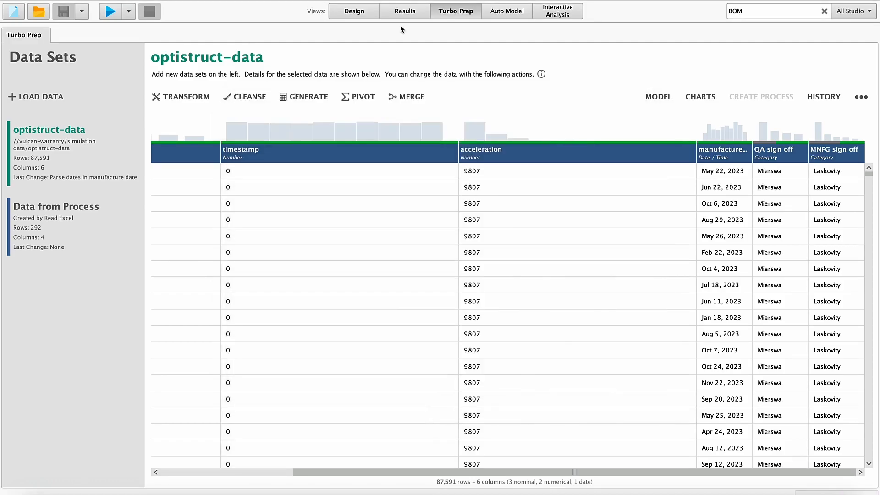
- Open and run the process 03 - Get Accelerometer Data from IoT Sensor, and widen the timestamp column in its results
{"action": "left_click", "coordinate": [353, 11]}
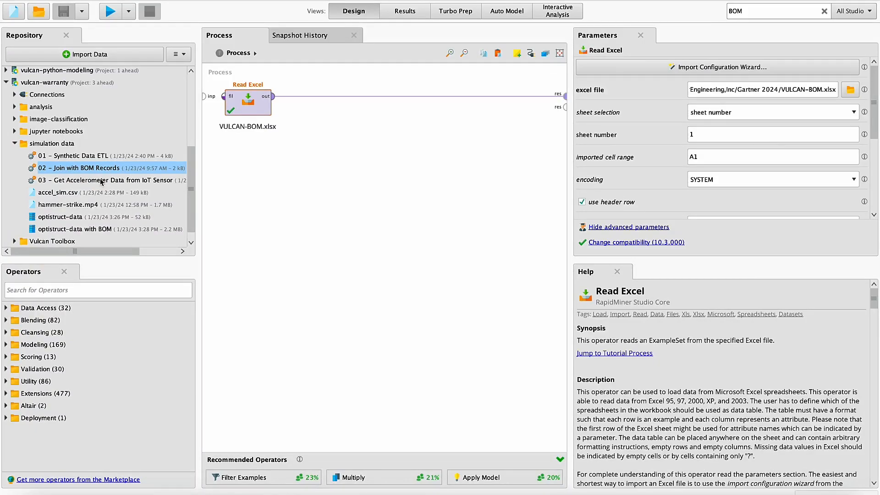
{"action": "double_click", "coordinate": [102, 180]}
{"action": "left_click", "coordinate": [246, 114]}
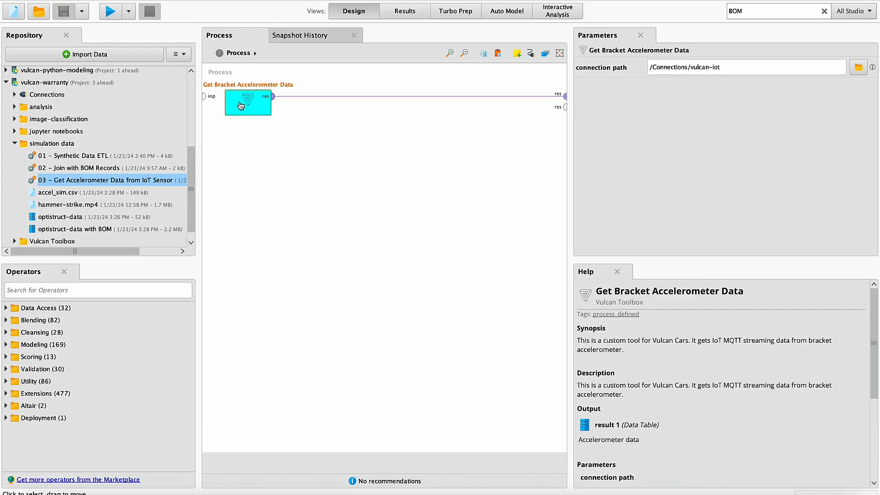
{"action": "left_click", "coordinate": [106, 15]}
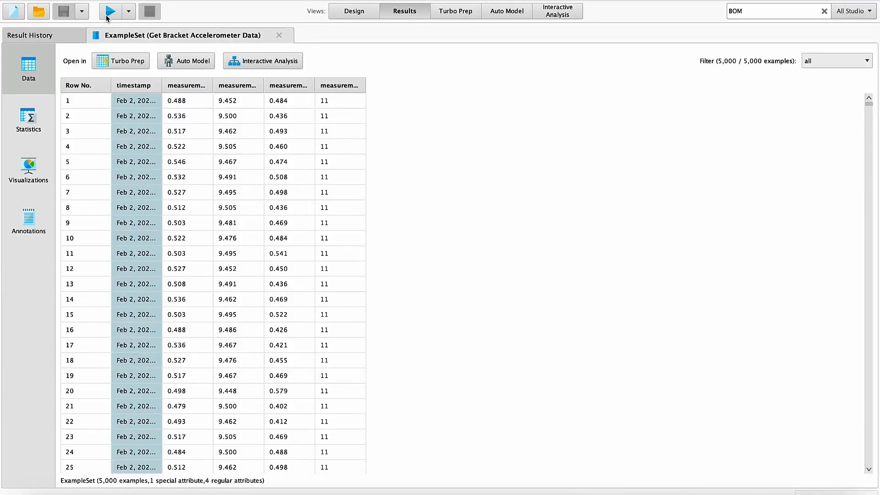
{"action": "left_click_drag", "start_coordinate": [328, 114], "coordinate": [328, 237]}
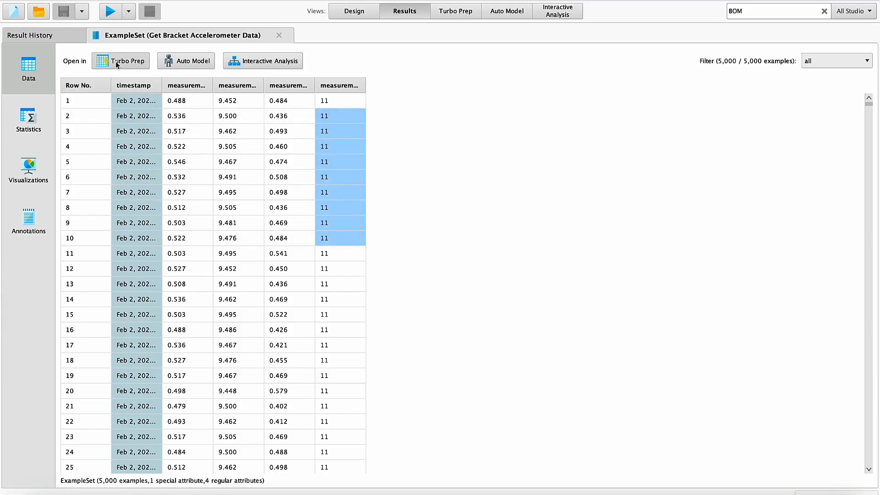
{"action": "left_click_drag", "start_coordinate": [163, 85], "coordinate": [183, 85]}
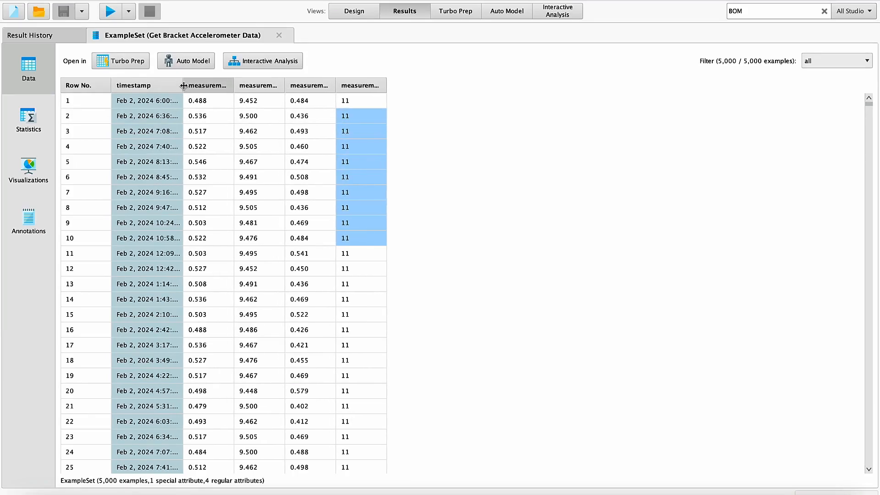
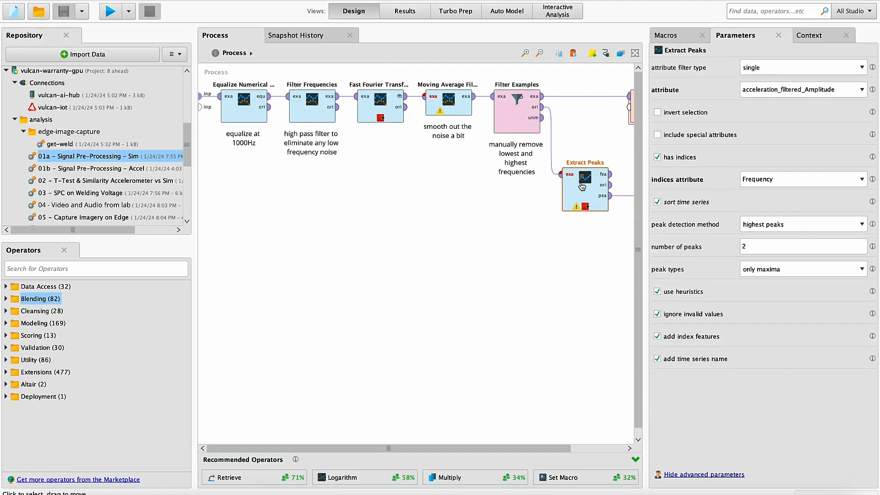
- Run the simulation signal pre-processing through its breakpoints and inspect the Fast Fourier Transformation and Extract Peaks results as plots
{"action": "left_click", "coordinate": [120, 12]}
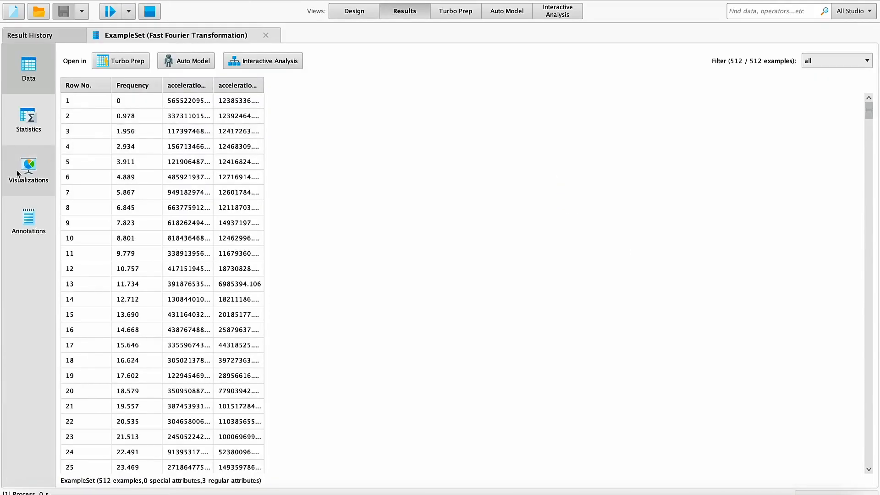
{"action": "left_click", "coordinate": [18, 173]}
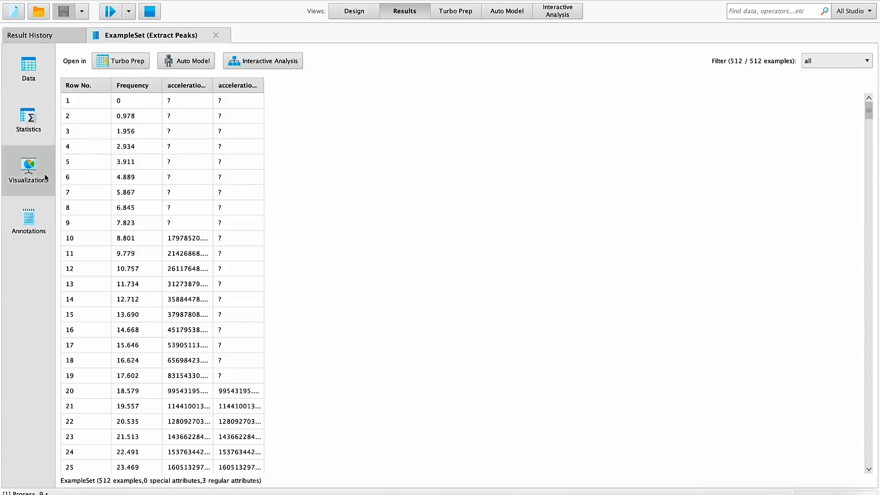
{"action": "left_click", "coordinate": [45, 178]}
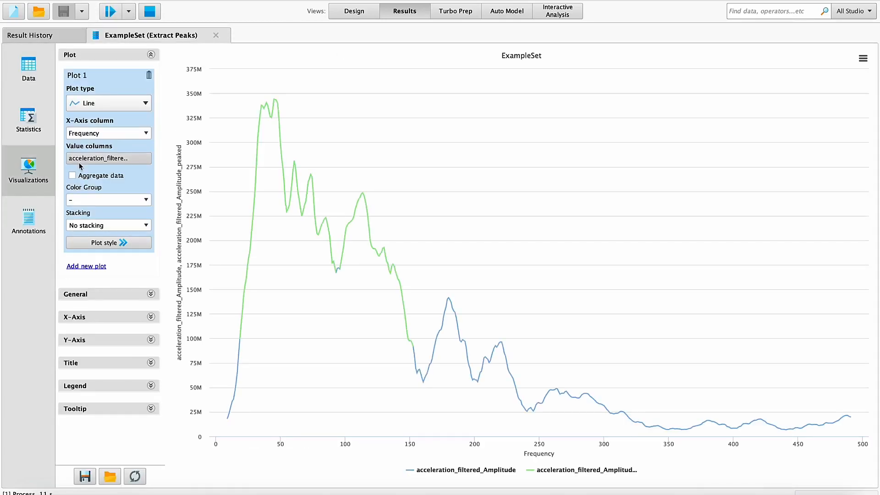
{"action": "mouse_move", "coordinate": [265, 117]}
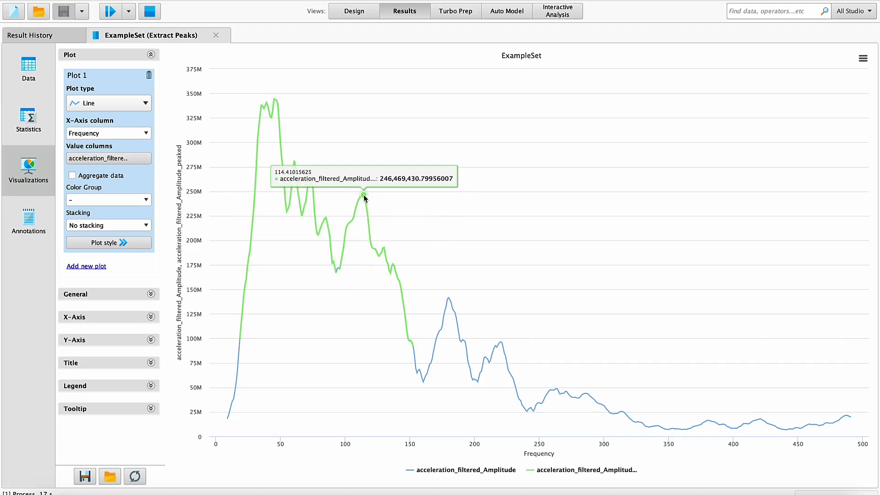
- Open the process 02 - T-Test & Similarity Accelerometer vs Sim, select Compare Distributions to show its parameters, and run to its breakpoint
{"action": "left_click", "coordinate": [356, 13]}
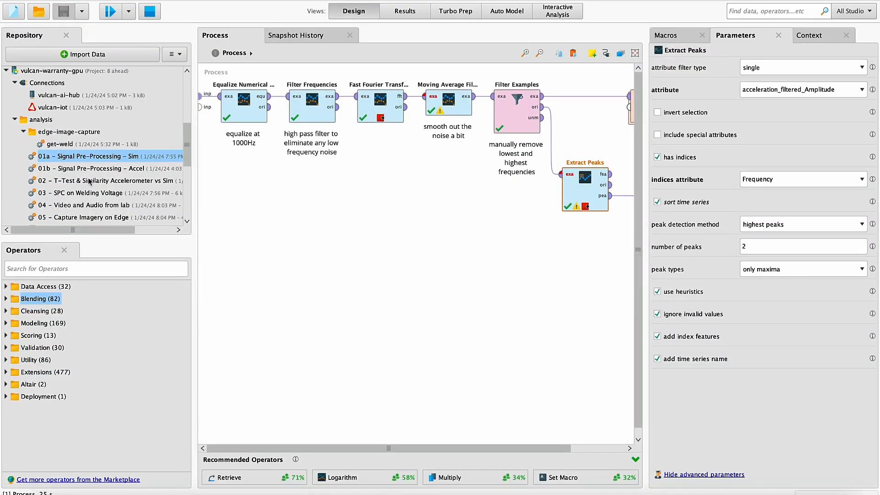
{"action": "double_click", "coordinate": [89, 181]}
{"action": "left_click", "coordinate": [518, 273]}
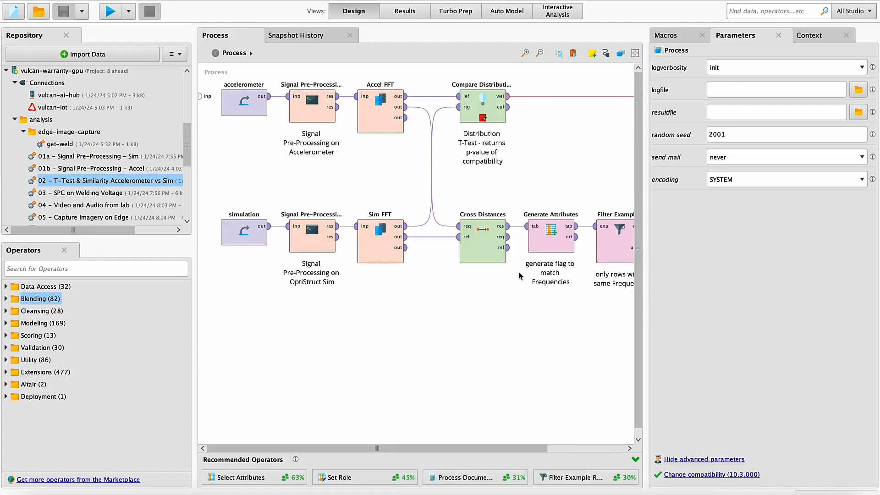
{"action": "left_click", "coordinate": [484, 96]}
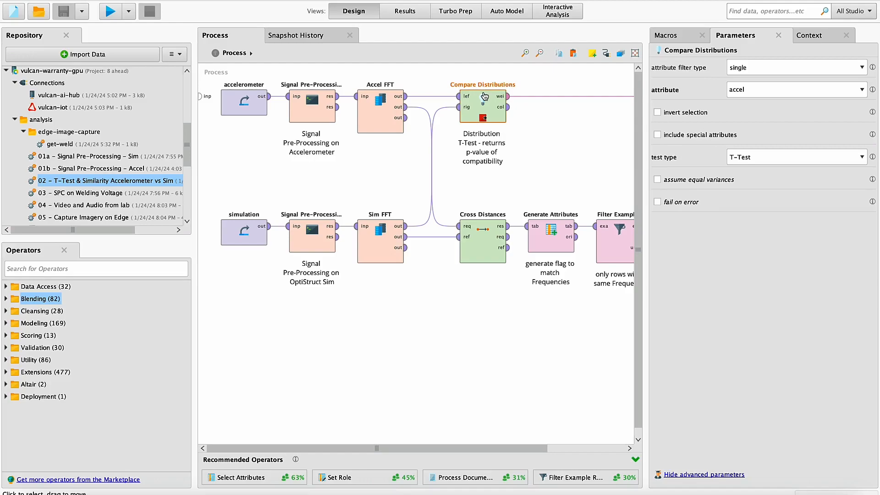
{"action": "left_click", "coordinate": [110, 12]}
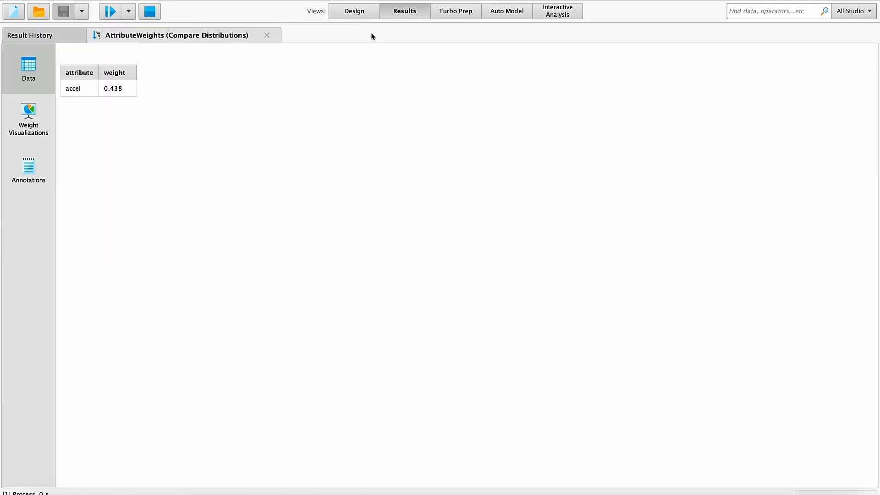
- Resume the similarity process to completion and examine the distance values in the sorted results
{"action": "left_click", "coordinate": [359, 17]}
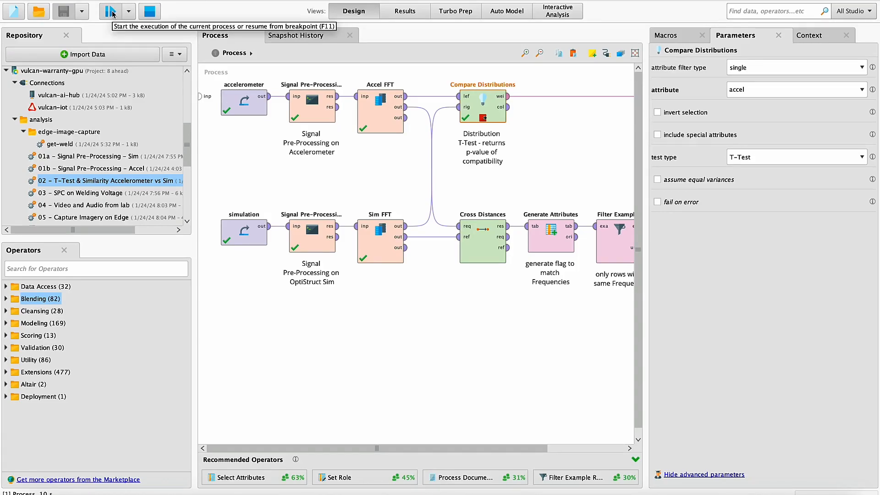
{"action": "left_click", "coordinate": [112, 14]}
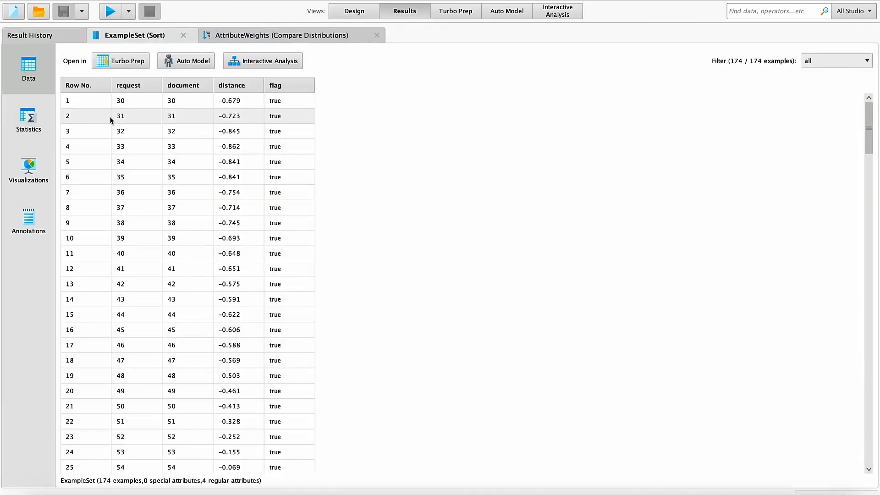
{"action": "left_click", "coordinate": [242, 114]}
{"action": "left_click_drag", "start_coordinate": [243, 113], "coordinate": [234, 238]}
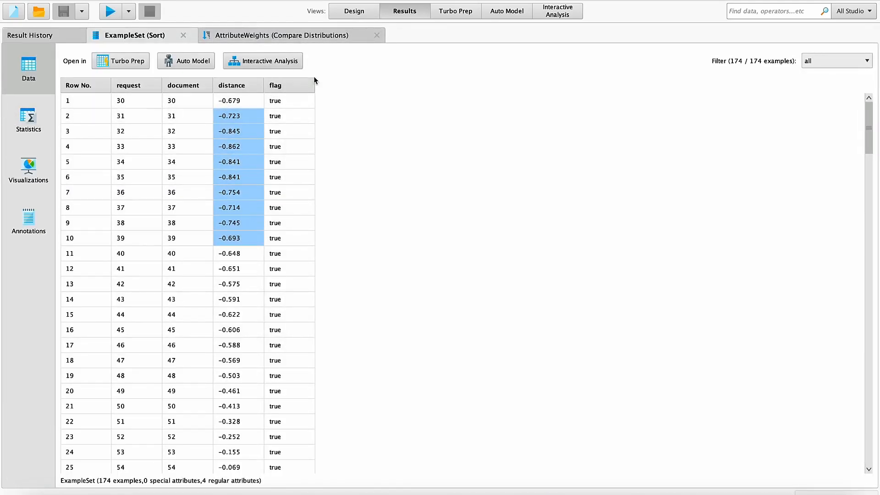
- Open the process 03 - SPC on Welding Voltage and review the parameters of Read CSV, Moving Average Filter and Generate Control Chart Data
{"action": "left_click", "coordinate": [354, 10]}
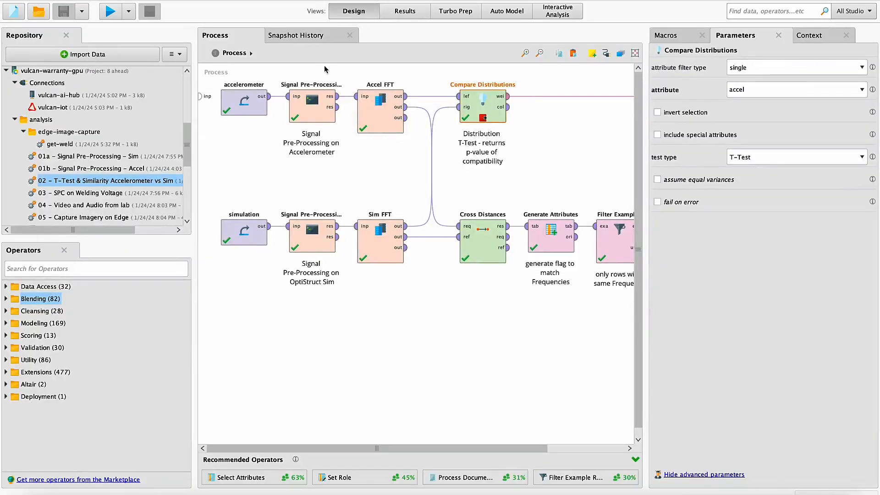
{"action": "double_click", "coordinate": [127, 193]}
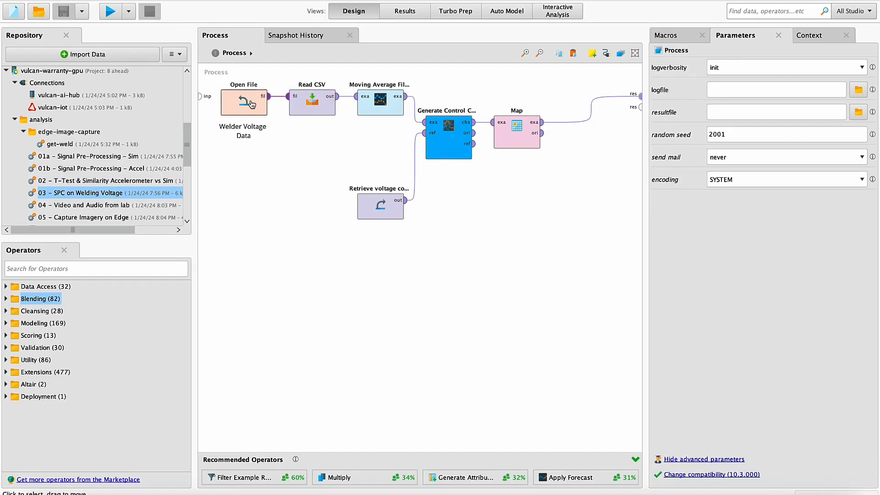
{"action": "mouse_move", "coordinate": [266, 102]}
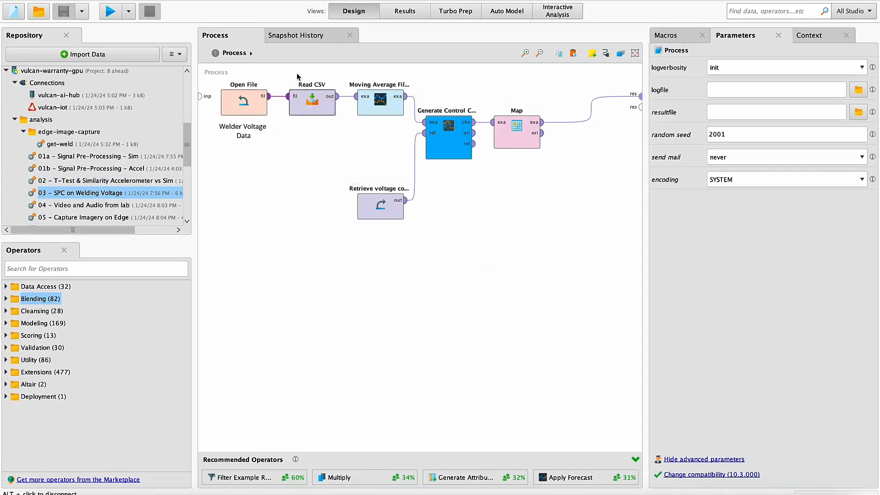
{"action": "left_click", "coordinate": [322, 111]}
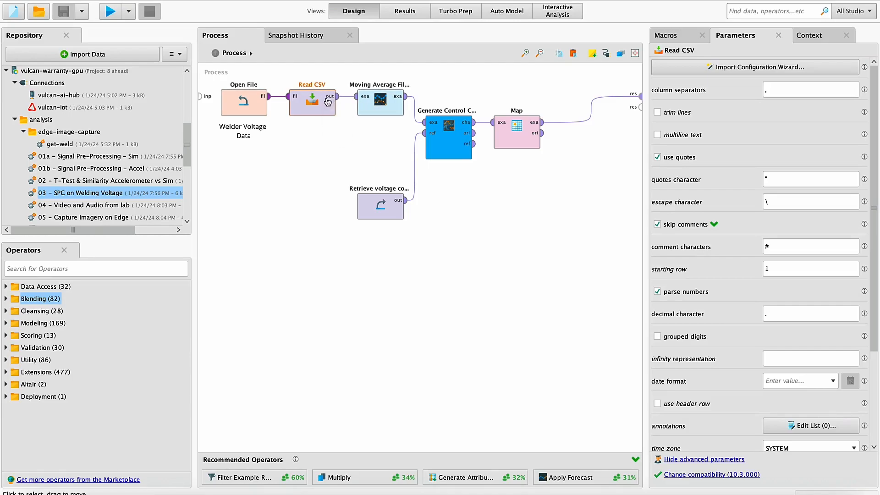
{"action": "left_click", "coordinate": [384, 100]}
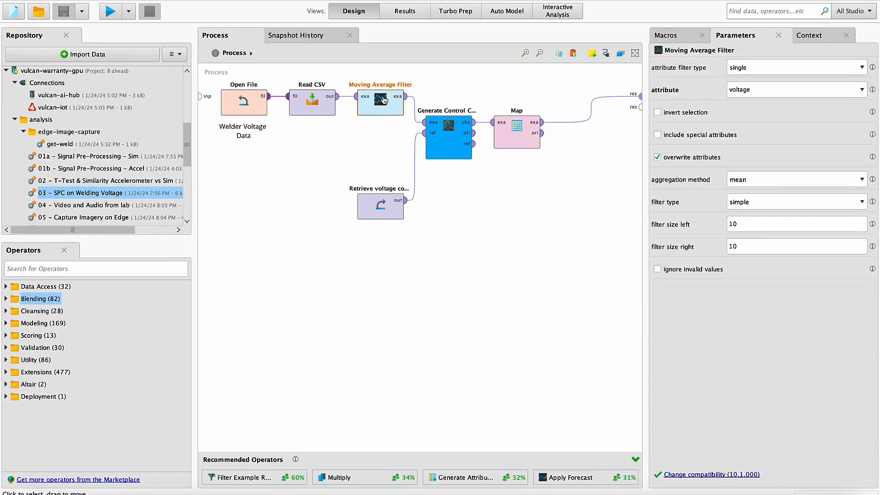
{"action": "left_click", "coordinate": [452, 132]}
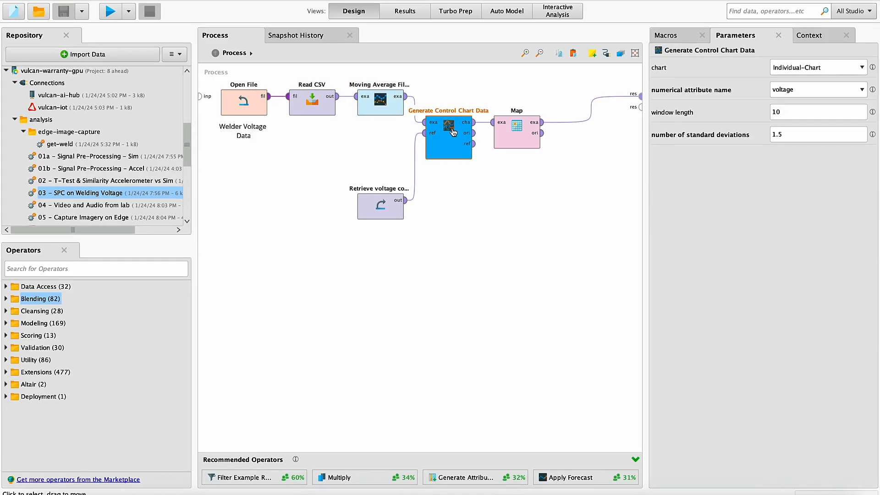
{"action": "double_click", "coordinate": [804, 134]}
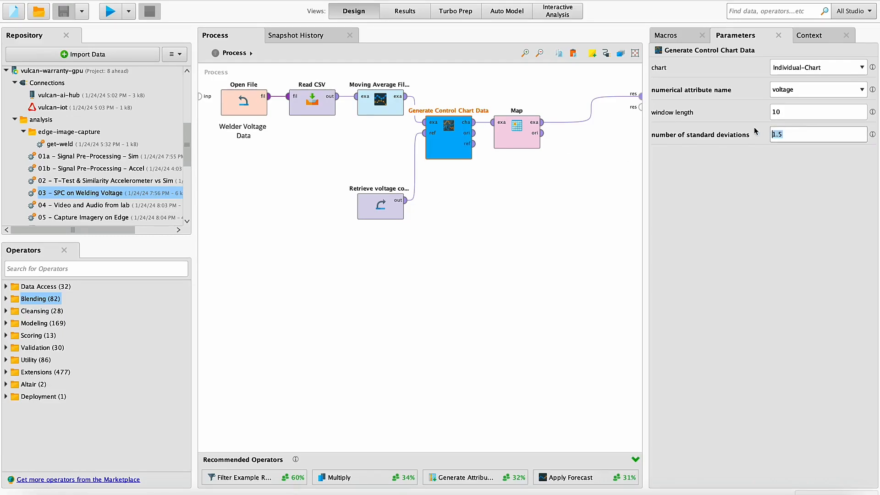
{"action": "left_click", "coordinate": [792, 135]}
- Inspect the value mappings list of the Map operator and close it without applying changes
{"action": "left_click", "coordinate": [516, 132]}
{"action": "left_click", "coordinate": [797, 157]}
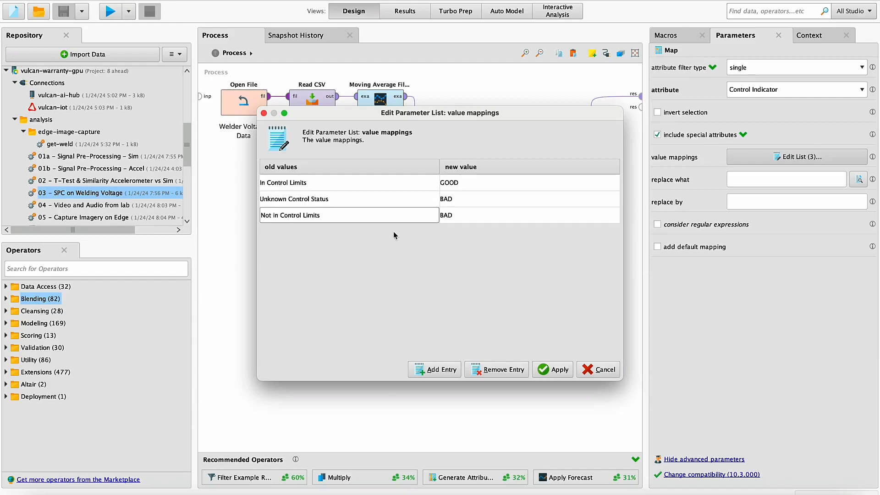
{"action": "double_click", "coordinate": [457, 184]}
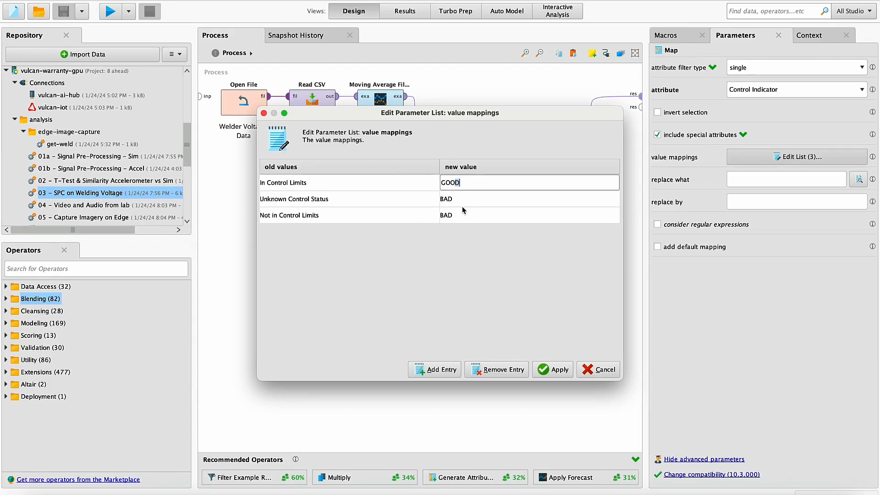
{"action": "left_click", "coordinate": [590, 371]}
- Run the welding voltage process and plot its results with the chart configuration spc.json imported from the analysis folder
{"action": "left_click", "coordinate": [112, 13]}
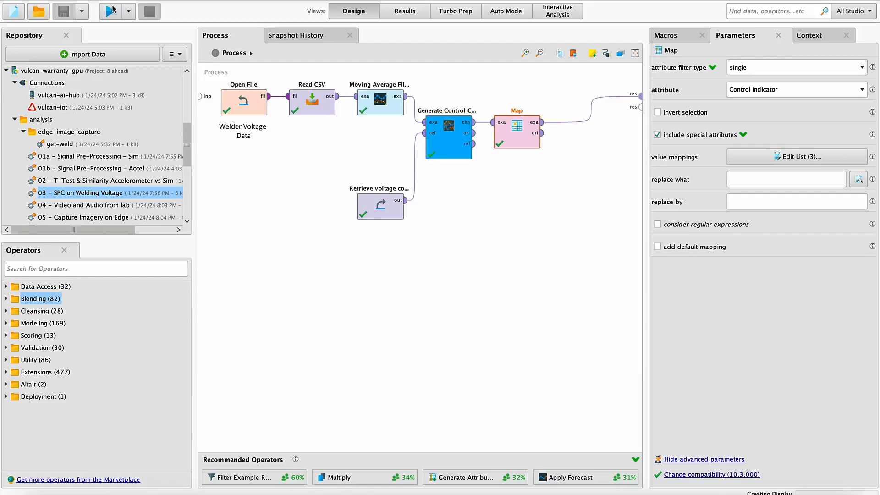
{"action": "left_click", "coordinate": [29, 170]}
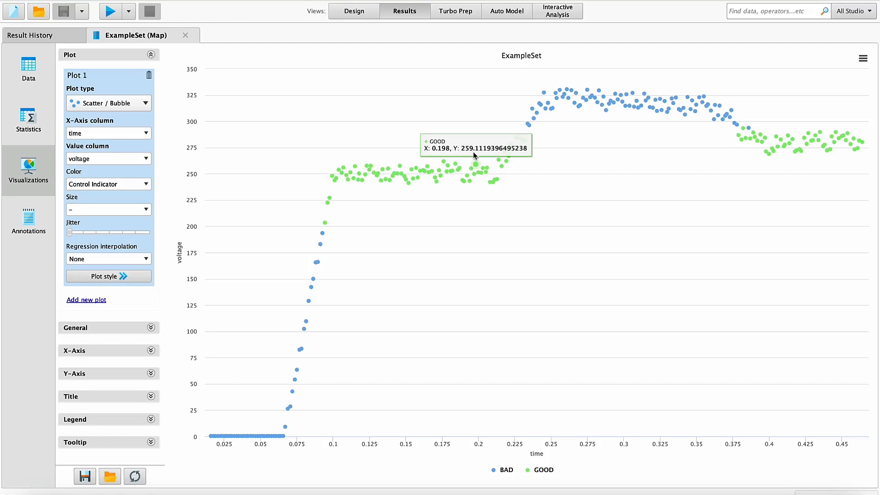
{"action": "left_click", "coordinate": [111, 471]}
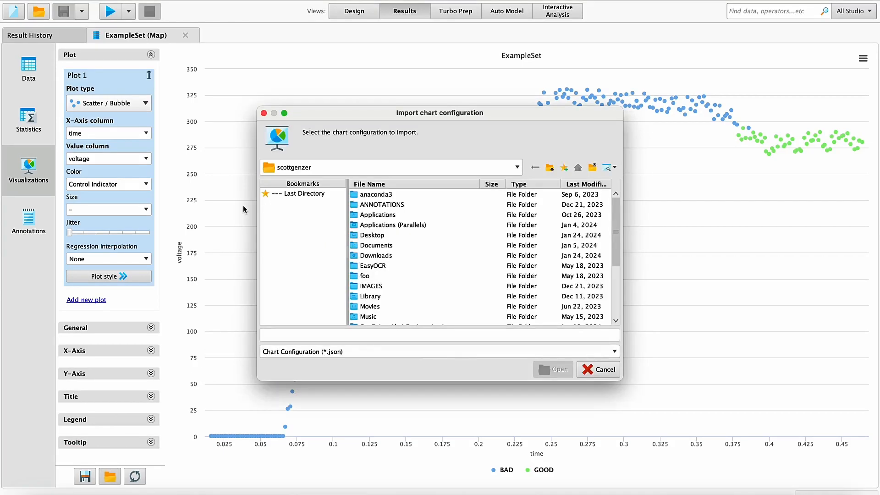
{"action": "left_click", "coordinate": [306, 194]}
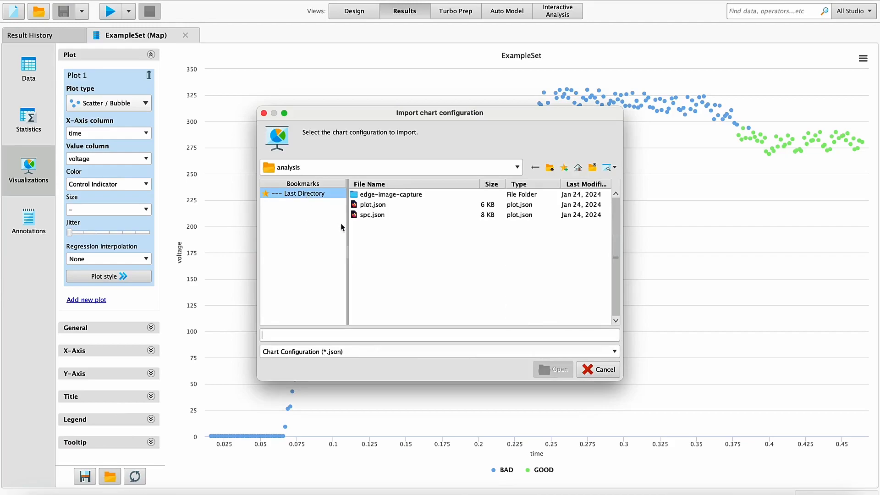
{"action": "left_click", "coordinate": [372, 215]}
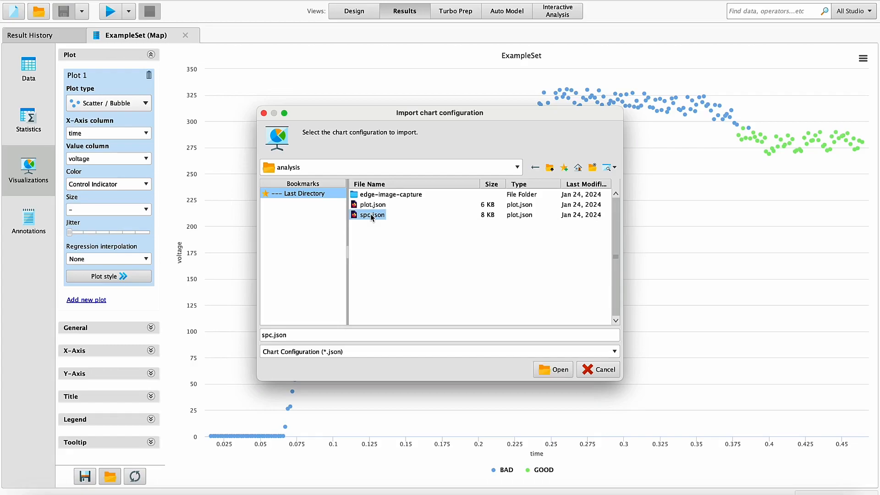
{"action": "left_click", "coordinate": [558, 369]}
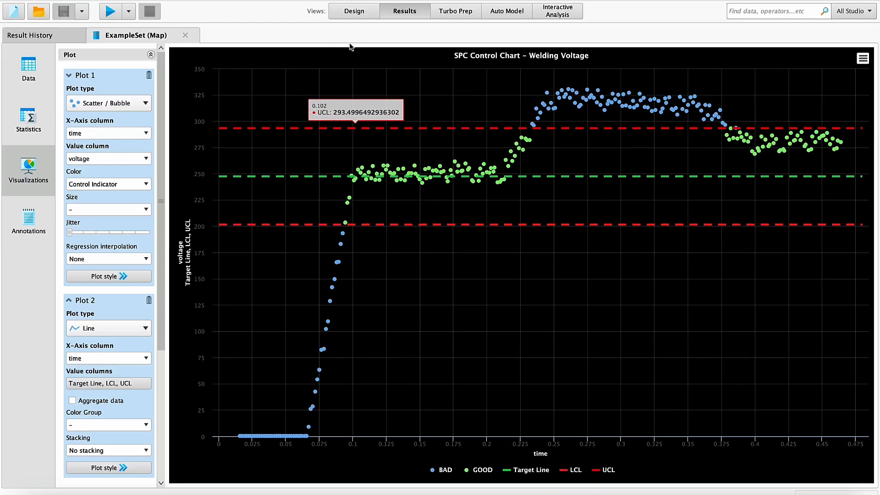
- Open the process 04 - Video and Audio from lab, run it to the Read Video breakpoint, and view the first image of the collection
{"action": "left_click", "coordinate": [354, 12]}
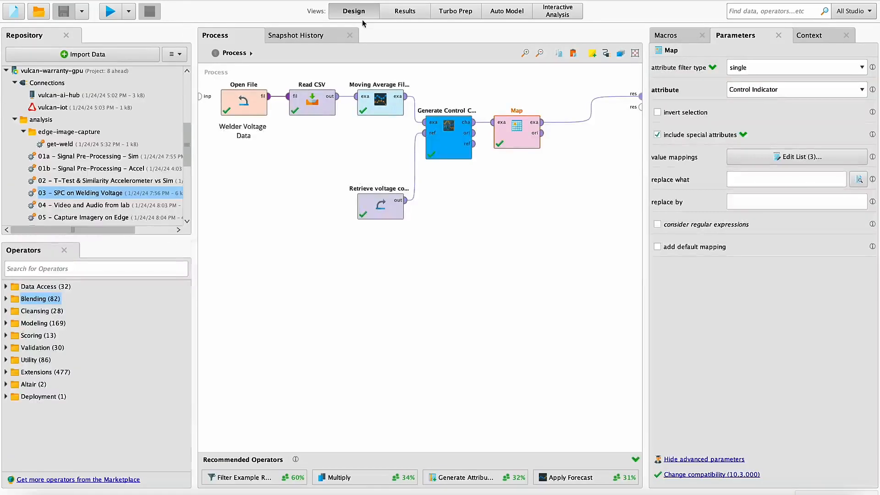
{"action": "double_click", "coordinate": [114, 206]}
{"action": "left_click", "coordinate": [254, 112]}
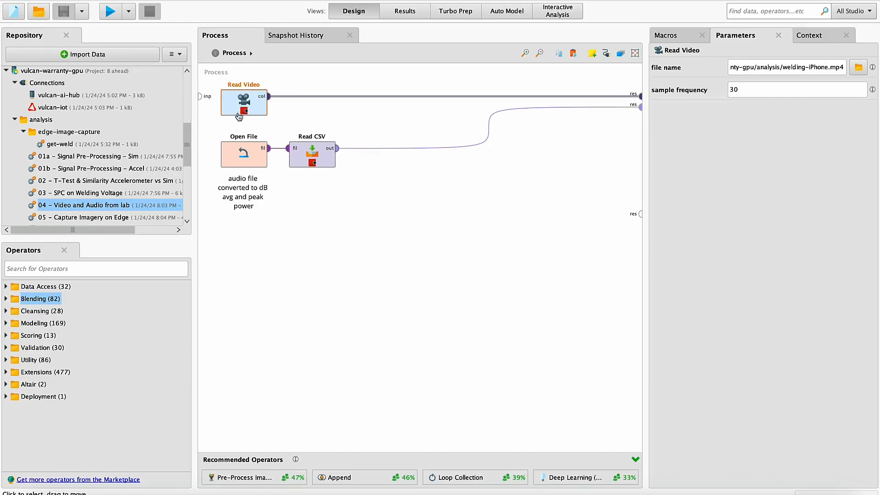
{"action": "left_click", "coordinate": [238, 150]}
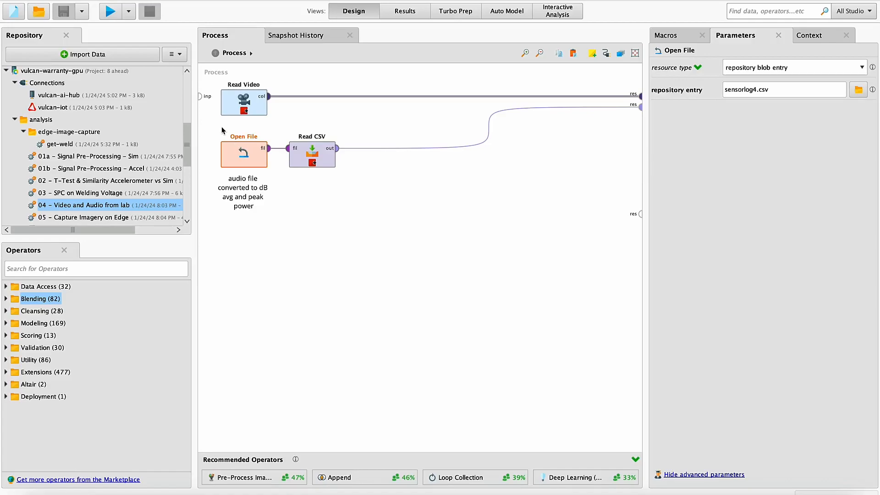
{"action": "left_click", "coordinate": [111, 13]}
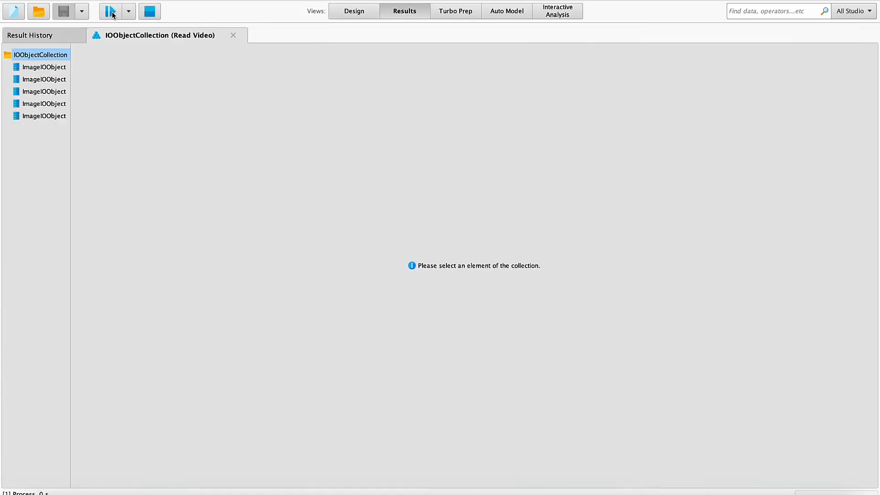
{"action": "left_click", "coordinate": [42, 67]}
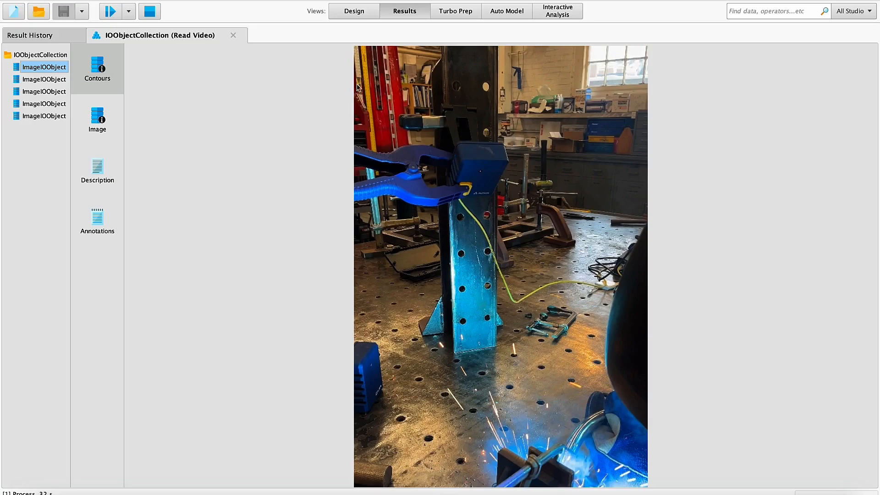
- Open the process 05 - Capture Imagery on Edge, terminating the paused video and audio process
{"action": "left_click", "coordinate": [354, 11]}
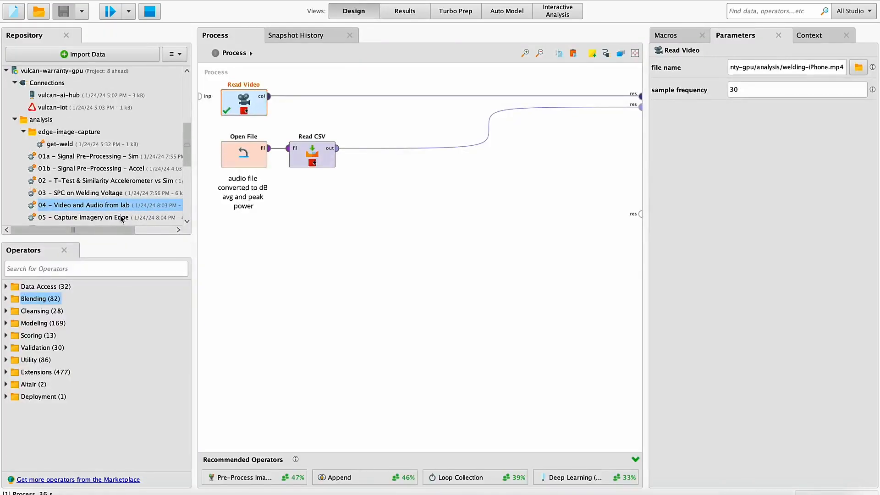
{"action": "left_click", "coordinate": [120, 217]}
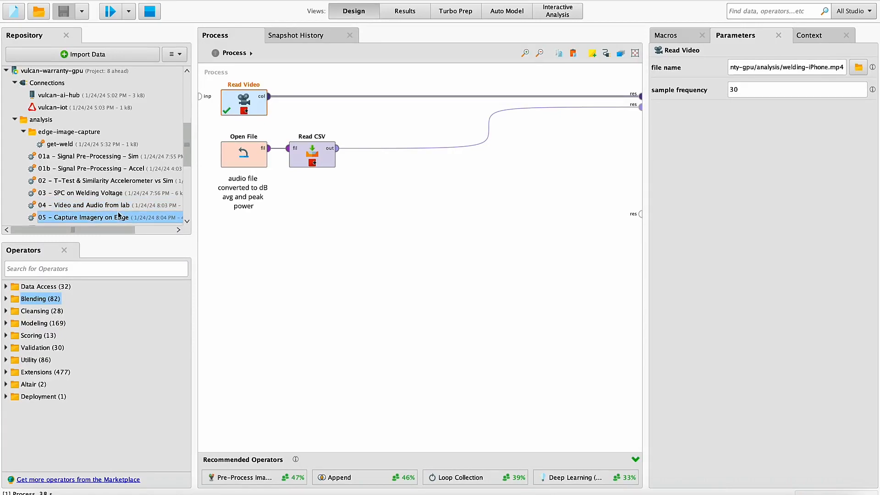
{"action": "double_click", "coordinate": [121, 217]}
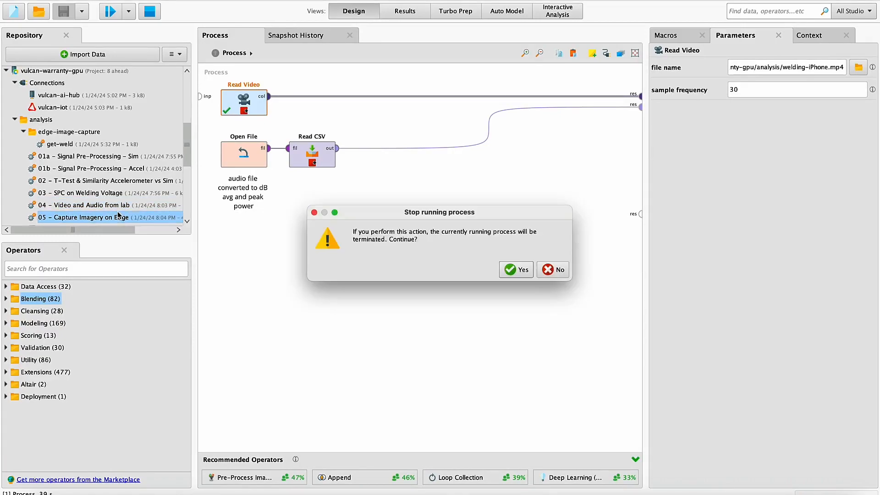
{"action": "left_click", "coordinate": [517, 269]}
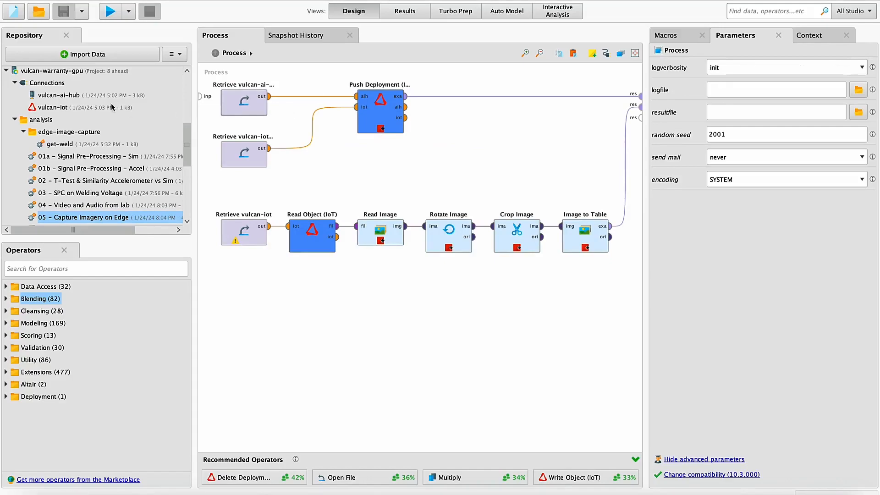
- Look at the Get Image (Edge) parameters in the get-weld process, and return to 05 - Capture Imagery on Edge
{"action": "left_click", "coordinate": [50, 147]}
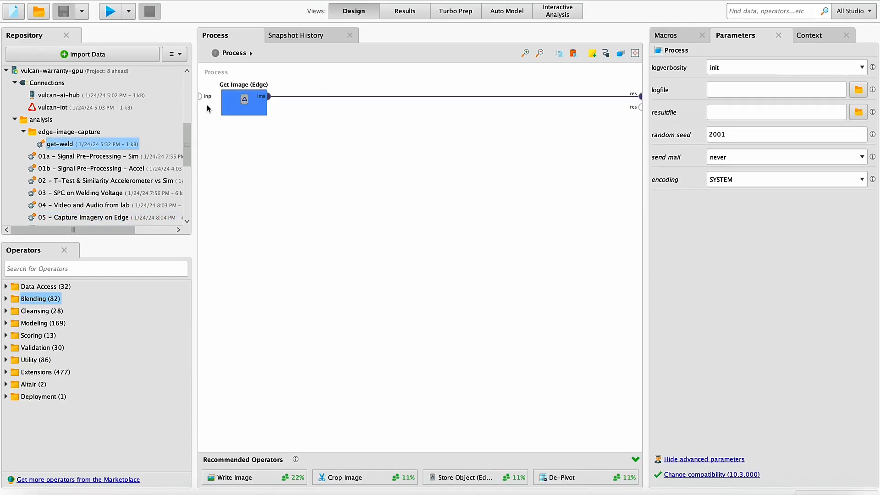
{"action": "left_click", "coordinate": [238, 105]}
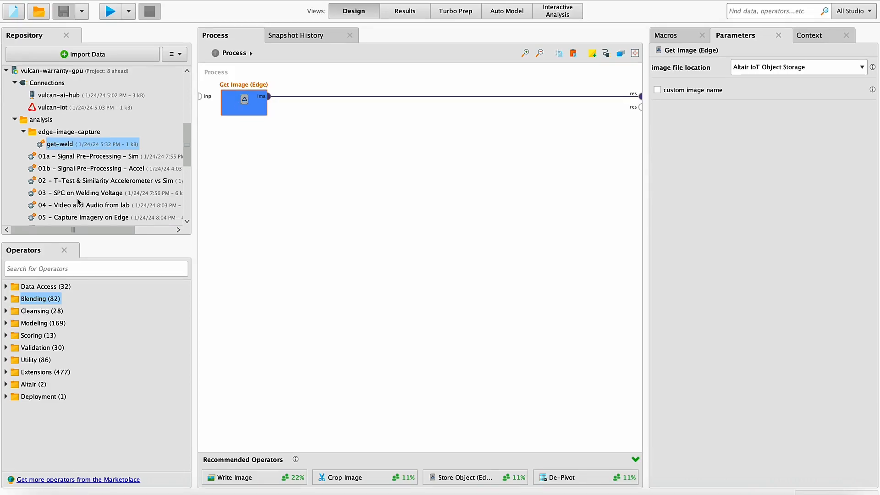
{"action": "double_click", "coordinate": [82, 217]}
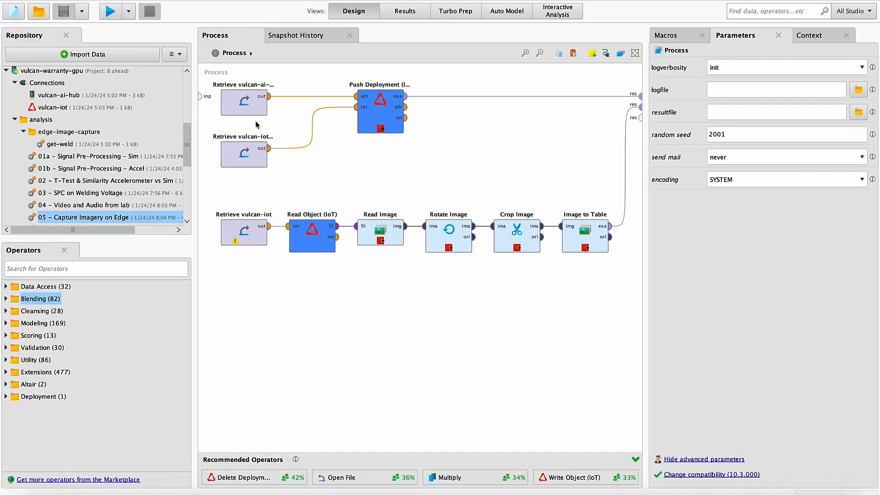
- Review the Push Deployment (IoT) parameters, run to its breakpoint, and widen the endpoint column in the results to read its value
{"action": "left_click", "coordinate": [381, 110]}
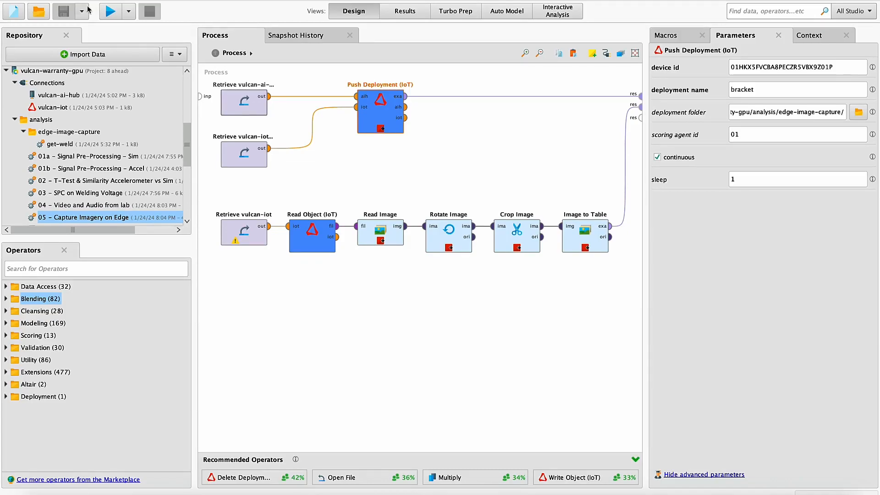
{"action": "left_click", "coordinate": [110, 11]}
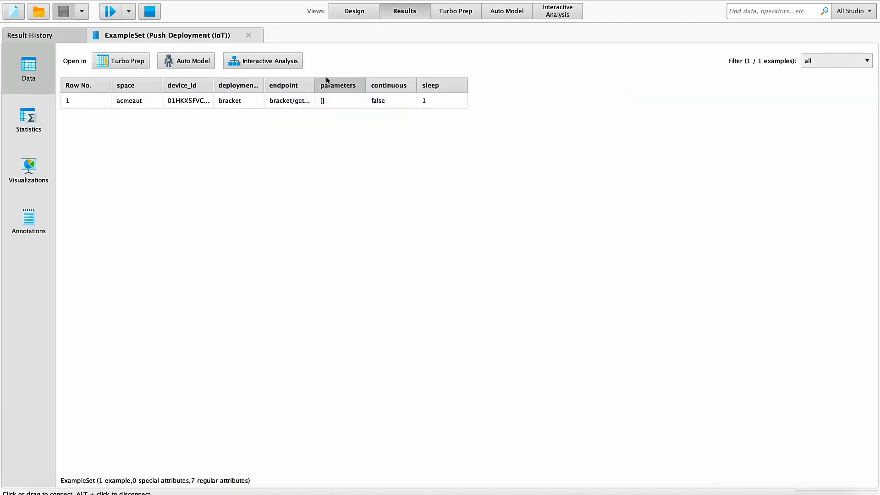
{"action": "left_click_drag", "start_coordinate": [314, 85], "coordinate": [360, 85]}
{"action": "left_click", "coordinate": [332, 105]}
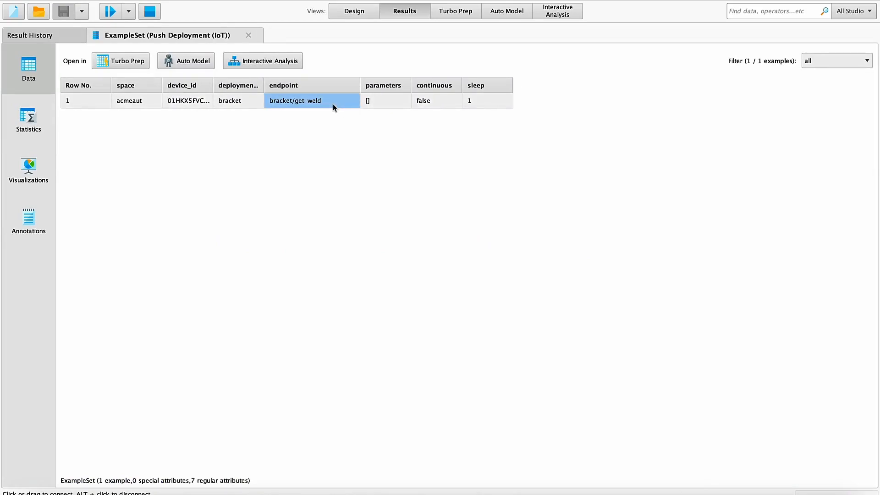
- Review the Retrieve vulcan-iot, Read Object (IoT) and Read Image parameters, and resume the process to display the captured weld image
{"action": "left_click", "coordinate": [354, 11]}
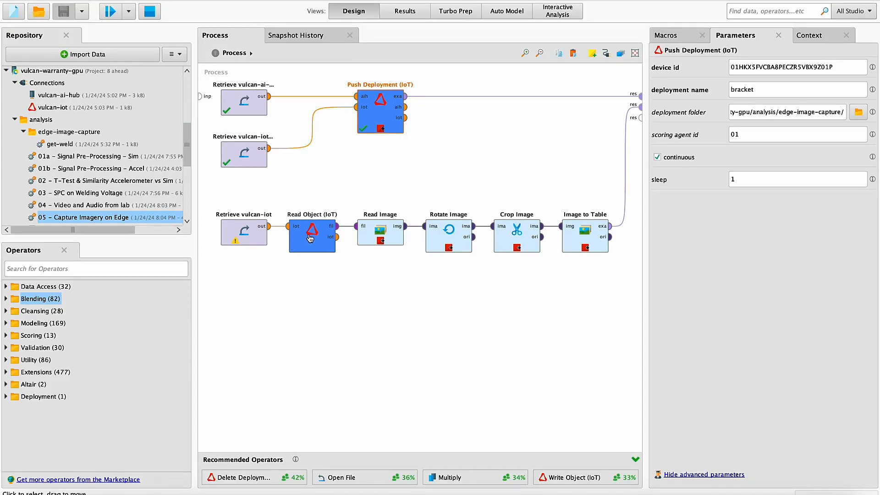
{"action": "left_click", "coordinate": [245, 230]}
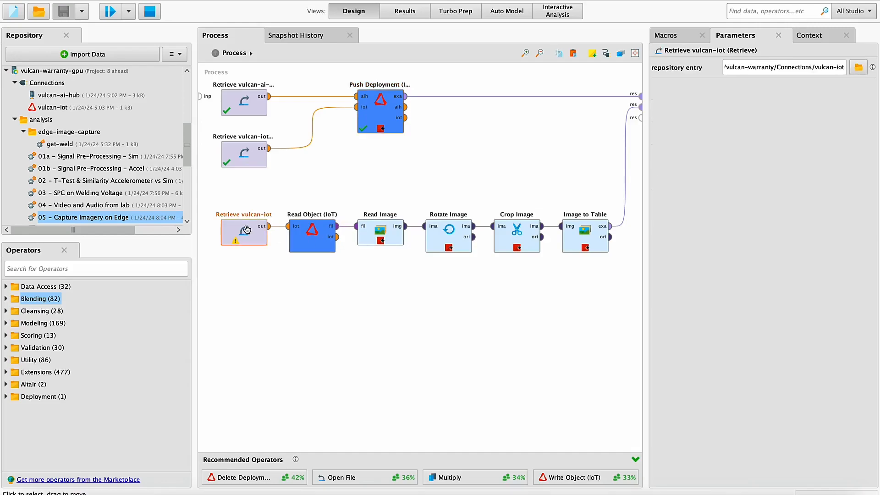
{"action": "left_click", "coordinate": [316, 235]}
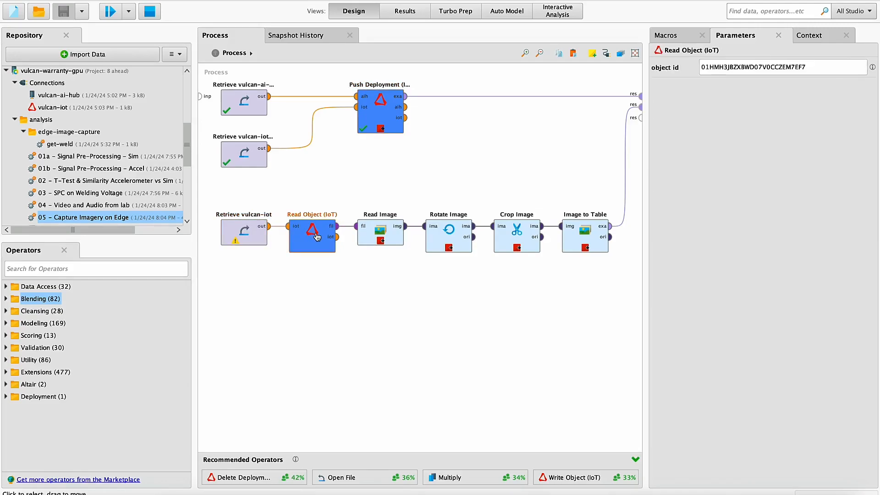
{"action": "left_click", "coordinate": [378, 223]}
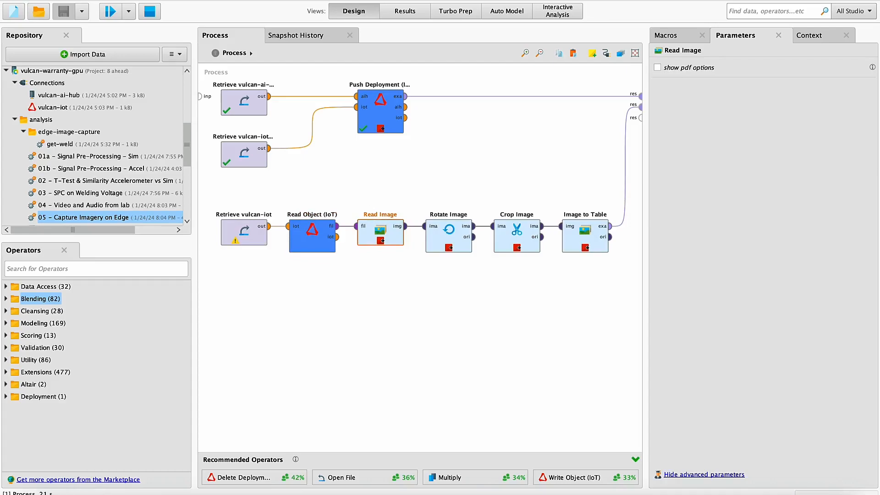
{"action": "left_click", "coordinate": [110, 12]}
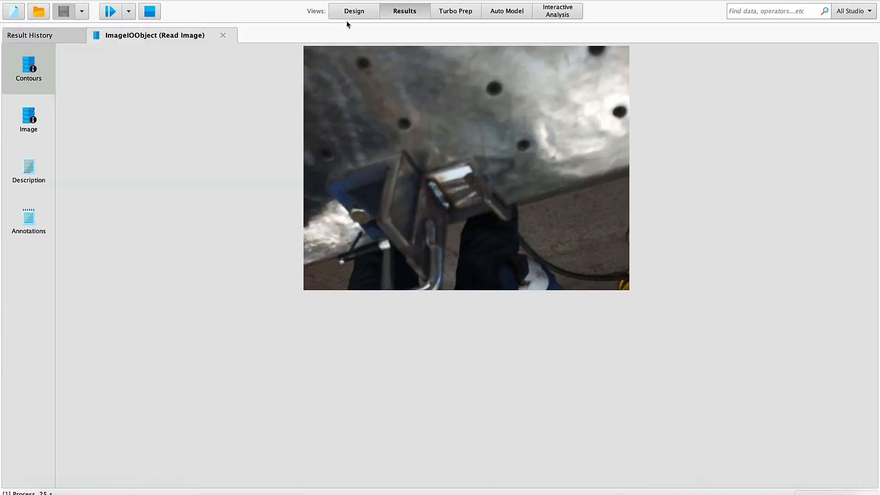
- Review the Rotate Image and Crop Image parameters, resuming the process after each to display the rotated and cropped weld images
{"action": "left_click", "coordinate": [359, 10]}
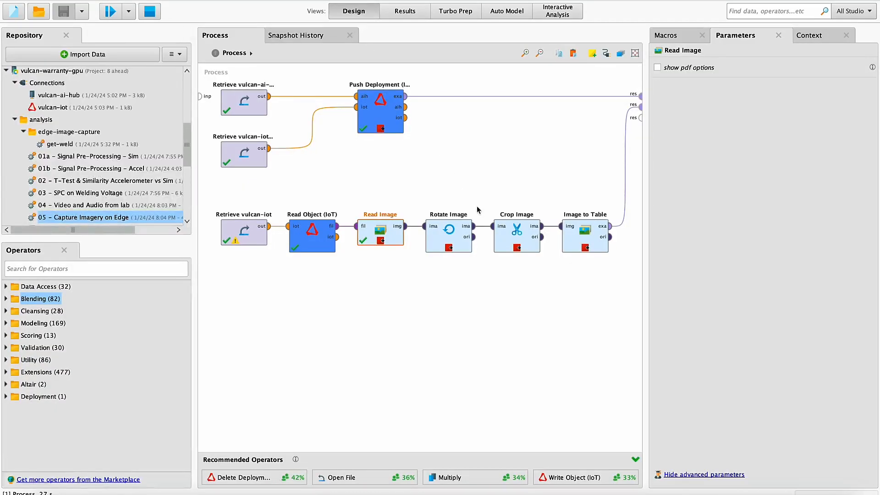
{"action": "left_click", "coordinate": [455, 233]}
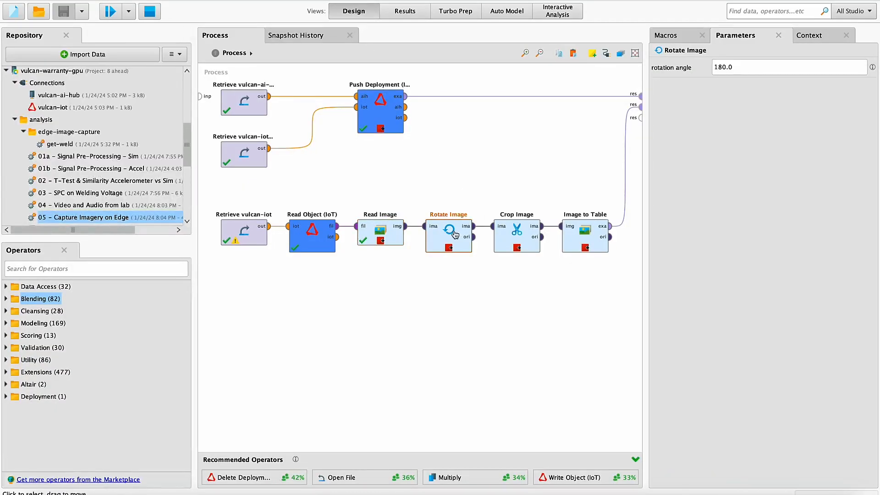
{"action": "left_click", "coordinate": [110, 11]}
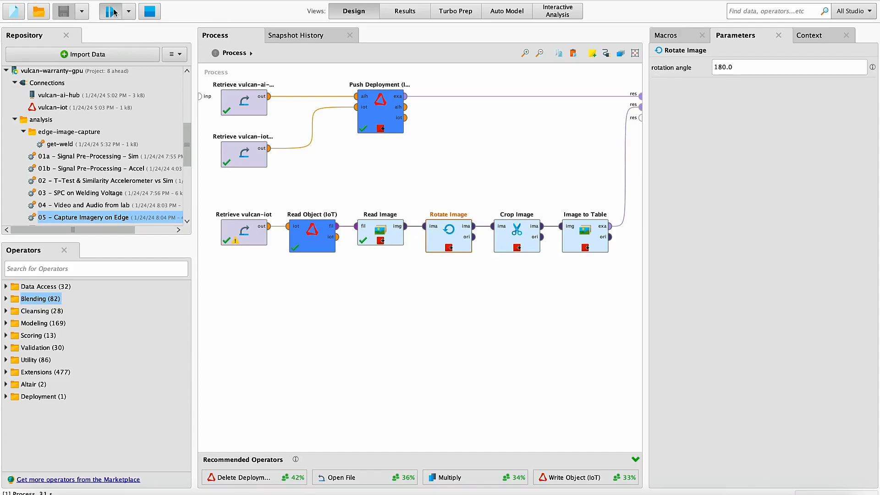
{"action": "left_click", "coordinate": [336, 10]}
{"action": "left_click", "coordinate": [517, 234]}
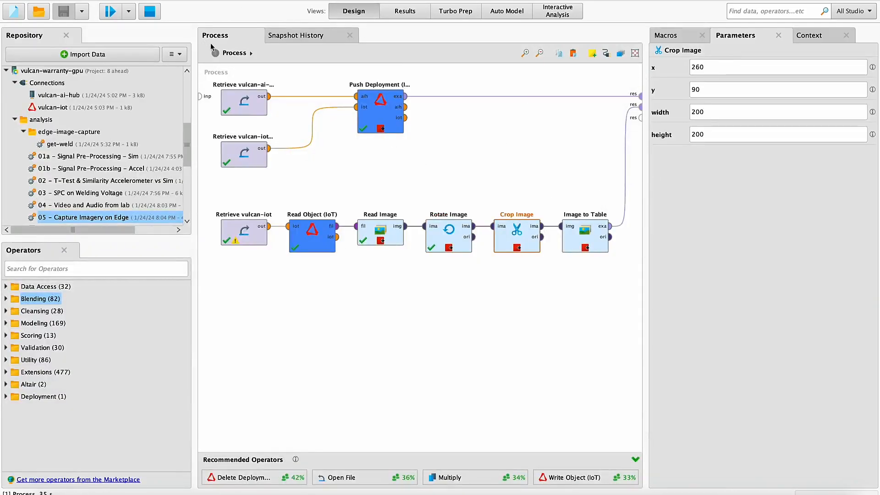
{"action": "left_click", "coordinate": [109, 10]}
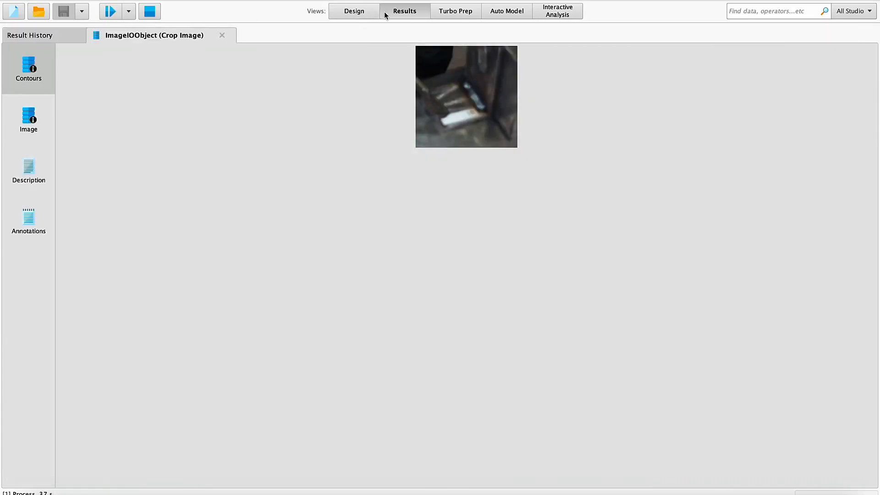
- Resume the process through Image to Table, look through the three resulting example sets, and return to the process design
{"action": "left_click", "coordinate": [366, 11]}
{"action": "left_click", "coordinate": [585, 218]}
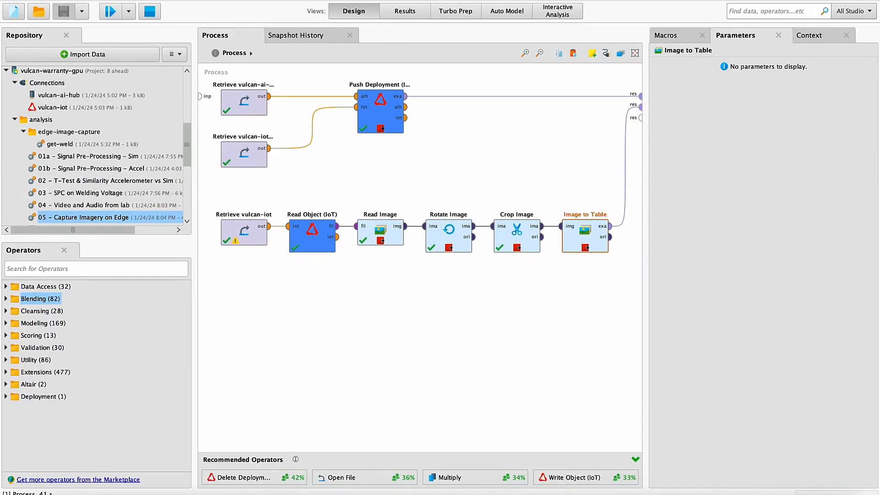
{"action": "left_click", "coordinate": [111, 11]}
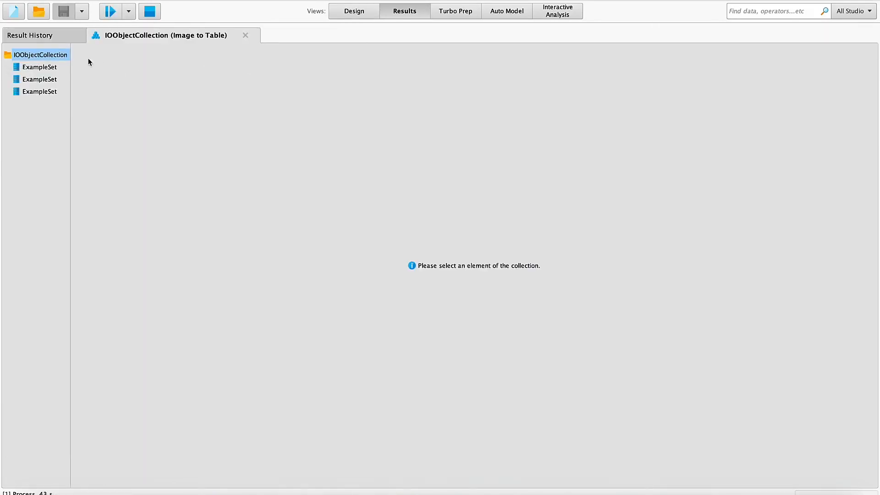
{"action": "left_click", "coordinate": [53, 68]}
{"action": "left_click", "coordinate": [49, 80]}
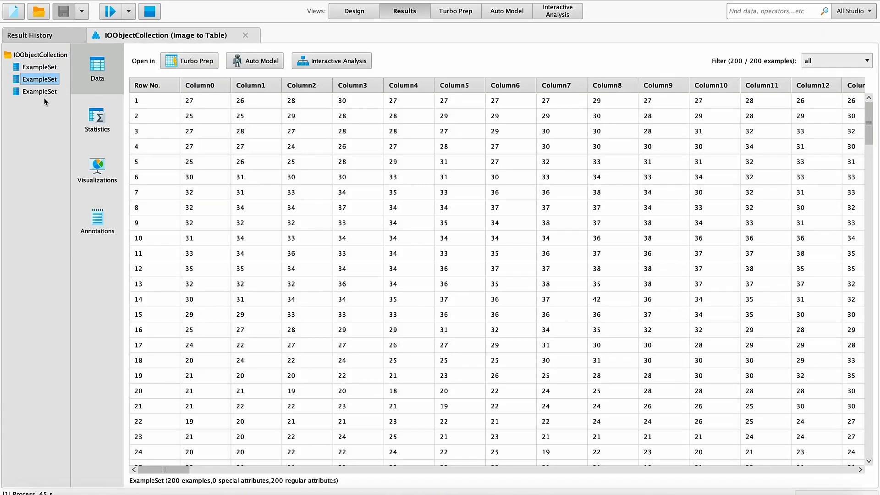
{"action": "left_click", "coordinate": [47, 93]}
{"action": "left_click", "coordinate": [39, 67]}
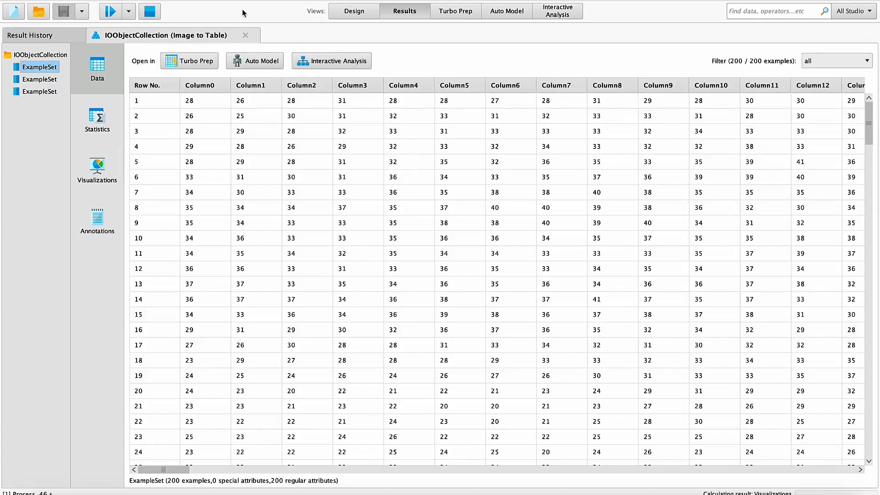
{"action": "left_click", "coordinate": [354, 11]}
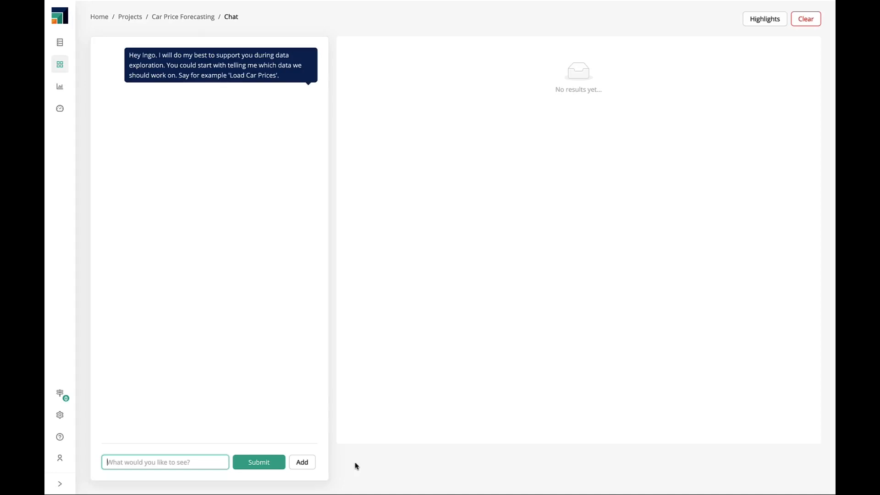
- Load the car prices data in the Car Price Forecasting project's chat with the request "Show me all cars"
{"action": "type", "text": "Show me all cars"}
{"action": "key", "text": "Return"}
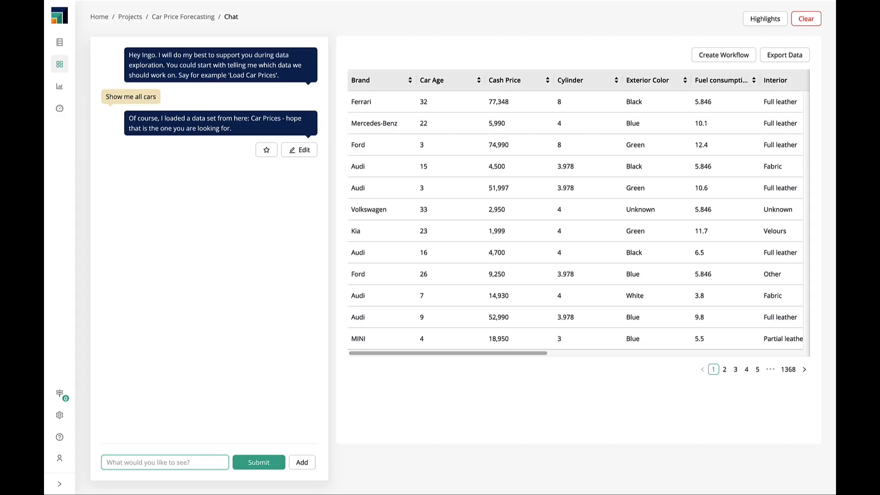
- Ask the chat "What is the average consumption?" and return to the full car table with the request "Go back"
{"action": "type", "text": "What is the average consumption?"}
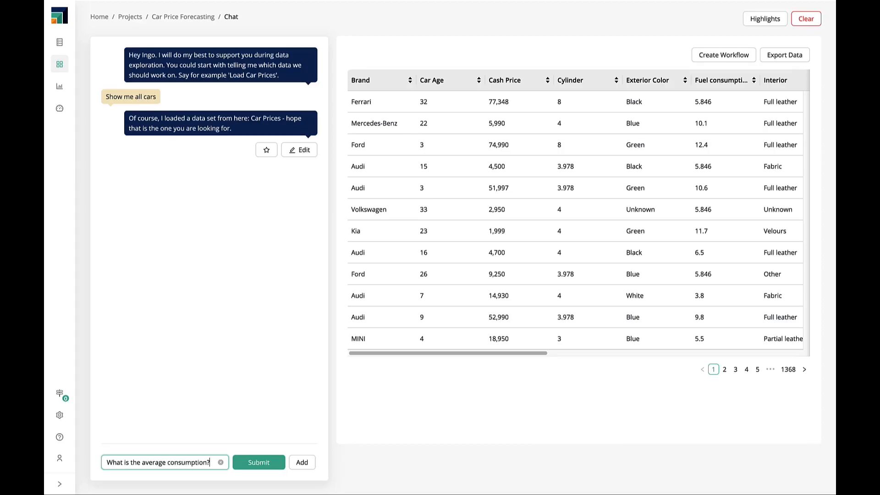
{"action": "key", "text": "Return"}
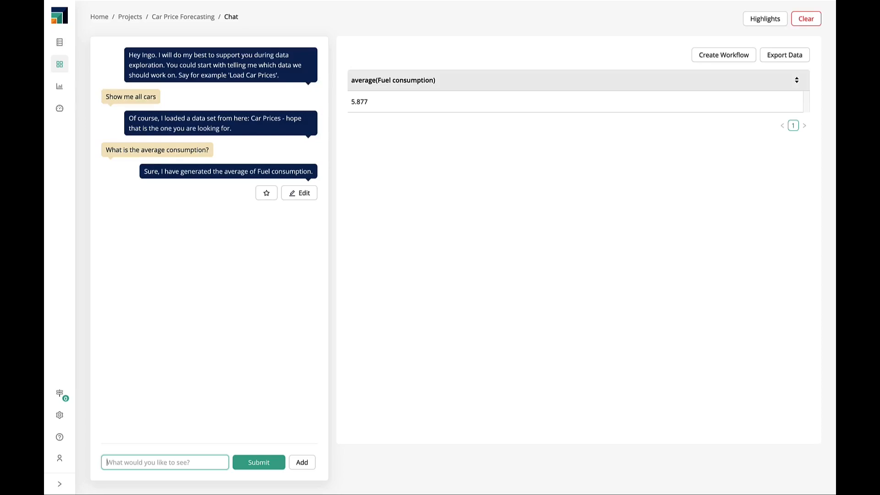
{"action": "type", "text": "Go back"}
{"action": "key", "text": "Return"}
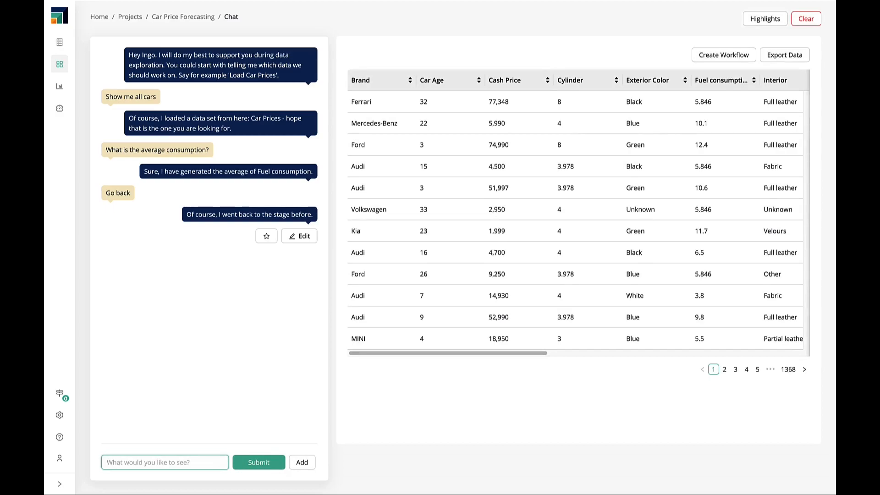
- Ask "What's the average payment for each brand?" and choose the solution calc(average, Cash Price, Brand)
{"action": "type", "text": "What 's the average payment "}
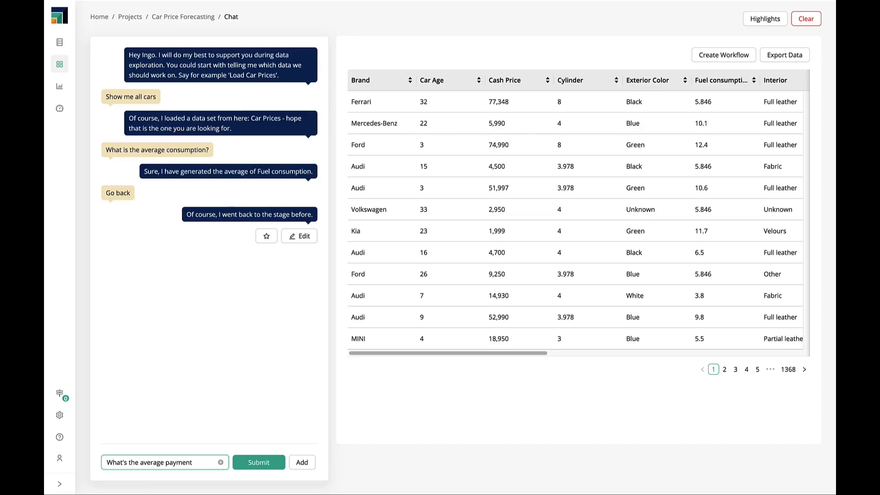
{"action": "type", "text": "for each brand"}
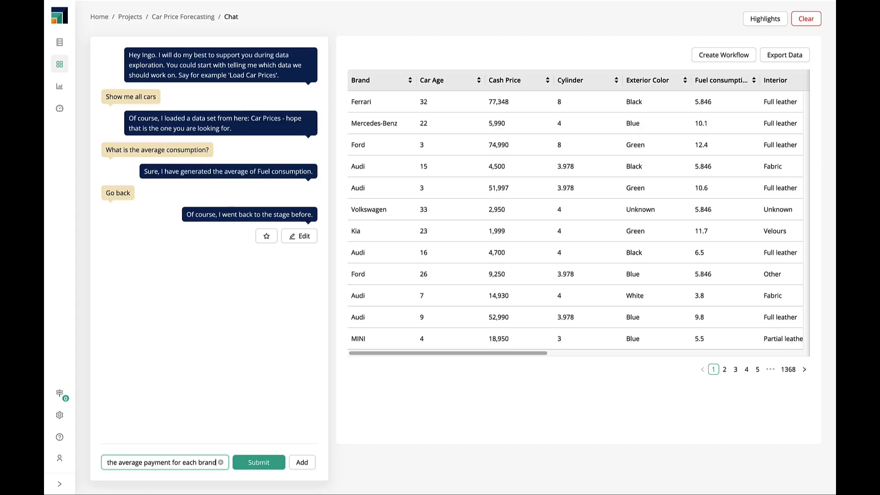
{"action": "type", "text": "?"}
{"action": "key", "text": "Return"}
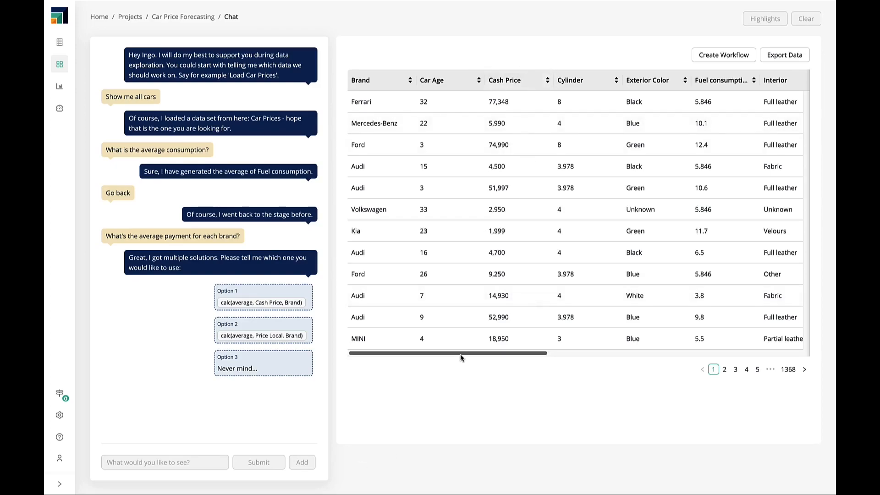
{"action": "left_click_drag", "start_coordinate": [460, 354], "coordinate": [386, 366]}
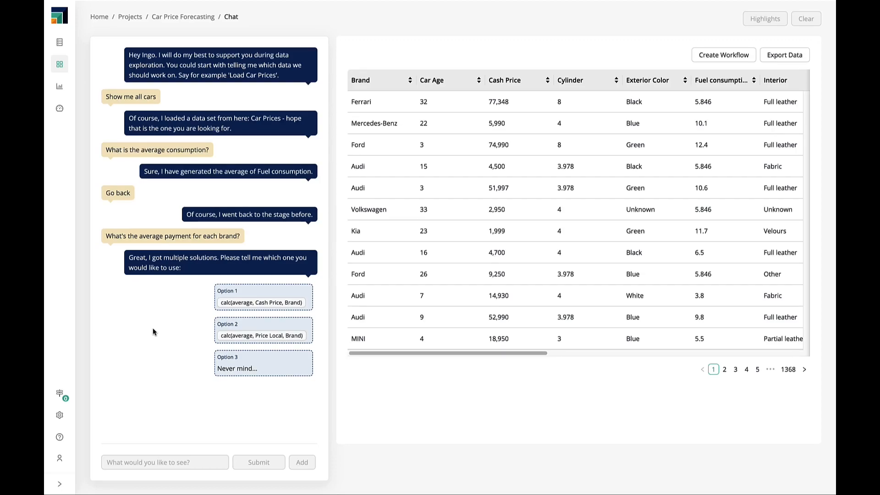
{"action": "left_click", "coordinate": [255, 293]}
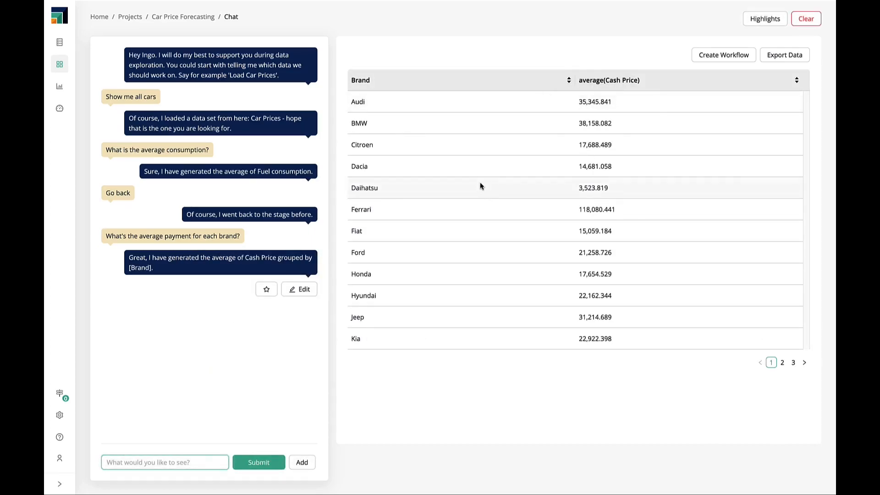
- Order the brands by average cash price with the chat request "Sort the price descending"
{"action": "left_click", "coordinate": [175, 461]}
{"action": "type", "text": "Sort the pricv"}
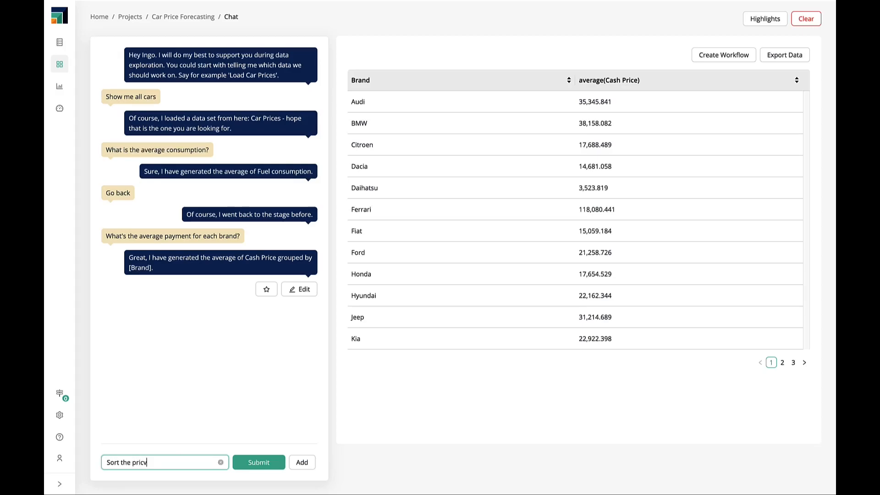
{"action": "key", "text": "BackSpace"}
{"action": "type", "text": "e descending"}
{"action": "key", "text": "Return"}
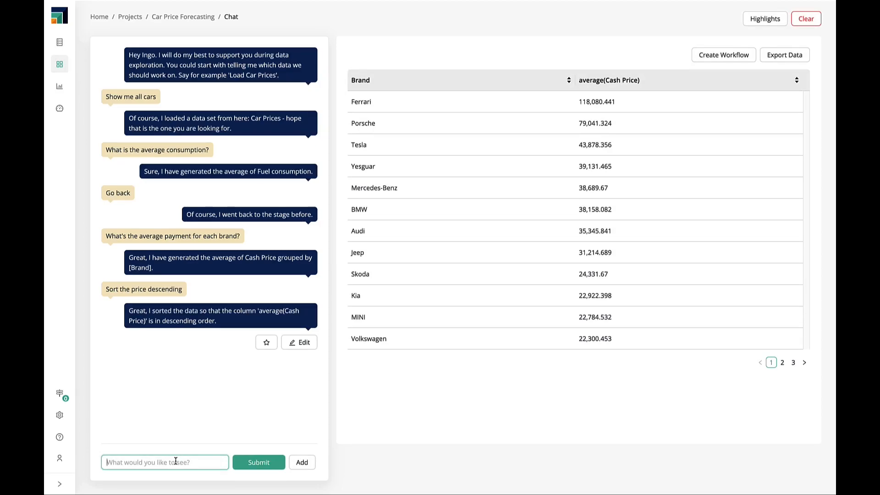
- Limit the sorted brand table with the chat request "Keep only the first 10 rows"
{"action": "type", "text": "Keep only th"}
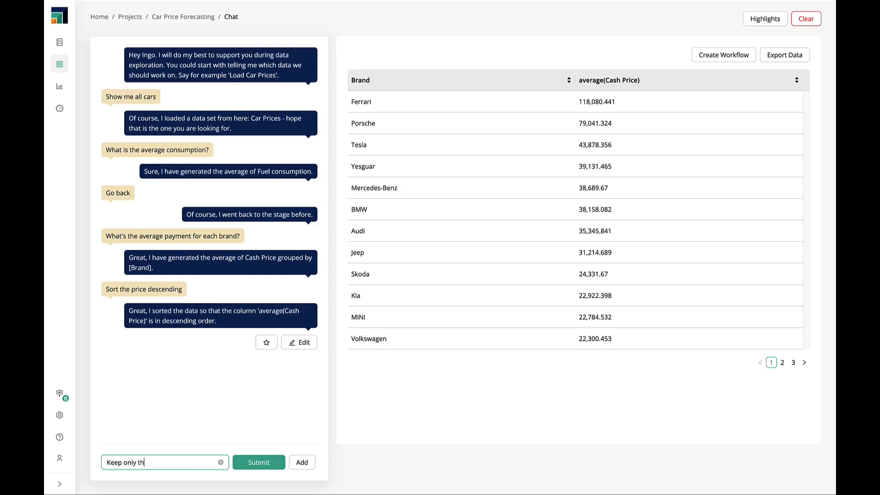
{"action": "type", "text": "e first 10 rows"}
{"action": "key", "text": "Return"}
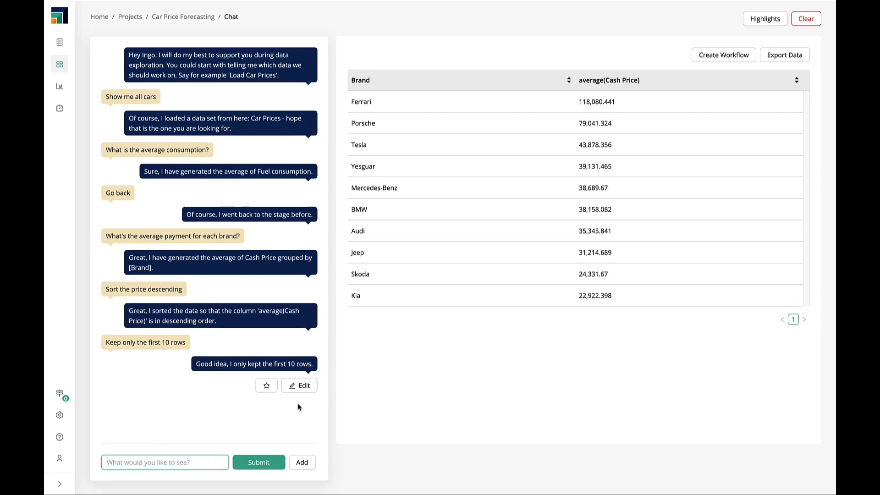
{"action": "left_click", "coordinate": [303, 386]}
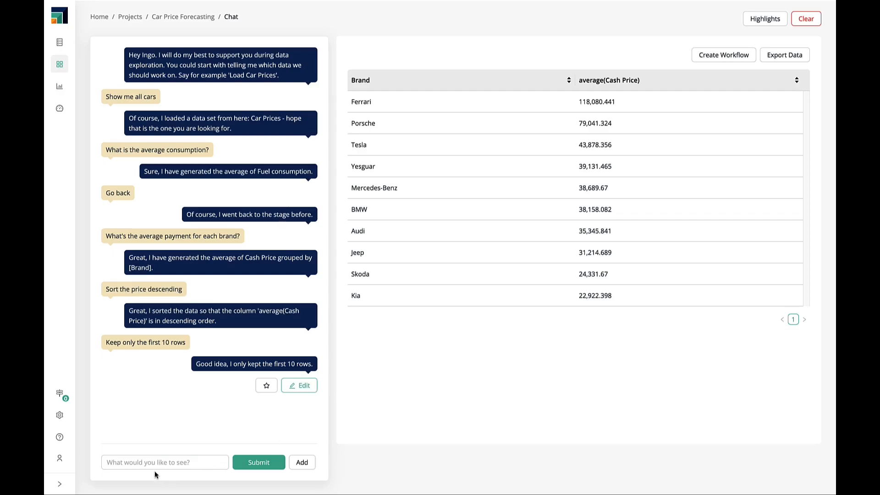
- Turn the ten-brand price table into a chart with the request "Now show this as a chart"
{"action": "left_click", "coordinate": [160, 458]}
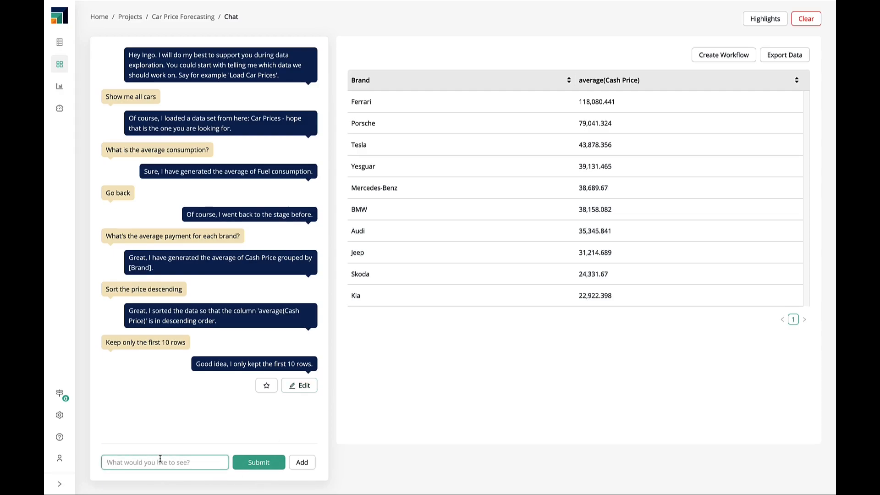
{"action": "type", "text": "Now show "}
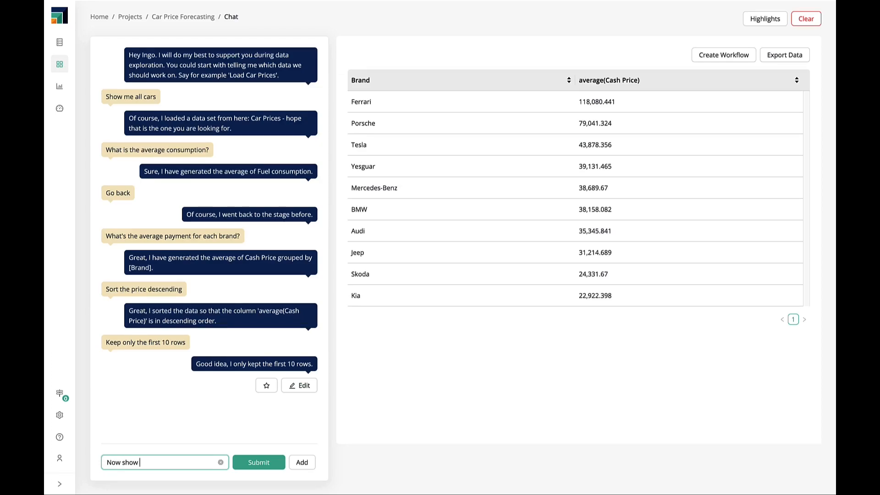
{"action": "type", "text": "this as a chart"}
{"action": "key", "text": "Return"}
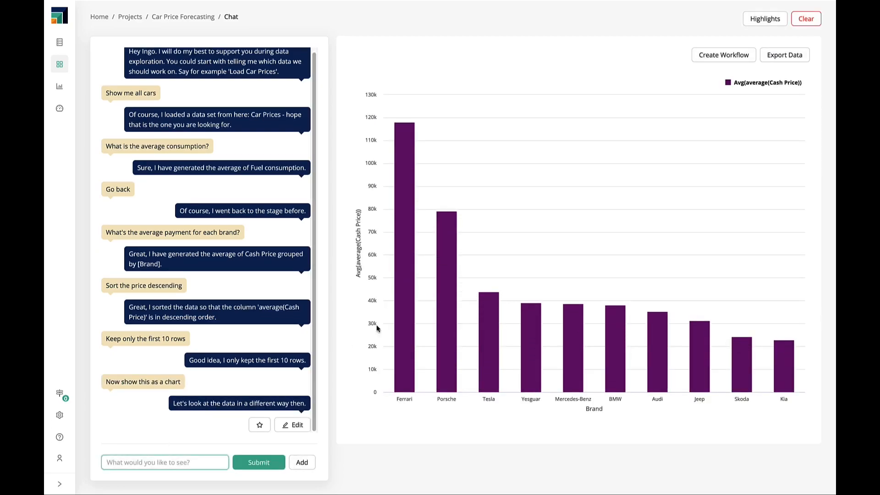
- Look at the data export dialog and dismiss it, and create a workflow named Explore from the chat
{"action": "left_click", "coordinate": [785, 58]}
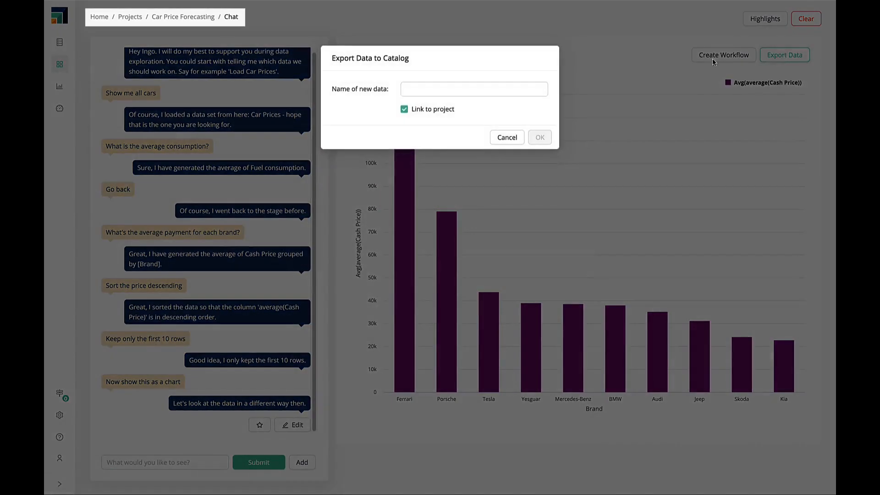
{"action": "left_click", "coordinate": [503, 137]}
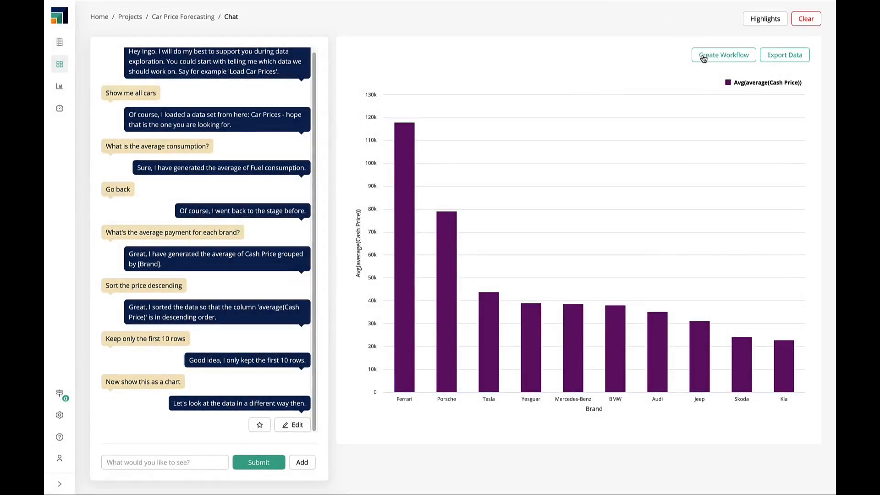
{"action": "left_click", "coordinate": [703, 56]}
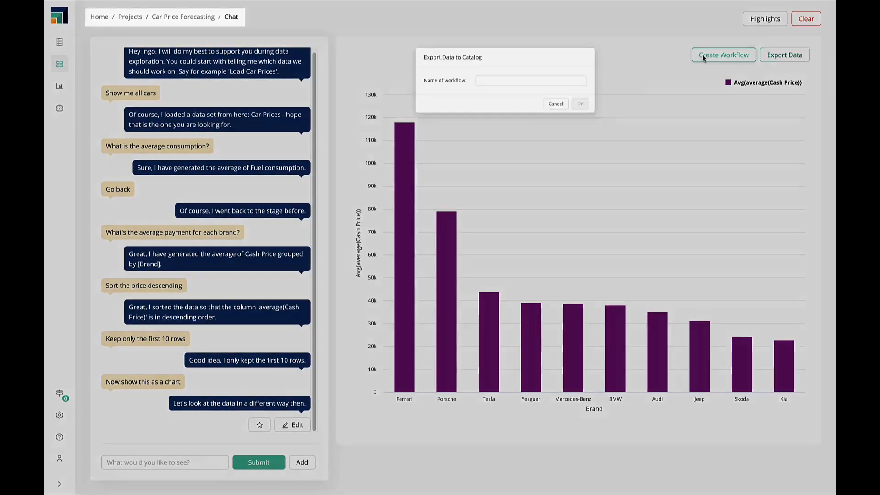
{"action": "type", "text": "Explore"}
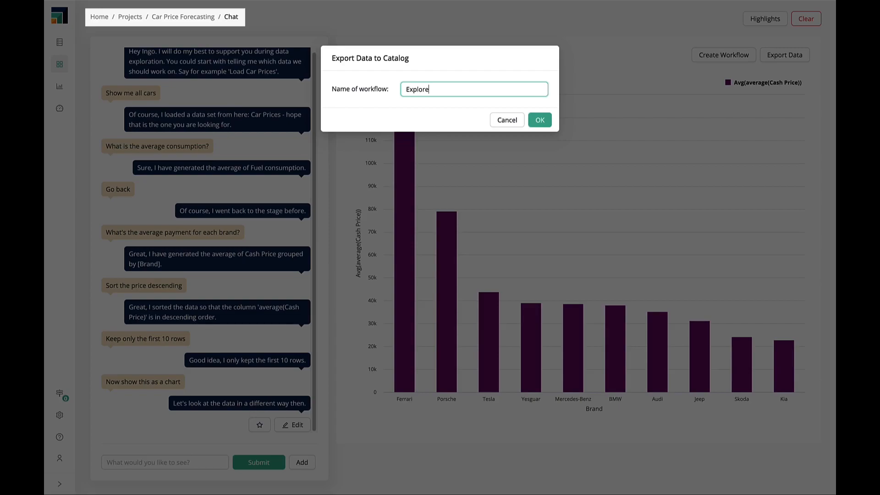
{"action": "key", "text": "Return"}
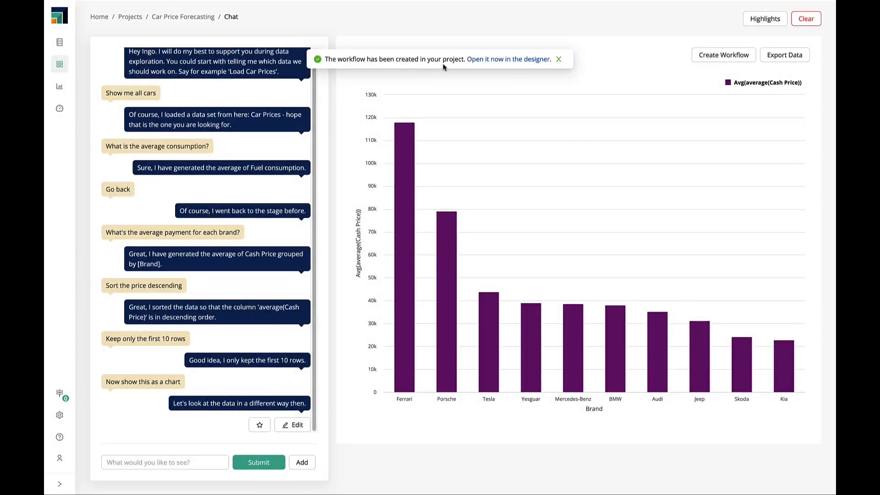
- Open the Explore workflow in the designer and run it to produce its output
{"action": "left_click", "coordinate": [475, 63]}
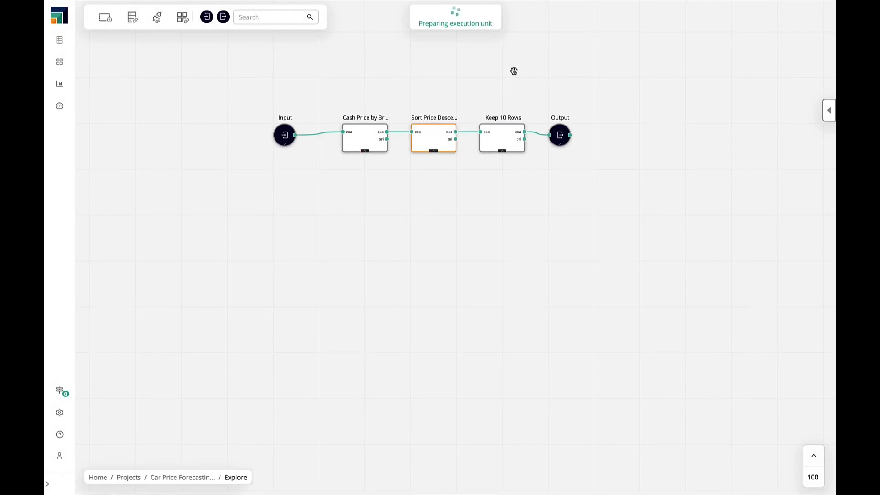
{"action": "mouse_move", "coordinate": [356, 136]}
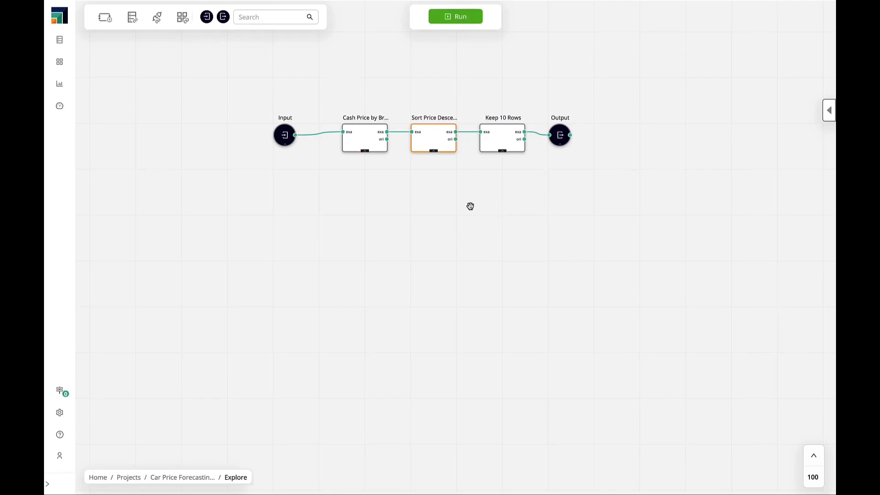
{"action": "left_click", "coordinate": [457, 19]}
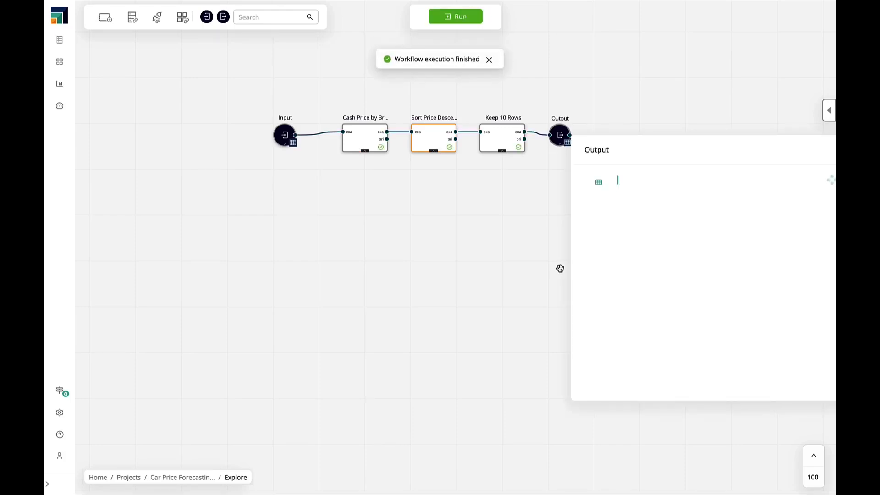
- Examine the Explore workflow's output table of average cash price by brand
{"action": "left_click_drag", "start_coordinate": [536, 271], "coordinate": [310, 244]}
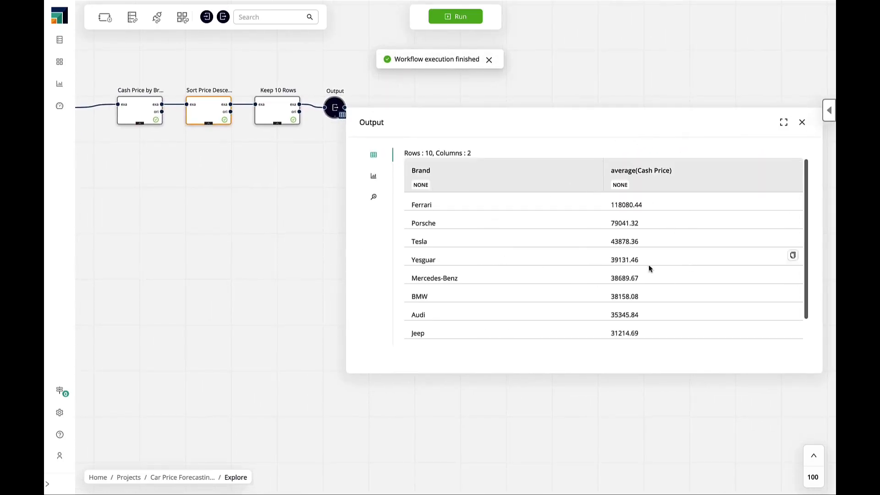
{"action": "left_click_drag", "start_coordinate": [196, 240], "coordinate": [271, 290]}
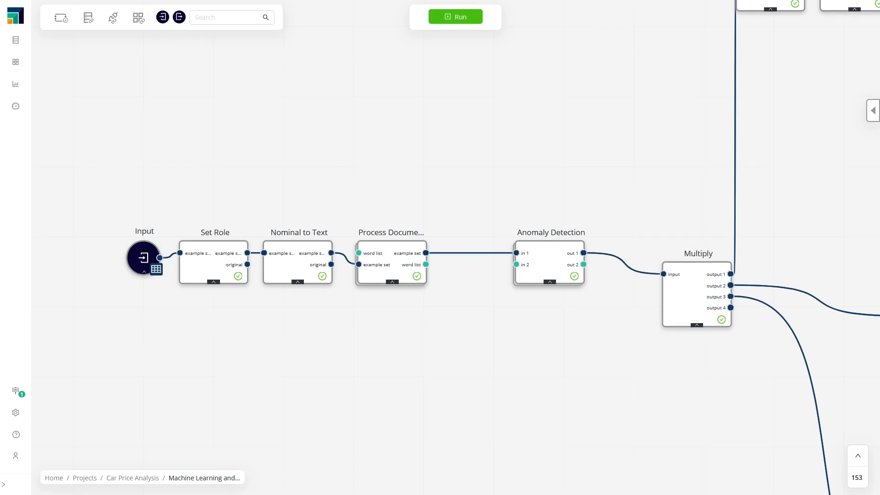
- Inspect the Vector Creation subprocess inside the document processing operator, and return to the main workflow
{"action": "left_click", "coordinate": [409, 278]}
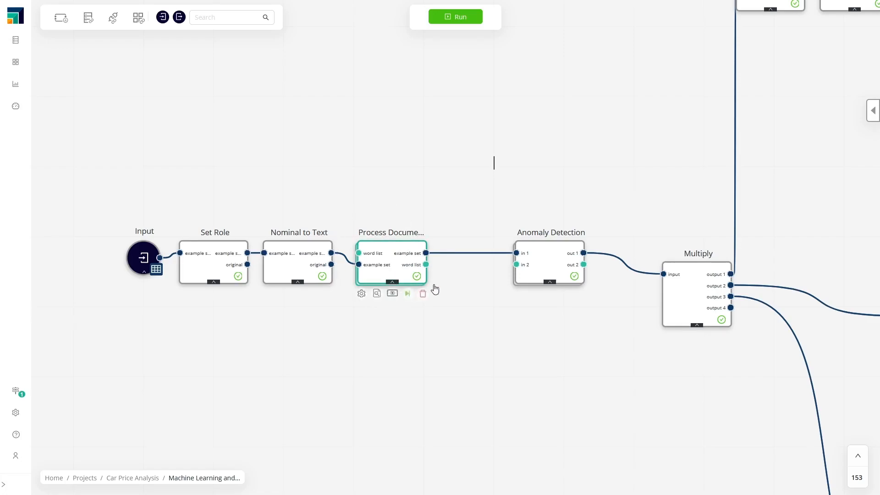
{"action": "left_click", "coordinate": [392, 295]}
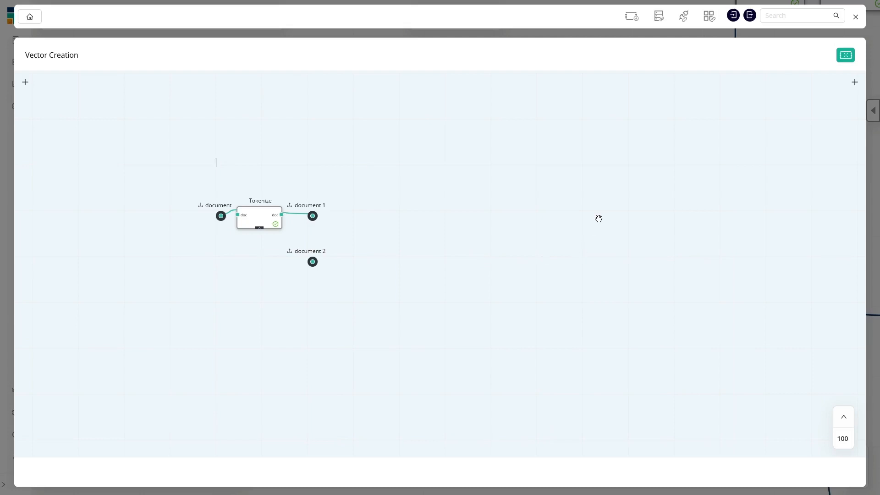
{"action": "left_click", "coordinate": [856, 17]}
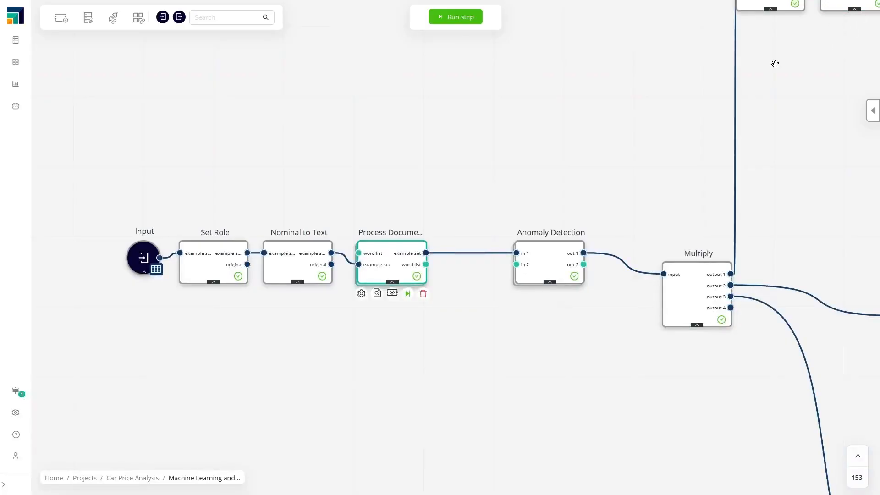
- Inspect the Anomaly Detection nested process, search the available operators for "Detect Outlier", and return to the main workflow
{"action": "left_click_drag", "start_coordinate": [656, 149], "coordinate": [502, 159]}
{"action": "left_click", "coordinate": [401, 273]}
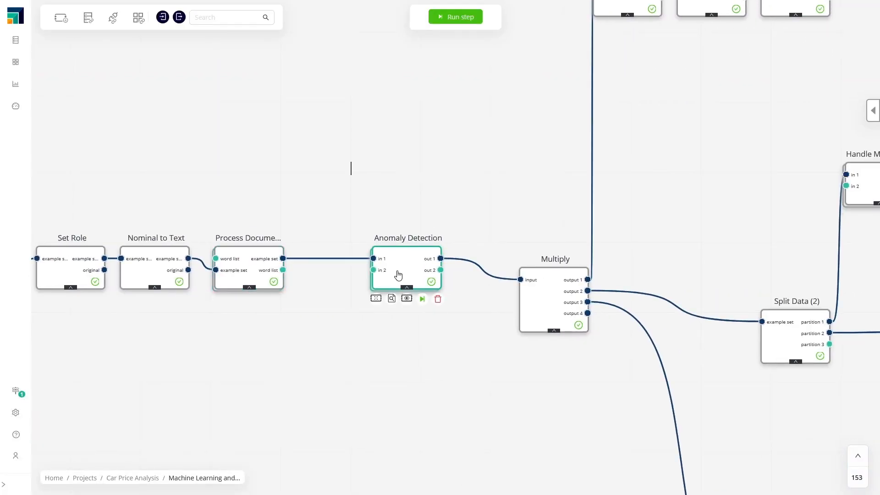
{"action": "left_click", "coordinate": [408, 298]}
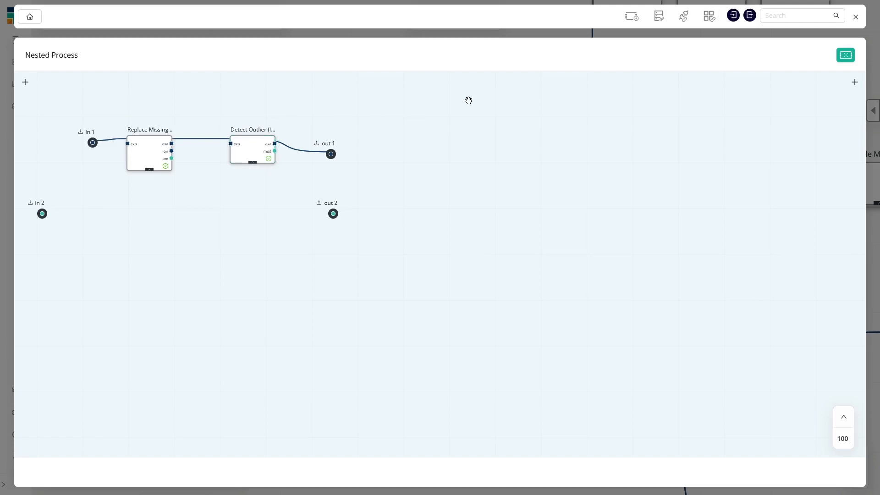
{"action": "left_click", "coordinate": [783, 18]}
{"action": "type", "text": "De"}
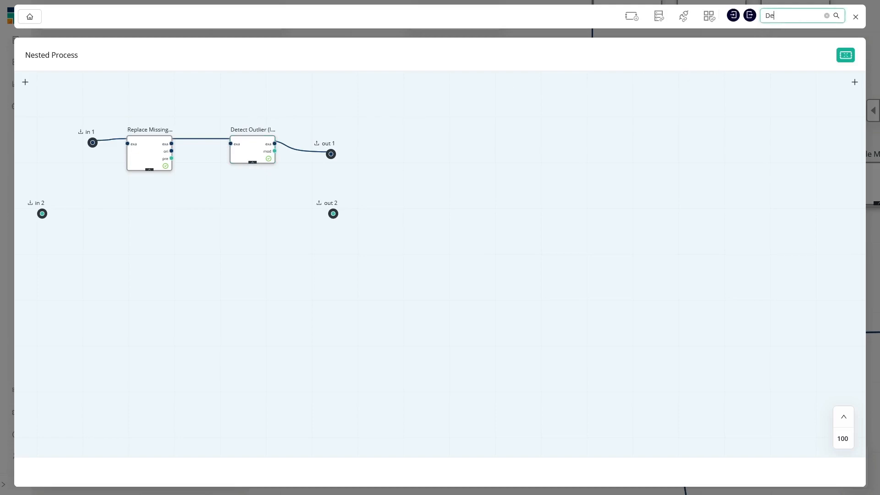
{"action": "type", "text": "tect Outlier"}
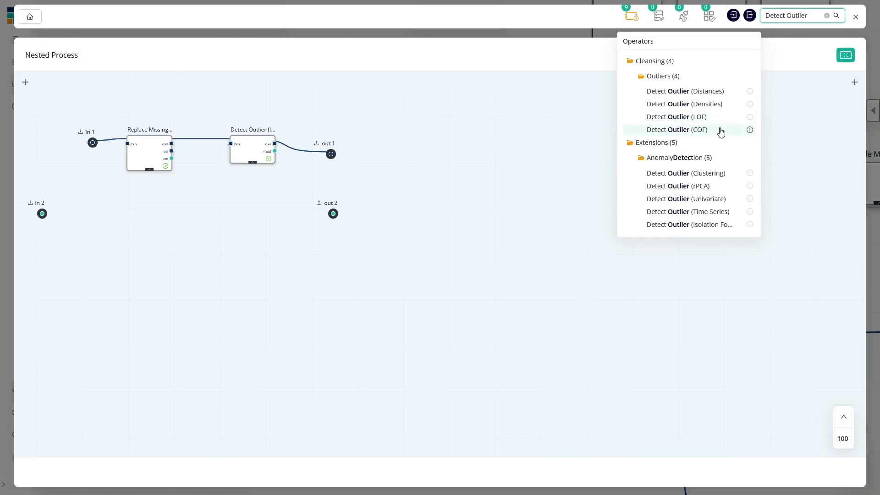
{"action": "left_click", "coordinate": [855, 17]}
- Examine the upper modelling branch, highlighting its PCA and generalized linear model operators
{"action": "left_click_drag", "start_coordinate": [518, 168], "coordinate": [365, 178]}
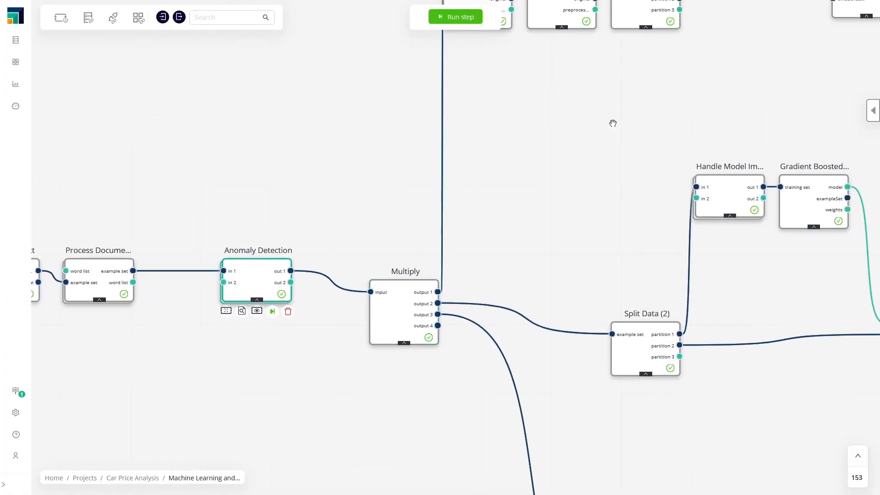
{"action": "left_click_drag", "start_coordinate": [687, 125], "coordinate": [426, 360]}
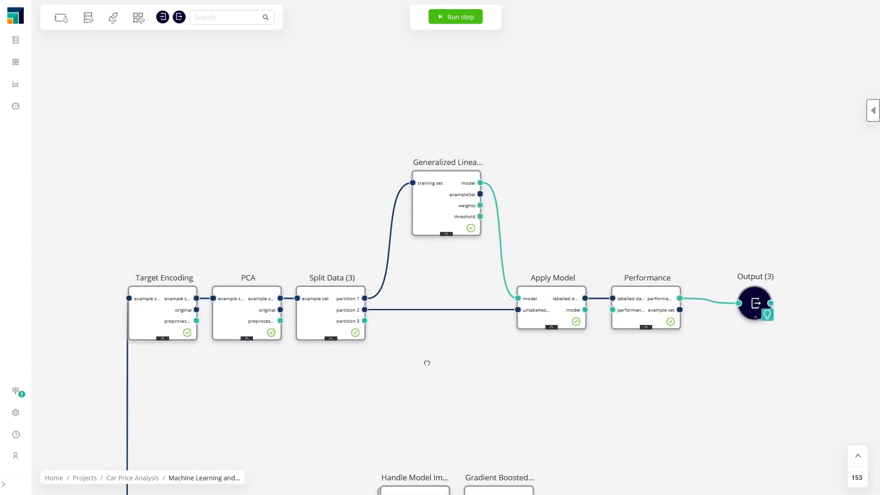
{"action": "left_click", "coordinate": [236, 296]}
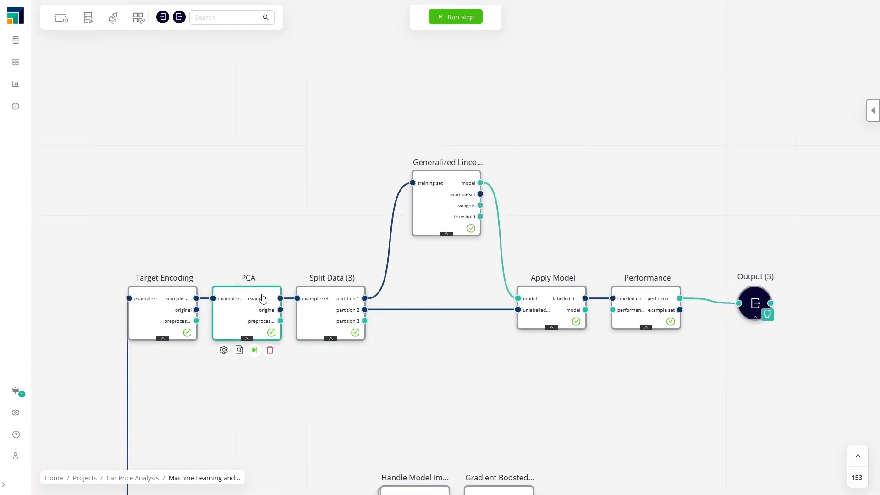
{"action": "left_click", "coordinate": [457, 184]}
- Inspect the SMOTE upsampling nested process that feeds the Gradient Boosted model, and return to the main workflow
{"action": "left_click_drag", "start_coordinate": [480, 404], "coordinate": [351, 53]}
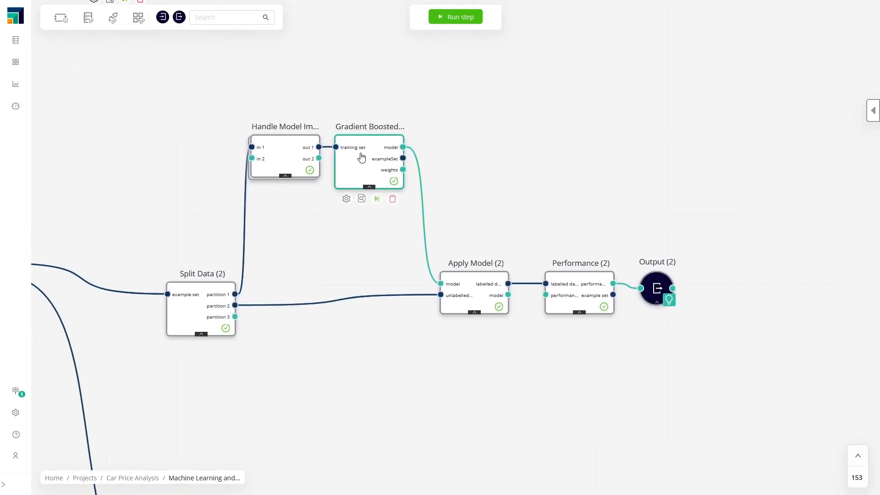
{"action": "mouse_move", "coordinate": [279, 162]}
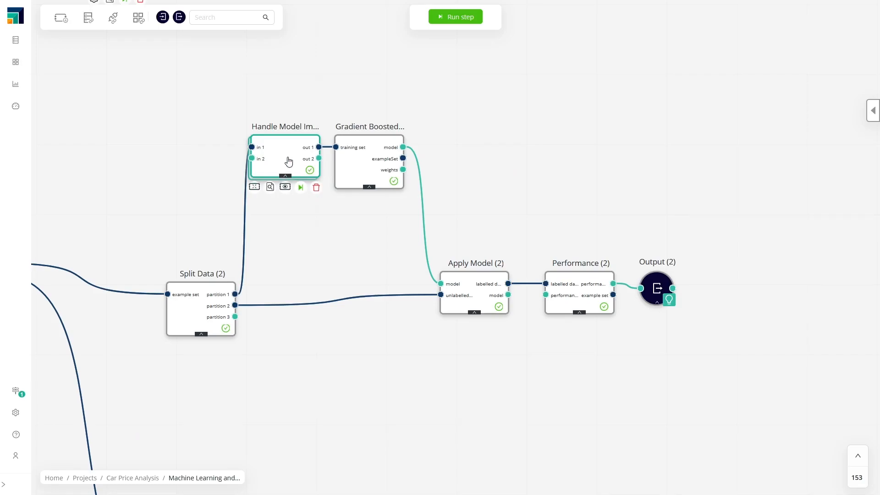
{"action": "left_click", "coordinate": [284, 188]}
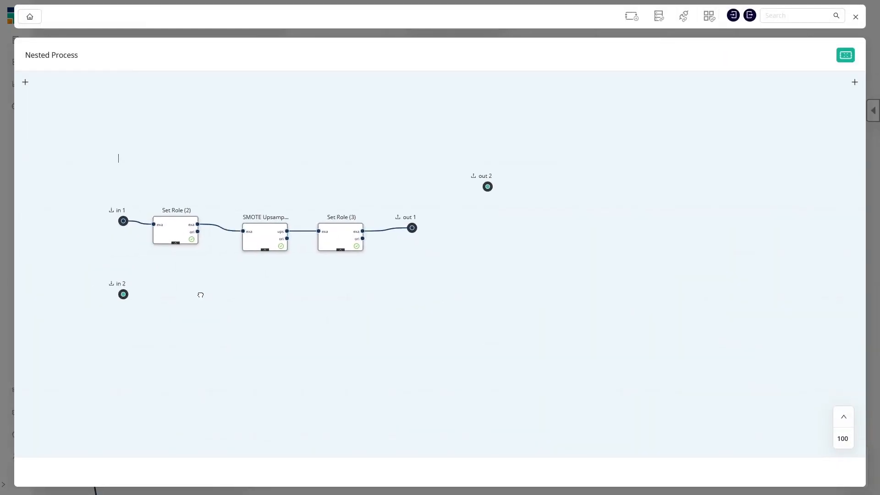
{"action": "mouse_move", "coordinate": [277, 243]}
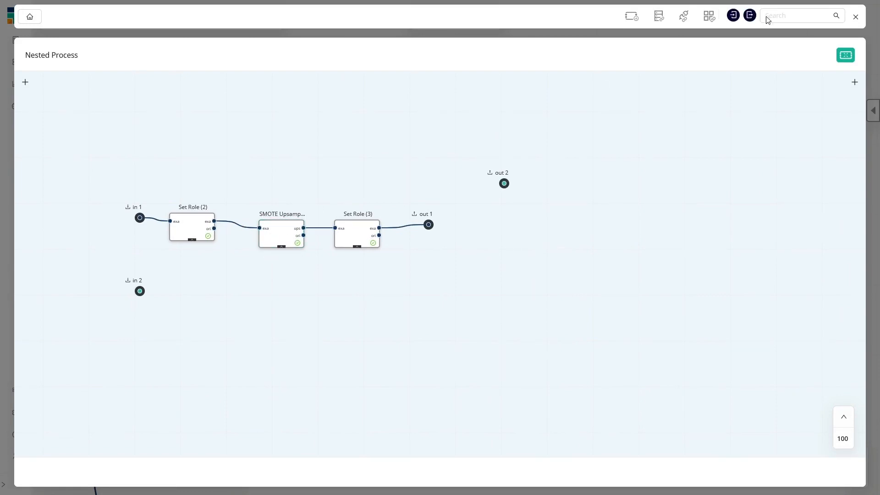
{"action": "left_click", "coordinate": [855, 17]}
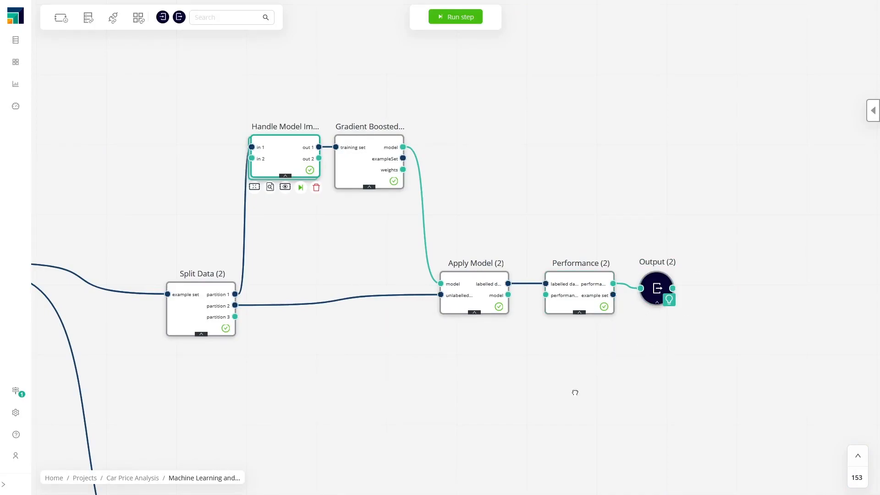
- Inspect the base learners and stacking model learner inside the Stacking operator, and close the subprocess view
{"action": "left_click_drag", "start_coordinate": [575, 393], "coordinate": [548, 73]}
{"action": "left_click_drag", "start_coordinate": [325, 177], "coordinate": [357, 132]}
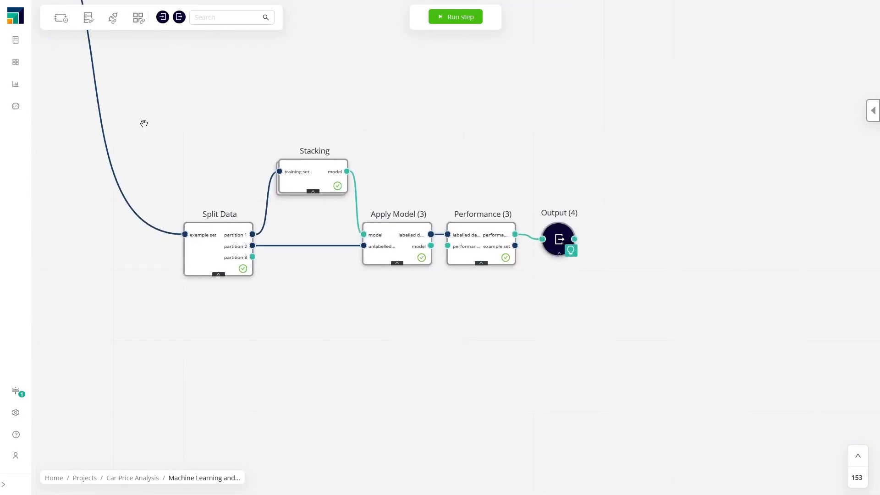
{"action": "left_click", "coordinate": [302, 173]}
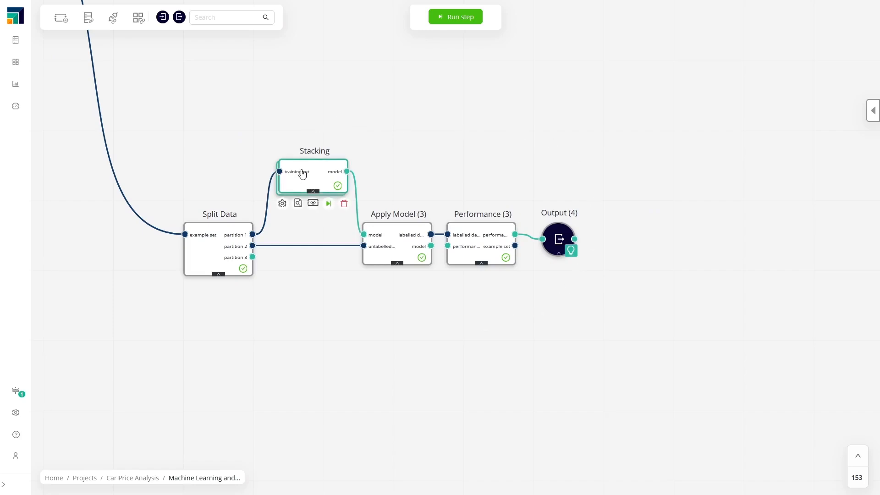
{"action": "left_click", "coordinate": [314, 203]}
{"action": "left_click_drag", "start_coordinate": [220, 258], "coordinate": [277, 182]}
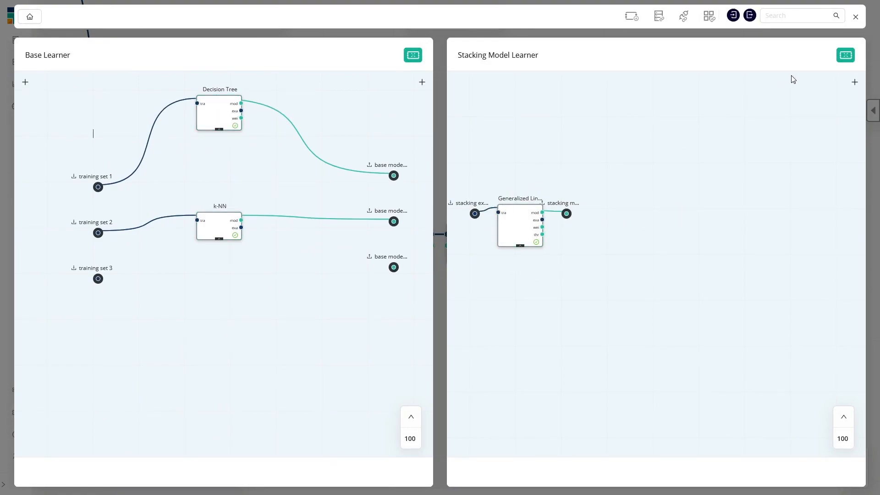
{"action": "left_click", "coordinate": [855, 18]}
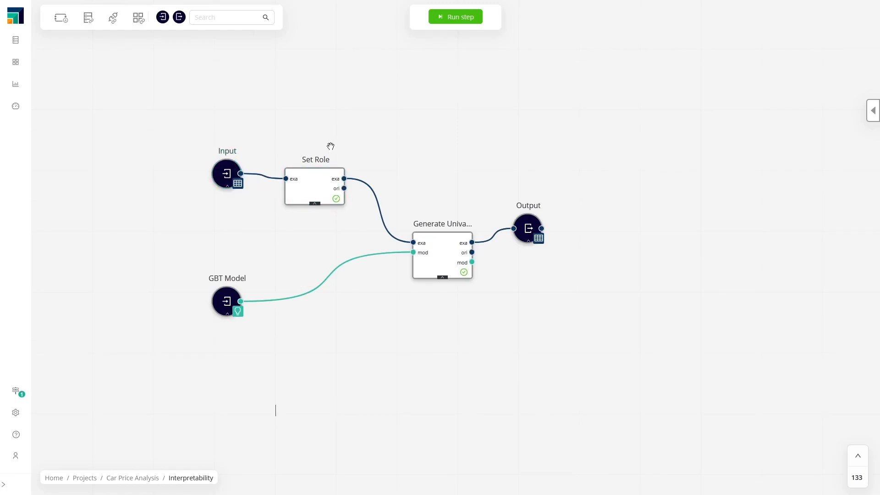
- Review the Generate Univariate Interpretations parameters and its available methods in the Interpretability workflow, and close them without changes
{"action": "mouse_move", "coordinate": [426, 280]}
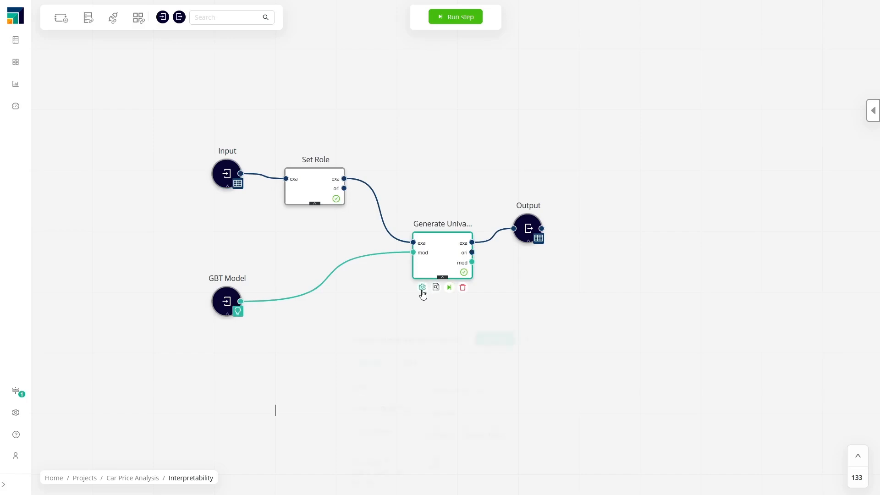
{"action": "left_click", "coordinate": [422, 287]}
{"action": "scroll", "coordinate": [626, 330], "scroll_direction": "down", "scroll_amount": 3}
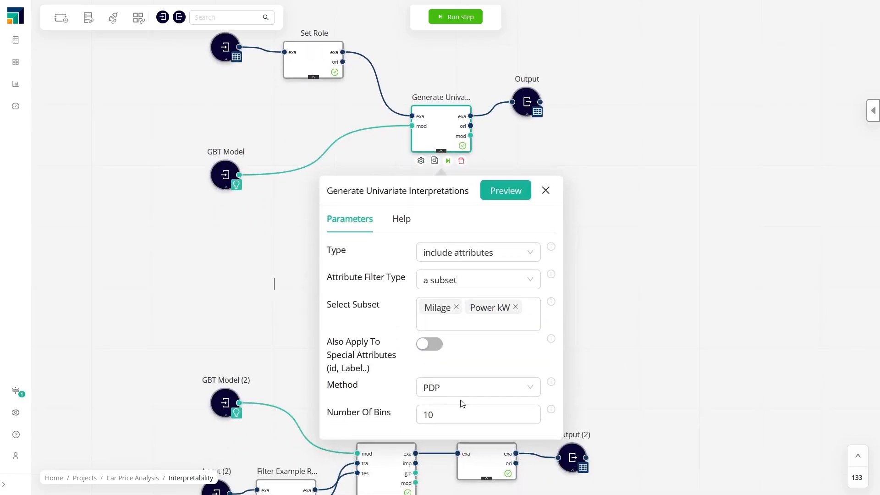
{"action": "left_click", "coordinate": [527, 390]}
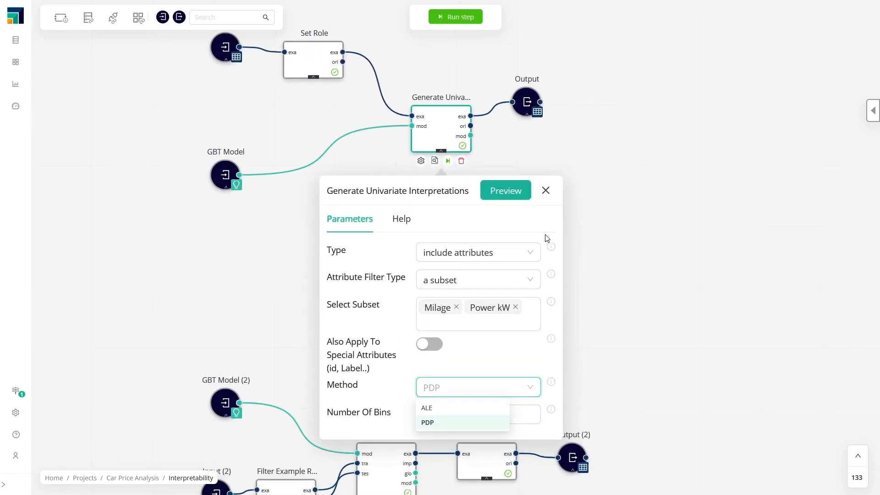
{"action": "left_click", "coordinate": [545, 190]}
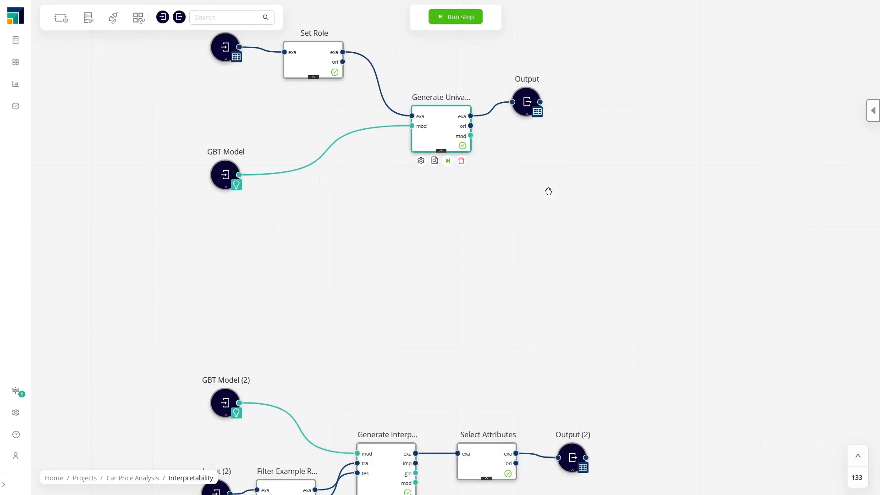
- Review the Generate Interpretation operator's parameters and available algorithms, and close them without changes
{"action": "left_click_drag", "start_coordinate": [700, 428], "coordinate": [646, 208]}
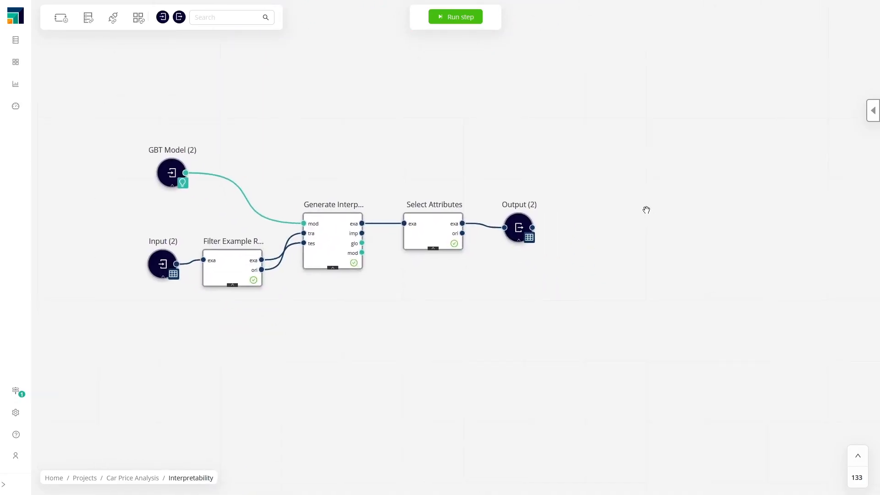
{"action": "left_click", "coordinate": [344, 245]}
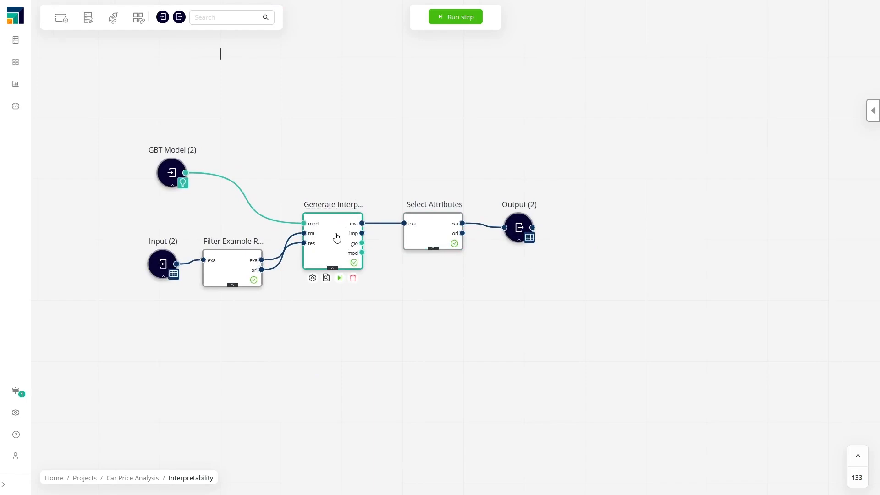
{"action": "left_click", "coordinate": [312, 278]}
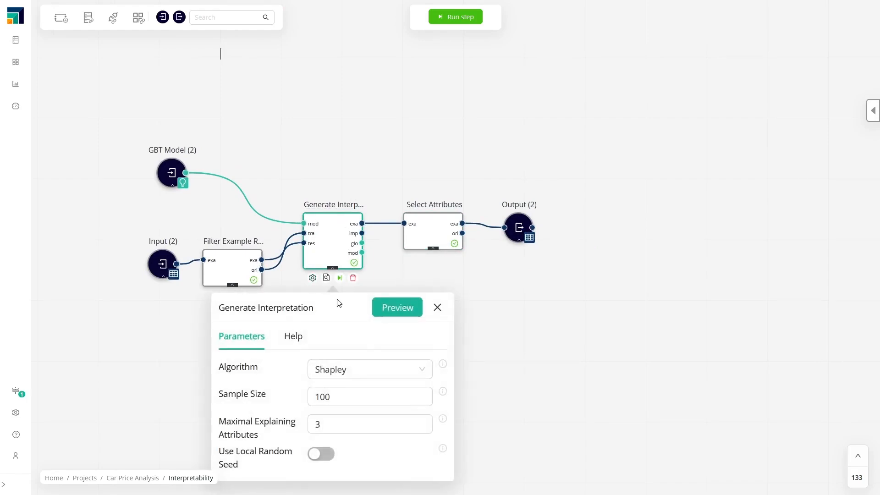
{"action": "left_click", "coordinate": [431, 374]}
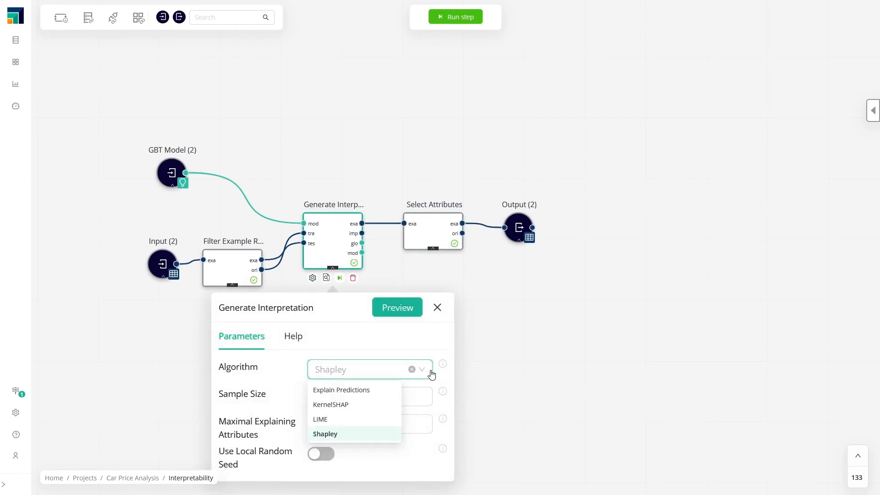
{"action": "left_click", "coordinate": [431, 374]}
{"action": "left_click", "coordinate": [438, 308]}
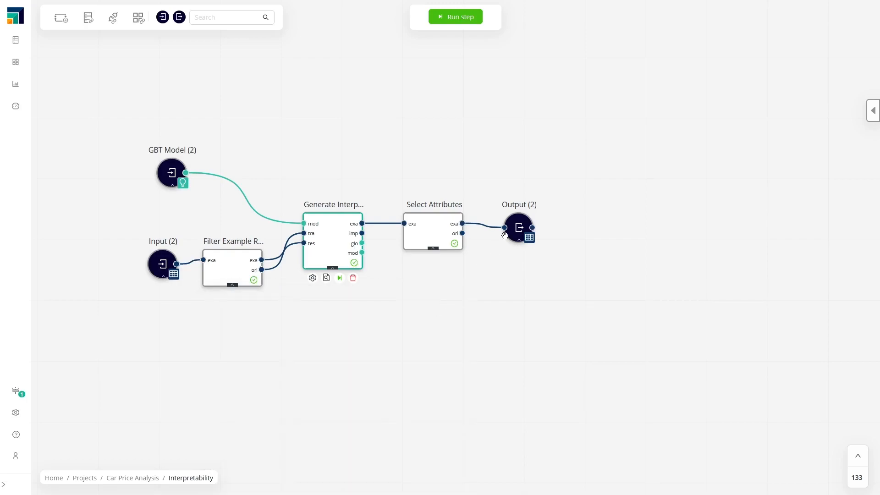
- View the Output (2) table with the interpretation for each car, and close it
{"action": "left_click", "coordinate": [513, 253]}
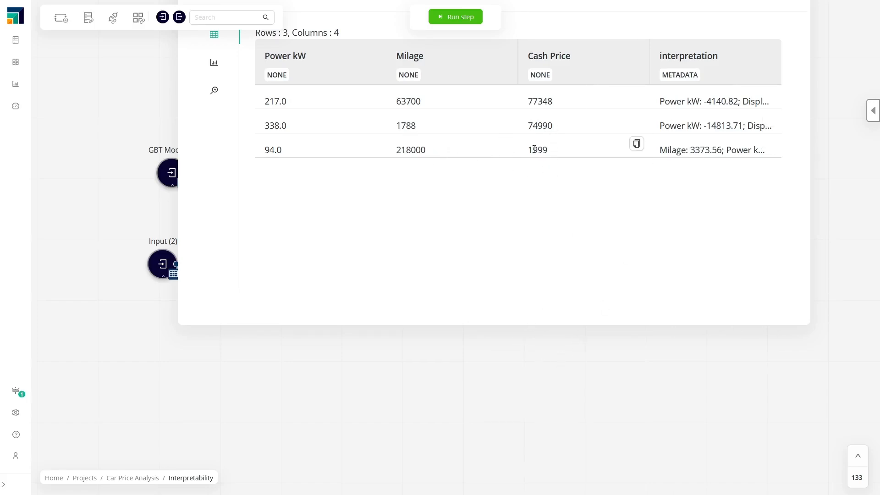
{"action": "left_click_drag", "start_coordinate": [526, 351], "coordinate": [456, 446]}
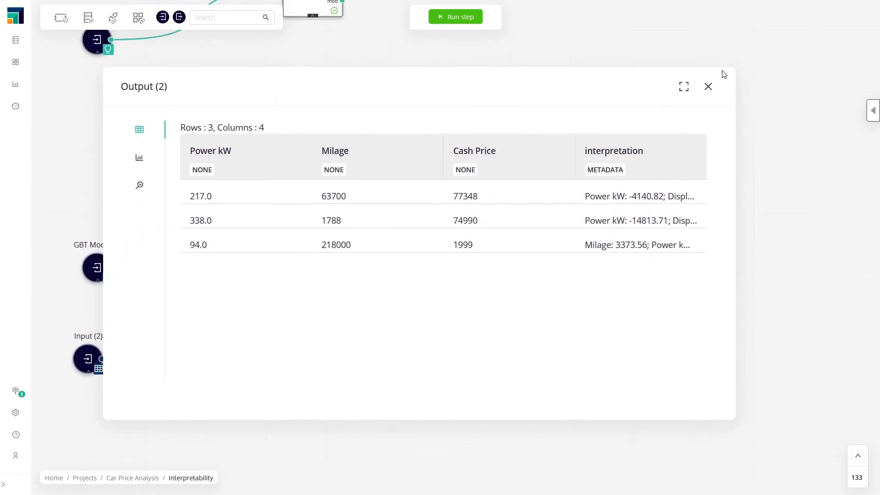
{"action": "left_click", "coordinate": [709, 88]}
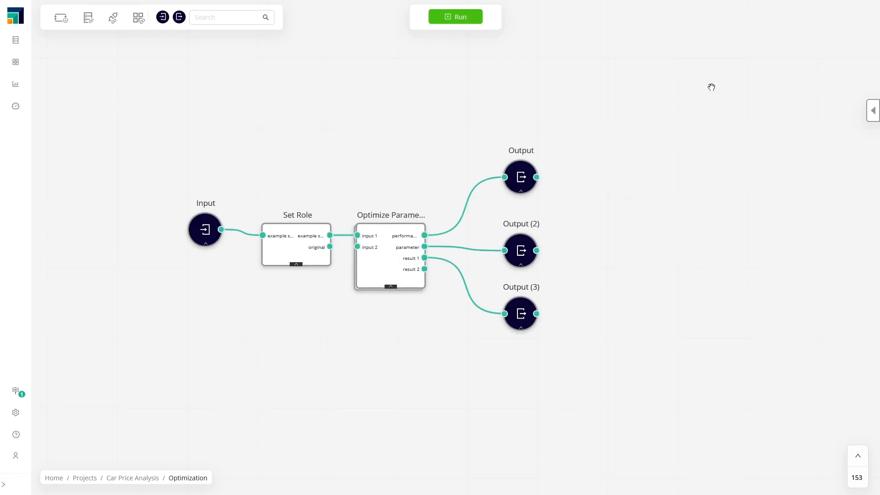
- Review the Optimize Parameters operator's settings in the Optimization workflow, including generations, population size, mutation, selection and crossover options
{"action": "left_click_drag", "start_coordinate": [326, 136], "coordinate": [340, 73]}
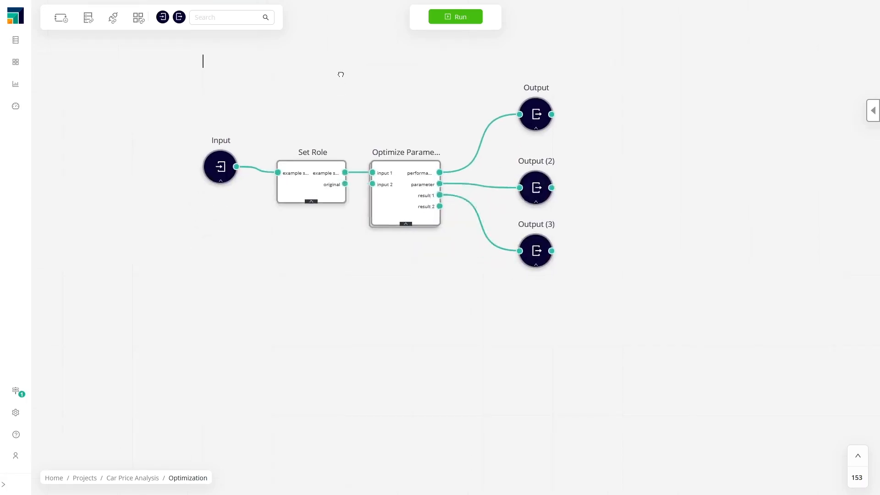
{"action": "left_click", "coordinate": [403, 185]}
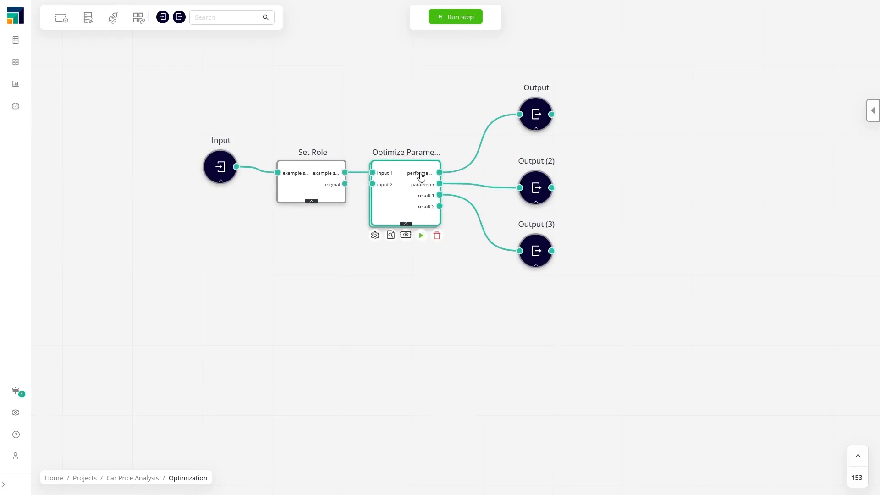
{"action": "left_click", "coordinate": [375, 235]}
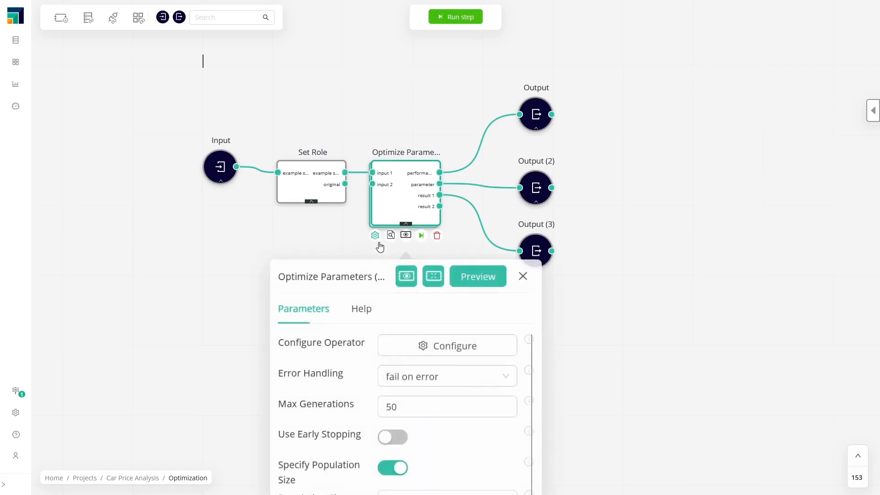
{"action": "left_click_drag", "start_coordinate": [593, 392], "coordinate": [623, 171]}
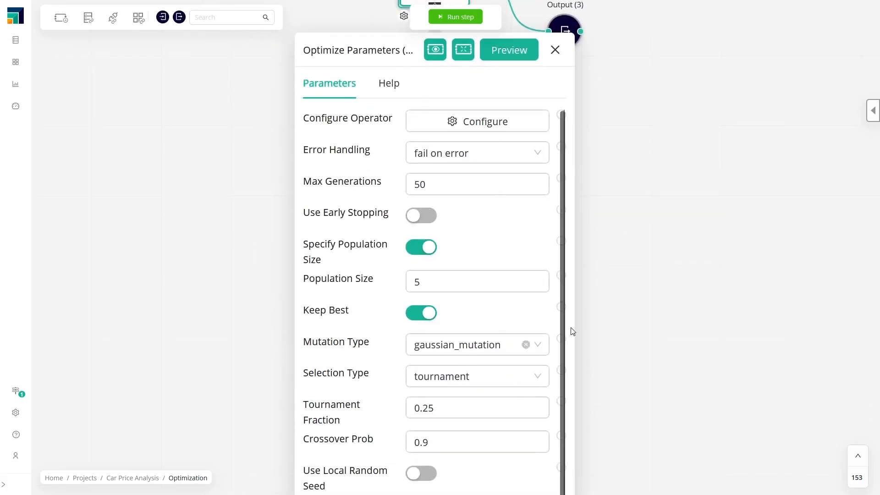
{"action": "left_click_drag", "start_coordinate": [660, 201], "coordinate": [635, 368]}
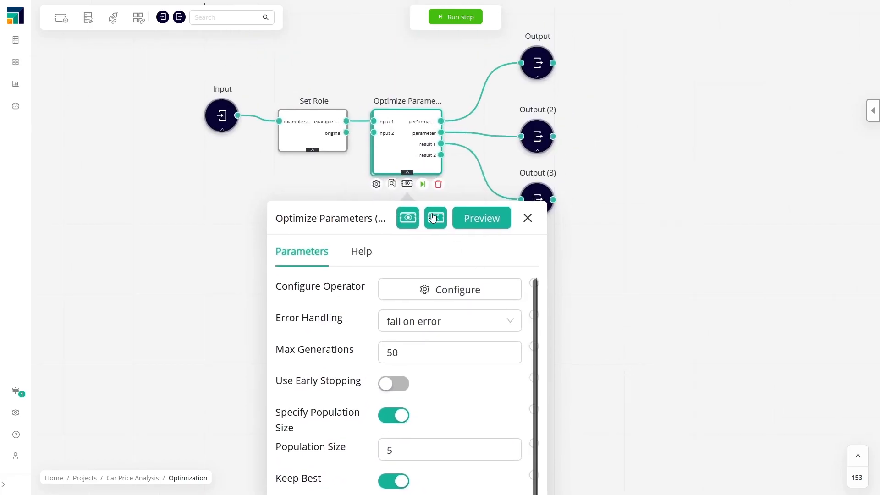
- Inspect the Optimization Process subprocess inside the Optimize Parameters operator, and close the subprocess view
{"action": "left_click", "coordinate": [407, 184]}
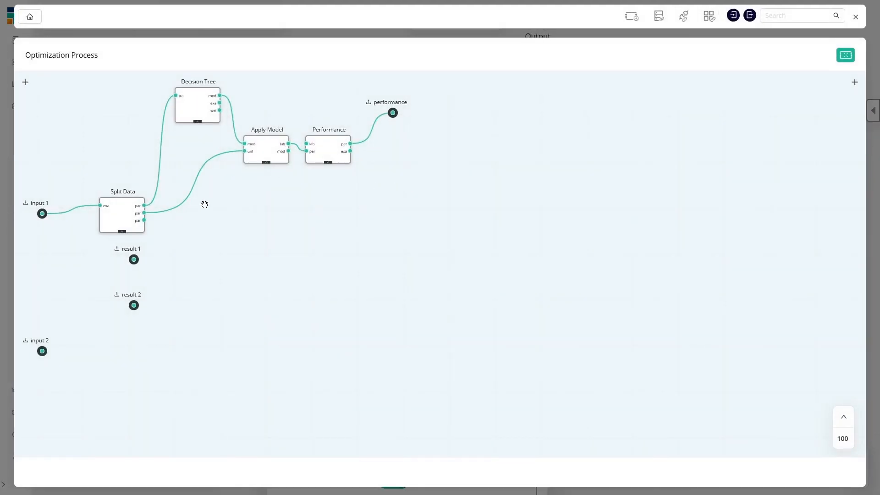
{"action": "left_click_drag", "start_coordinate": [202, 202], "coordinate": [349, 257]}
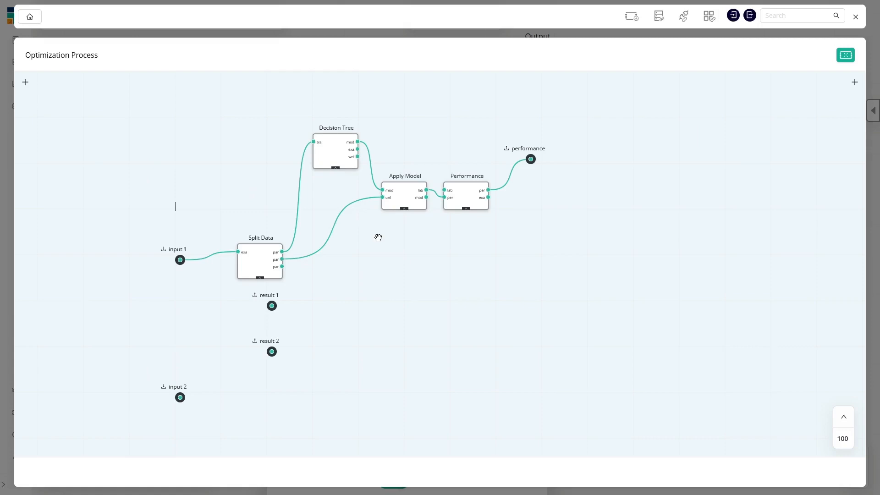
{"action": "left_click", "coordinate": [855, 18]}
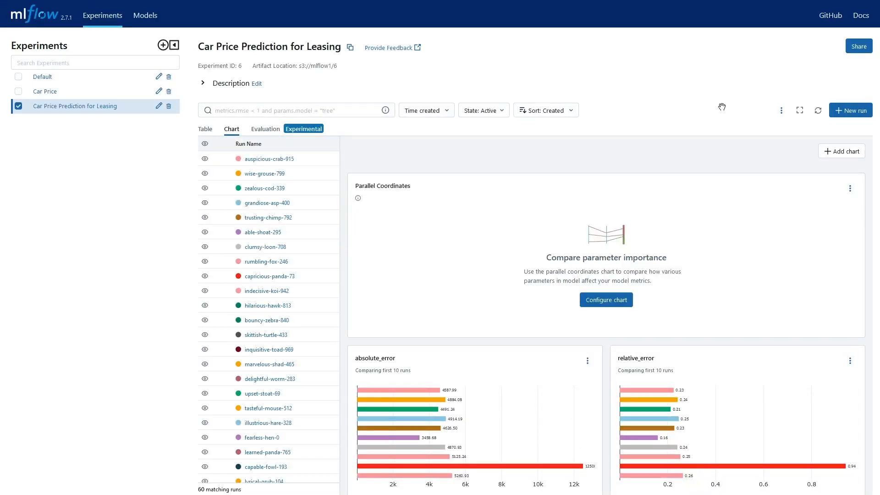
- In MLflow, examine the metric charts comparing the runs of the Car Price Prediction for Leasing experiment
{"action": "scroll", "coordinate": [550, 329], "scroll_direction": "down", "scroll_amount": 2}
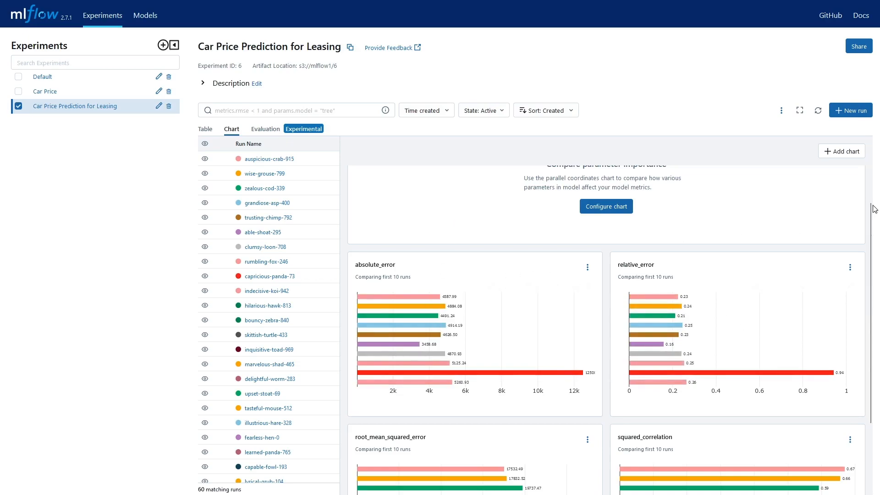
- Review the experiment's metric charts and examine the parameters, metrics and artifacts of the auspicious-crab-915 run
{"action": "left_click_drag", "start_coordinate": [872, 209], "coordinate": [872, 275]}
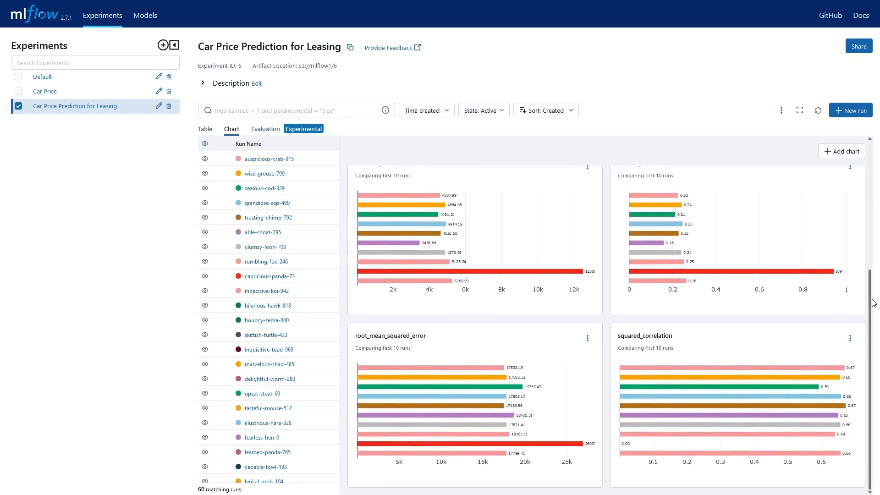
{"action": "left_click", "coordinate": [271, 159]}
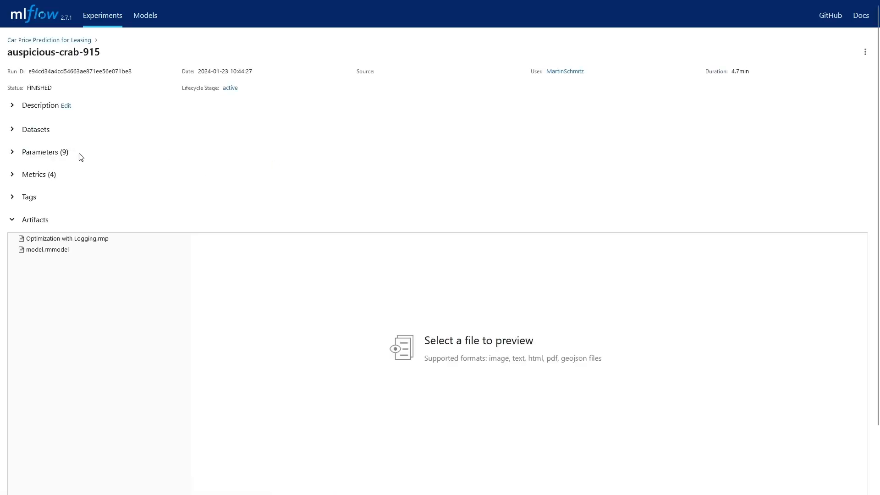
{"action": "left_click", "coordinate": [13, 156]}
{"action": "scroll", "coordinate": [169, 319], "scroll_direction": "down", "scroll_amount": 2}
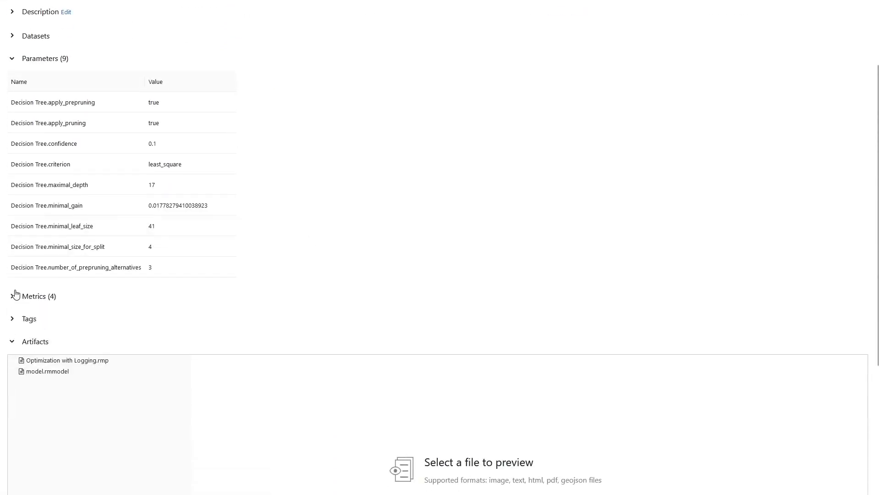
{"action": "left_click", "coordinate": [37, 297]}
{"action": "scroll", "coordinate": [152, 304], "scroll_direction": "down", "scroll_amount": 2}
{"action": "scroll", "coordinate": [151, 305], "scroll_direction": "down", "scroll_amount": 1}
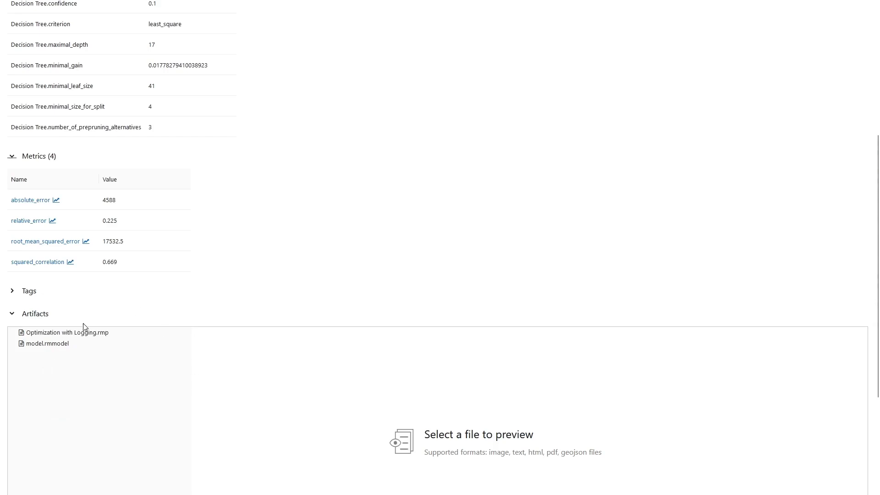
{"action": "scroll", "coordinate": [245, 330], "scroll_direction": "up", "scroll_amount": 3}
{"action": "scroll", "coordinate": [245, 330], "scroll_direction": "down", "scroll_amount": 1}
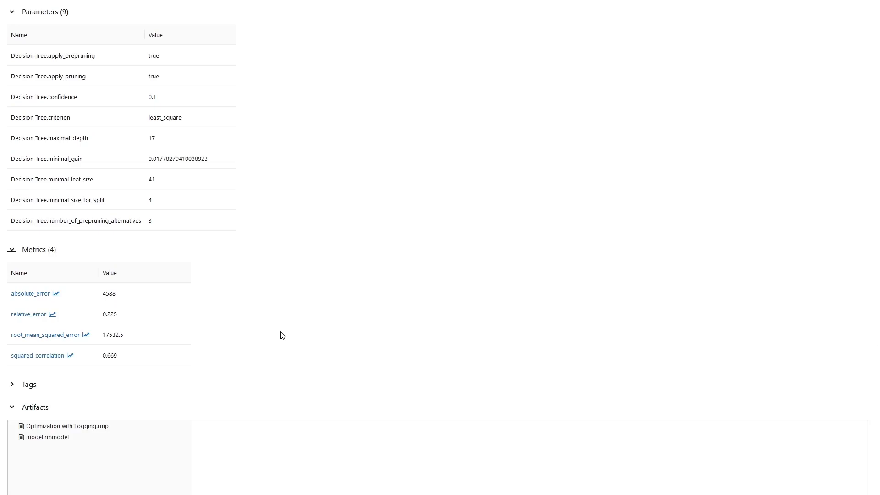
{"action": "scroll", "coordinate": [283, 329], "scroll_direction": "down", "scroll_amount": 3}
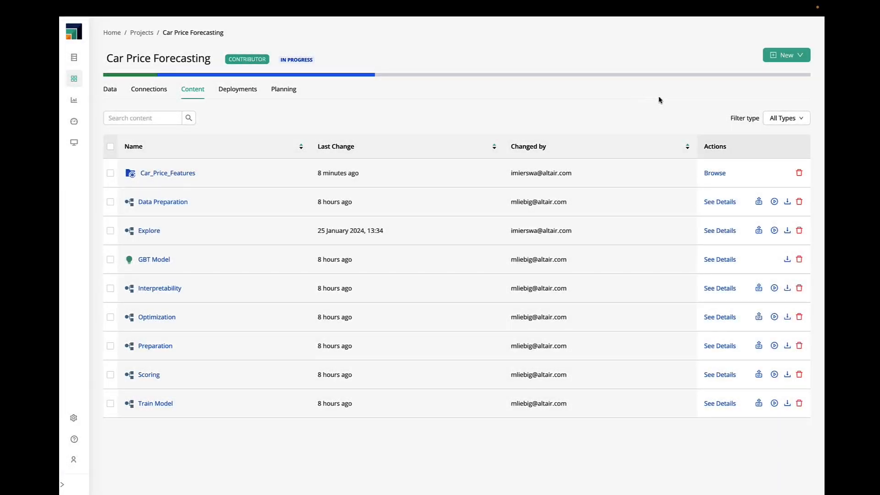
- In RapidMiner's Car Price Forecasting project, create a new Auto AI analysis using the car_prices_for_fc dataset
{"action": "left_click", "coordinate": [774, 61]}
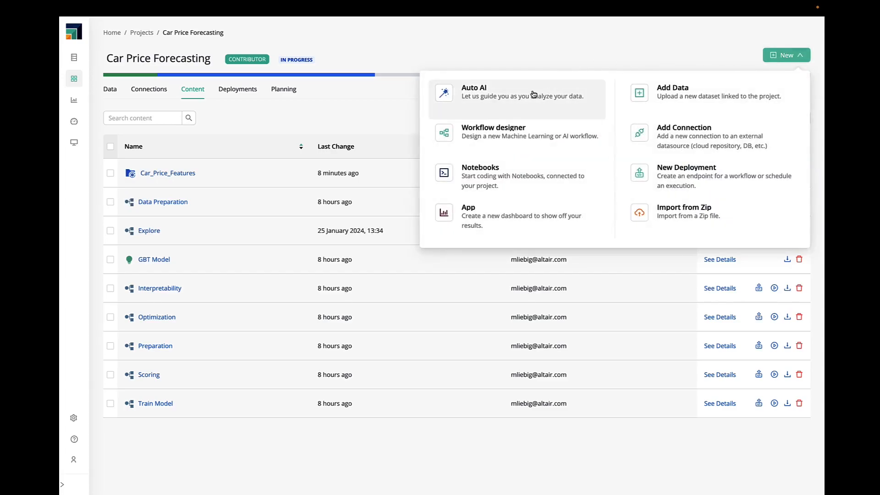
{"action": "left_click", "coordinate": [532, 94]}
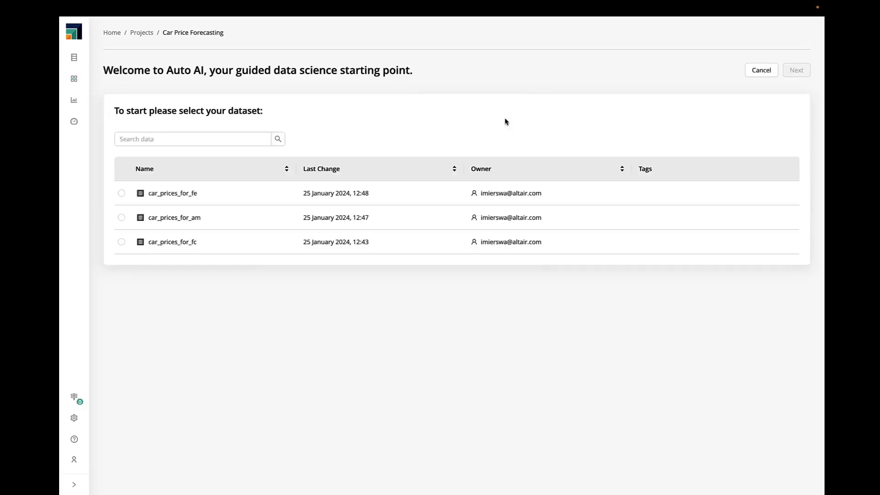
{"action": "left_click", "coordinate": [121, 241]}
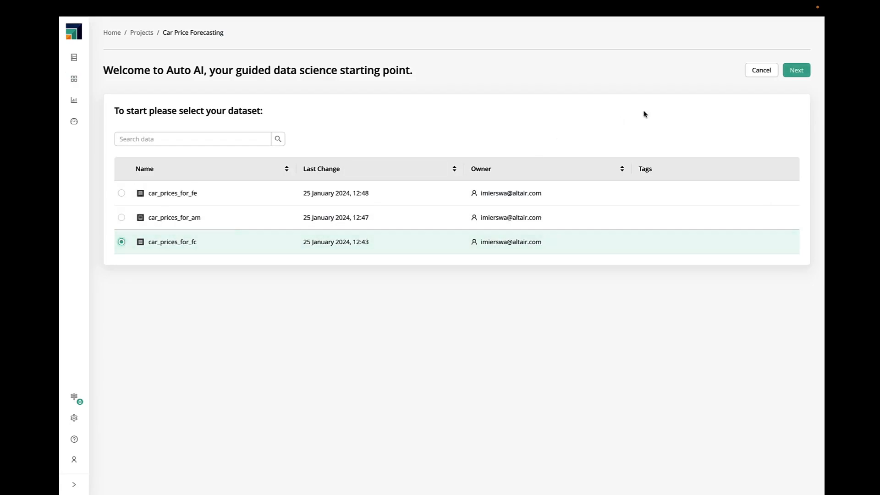
{"action": "left_click", "coordinate": [796, 71]}
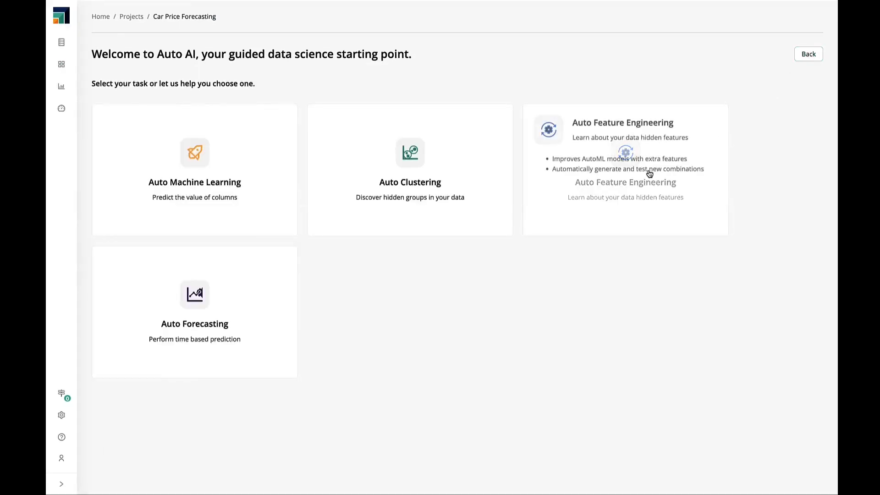
- Choose the Auto Forecasting task and start the analysis under the name Car_Price_Forecast
{"action": "left_click", "coordinate": [205, 328]}
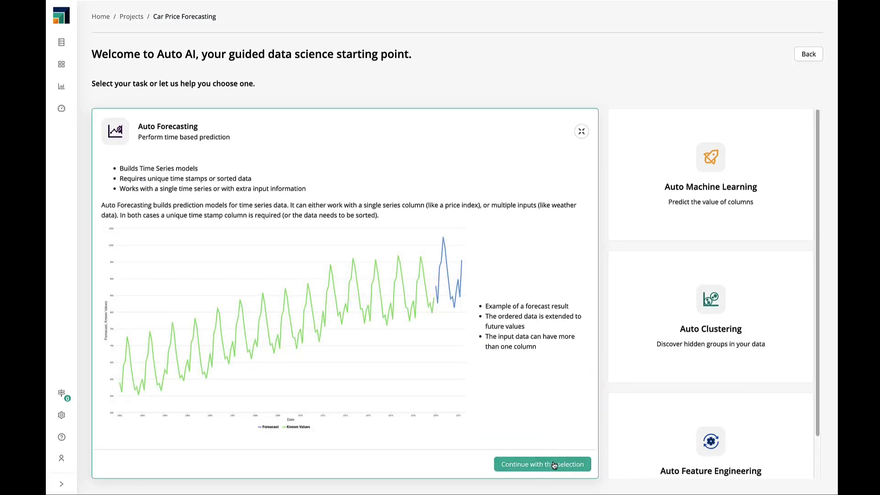
{"action": "left_click", "coordinate": [553, 465]}
{"action": "left_click", "coordinate": [367, 121]}
{"action": "type", "text": "Car_Price_Forecast"}
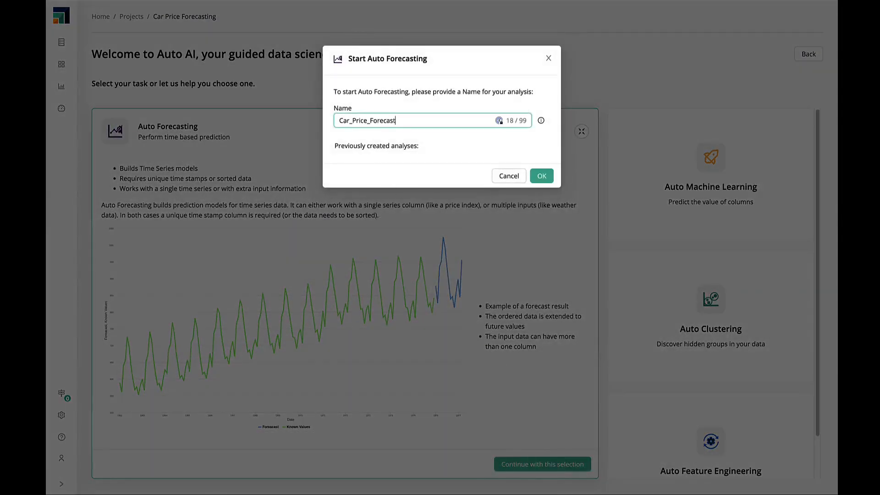
{"action": "left_click", "coordinate": [542, 175]}
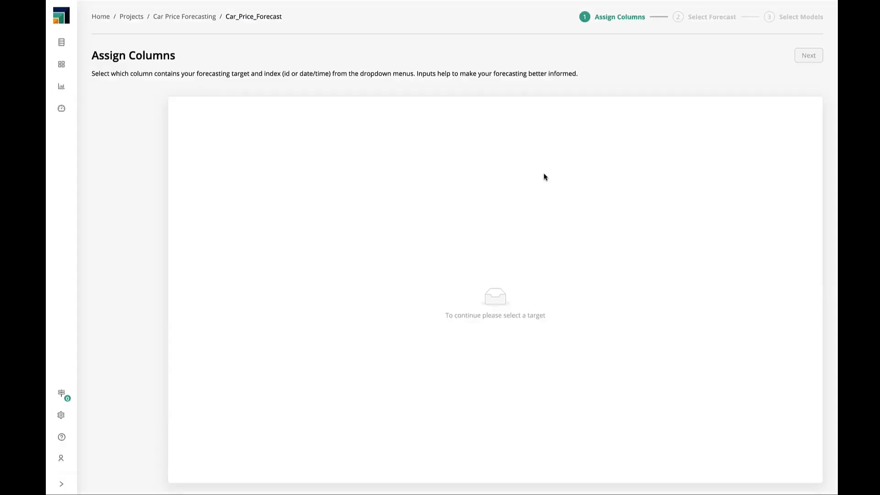
- Assign Cash Price as the forecasting target and Date as the index, and continue to the forecast length
{"action": "left_click", "coordinate": [195, 133]}
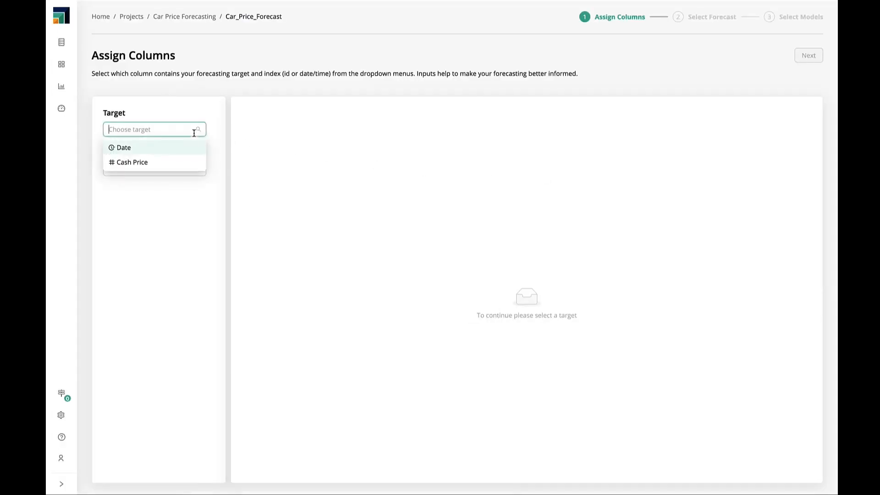
{"action": "left_click", "coordinate": [155, 160]}
{"action": "left_click", "coordinate": [198, 165]}
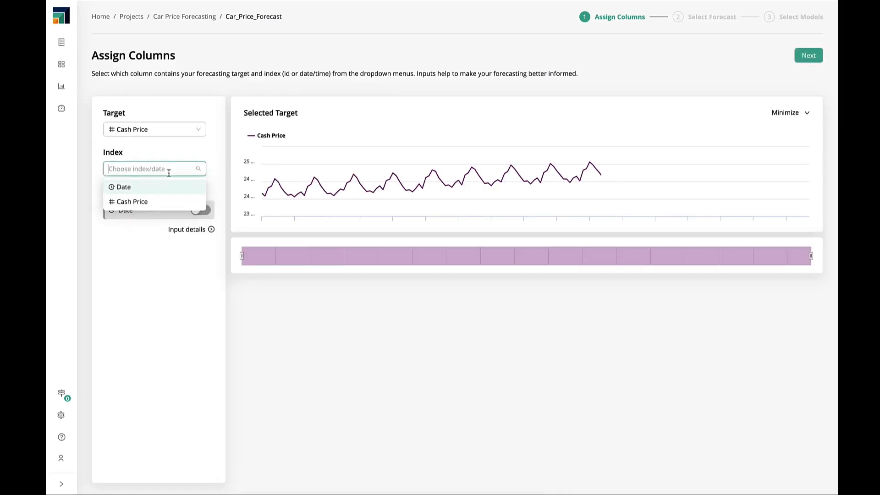
{"action": "left_click", "coordinate": [137, 184]}
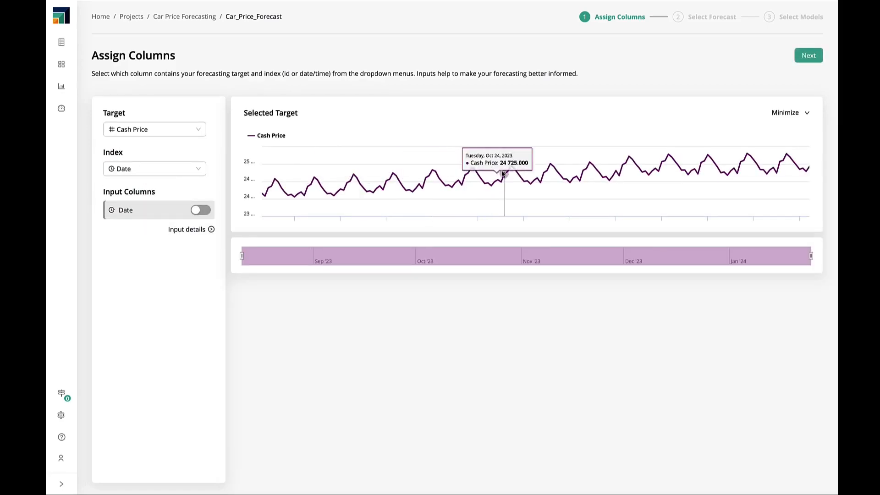
{"action": "left_click", "coordinate": [808, 55]}
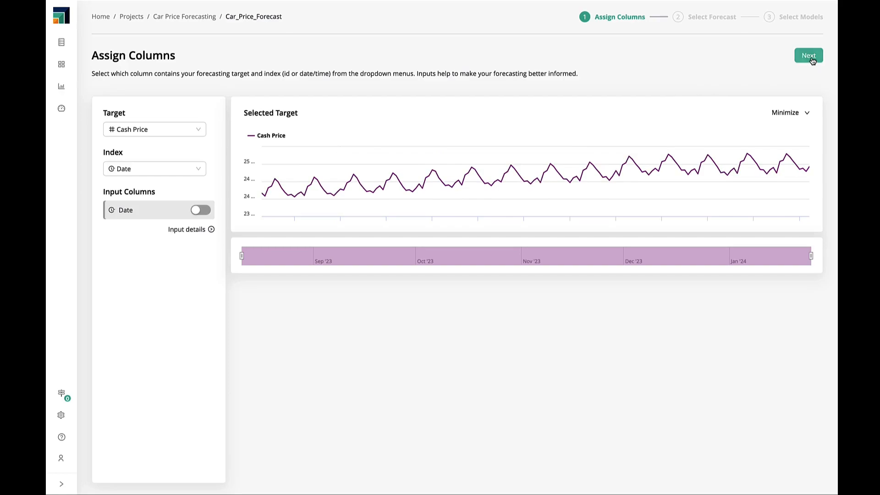
- Set the forecast length to 14 steps and continue to model selection
{"action": "left_click", "coordinate": [325, 75]}
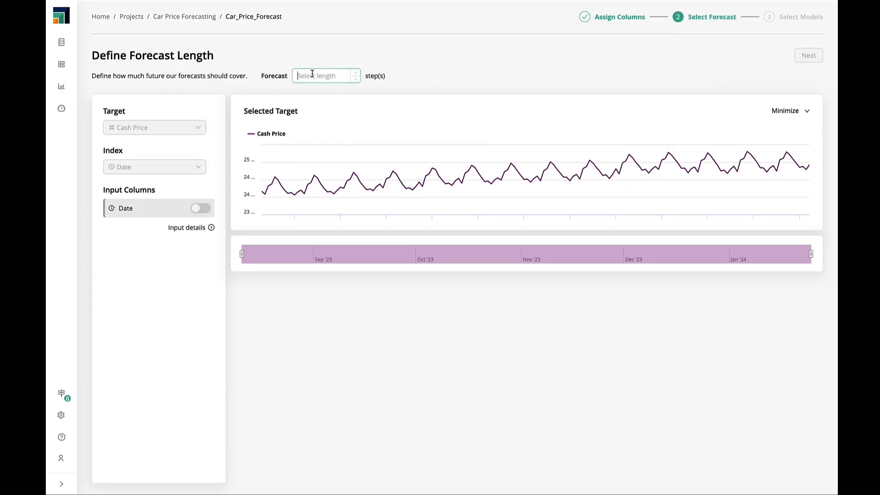
{"action": "type", "text": "14"}
{"action": "left_click", "coordinate": [443, 77]}
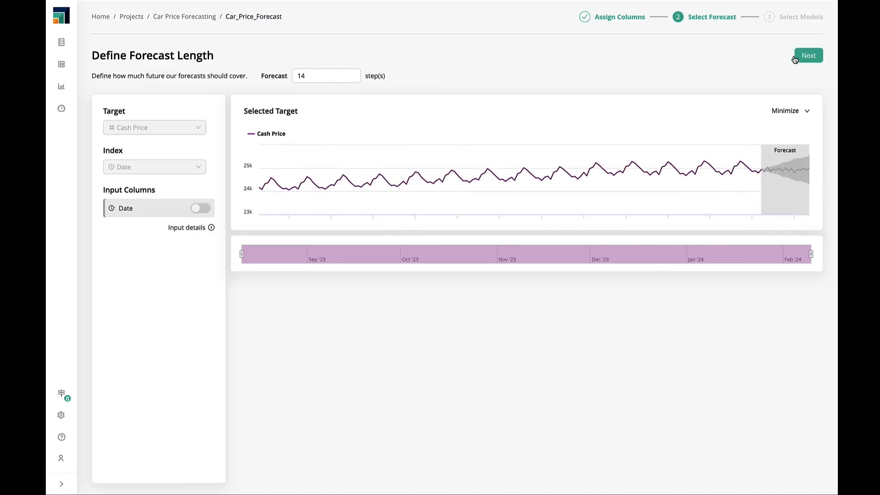
{"action": "left_click", "coordinate": [813, 56]}
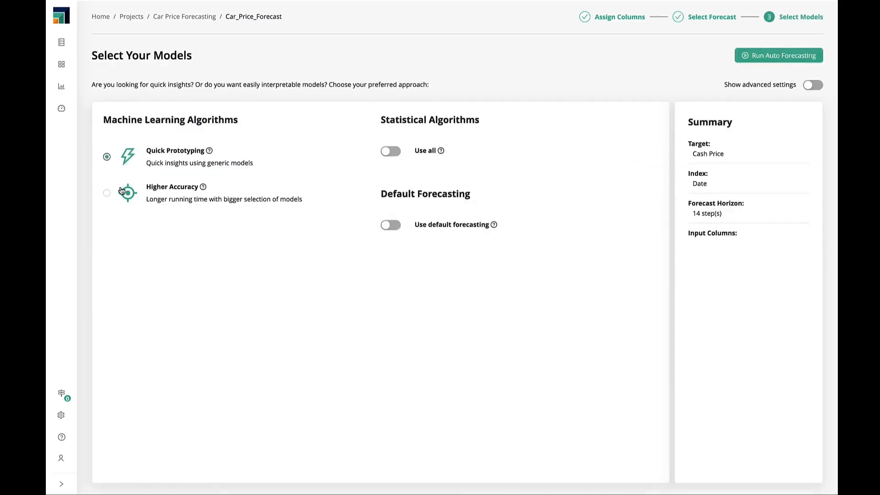
- Select Higher Accuracy machine learning plus all statistical algorithms, show the advanced settings, and run Auto Forecasting
{"action": "left_click", "coordinate": [106, 194]}
{"action": "left_click", "coordinate": [397, 151]}
{"action": "left_click", "coordinate": [813, 85]}
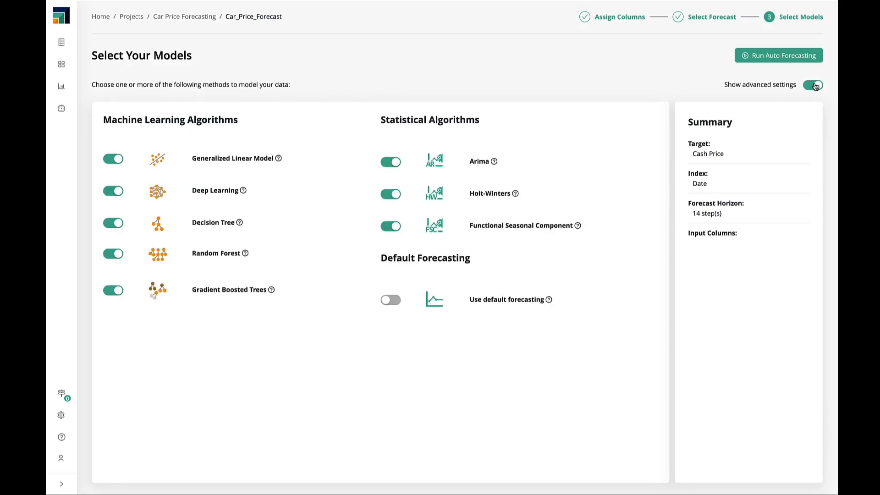
{"action": "left_click", "coordinate": [778, 59]}
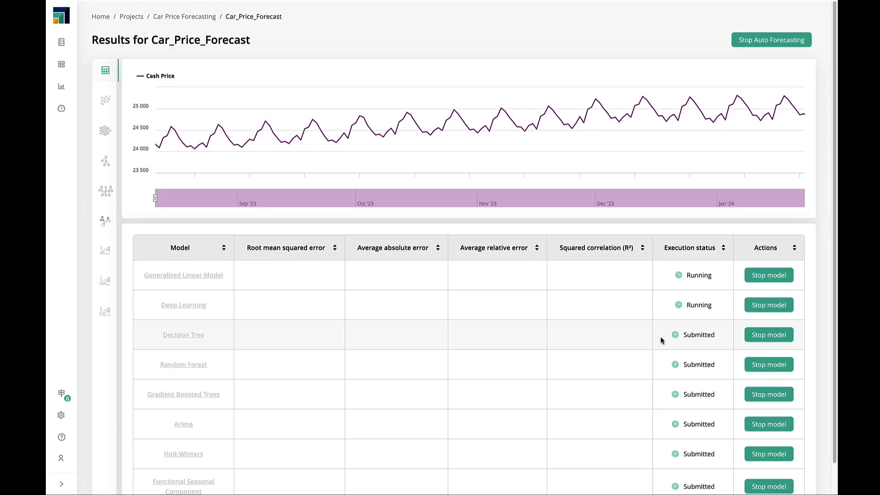
- Open the Workloads overview while the forecasting models are running
{"action": "left_click", "coordinate": [62, 483]}
{"action": "mouse_move", "coordinate": [90, 415]}
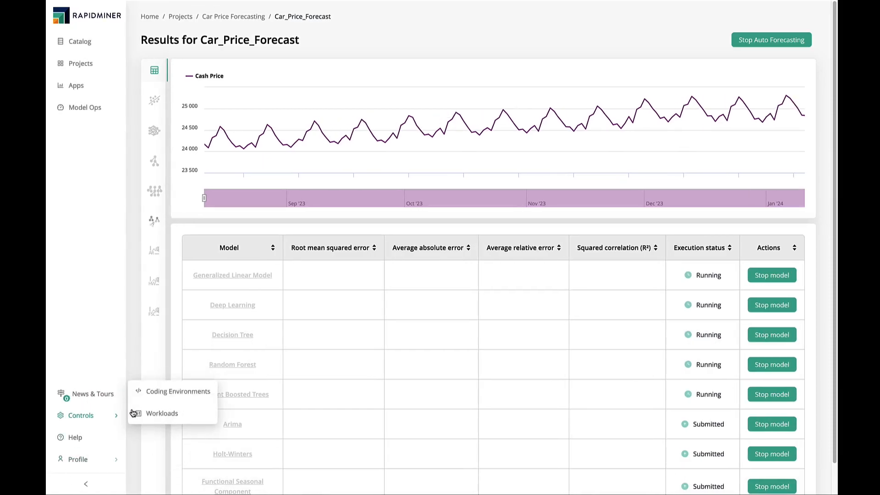
{"action": "left_click", "coordinate": [161, 413]}
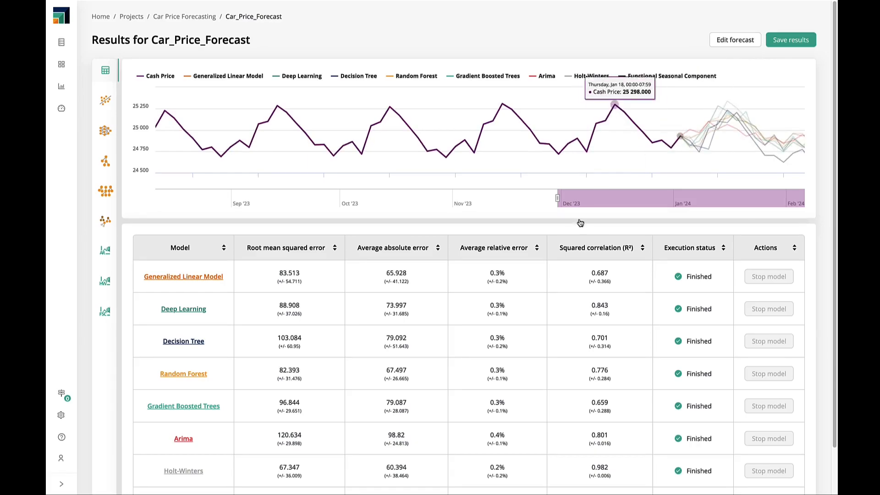
- Sort the forecasting models by average relative error in ascending order and open the Holt-Winters model's details
{"action": "left_click", "coordinate": [498, 254]}
{"action": "left_click", "coordinate": [497, 254]}
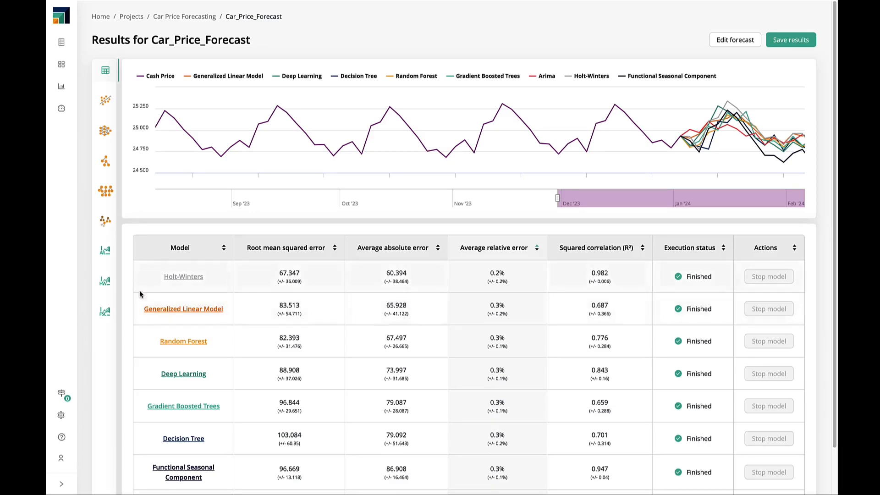
{"action": "left_click", "coordinate": [105, 281]}
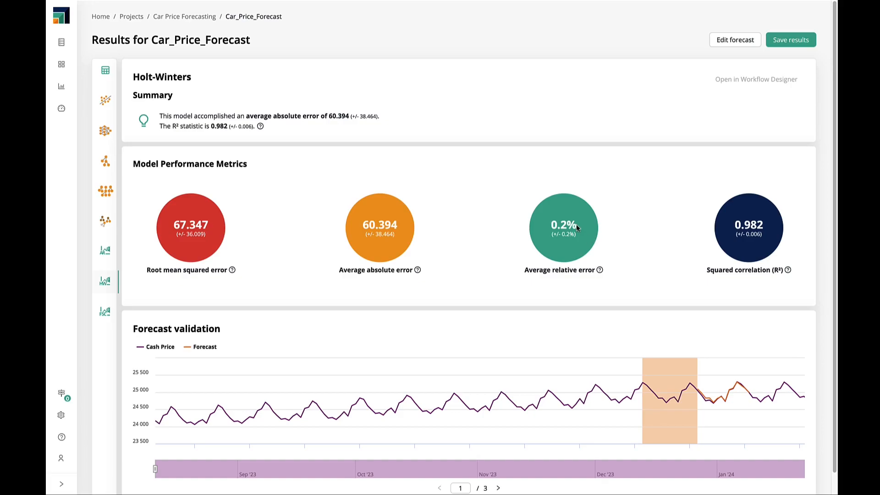
- Inspect the Holt-Winters forecast validation chart and page forward through all three validation windows
{"action": "scroll", "coordinate": [631, 238], "scroll_direction": "down", "scroll_amount": 1}
{"action": "mouse_move", "coordinate": [718, 385]}
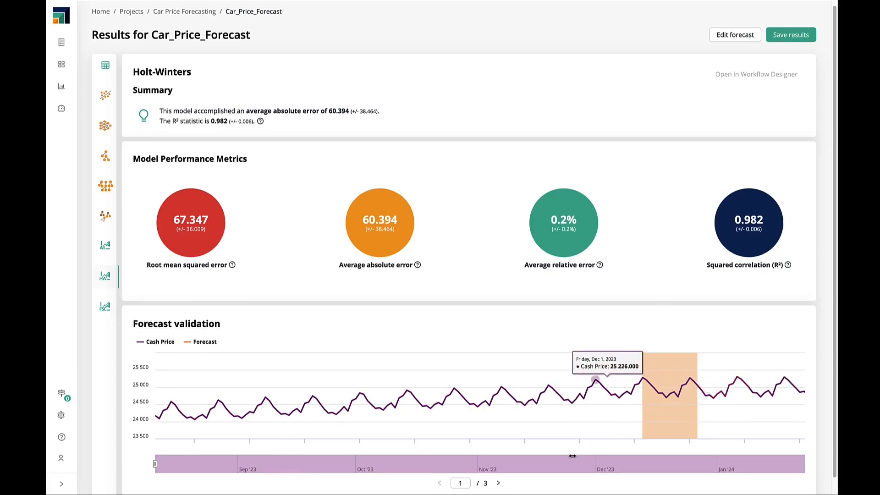
{"action": "left_click", "coordinate": [498, 484]}
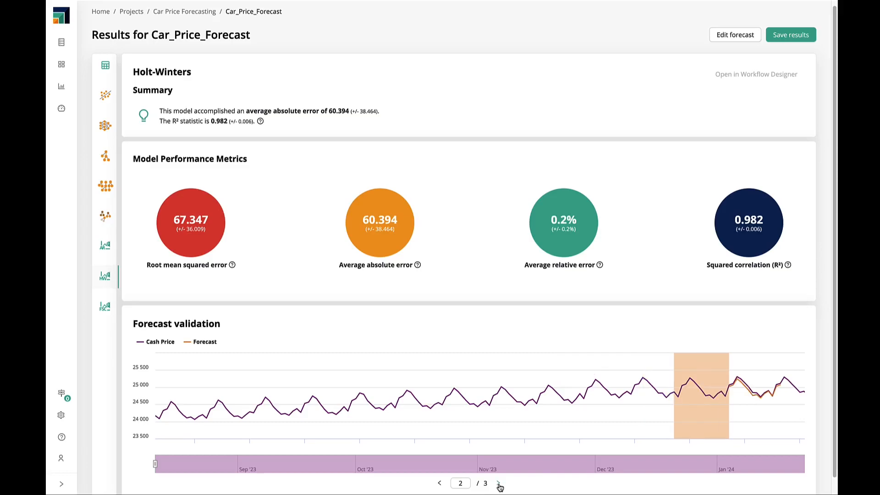
{"action": "left_click", "coordinate": [500, 486]}
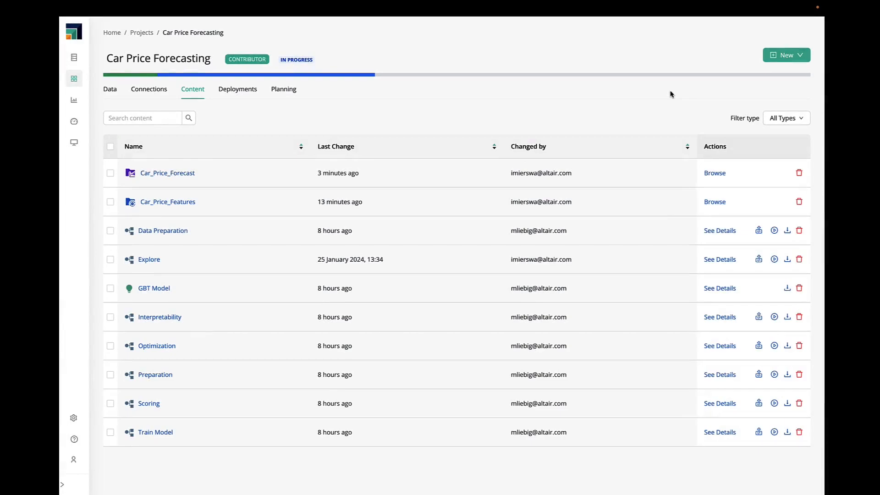
- Create another Auto AI analysis in the project using the car_prices_for_am dataset
{"action": "left_click", "coordinate": [785, 56]}
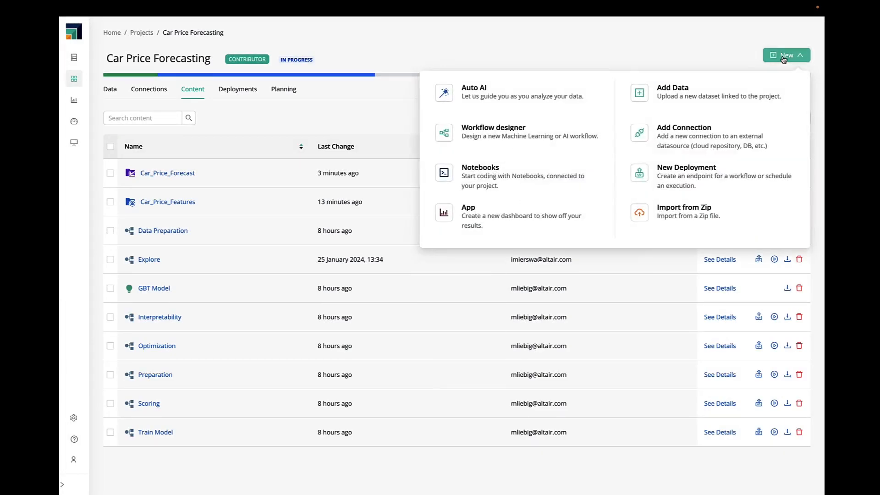
{"action": "left_click", "coordinate": [520, 100]}
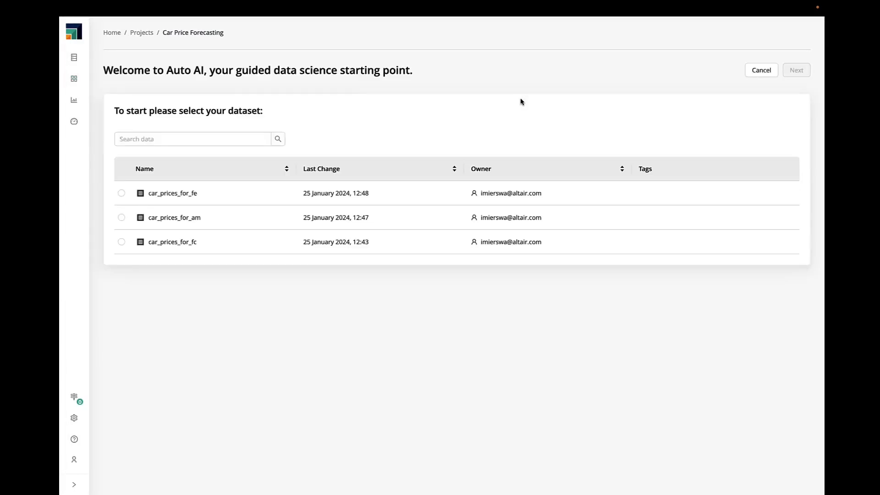
{"action": "left_click", "coordinate": [121, 218]}
{"action": "left_click", "coordinate": [793, 73]}
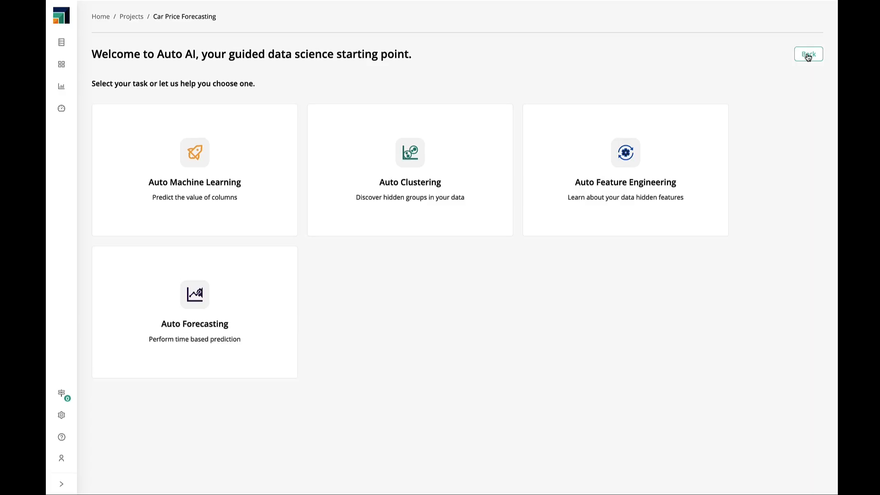
- Start an Auto Machine Learning analysis named Car_Price_AutoML
{"action": "left_click", "coordinate": [254, 134]}
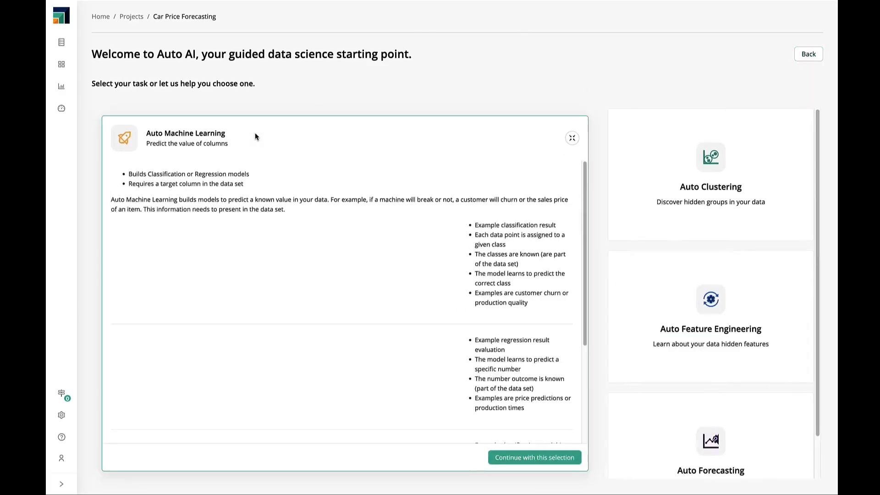
{"action": "left_click", "coordinate": [525, 461]}
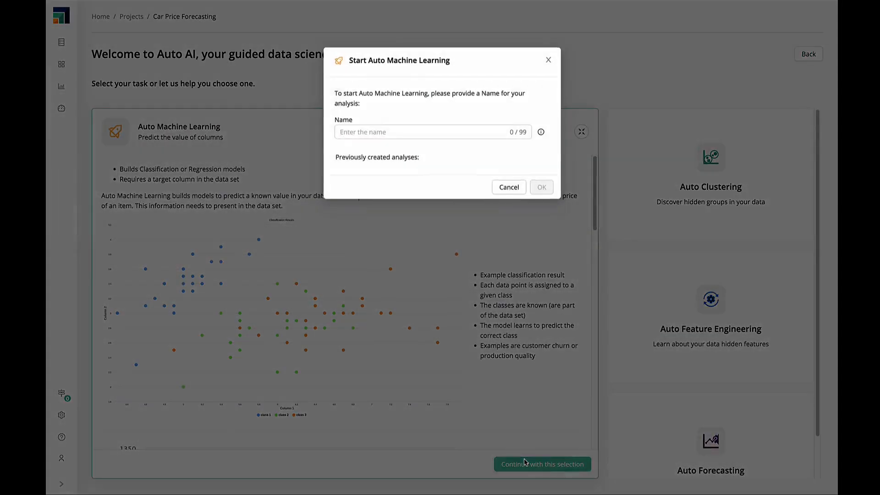
{"action": "left_click", "coordinate": [346, 131]}
{"action": "type", "text": "Car_Price_AutoML"}
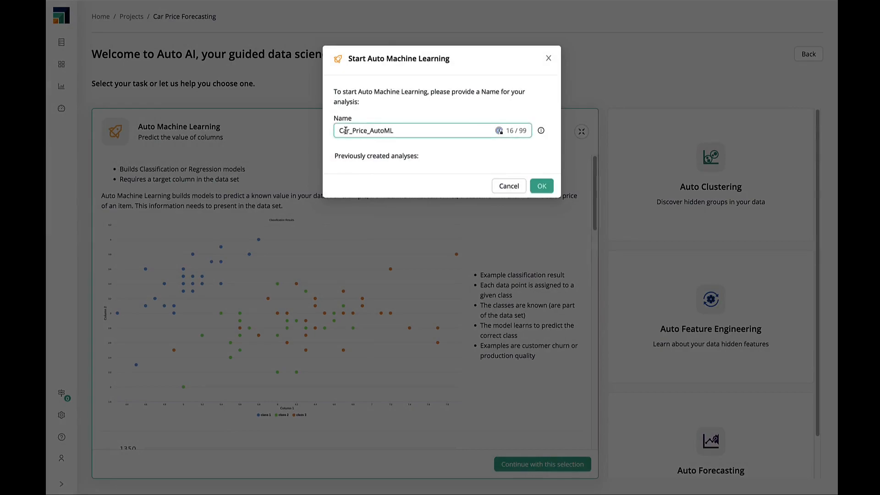
{"action": "left_click", "coordinate": [539, 189]}
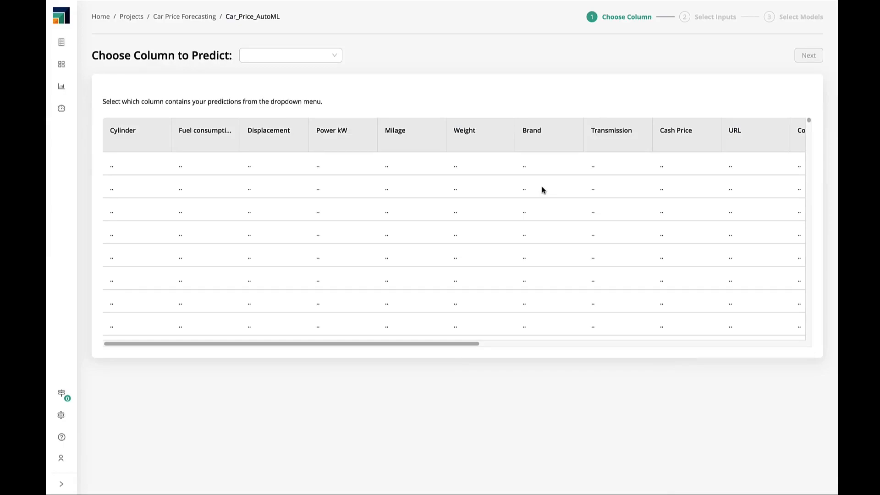
- Choose Cash Price as the column to predict and continue to the input column selection
{"action": "left_click", "coordinate": [336, 56]}
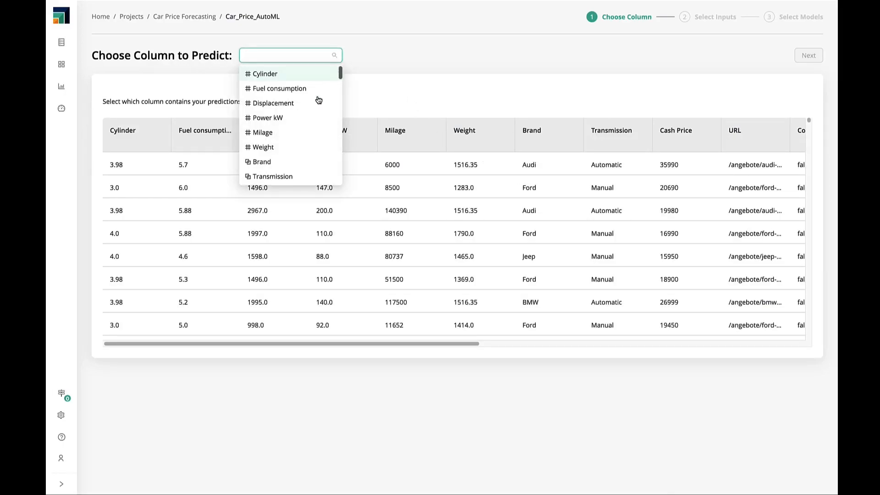
{"action": "scroll", "coordinate": [307, 123], "scroll_direction": "down", "scroll_amount": 2}
{"action": "left_click", "coordinate": [273, 124]}
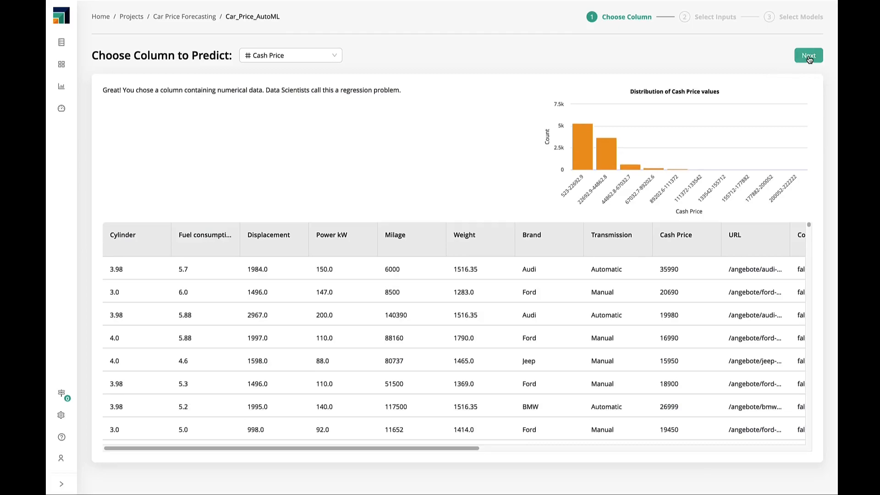
{"action": "left_click", "coordinate": [808, 56]}
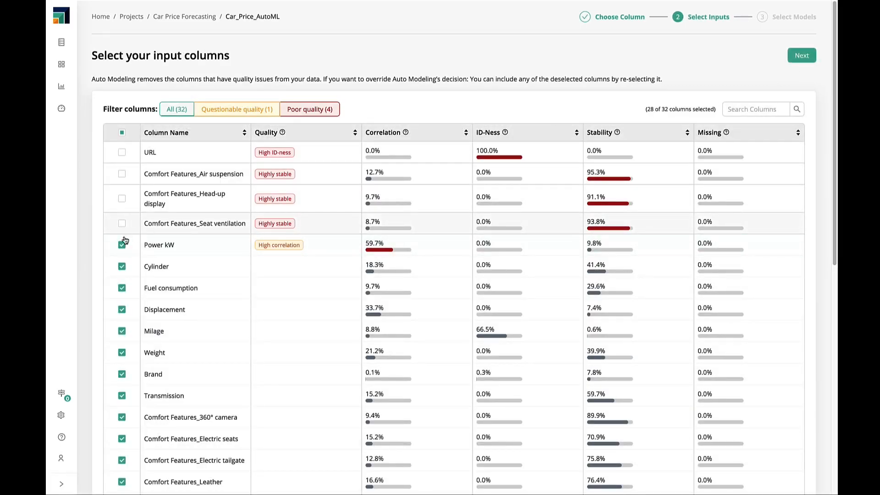
- Include the Seat ventilation, Head-up display and Air suspension comfort feature columns as inputs and continue to the model selection
{"action": "mouse_move", "coordinate": [268, 246]}
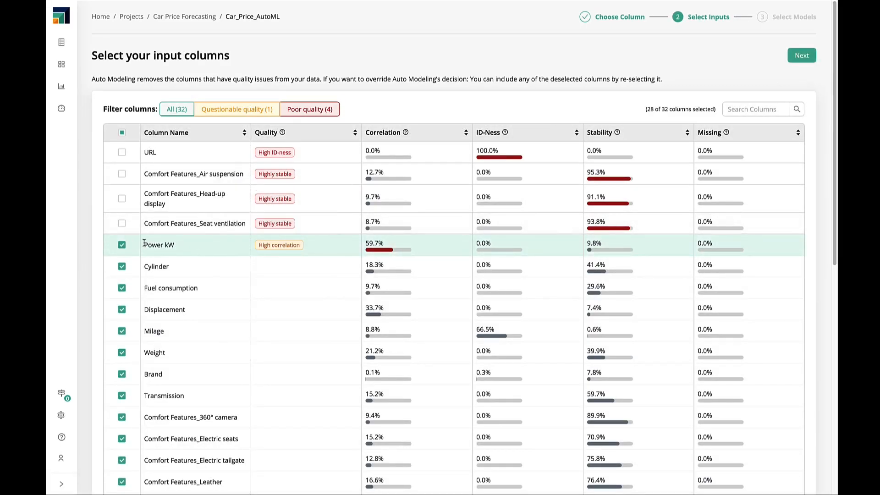
{"action": "left_click", "coordinate": [121, 223]}
{"action": "left_click", "coordinate": [122, 199]}
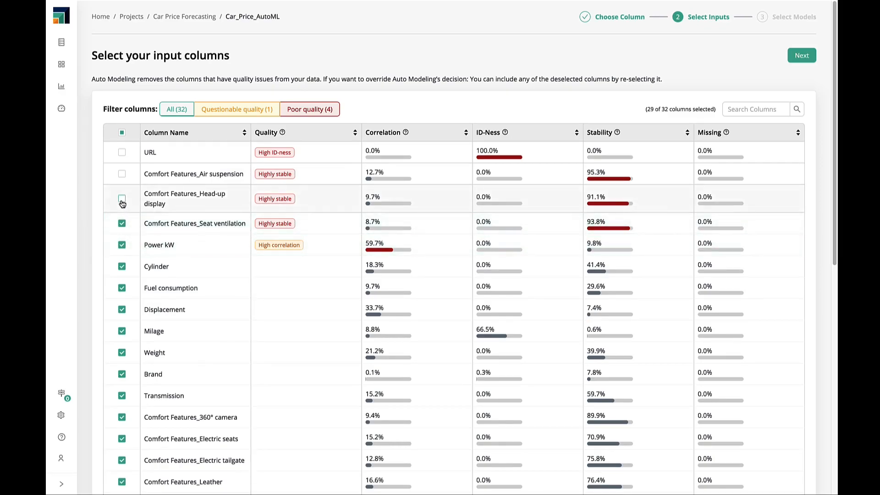
{"action": "left_click", "coordinate": [121, 176]}
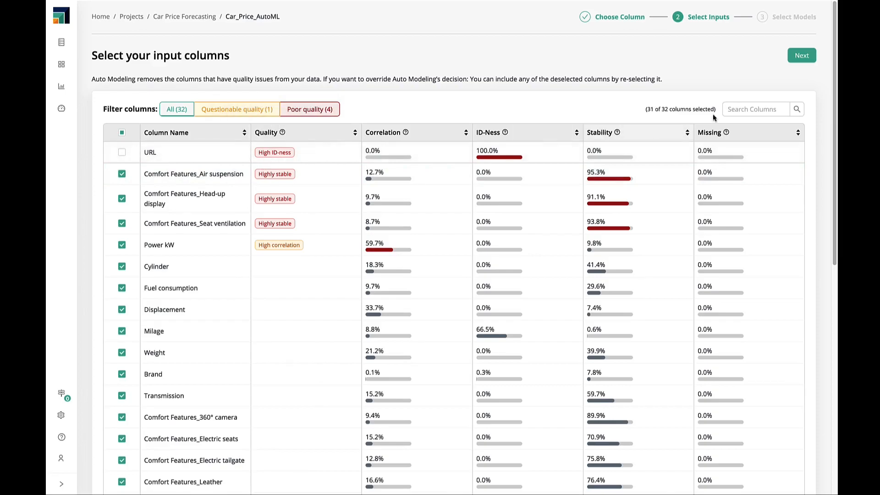
{"action": "left_click", "coordinate": [804, 56]}
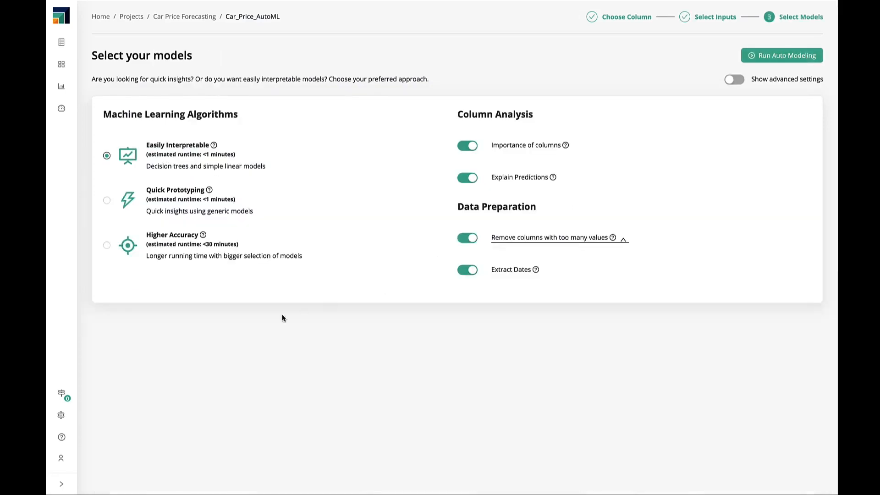
- Select the Higher Accuracy algorithms with Importance of columns and Explain Predictions enabled, and run the auto modeling
{"action": "left_click", "coordinate": [107, 246]}
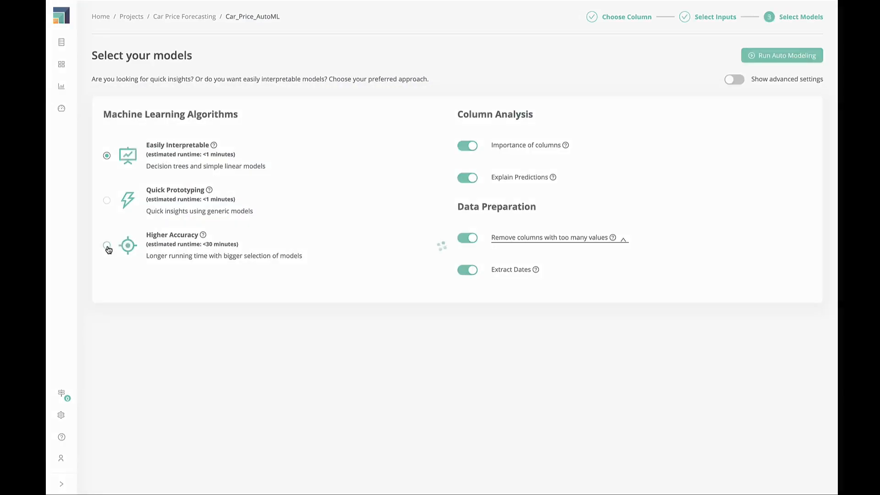
{"action": "left_click", "coordinate": [465, 144]}
{"action": "left_click", "coordinate": [466, 178]}
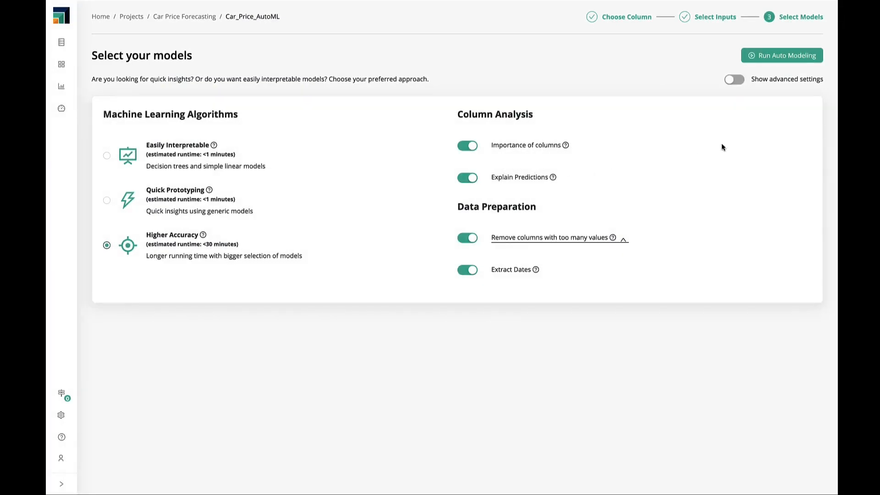
{"action": "left_click", "coordinate": [758, 59]}
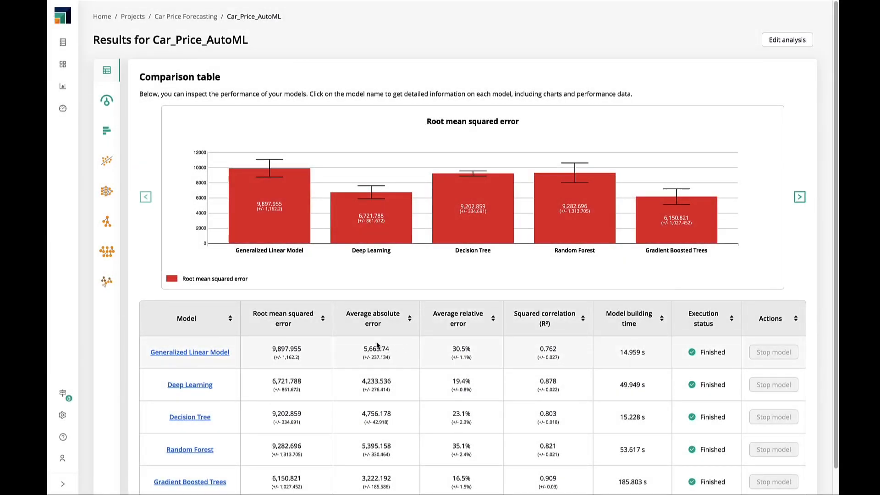
- Sort the model comparison by average relative error in ascending order and view the input columns' weights by correlation
{"action": "left_click", "coordinate": [460, 321]}
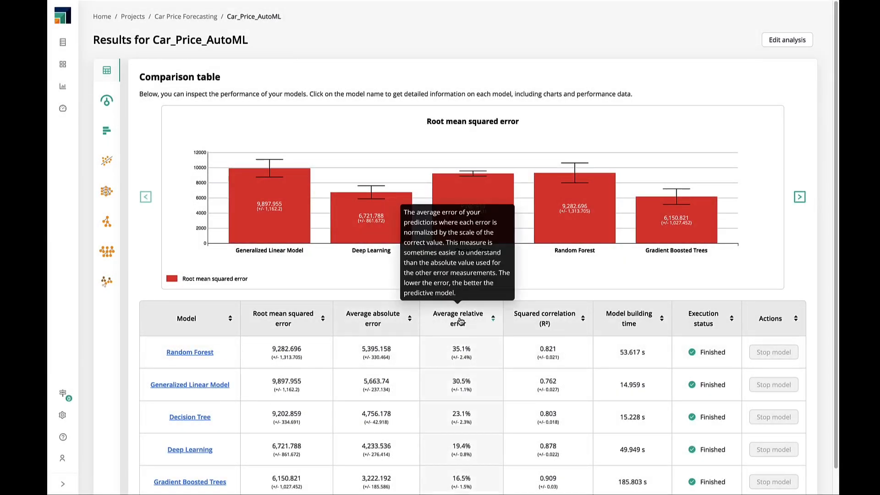
{"action": "left_click", "coordinate": [459, 321]}
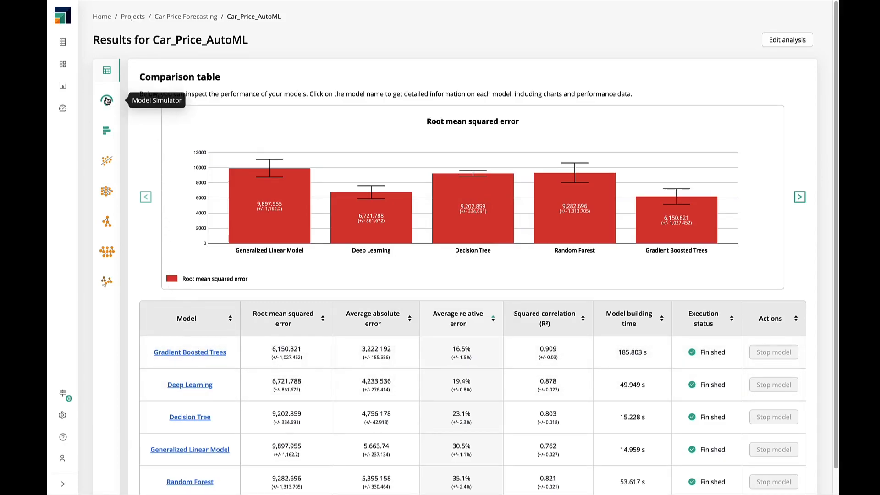
{"action": "left_click", "coordinate": [106, 130]}
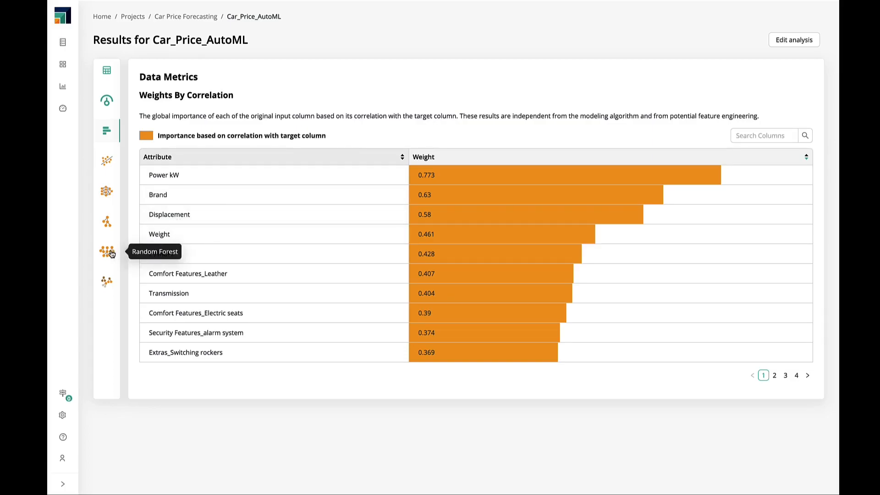
- Review the Gradient Boosted Trees model's performance metrics, evaluation charts and column weights
{"action": "left_click", "coordinate": [107, 282]}
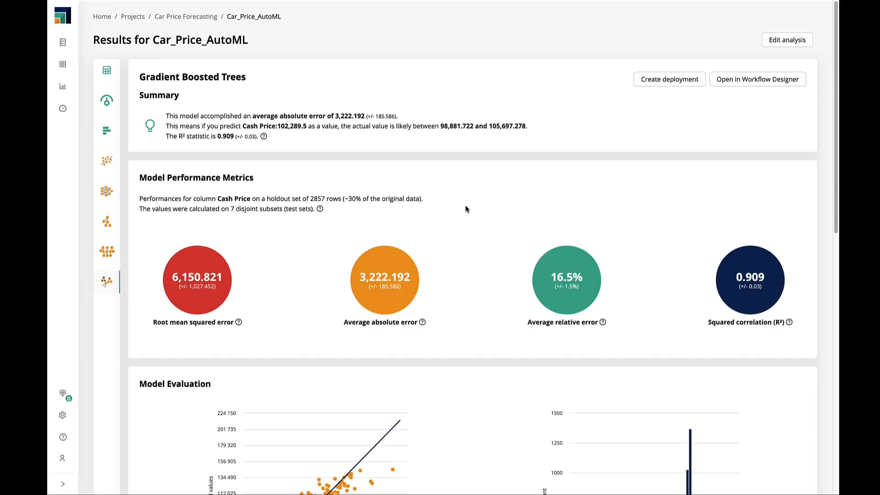
{"action": "scroll", "coordinate": [465, 209], "scroll_direction": "down", "scroll_amount": 4}
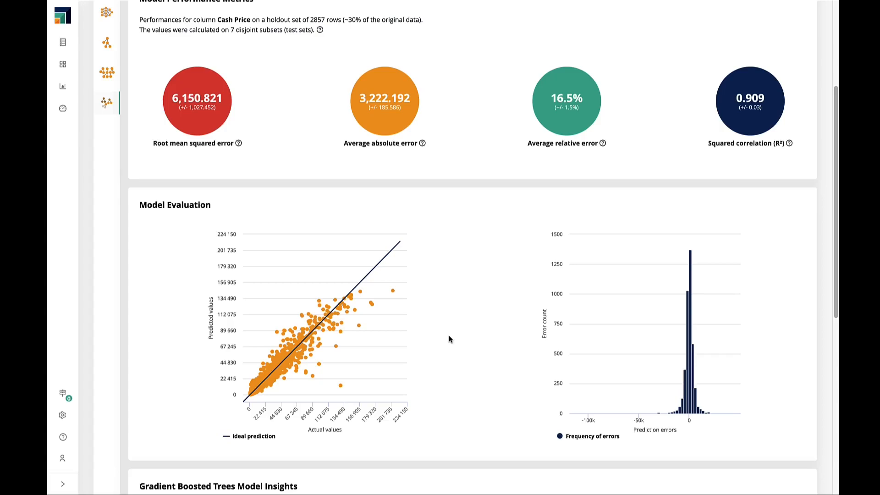
{"action": "scroll", "coordinate": [449, 338], "scroll_direction": "down", "scroll_amount": 1}
{"action": "scroll", "coordinate": [449, 338], "scroll_direction": "down", "scroll_amount": 5}
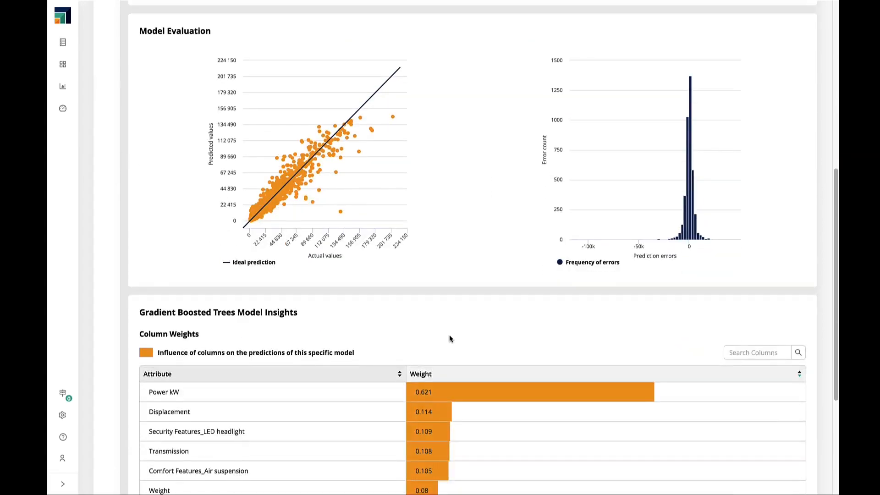
{"action": "scroll", "coordinate": [450, 338], "scroll_direction": "down", "scroll_amount": 2}
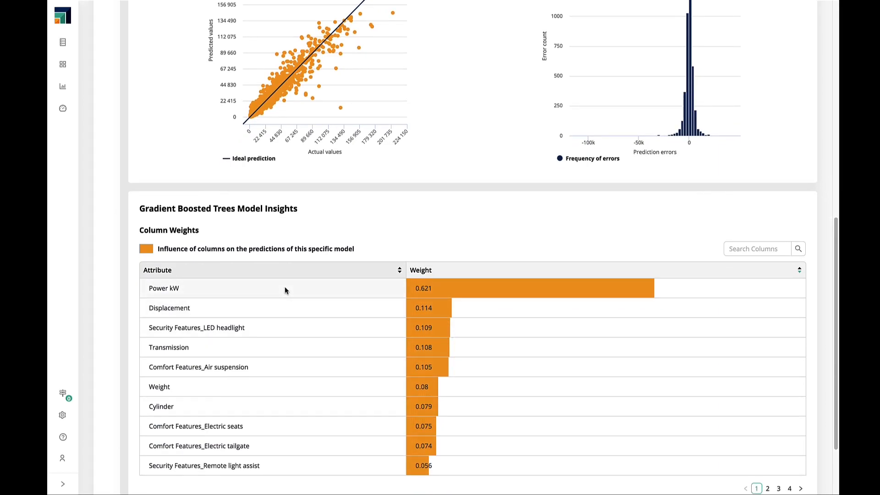
{"action": "scroll", "coordinate": [418, 223], "scroll_direction": "up", "scroll_amount": 10}
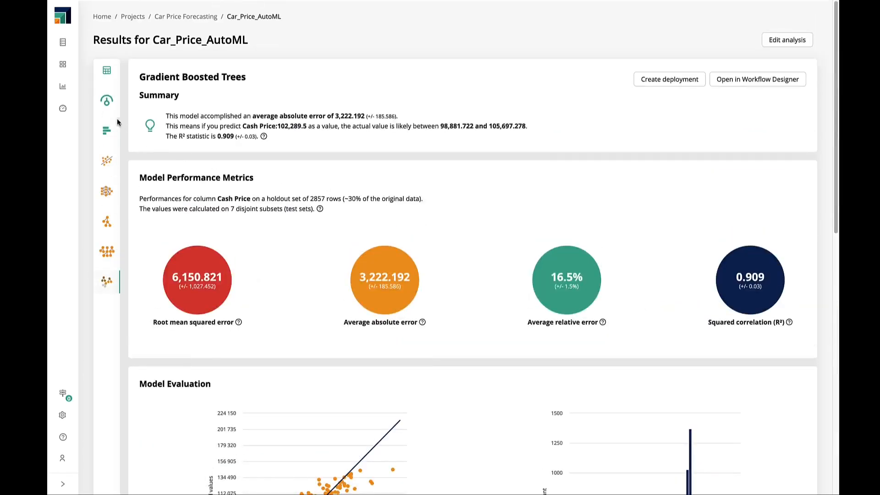
- Open the Model Simulator for the Gradient Boosted Trees model
{"action": "left_click", "coordinate": [108, 102]}
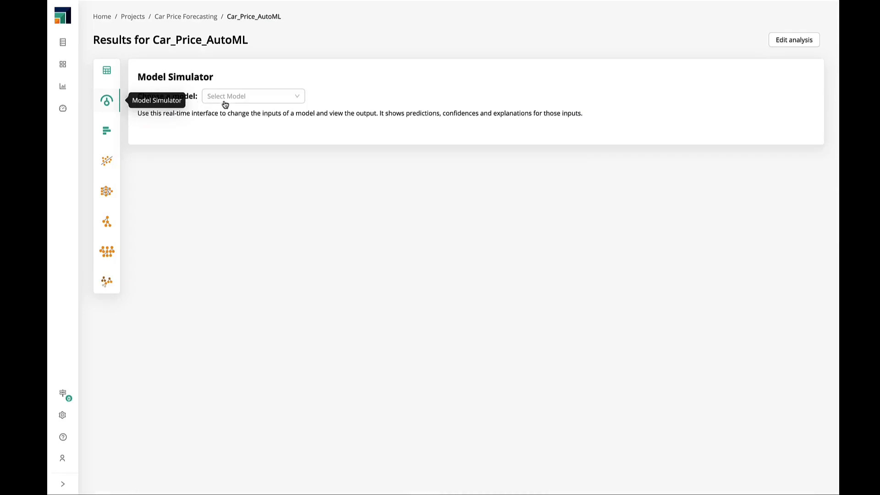
{"action": "left_click", "coordinate": [274, 96]}
{"action": "left_click", "coordinate": [258, 174]}
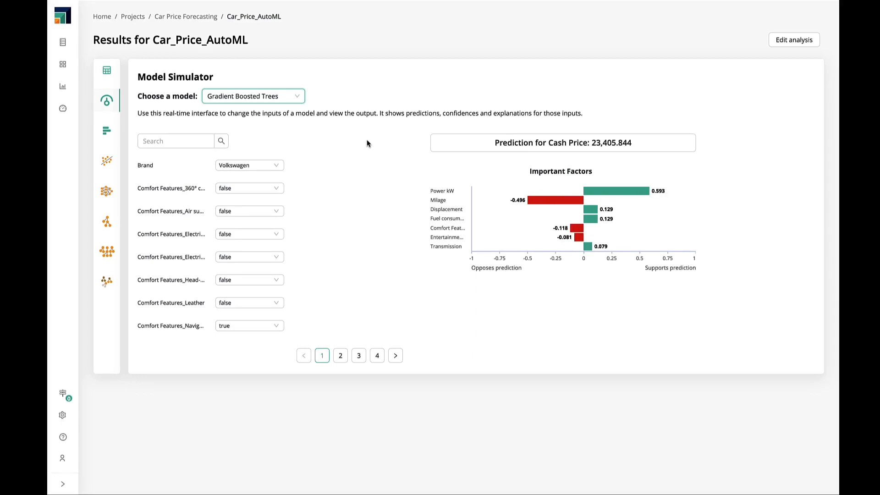
- Find the Power kW input in the simulator and raise it to about 325
{"action": "left_click", "coordinate": [200, 142]}
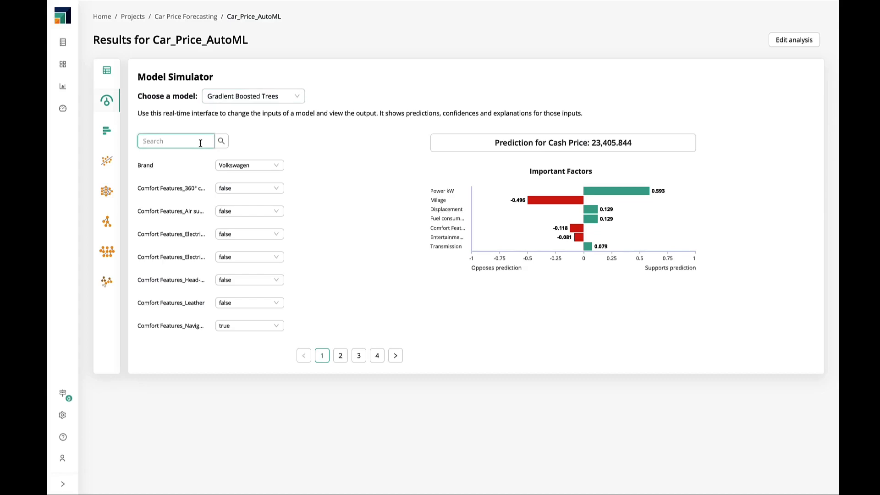
{"action": "type", "text": "Power"}
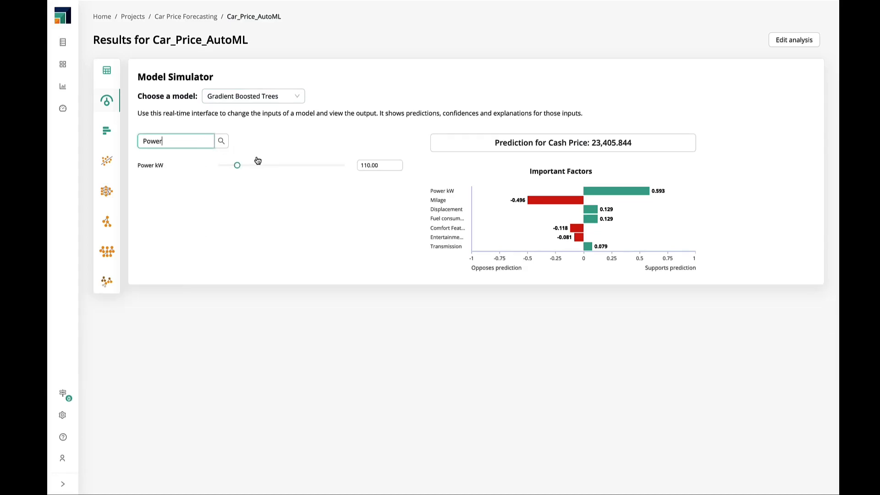
{"action": "left_click_drag", "start_coordinate": [238, 166], "coordinate": [283, 170]}
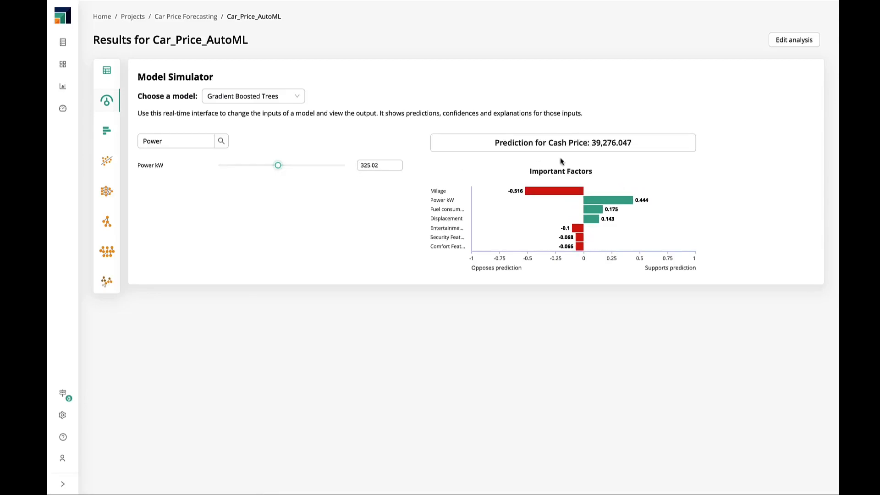
- Find the Brand input in the simulator and set it to Porsche
{"action": "double_click", "coordinate": [190, 143]}
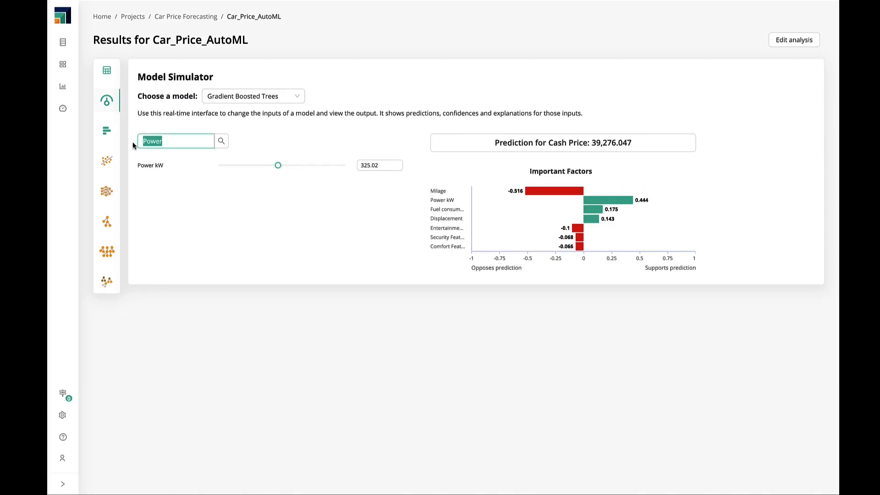
{"action": "type", "text": "Brand"}
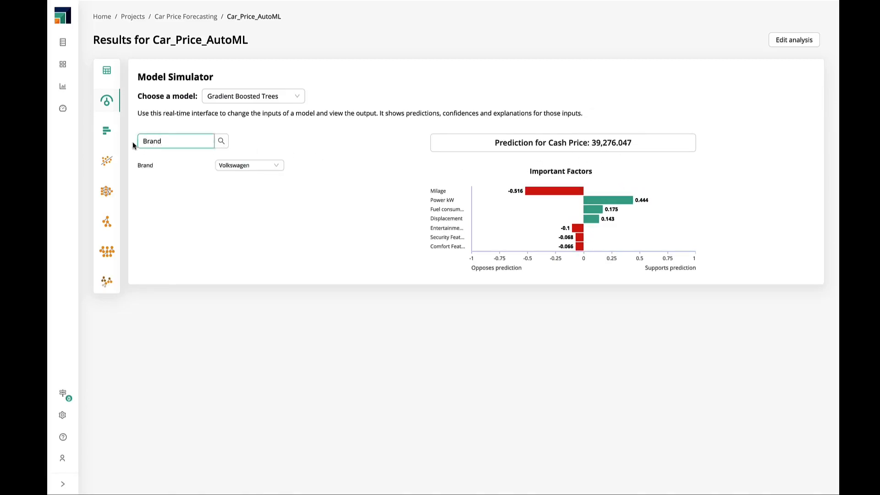
{"action": "left_click", "coordinate": [270, 165]}
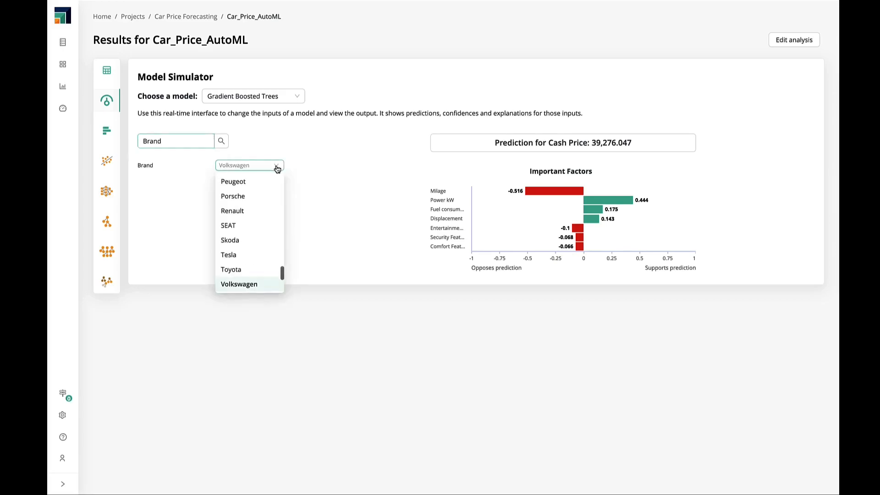
{"action": "left_click", "coordinate": [259, 197]}
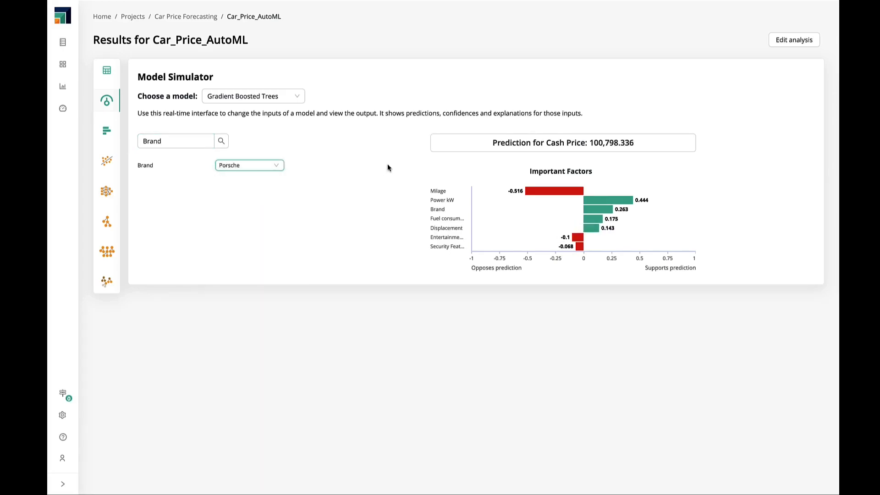
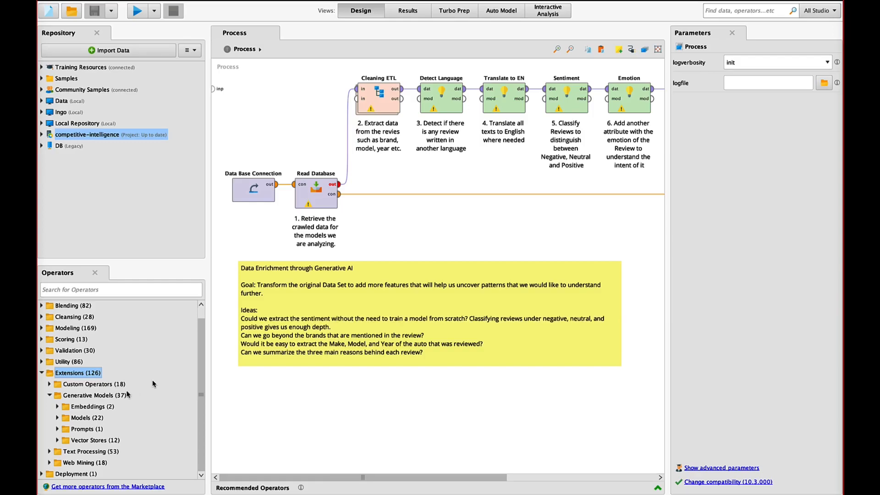
- In RapidMiner Studio, expand the Embeddings and Models operator groups of the Generative Models extension
{"action": "left_click", "coordinate": [113, 396]}
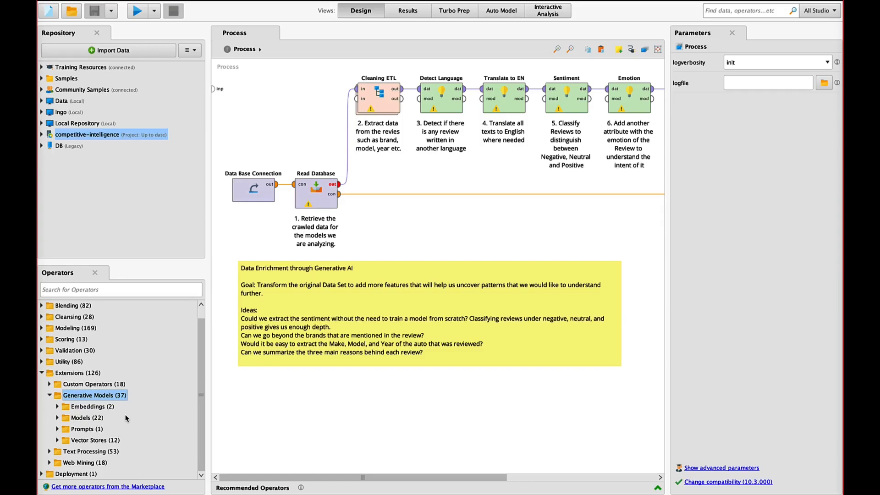
{"action": "left_click", "coordinate": [57, 407]}
{"action": "scroll", "coordinate": [174, 409], "scroll_direction": "down", "scroll_amount": 2}
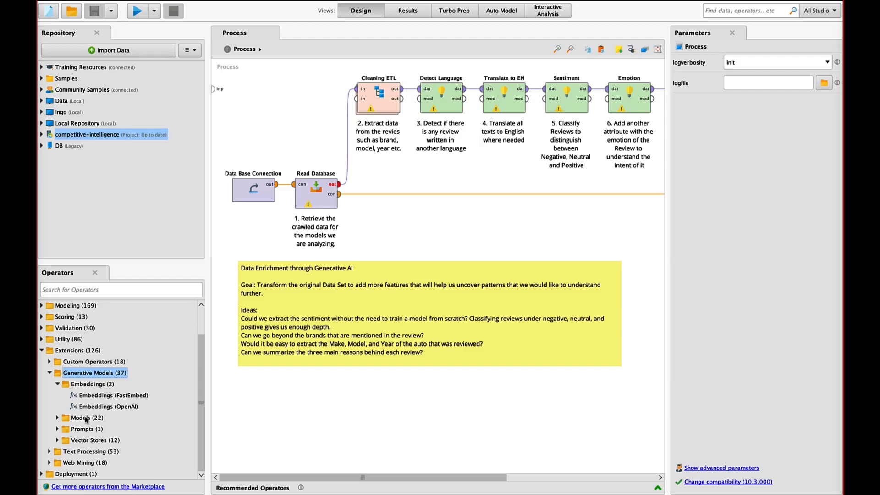
{"action": "left_click", "coordinate": [58, 417]}
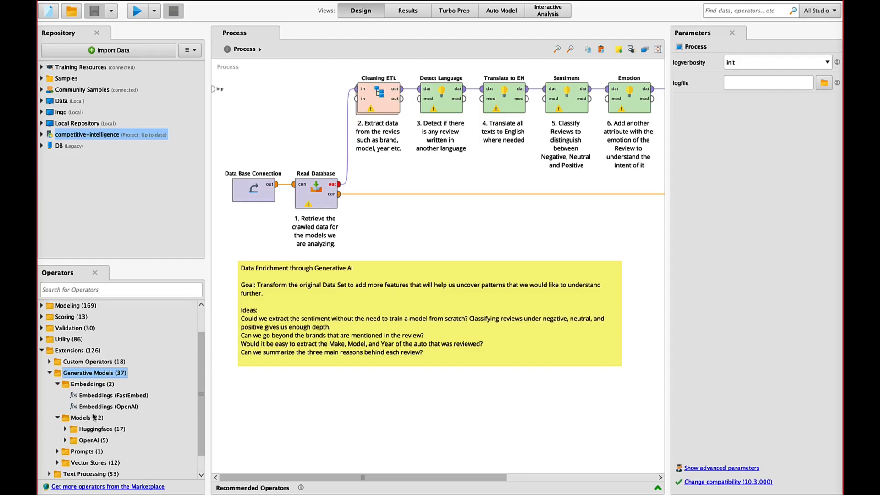
- Expand the Huggingface model group with its Tasks and Finetune subgroups and examine the operators they offer
{"action": "scroll", "coordinate": [93, 417], "scroll_direction": "down", "scroll_amount": 2}
{"action": "left_click", "coordinate": [65, 407]}
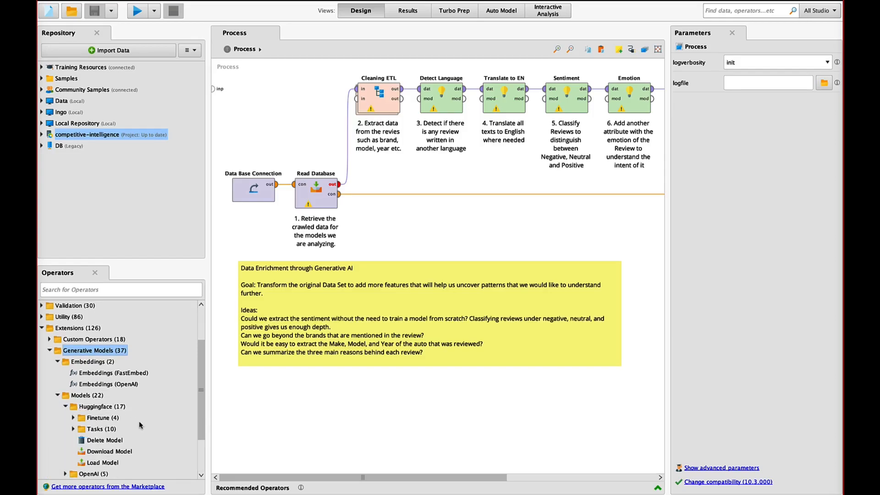
{"action": "scroll", "coordinate": [139, 426], "scroll_direction": "down", "scroll_amount": 2}
{"action": "left_click", "coordinate": [72, 407]}
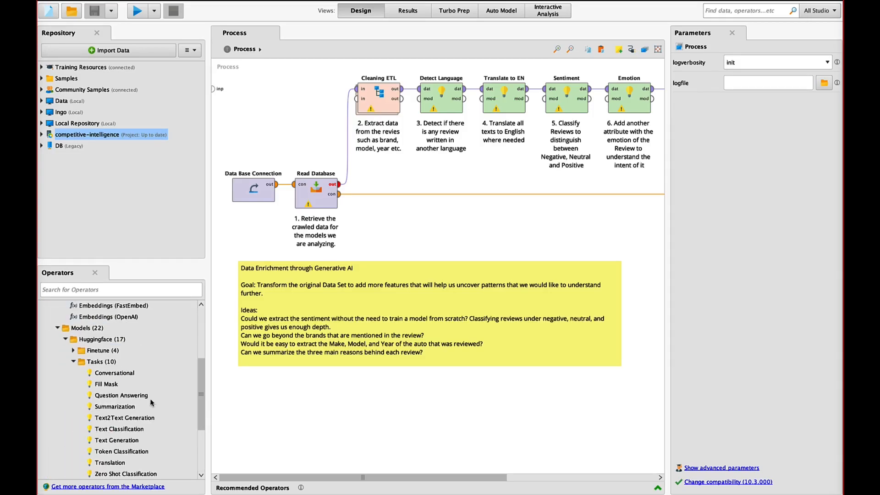
{"action": "scroll", "coordinate": [154, 403], "scroll_direction": "down", "scroll_amount": 2}
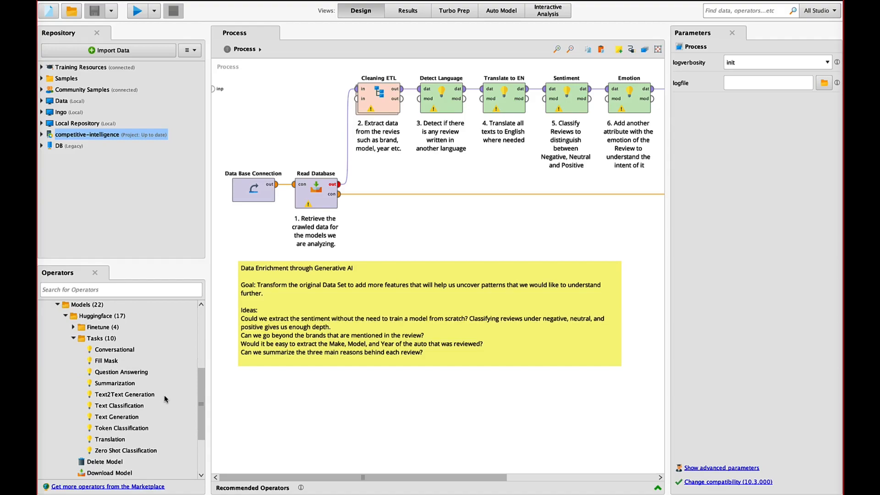
{"action": "left_click", "coordinate": [74, 327]}
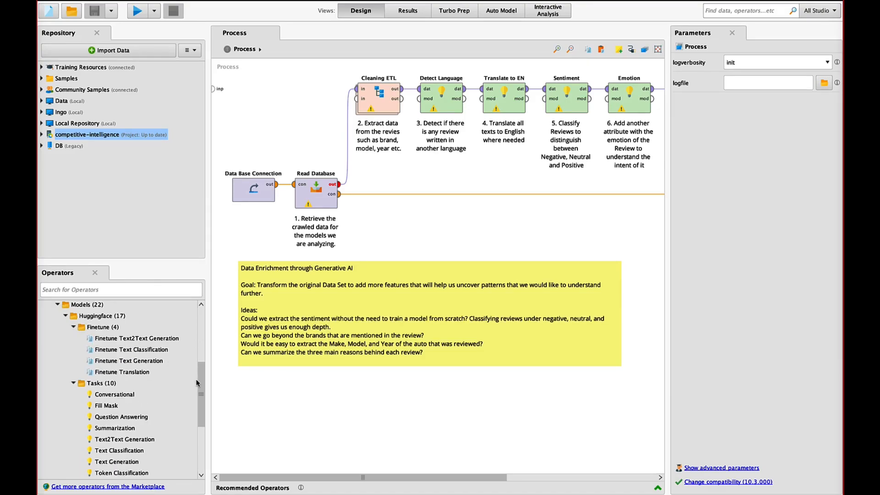
{"action": "left_click_drag", "start_coordinate": [199, 378], "coordinate": [200, 388]}
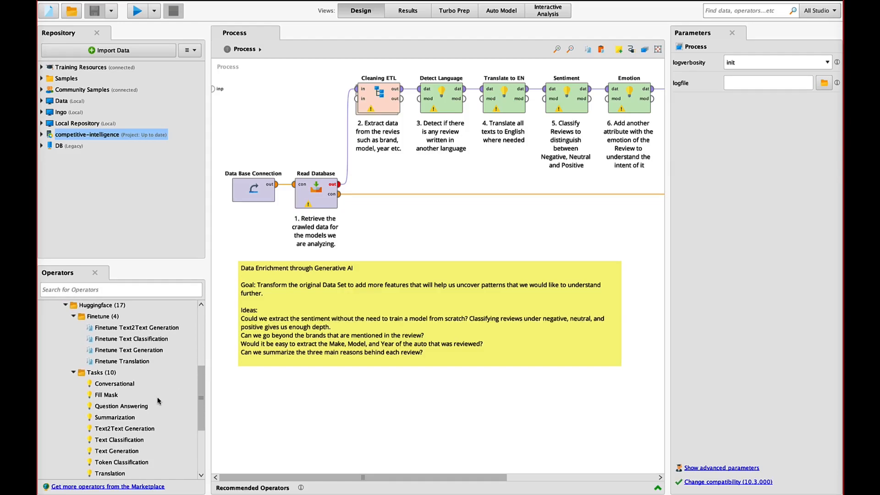
{"action": "mouse_move", "coordinate": [135, 380]}
- Collapse the Huggingface group, expand the OpenAI group to examine its operators, and collapse it again
{"action": "left_click", "coordinate": [66, 306]}
{"action": "left_click", "coordinate": [65, 418]}
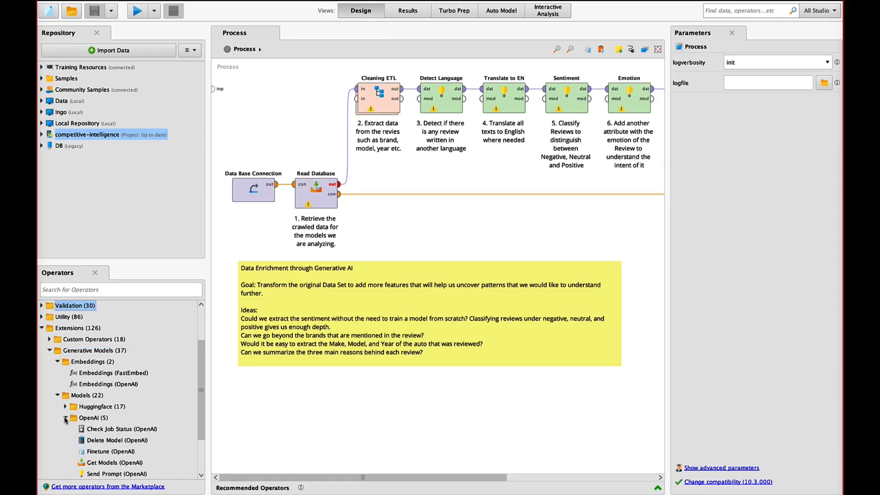
{"action": "scroll", "coordinate": [134, 422], "scroll_direction": "down", "scroll_amount": 1}
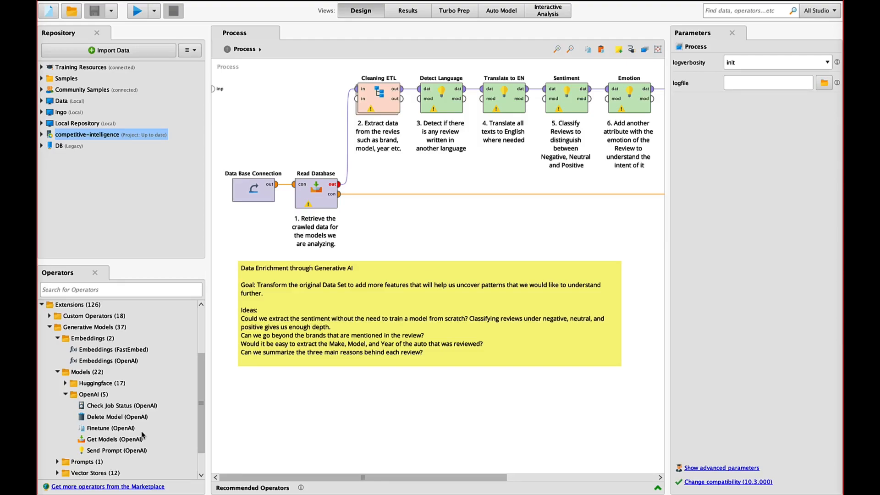
{"action": "left_click", "coordinate": [65, 395]}
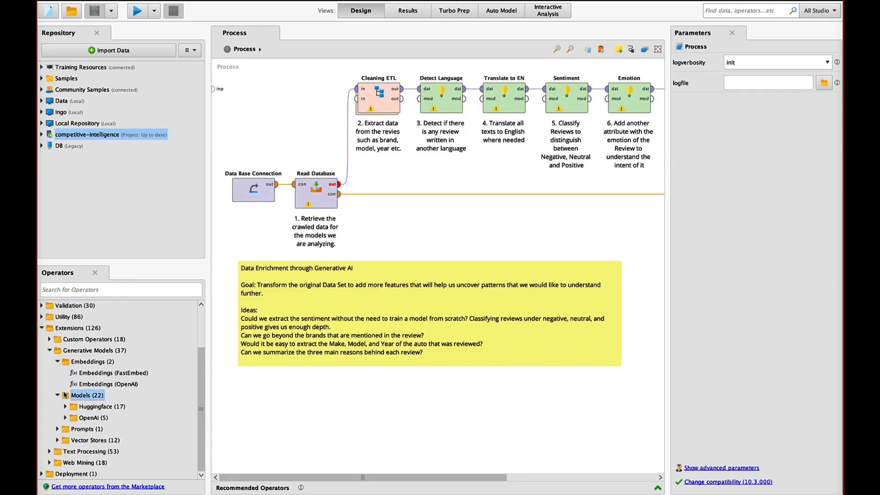
- Expand the Prompts and Vector Stores groups, including the Qdrant subgroup, and examine their operators
{"action": "left_click", "coordinate": [58, 429]}
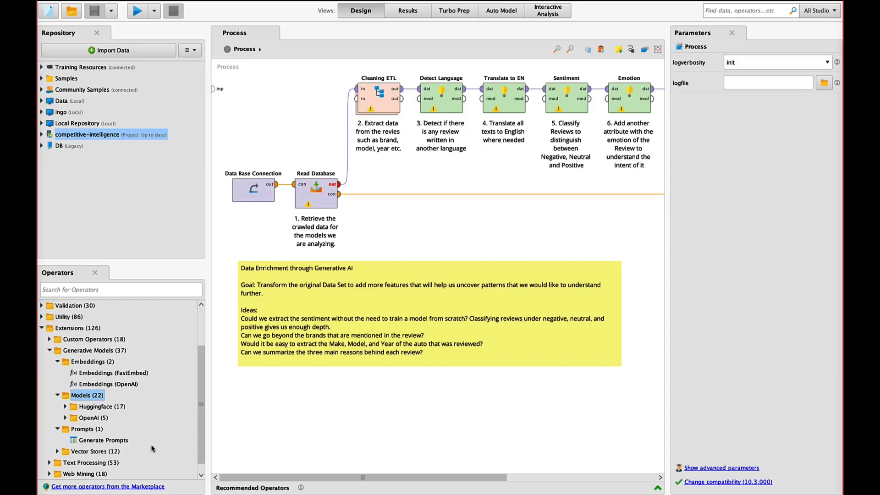
{"action": "left_click", "coordinate": [58, 453]}
{"action": "scroll", "coordinate": [128, 449], "scroll_direction": "down", "scroll_amount": 2}
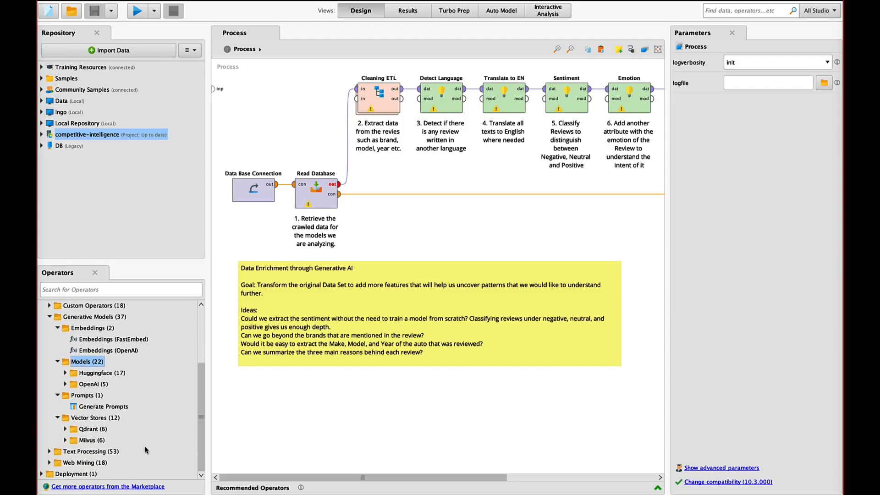
{"action": "left_click", "coordinate": [66, 429]}
{"action": "scroll", "coordinate": [172, 426], "scroll_direction": "down", "scroll_amount": 2}
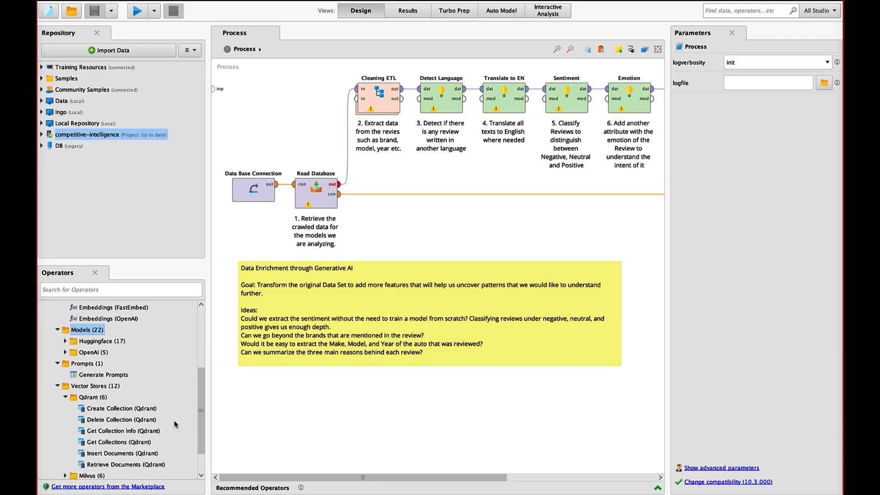
{"action": "scroll", "coordinate": [176, 425], "scroll_direction": "down", "scroll_amount": 1}
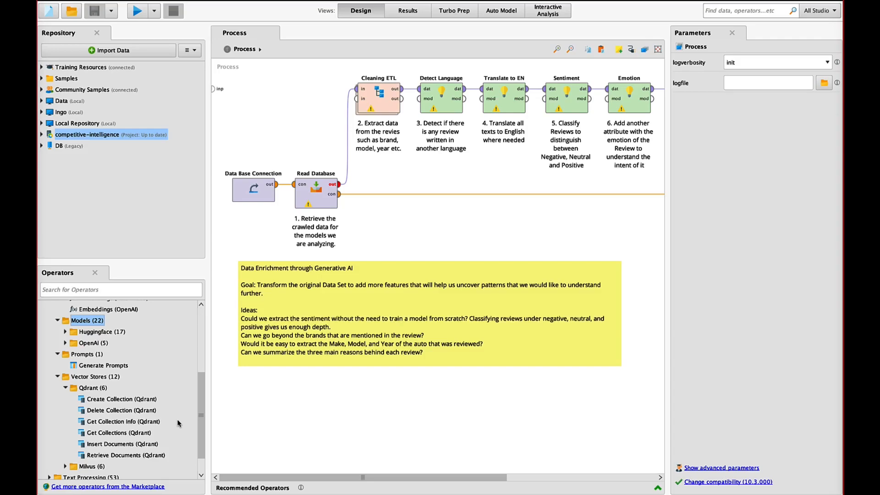
{"action": "scroll", "coordinate": [177, 425], "scroll_direction": "down", "scroll_amount": 1}
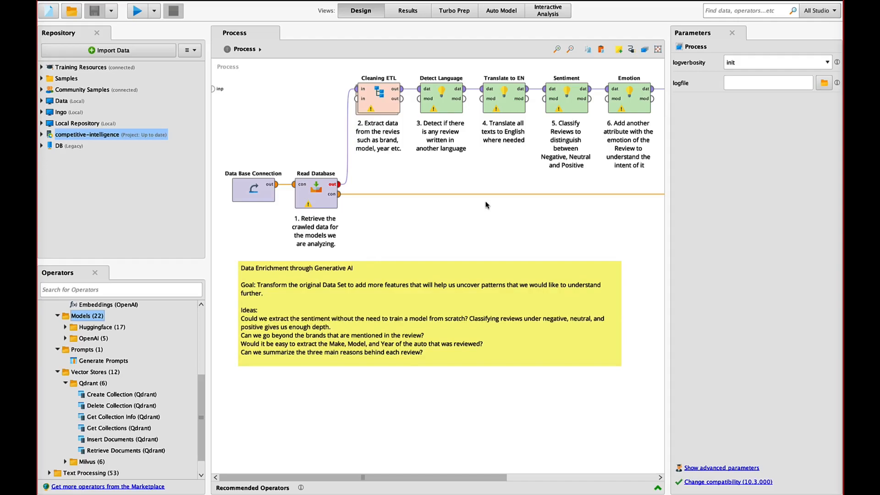
- Inspect the parameters of the Detect Language, Translate to EN, Sentiment and Emotion operators in the process
{"action": "left_click", "coordinate": [443, 110]}
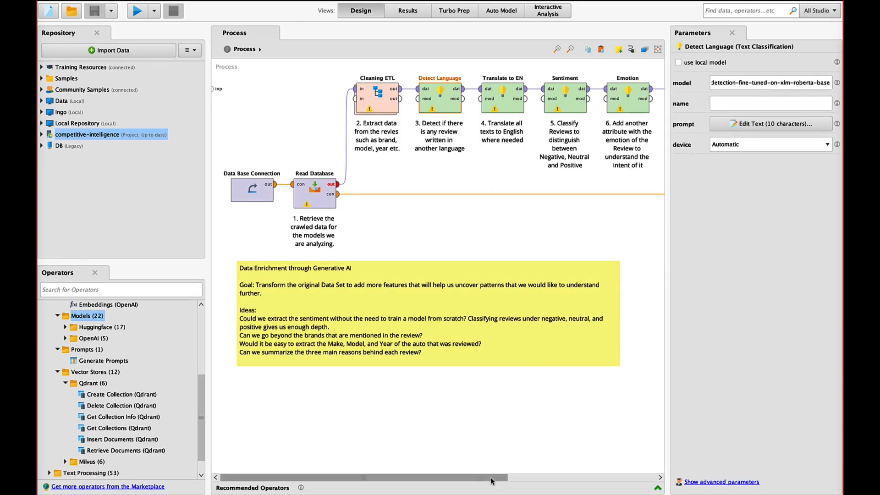
{"action": "left_click_drag", "start_coordinate": [491, 477], "coordinate": [565, 476]}
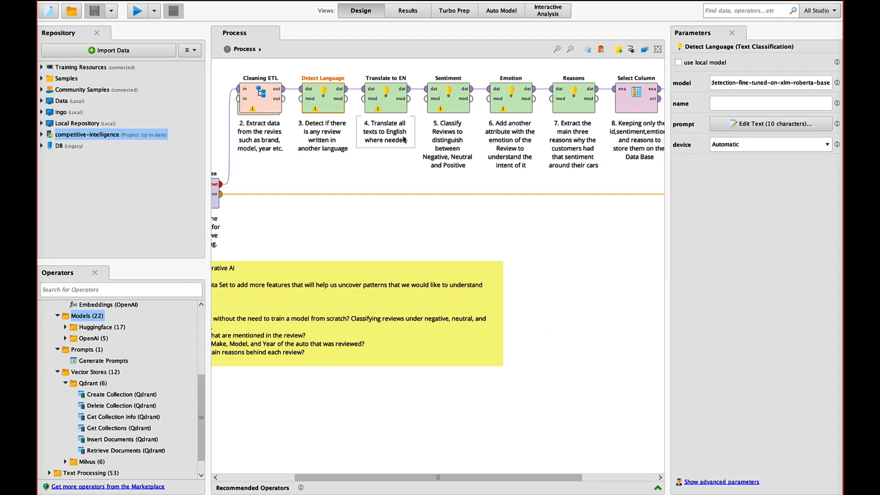
{"action": "left_click", "coordinate": [389, 101]}
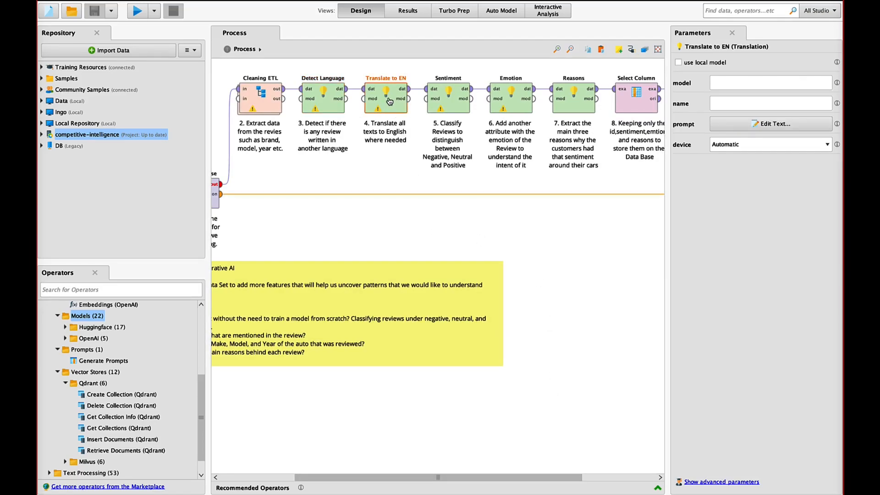
{"action": "left_click", "coordinate": [451, 97]}
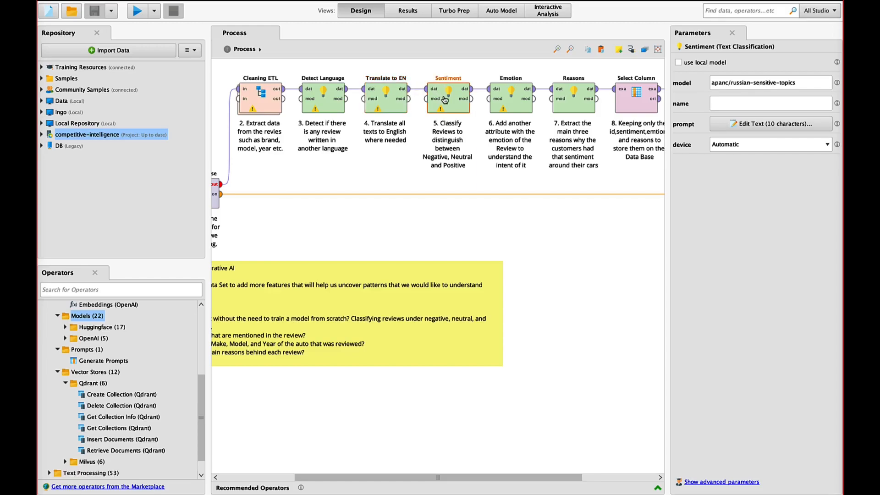
{"action": "left_click", "coordinate": [504, 97]}
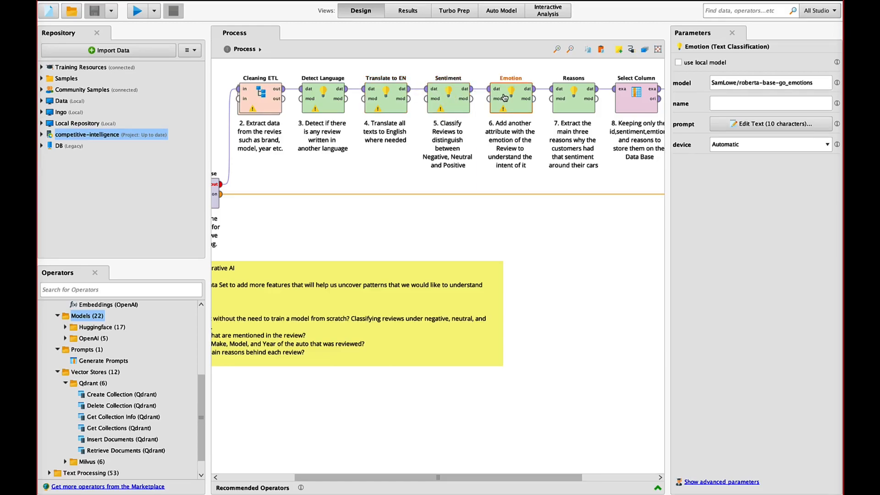
- Inspect the parameters of the Reasons operator, focusing on the model it uses
{"action": "left_click", "coordinate": [574, 95]}
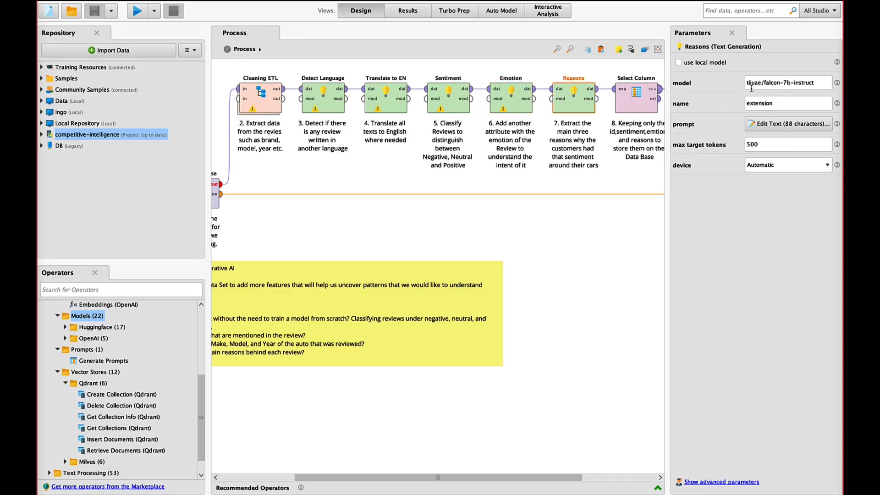
{"action": "left_click_drag", "start_coordinate": [822, 81], "coordinate": [744, 83]}
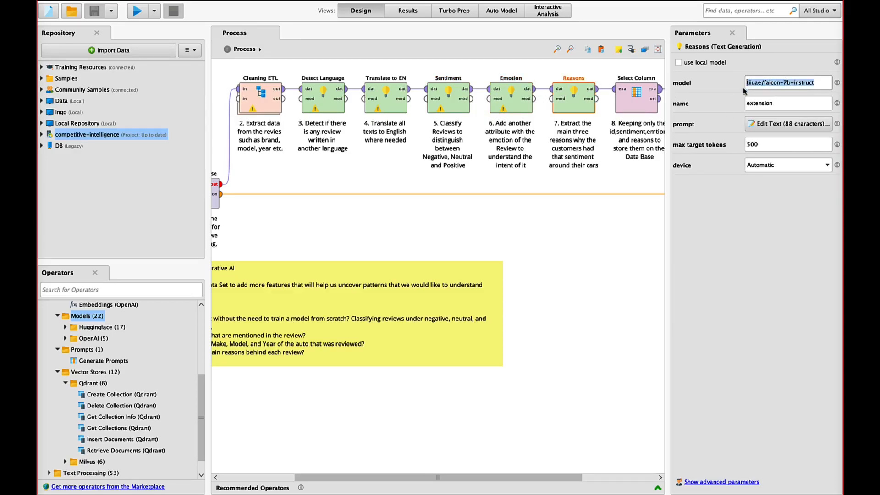
{"action": "left_click", "coordinate": [588, 284]}
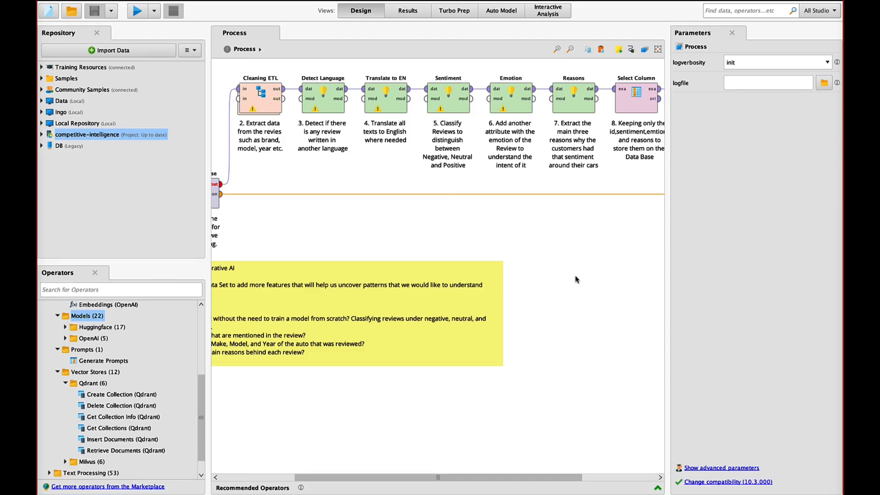
{"action": "left_click", "coordinate": [573, 103]}
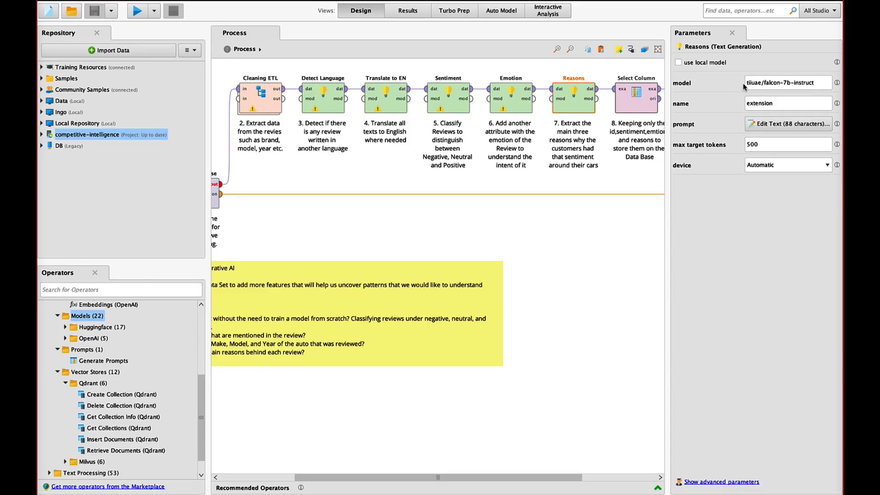
- Show the results, examine the Positive Reasons column of gen_ai_result, and switch to the Confusion Matrix performance result
{"action": "left_click", "coordinate": [422, 17]}
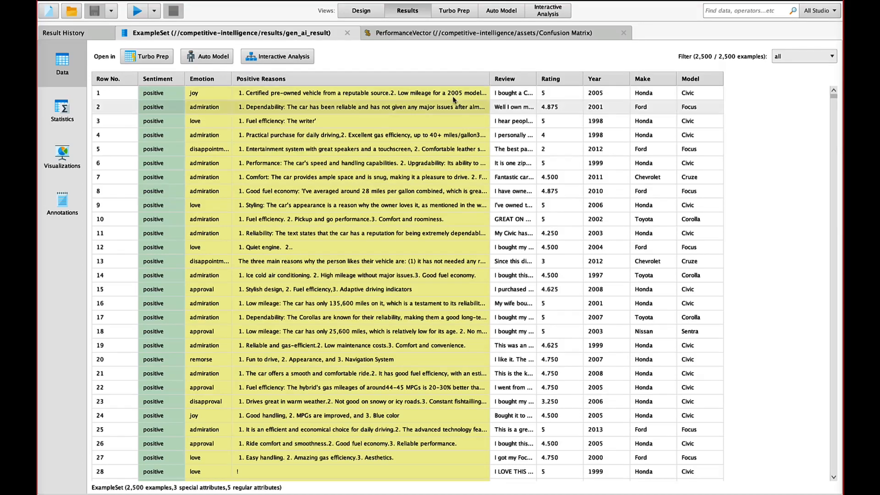
{"action": "left_click", "coordinate": [401, 294]}
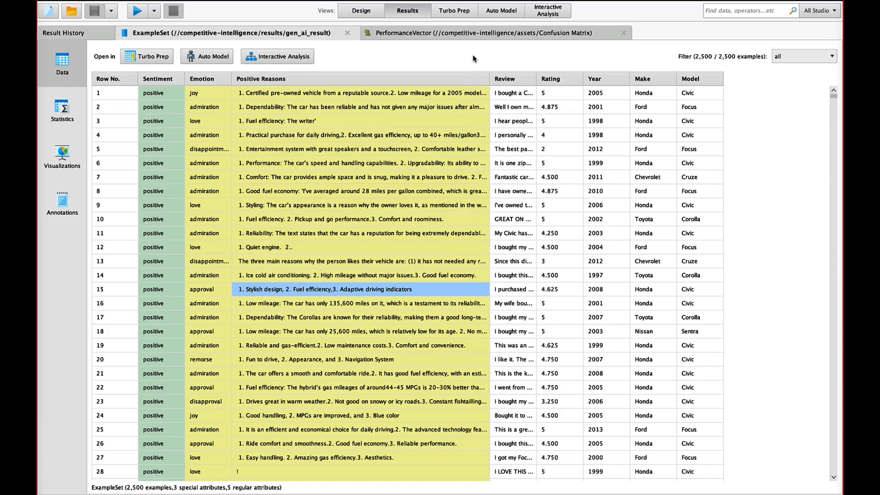
{"action": "left_click", "coordinate": [476, 37]}
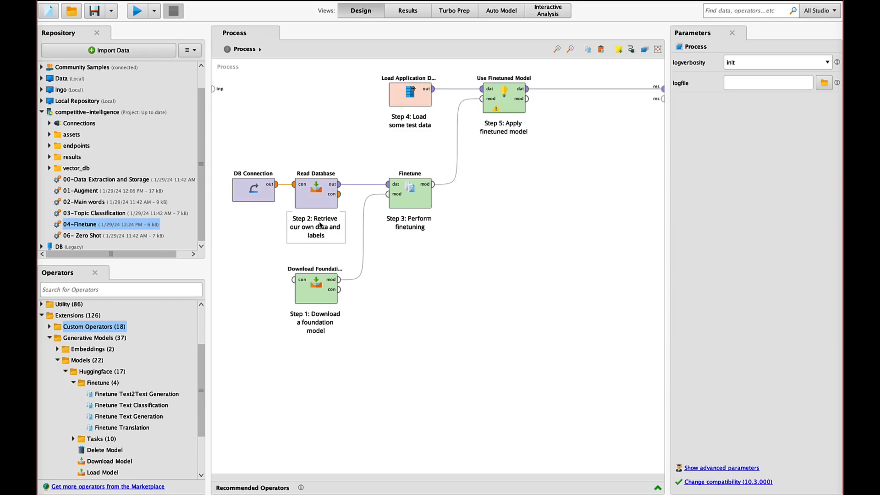
- In the 04-Finetune process, inspect the Download Foundation Model parameters and the device options of the Finetune operator
{"action": "left_click", "coordinate": [314, 288]}
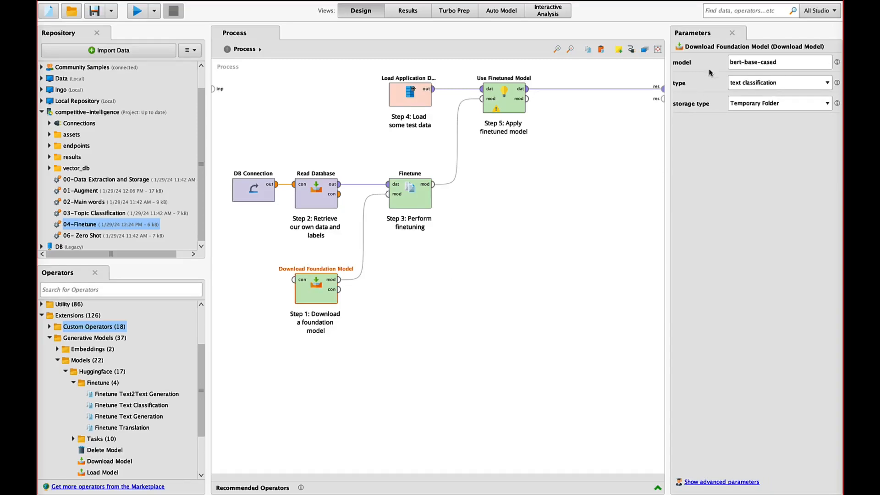
{"action": "left_click", "coordinate": [412, 196]}
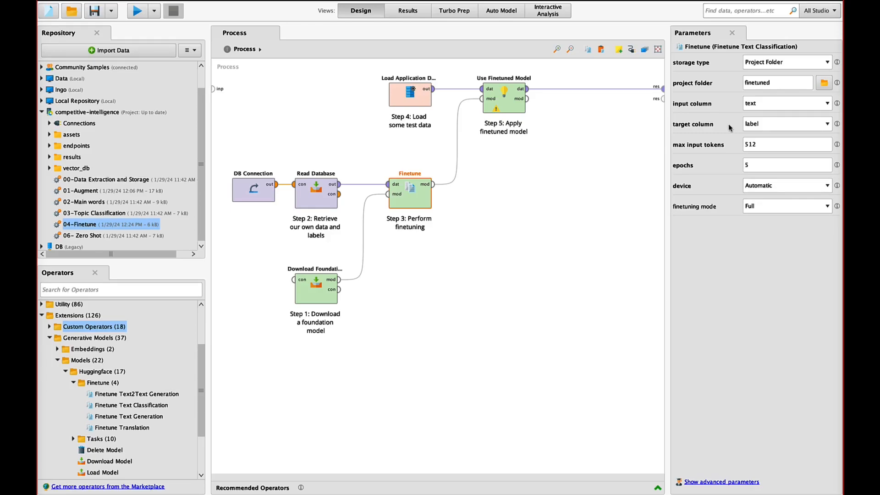
{"action": "left_click", "coordinate": [825, 188]}
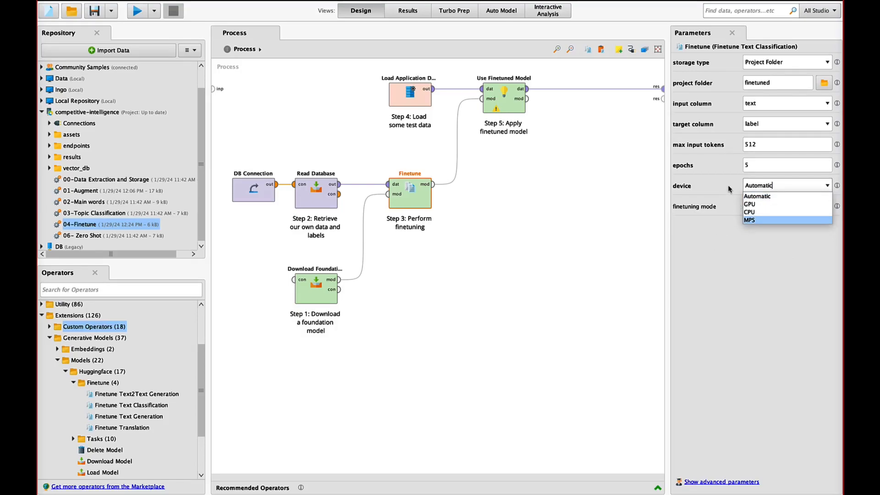
{"action": "left_click", "coordinate": [687, 187]}
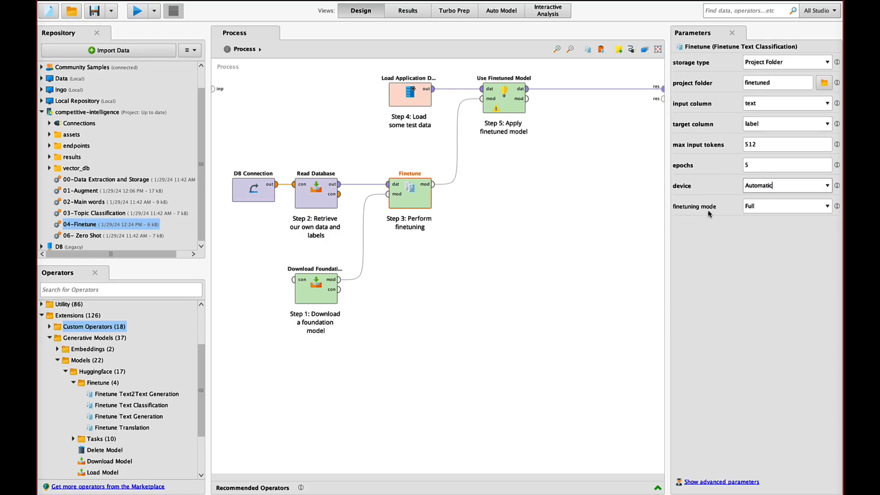
- Set the Finetune operator's finetuning mode to PEFT / LoRA and show its advanced parameters
{"action": "left_click", "coordinate": [825, 208]}
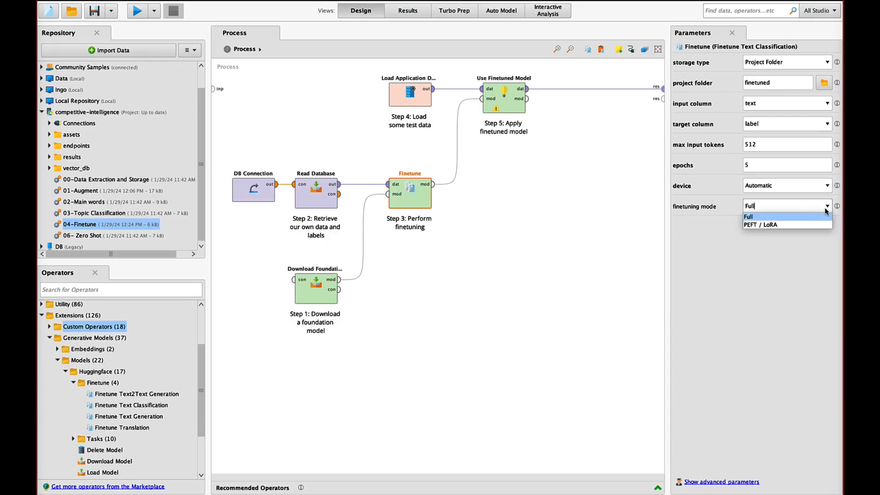
{"action": "left_click", "coordinate": [812, 224]}
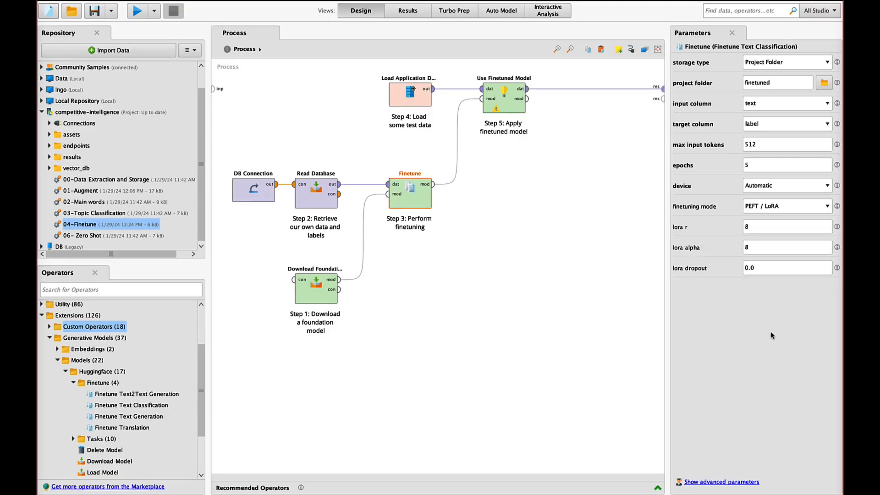
{"action": "left_click", "coordinate": [731, 481]}
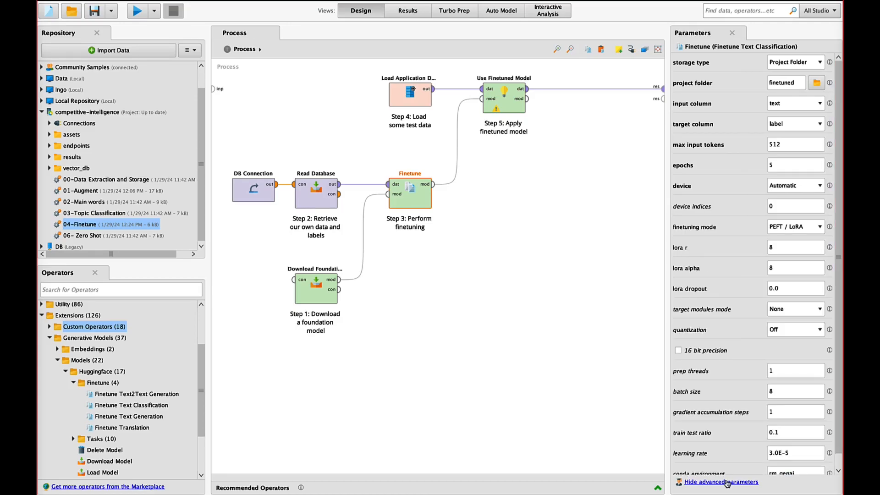
- Examine the quantization options among the Finetune operator's advanced parameters
{"action": "scroll", "coordinate": [774, 353], "scroll_direction": "down", "scroll_amount": 1}
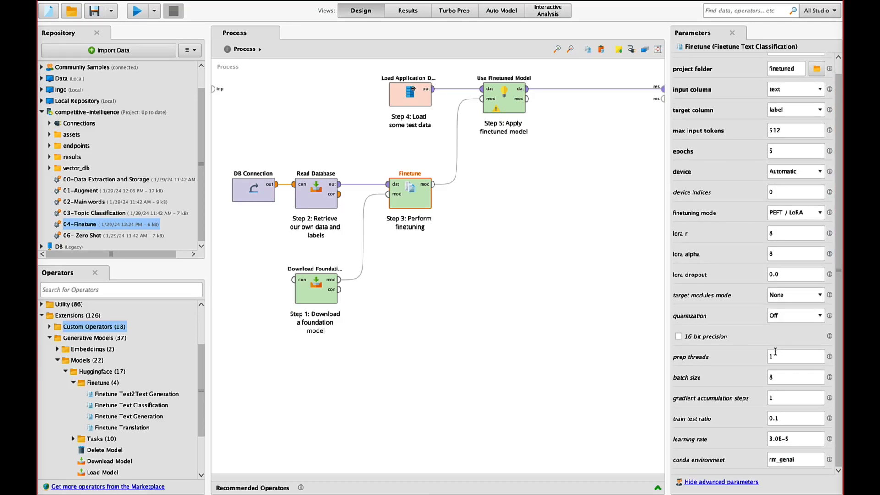
{"action": "left_click", "coordinate": [820, 316]}
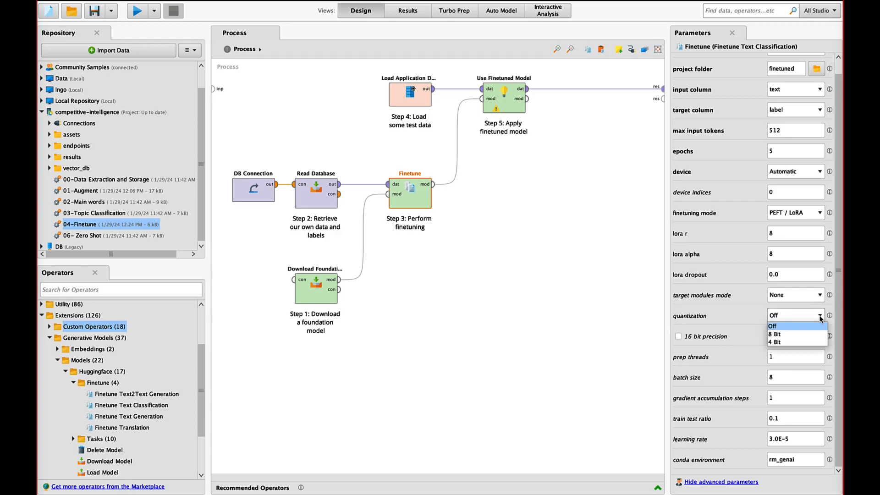
{"action": "left_click", "coordinate": [820, 316]}
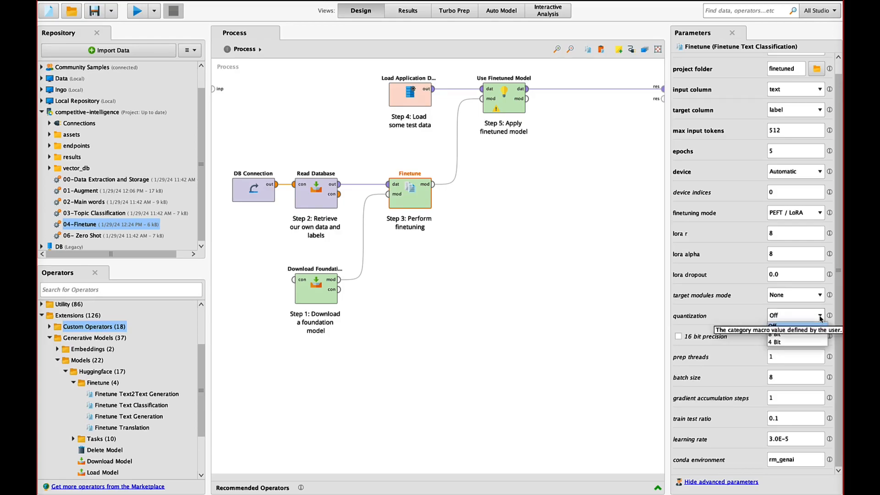
{"action": "left_click", "coordinate": [819, 316]}
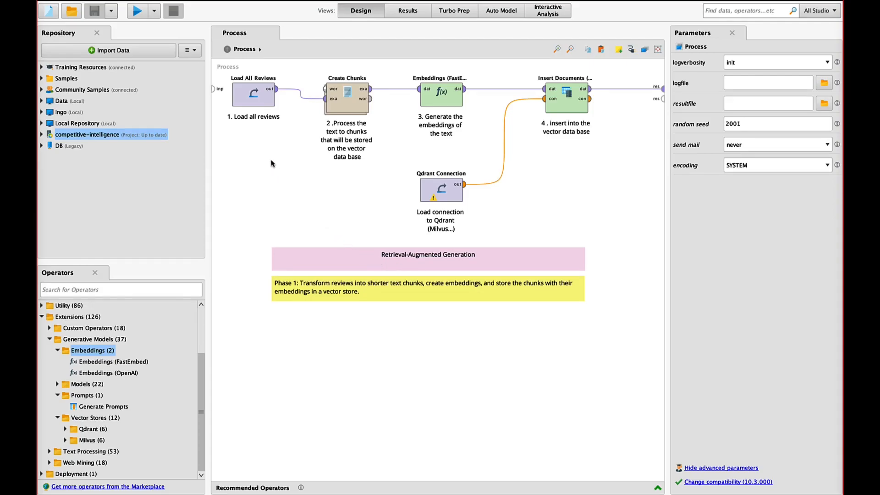
- Inspect the Tokenize and Window Document settings inside Create Chunks, and the parameters of the Embeddings and Insert Documents operators
{"action": "left_click", "coordinate": [339, 103]}
{"action": "double_click", "coordinate": [340, 103]}
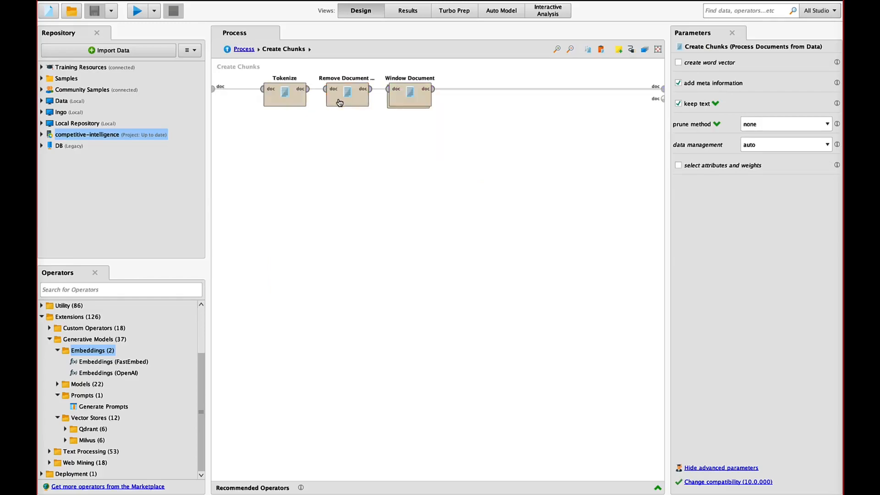
{"action": "left_click", "coordinate": [291, 103]}
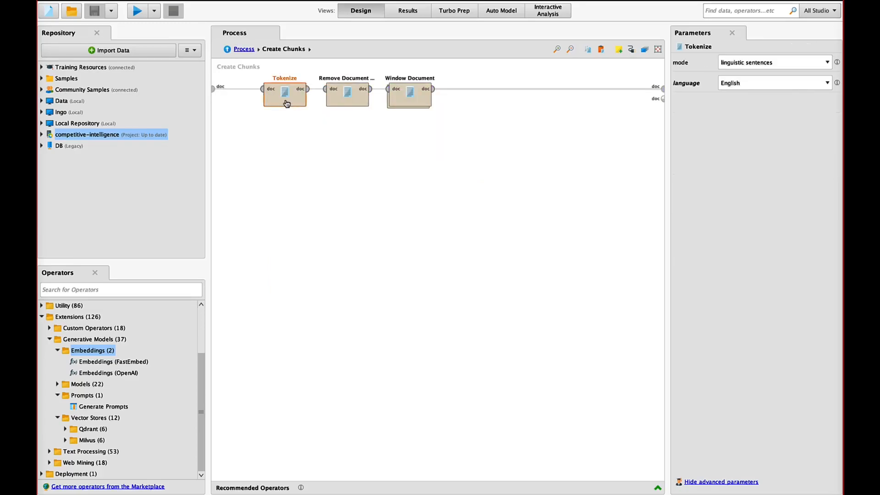
{"action": "left_click", "coordinate": [399, 104]}
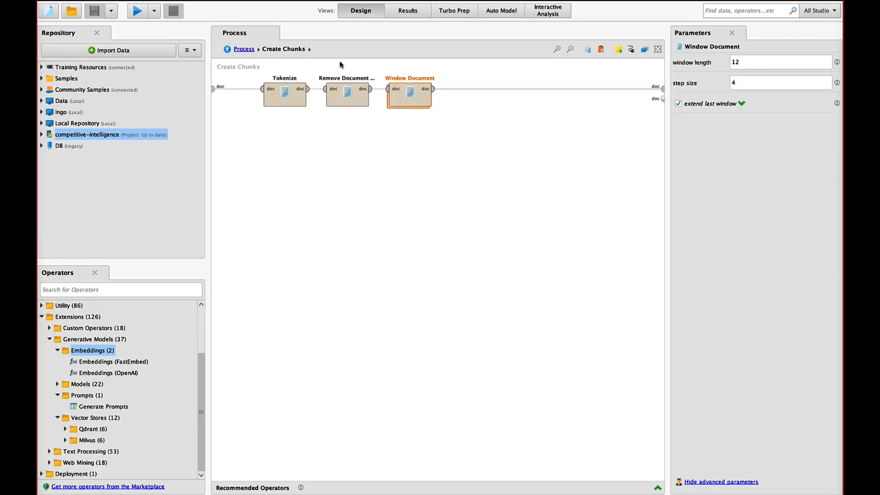
{"action": "left_click", "coordinate": [242, 49]}
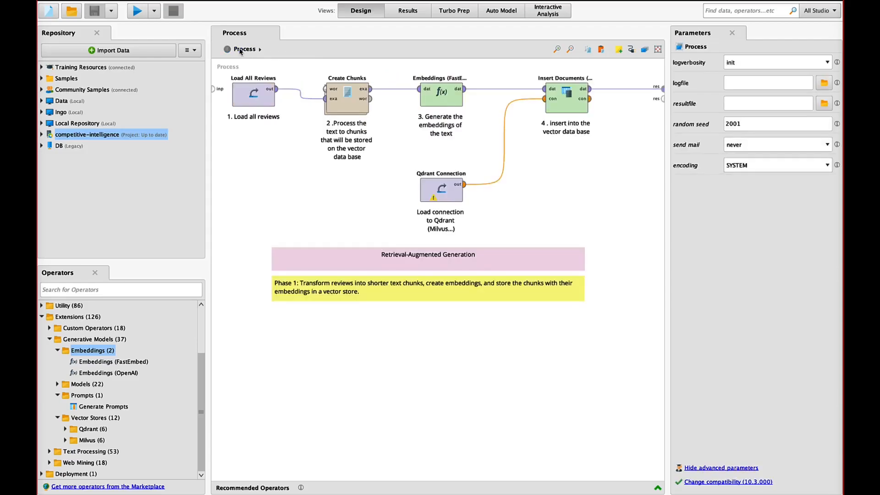
{"action": "left_click", "coordinate": [450, 108]}
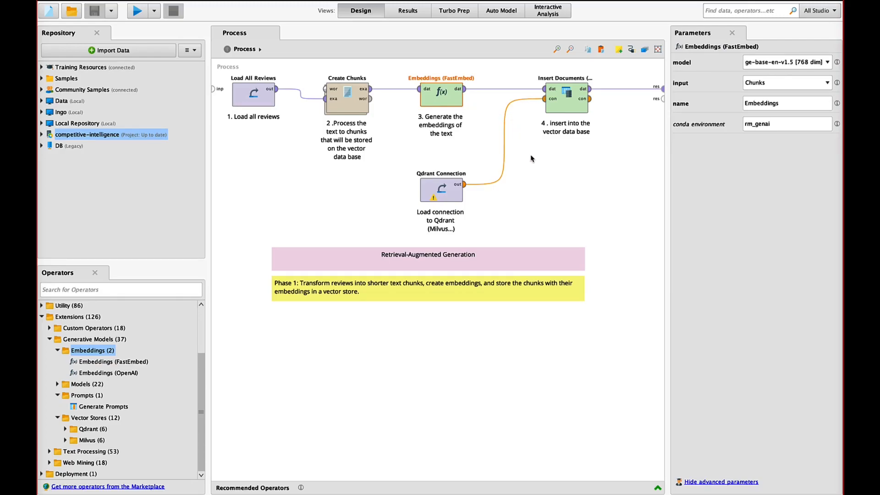
{"action": "left_click", "coordinate": [568, 110]}
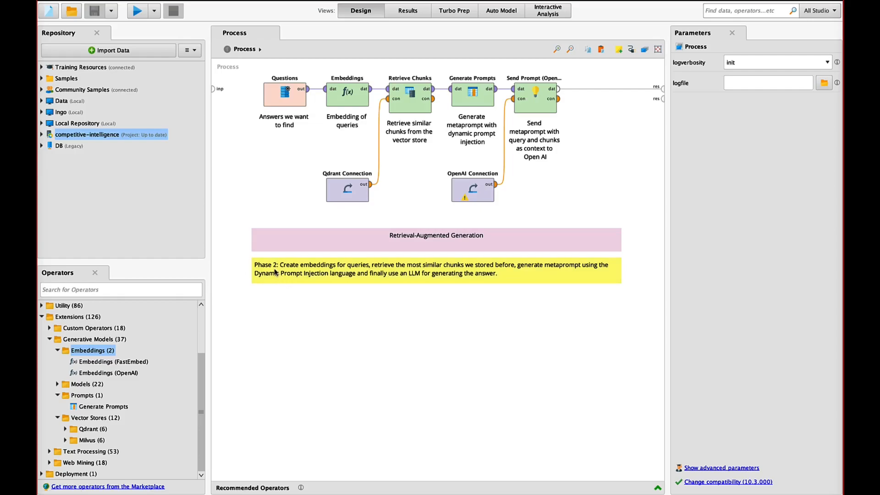
- Review the query list in the Questions operator's input CSV text in the phase 2 process, leaving it unedited
{"action": "left_click", "coordinate": [288, 93]}
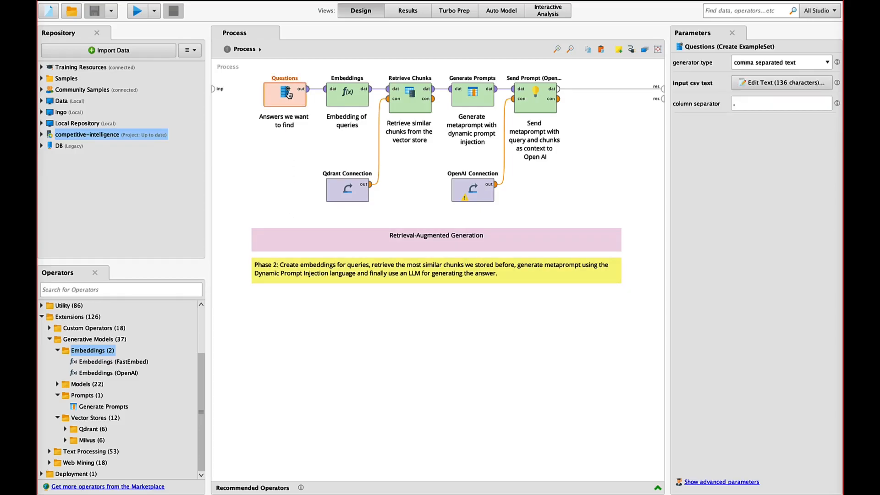
{"action": "left_click", "coordinate": [770, 83]}
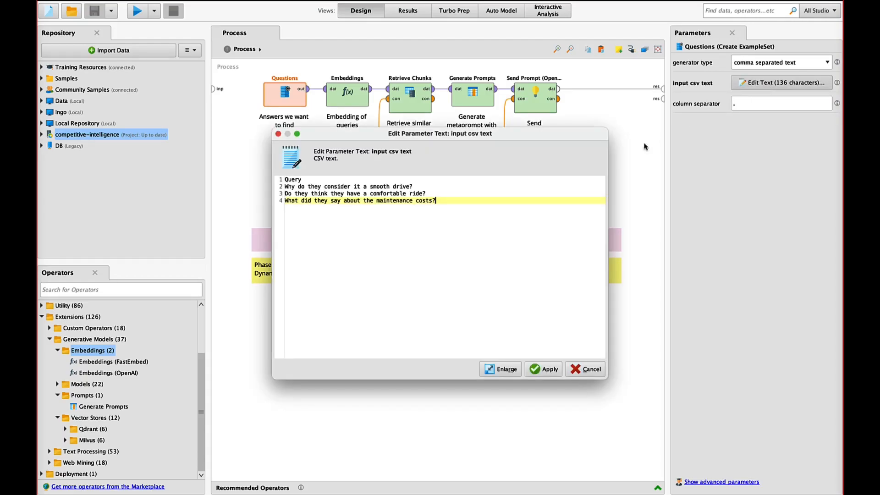
{"action": "left_click", "coordinate": [424, 187]}
{"action": "left_click", "coordinate": [448, 192]}
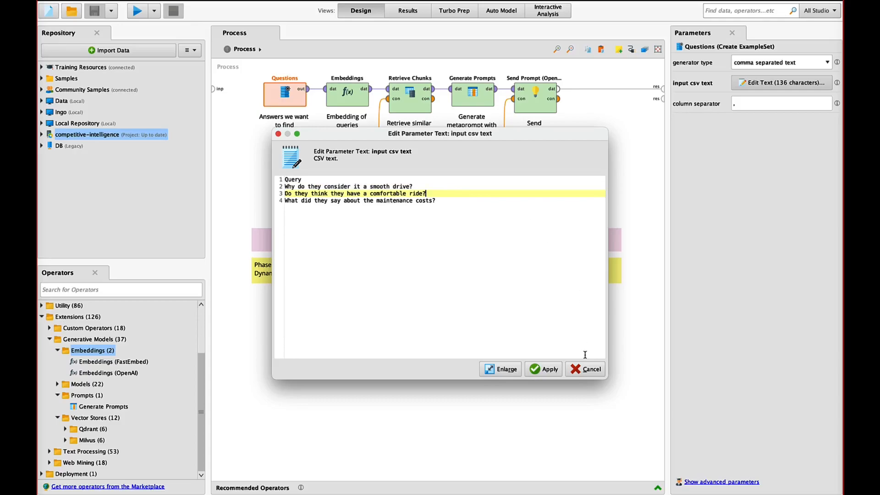
{"action": "left_click", "coordinate": [589, 367]}
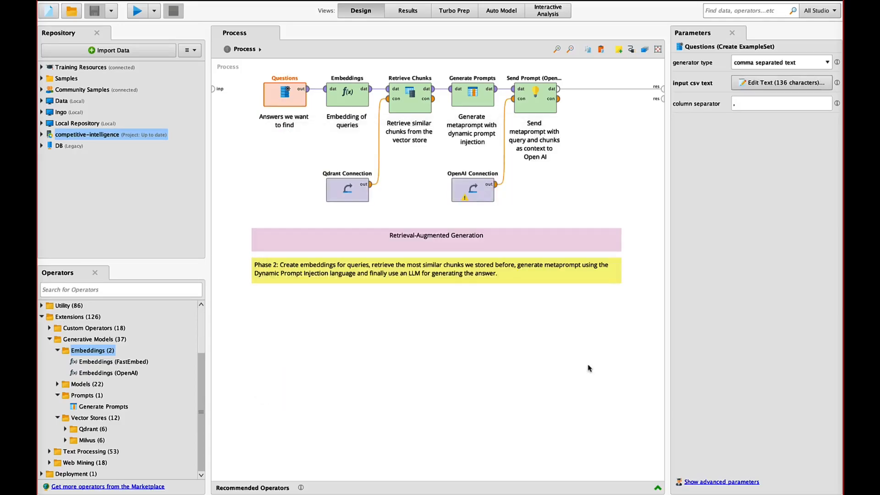
- Inspect the parameters of the Embeddings operator and the number of results in the Retrieve Chunks operator
{"action": "left_click", "coordinate": [342, 96]}
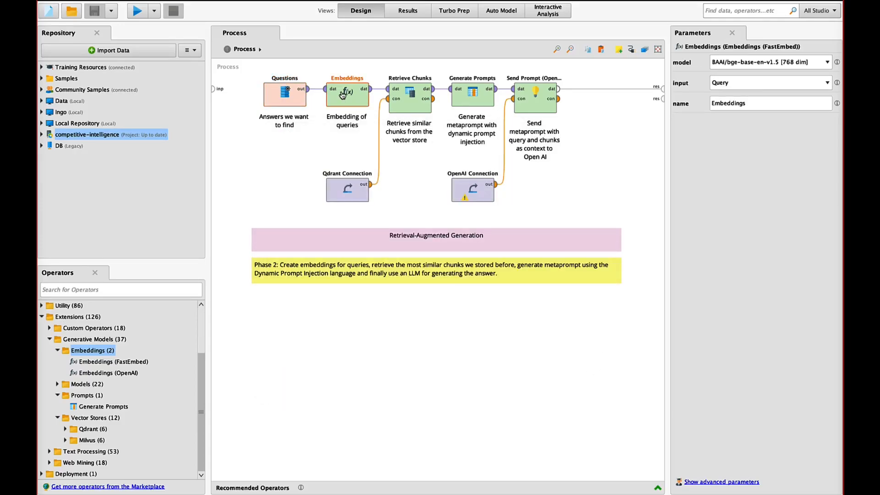
{"action": "left_click", "coordinate": [409, 91]}
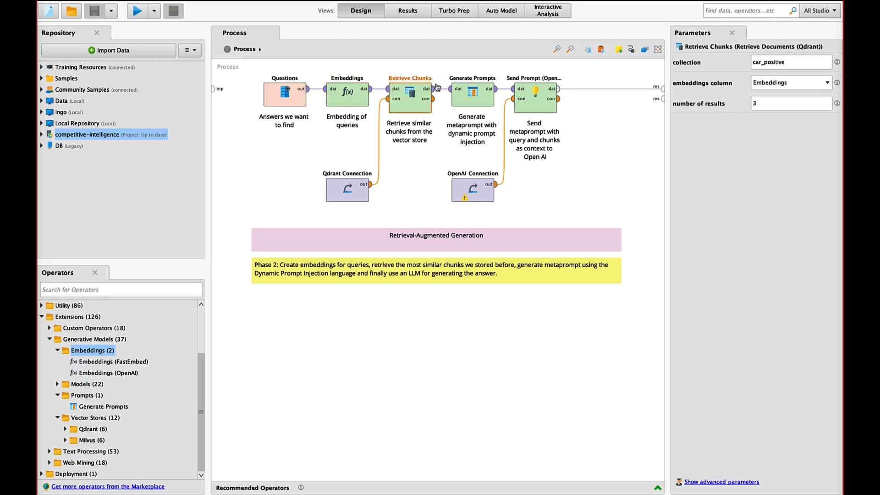
{"action": "left_click", "coordinate": [773, 103]}
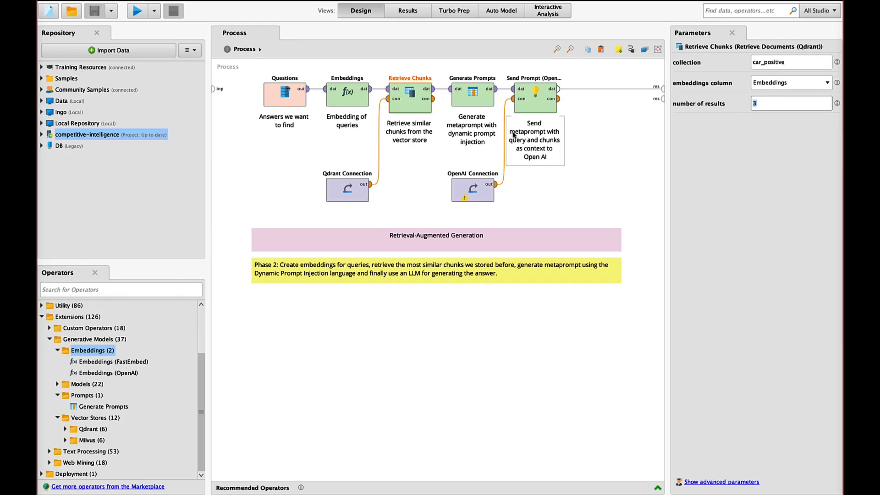
- Review the Generate Prompts metaprompt text, including its [[Query]] and [[result_1_Chunks]] to [[result_3_Chunks]] placeholders, leaving it unedited
{"action": "left_click", "coordinate": [466, 101]}
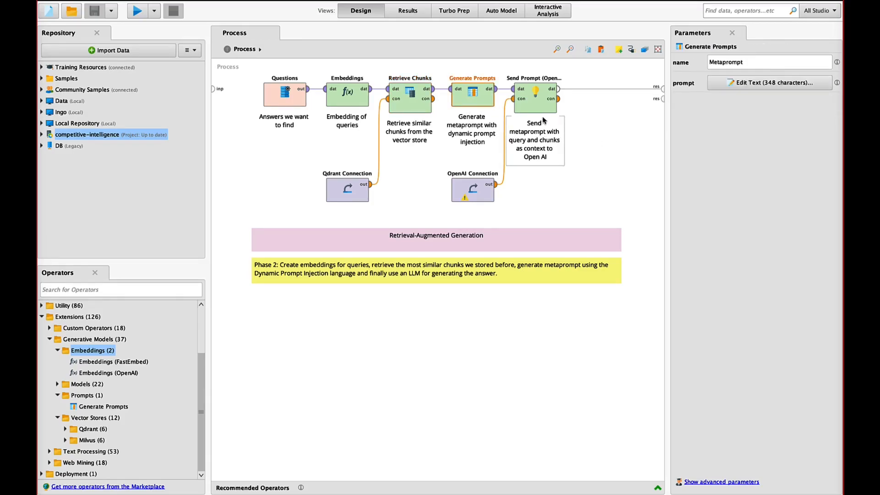
{"action": "left_click", "coordinate": [730, 87]}
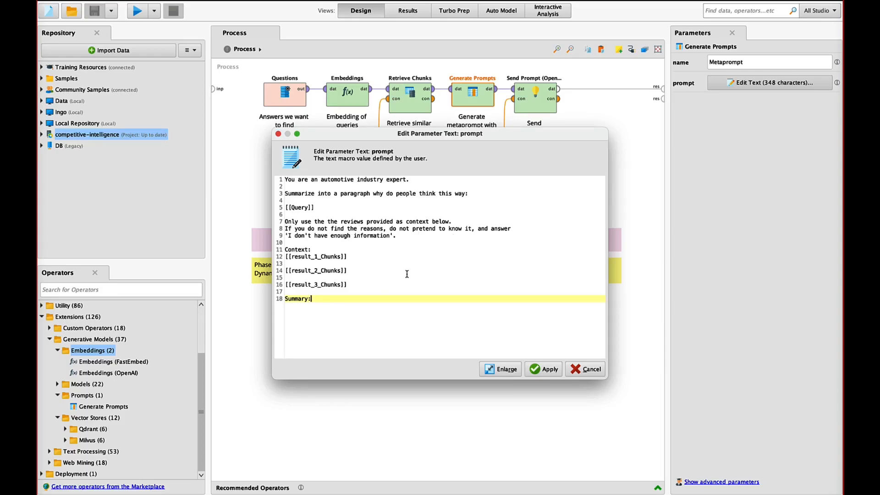
{"action": "left_click_drag", "start_coordinate": [322, 208], "coordinate": [279, 208]}
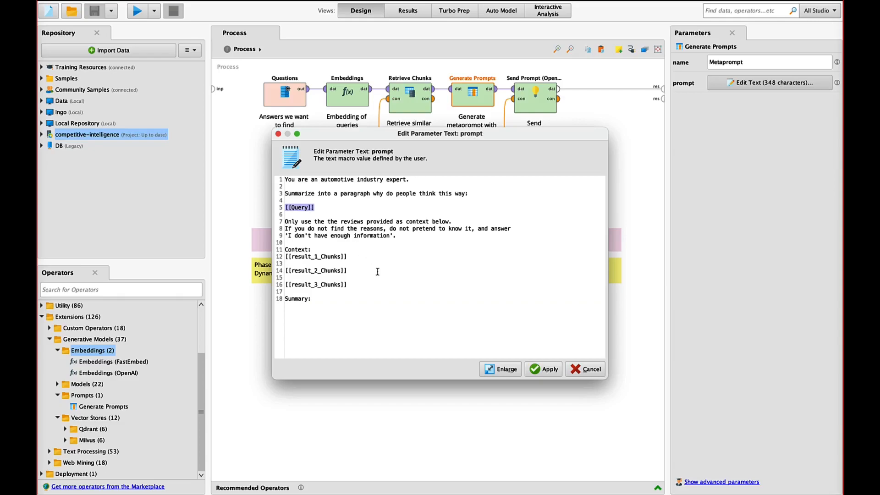
{"action": "left_click_drag", "start_coordinate": [359, 287], "coordinate": [283, 257]}
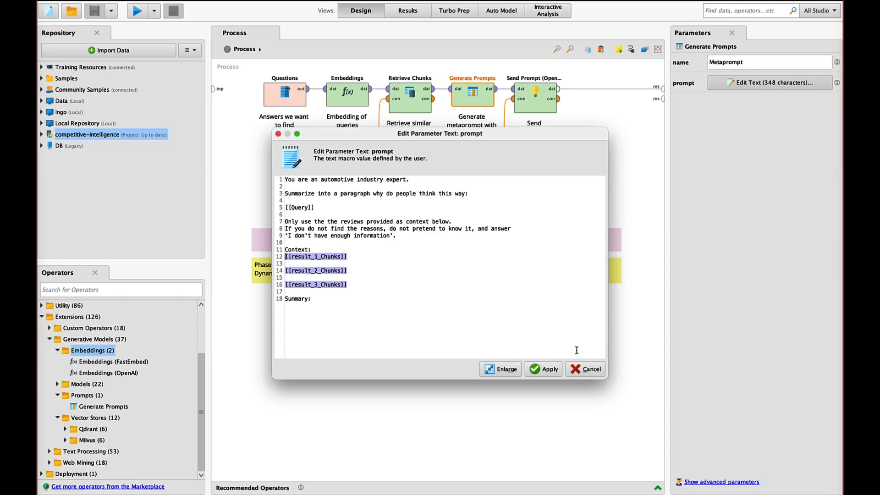
{"action": "left_click", "coordinate": [586, 368]}
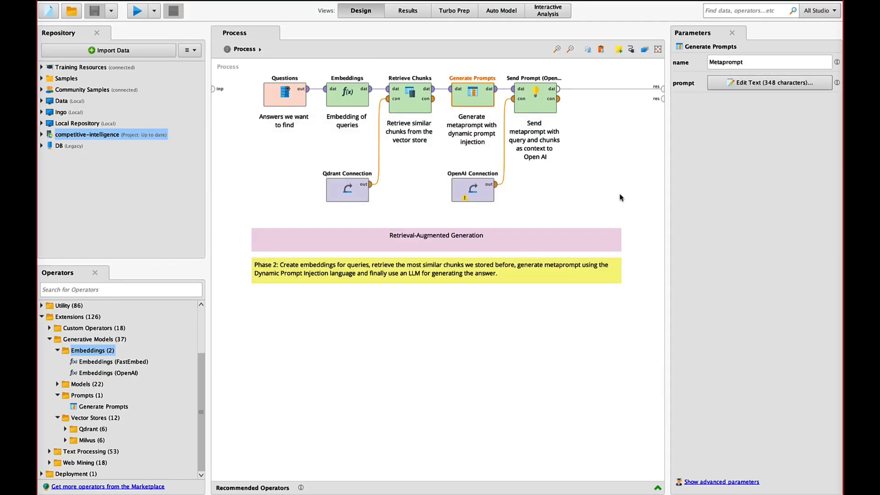
- Inspect the Send Prompt (OpenAI) parameters, and read the full Summary for the smooth drive query in the RAG Results
{"action": "left_click", "coordinate": [532, 100]}
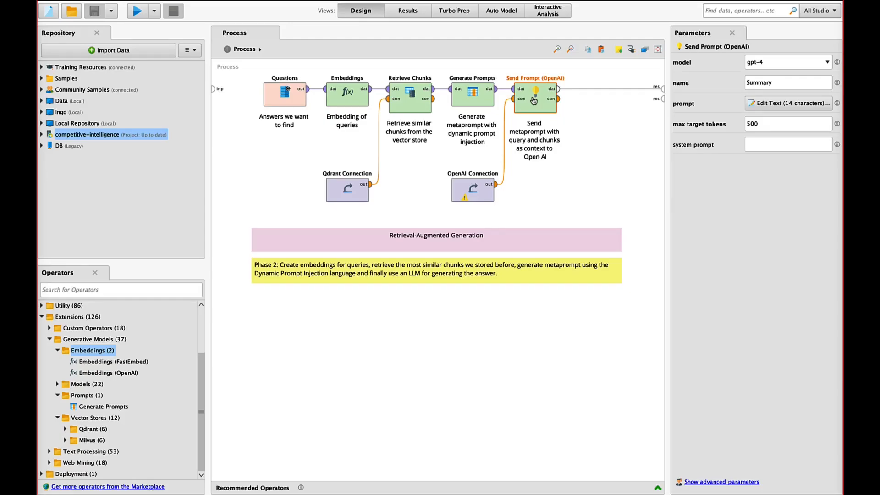
{"action": "left_click", "coordinate": [416, 16]}
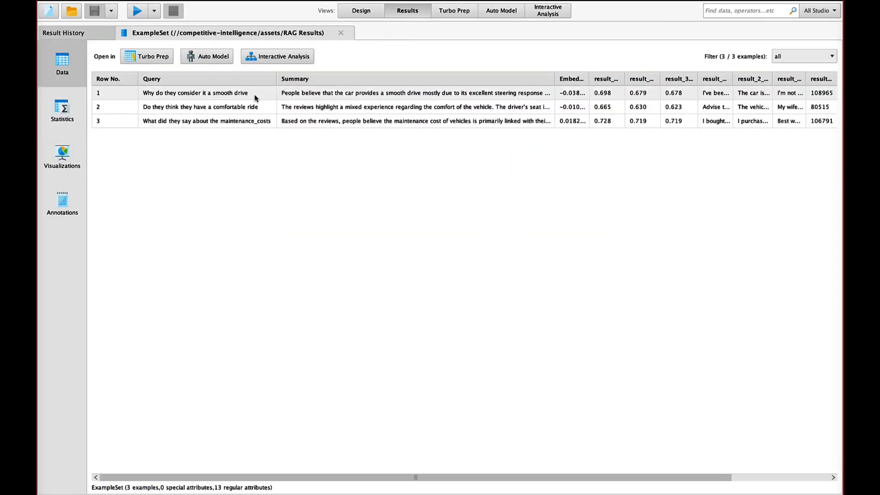
{"action": "left_click", "coordinate": [303, 94]}
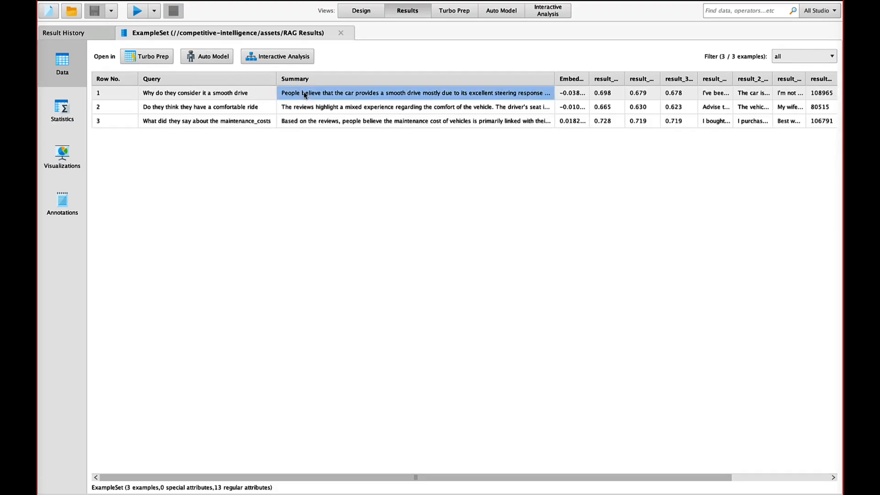
{"action": "mouse_move", "coordinate": [304, 94]}
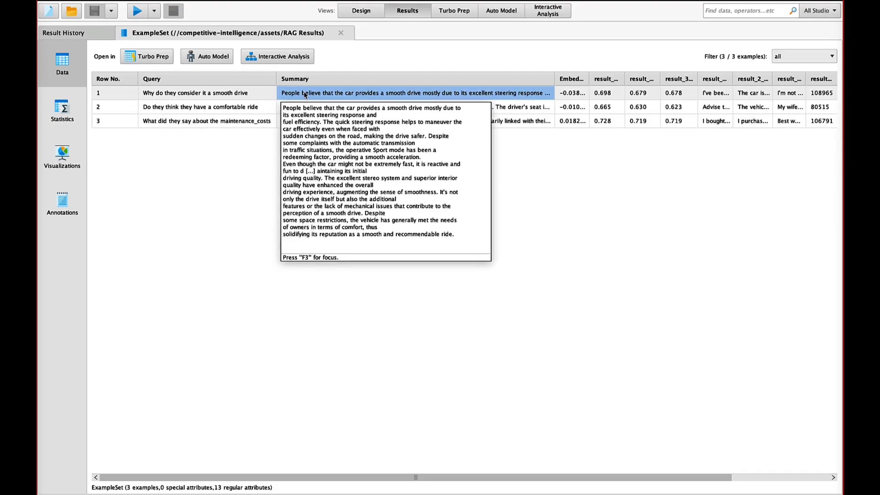
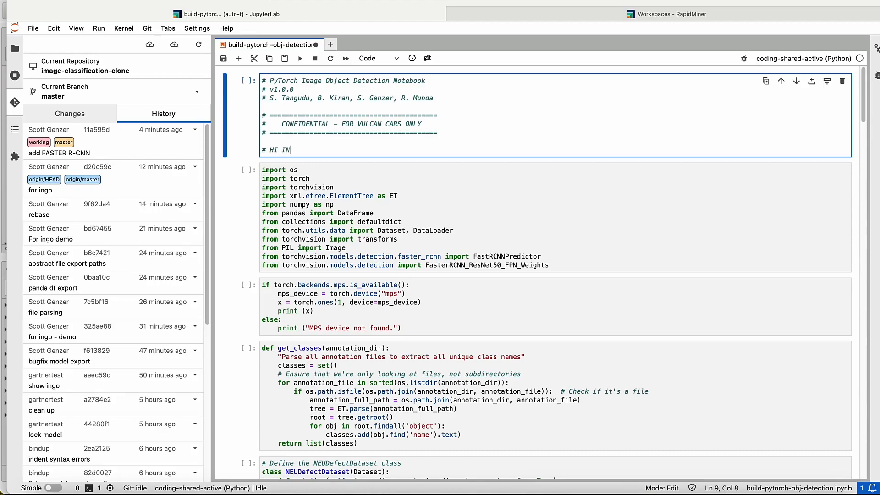
- Complete the greeting comment in the notebook's first cell, then save and stage build-pytorch-obj-detection.ipynb
{"action": "type", "text": "GO"}
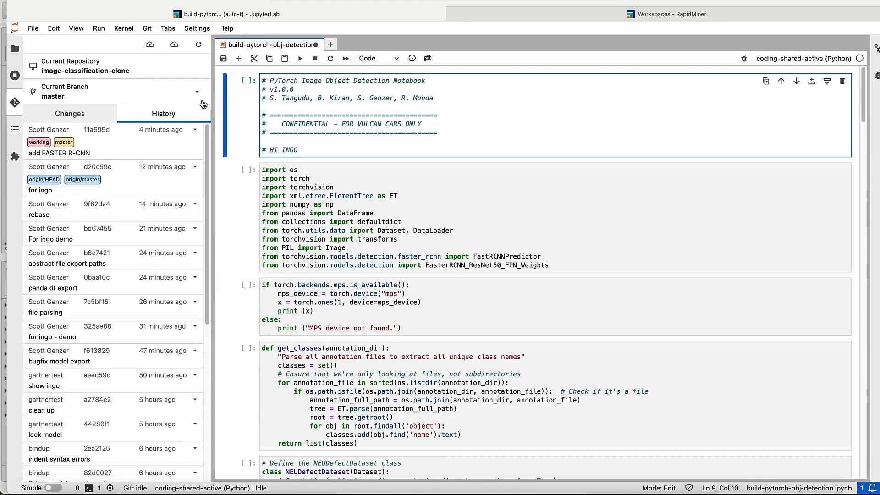
{"action": "left_click", "coordinate": [223, 59]}
{"action": "left_click", "coordinate": [80, 115]}
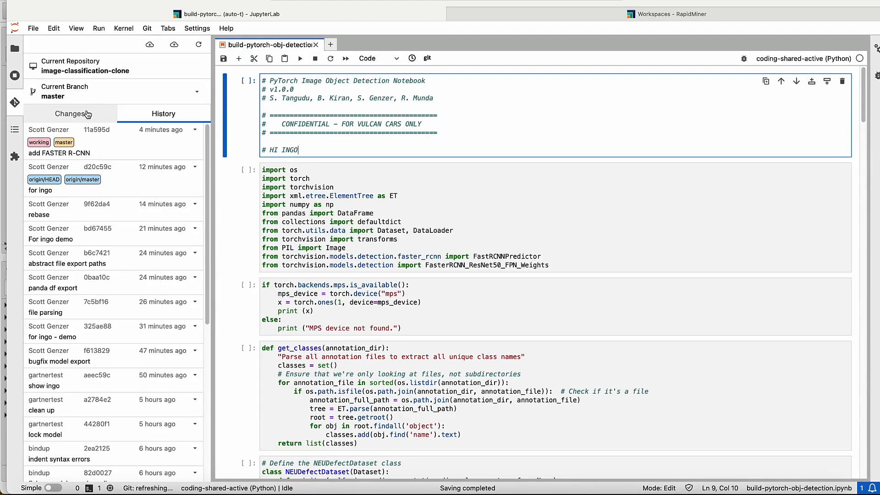
{"action": "left_click", "coordinate": [197, 165]}
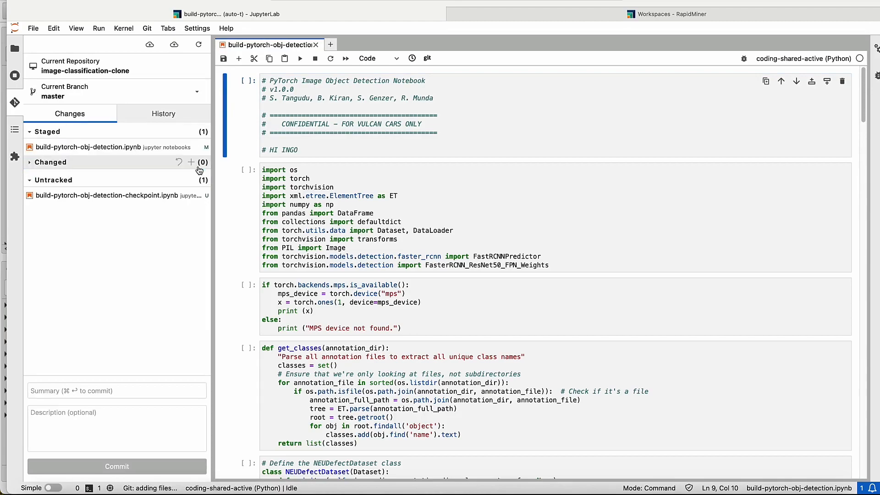
- Commit the staged notebook with a short summary dedicating it to the colleague by name, and push it to the remote repository
{"action": "left_click", "coordinate": [108, 390]}
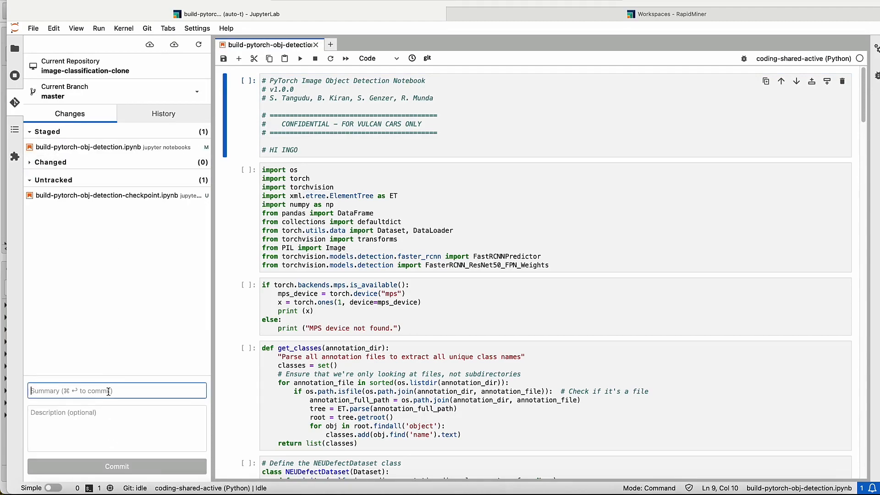
{"action": "type", "text": "FOR INGO"}
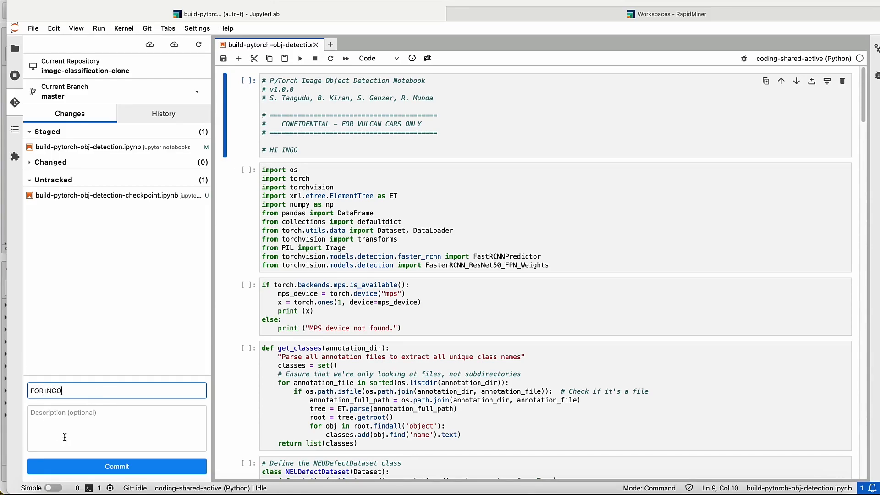
{"action": "left_click", "coordinate": [115, 466]}
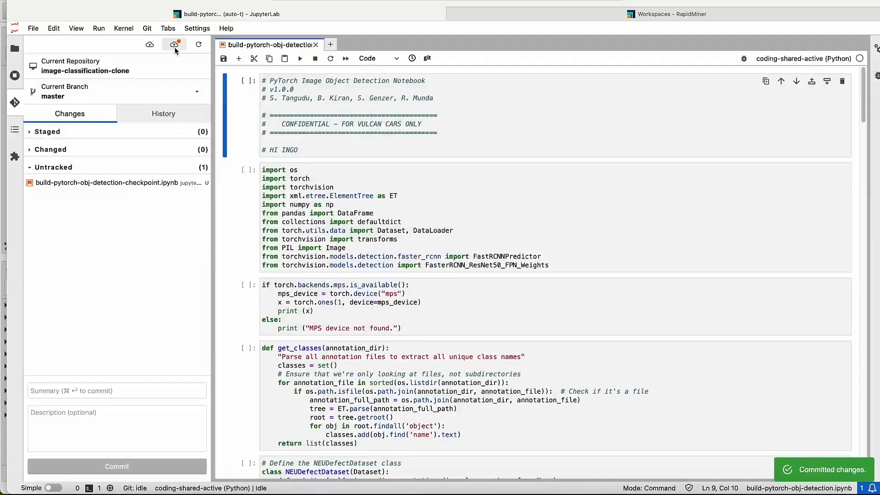
{"action": "left_click", "coordinate": [174, 46]}
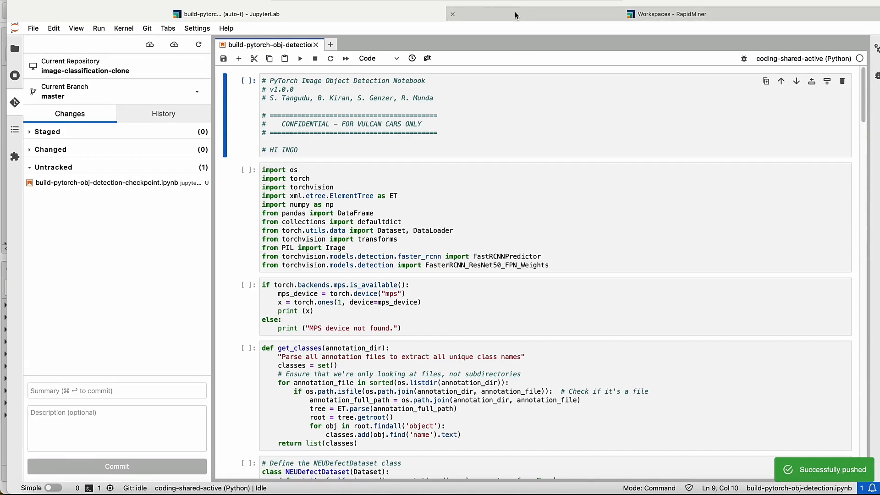
- Check the list of Coding Environments in the RapidMiner web platform and return to the Workspaces page
{"action": "left_click", "coordinate": [515, 12]}
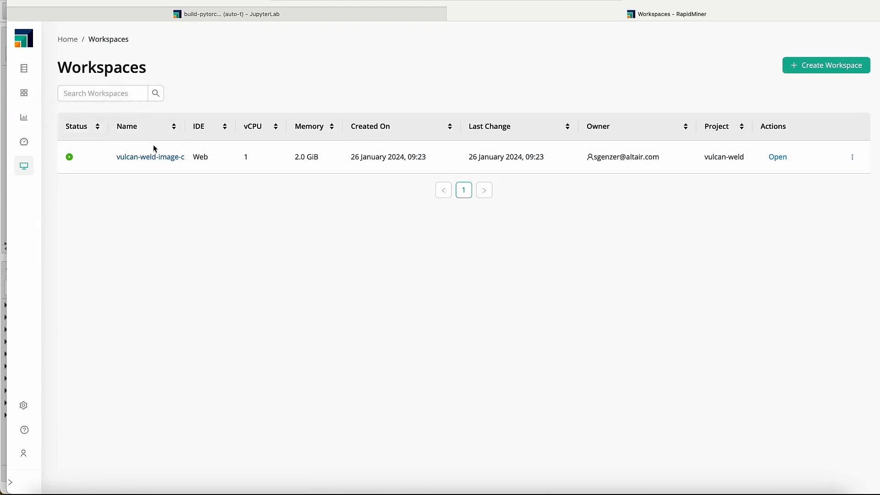
{"action": "mouse_move", "coordinate": [27, 405]}
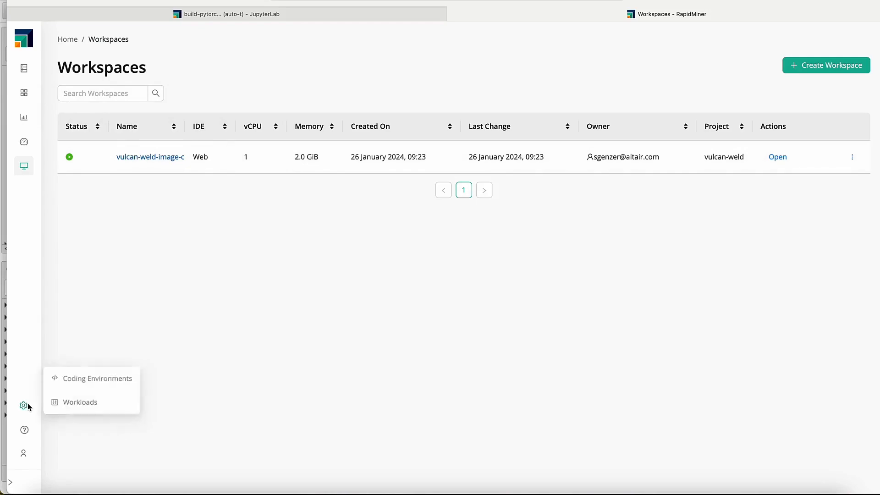
{"action": "left_click", "coordinate": [79, 379]}
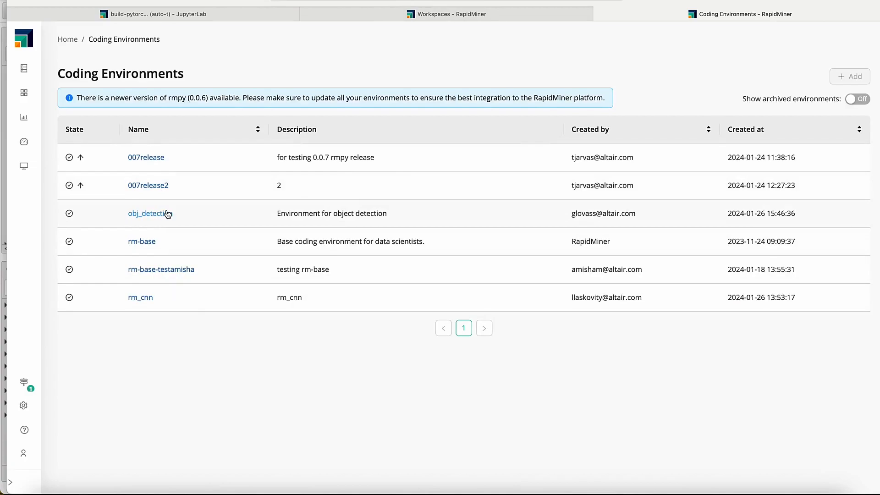
{"action": "left_click", "coordinate": [448, 14]}
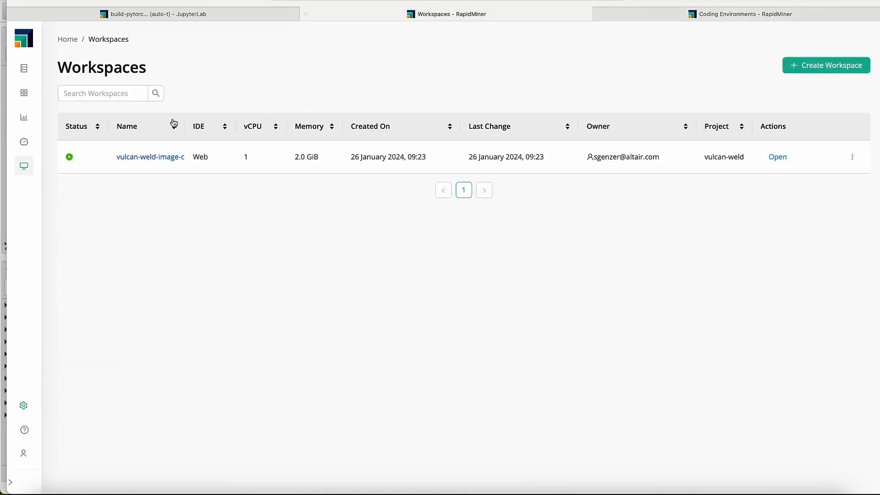
- Open the vulcan-weld workspace and check the greeting comment in the first cell of build-pytorch-obj-detection.ipynb
{"action": "left_click", "coordinate": [769, 158]}
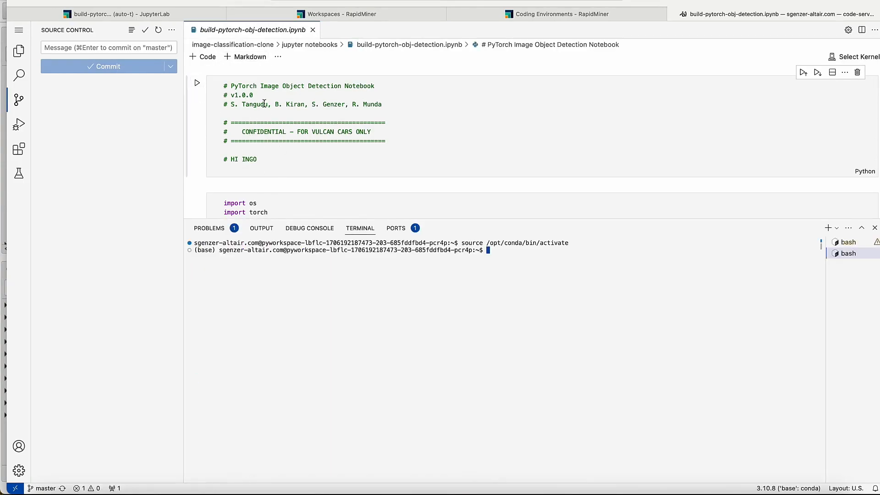
{"action": "left_click_drag", "start_coordinate": [263, 158], "coordinate": [223, 150]}
{"action": "left_click", "coordinate": [235, 153]}
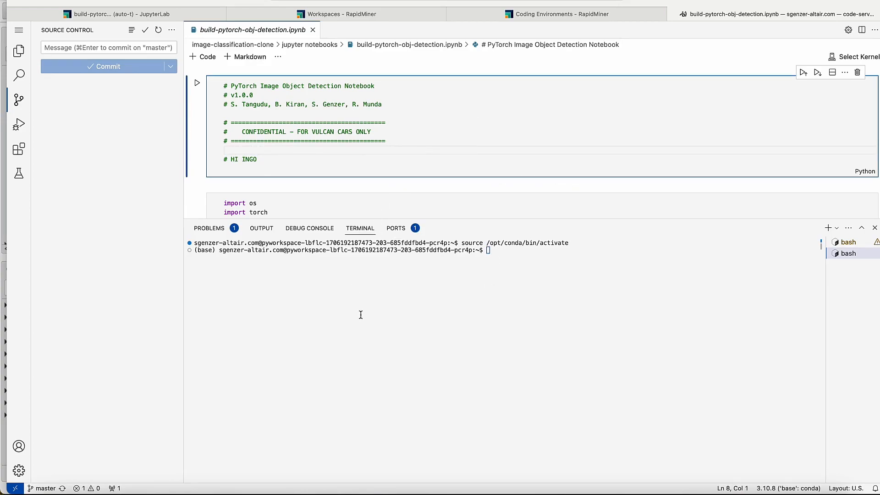
- Switch to RapidMiner Studio and pull the remote updates into the Snapshot History of the vulcan-warranty-gpu project
{"action": "left_click", "coordinate": [254, 488]}
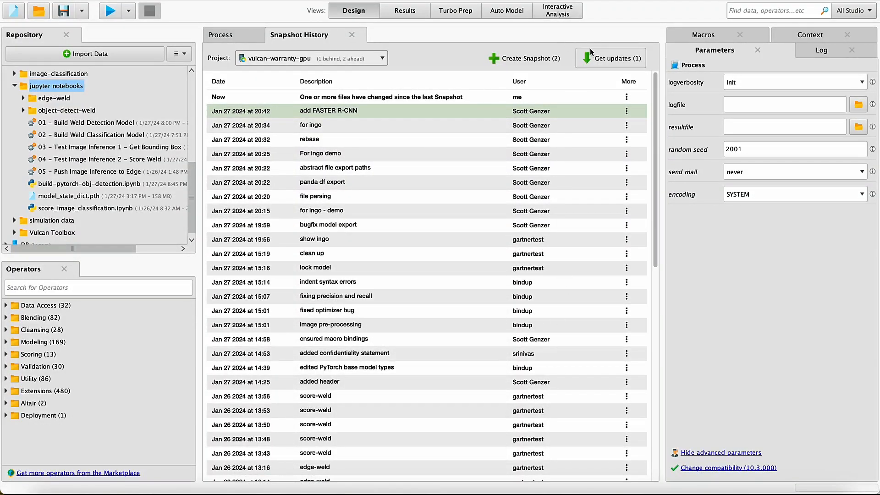
{"action": "left_click", "coordinate": [601, 57]}
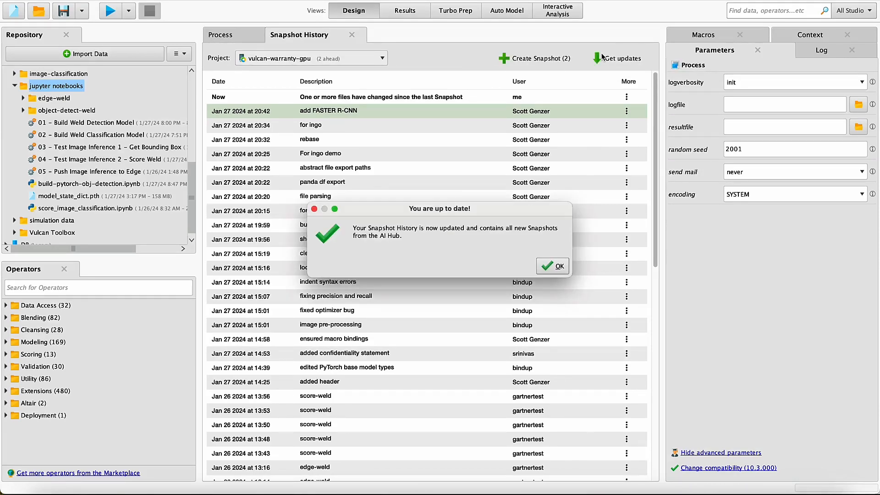
{"action": "left_click", "coordinate": [552, 267]}
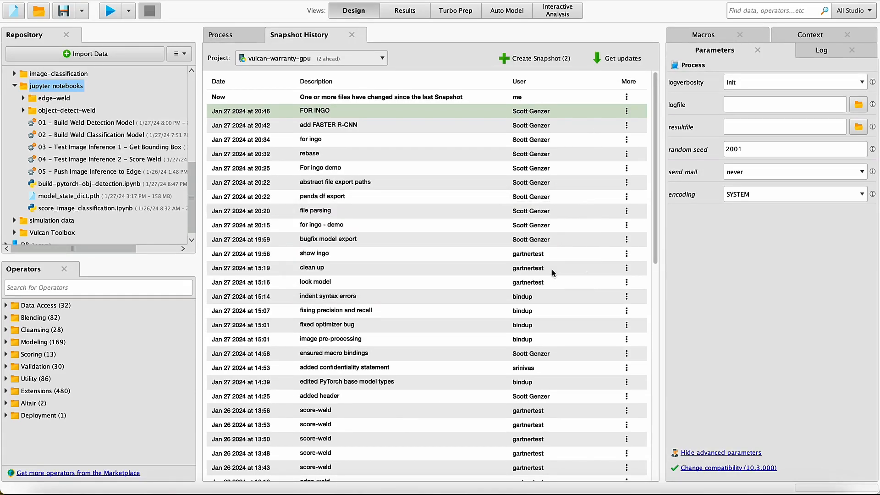
- Open the 01 - Build Weld Detection Model process and inspect its Open File operator's notebook source, selecting Execute Python last
{"action": "left_click", "coordinate": [243, 41]}
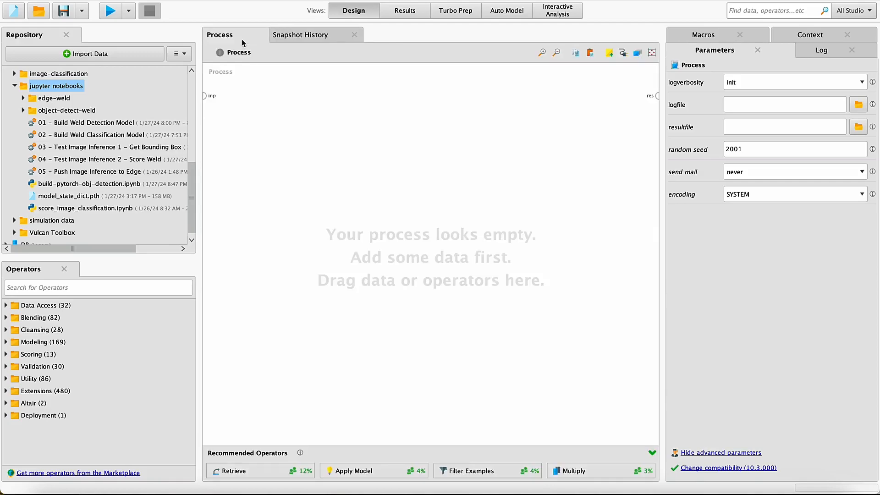
{"action": "scroll", "coordinate": [96, 180], "scroll_direction": "down", "scroll_amount": 1}
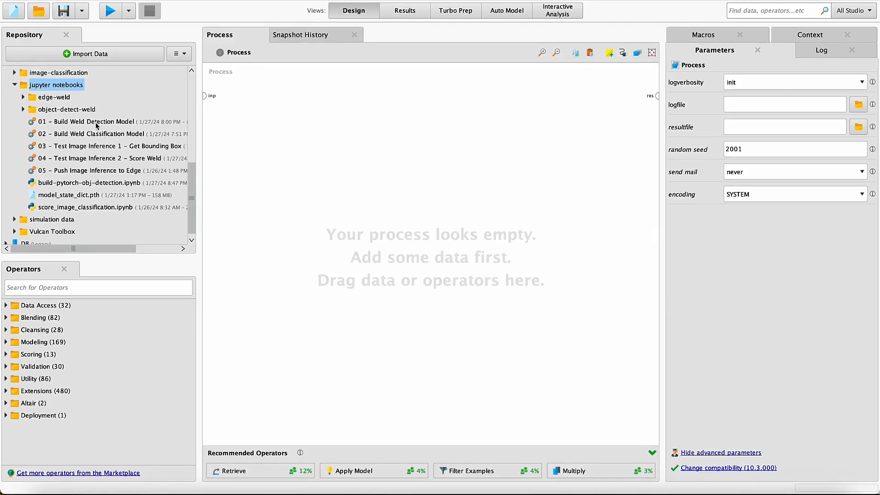
{"action": "left_click", "coordinate": [77, 184]}
{"action": "left_click", "coordinate": [87, 208]}
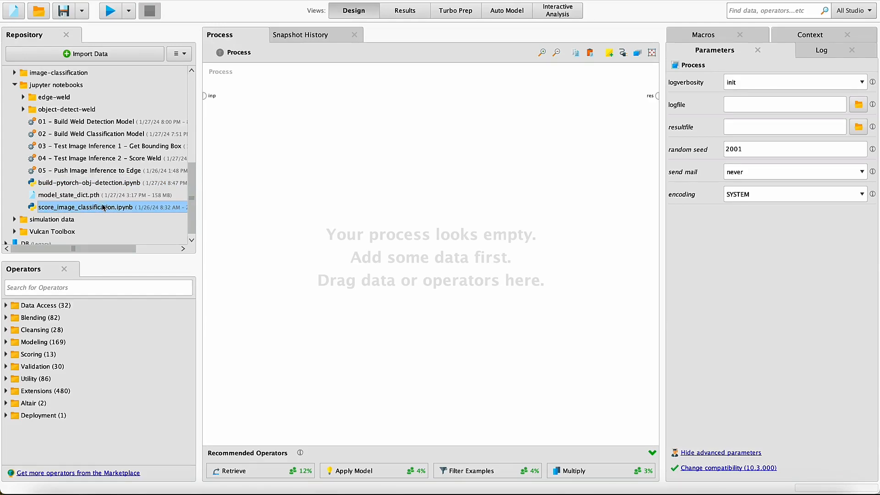
{"action": "double_click", "coordinate": [74, 126]}
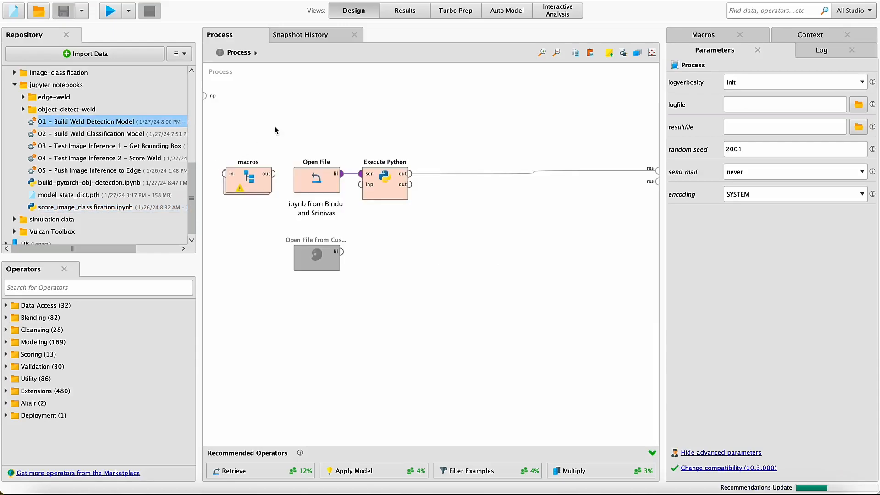
{"action": "left_click", "coordinate": [319, 183]}
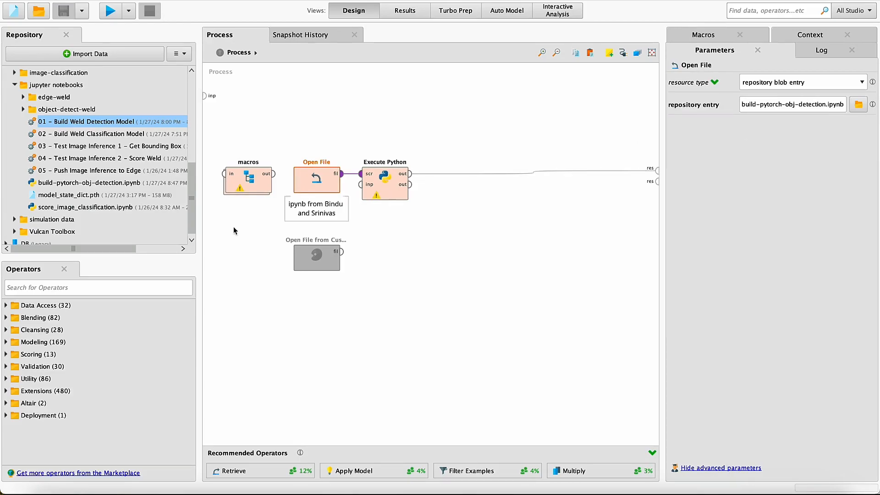
{"action": "left_click", "coordinate": [384, 181]}
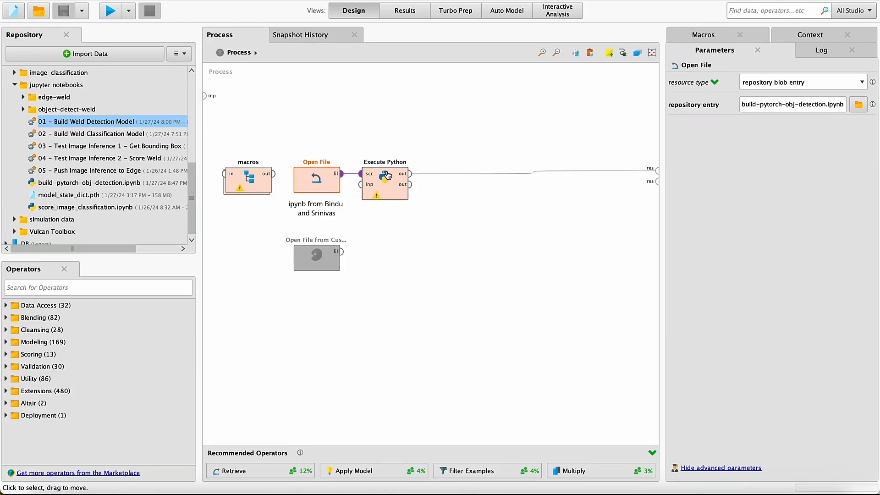
- Run the weld detection process with a cleared log, and stop it while Execute Python is still running
{"action": "left_click", "coordinate": [815, 55]}
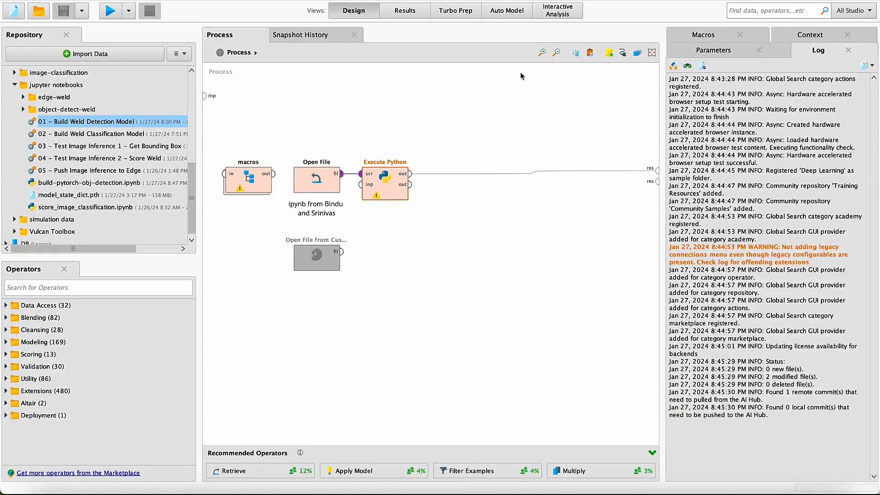
{"action": "left_click", "coordinate": [673, 65]}
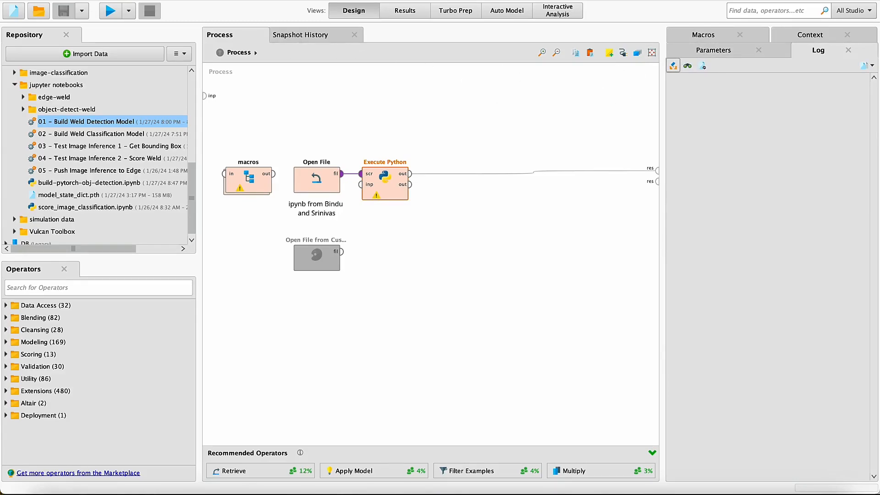
{"action": "left_click", "coordinate": [109, 10]}
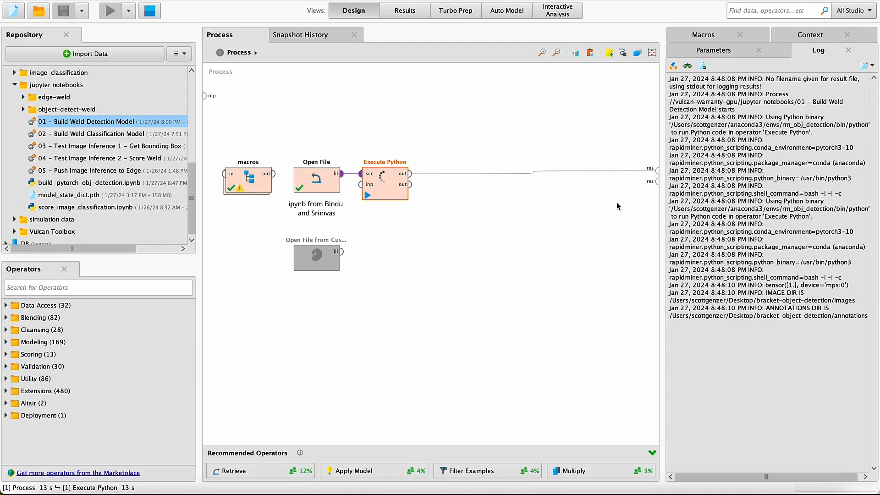
{"action": "left_click", "coordinate": [154, 17]}
- Look through the edge-weld folder and the jupyter notebooks folder's files, including class_list_df.csv and model_state_dict.pth
{"action": "left_click", "coordinate": [24, 96]}
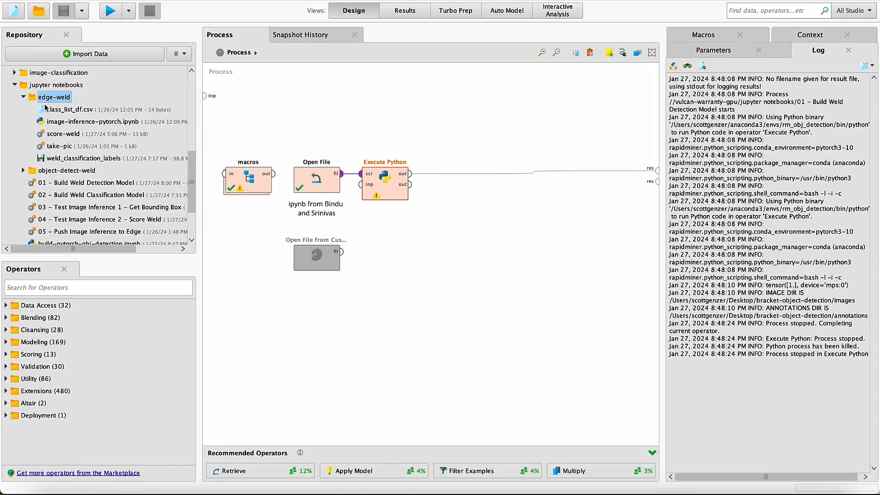
{"action": "left_click", "coordinate": [62, 112]}
{"action": "scroll", "coordinate": [115, 160], "scroll_direction": "down", "scroll_amount": 4}
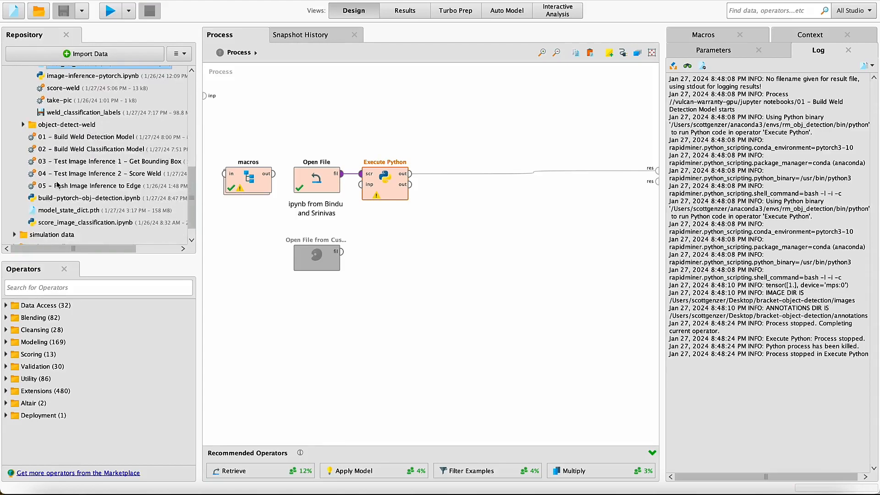
{"action": "left_click", "coordinate": [173, 202]}
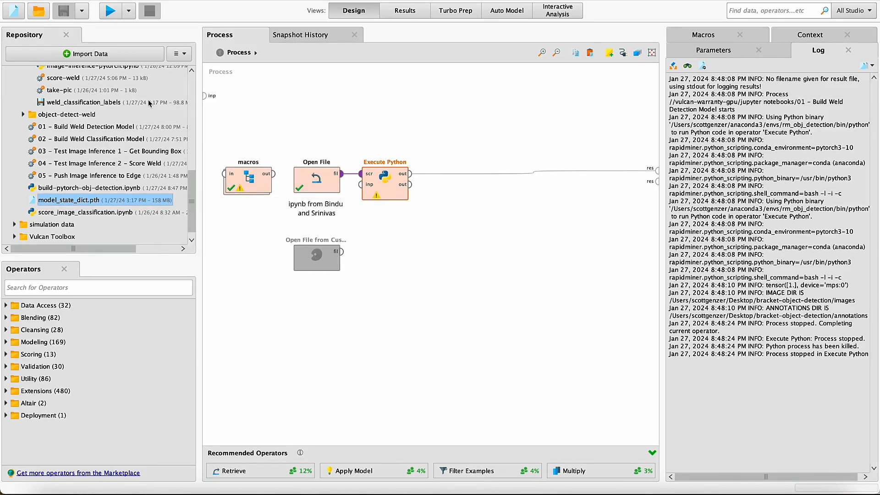
{"action": "left_click", "coordinate": [116, 128]}
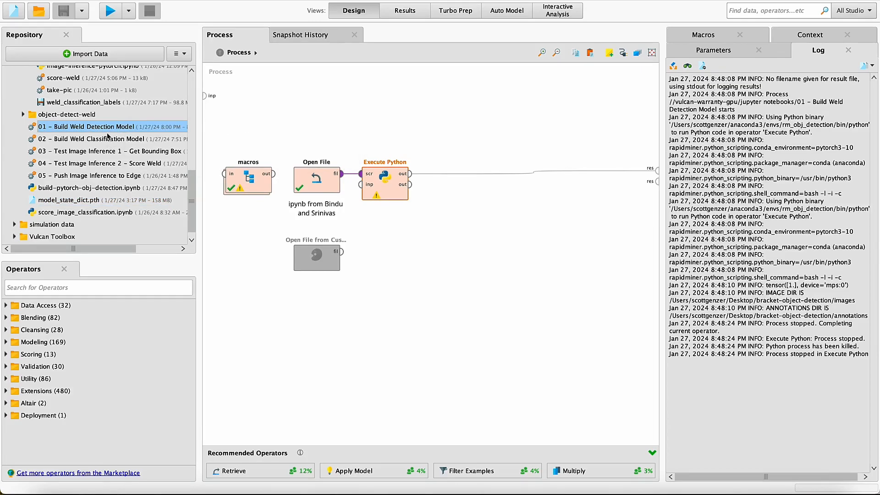
- Run 03 - Test Image Inference 1 - Get Bounding Box up to its Read Image breakpoint, and inspect the Python Transformer's parameters
{"action": "double_click", "coordinate": [111, 152]}
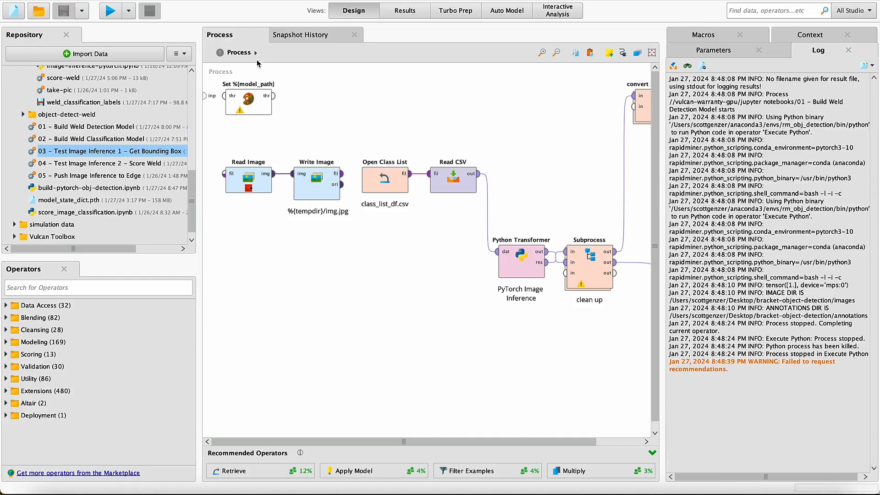
{"action": "left_click", "coordinate": [111, 11]}
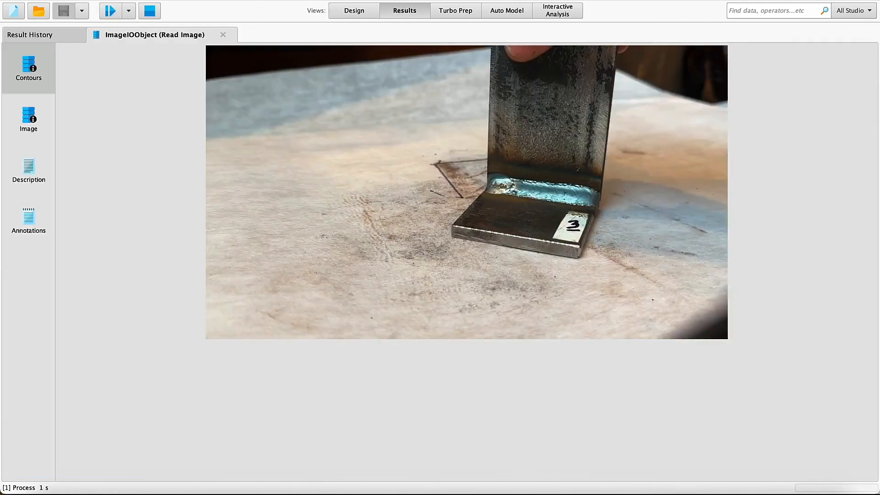
{"action": "left_click", "coordinate": [369, 12]}
{"action": "left_click", "coordinate": [525, 257]}
{"action": "left_click", "coordinate": [735, 51]}
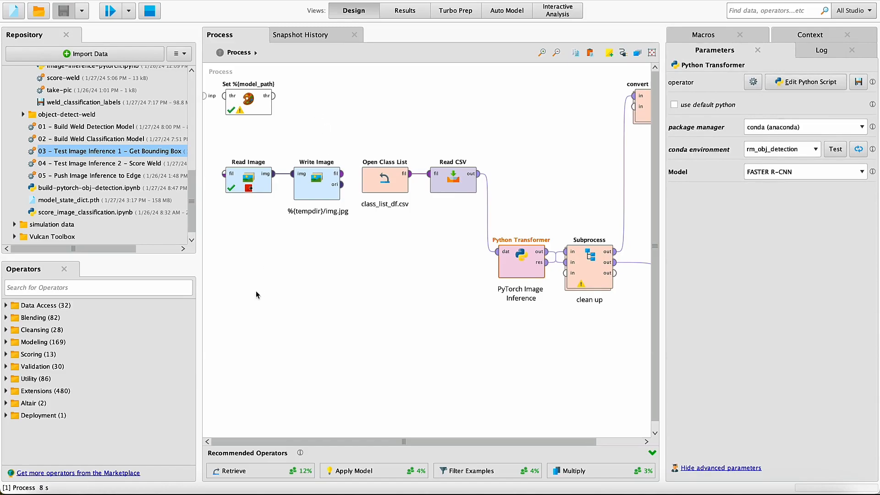
- Resume the paused process, and examine the bounding box coordinates and class in the ExampleSet and the annotated weld image
{"action": "left_click", "coordinate": [109, 10]}
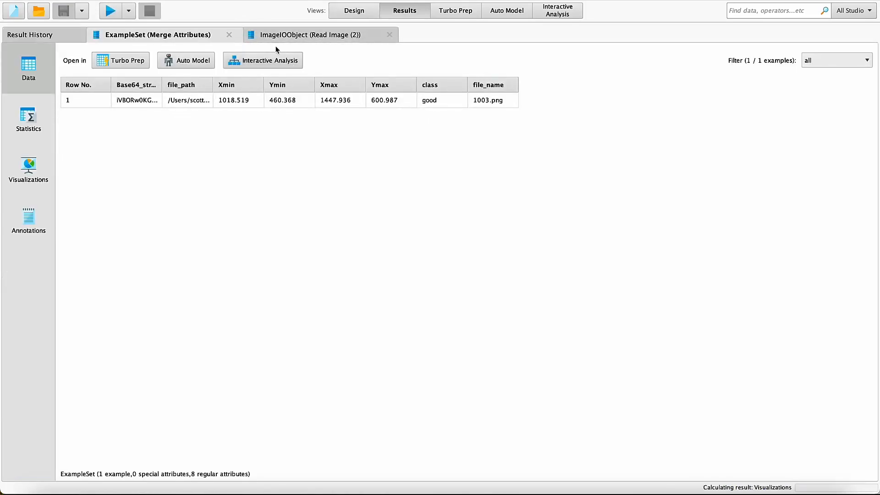
{"action": "left_click", "coordinate": [138, 100]}
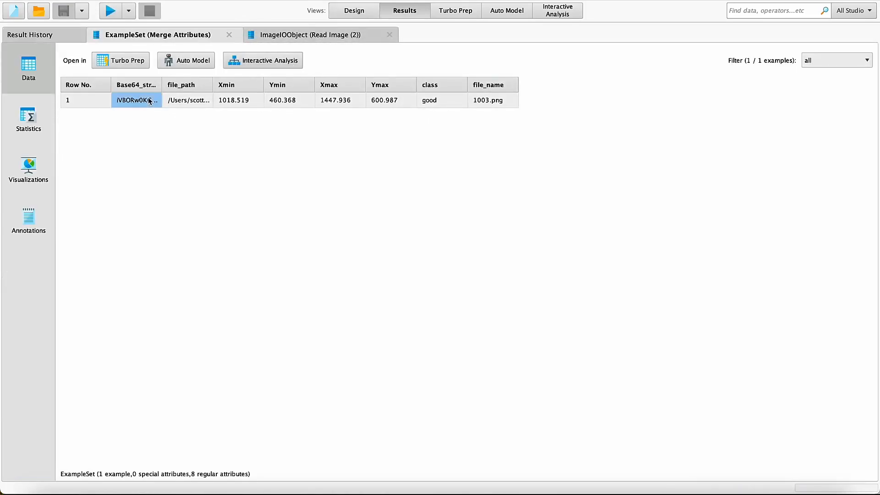
{"action": "left_click", "coordinate": [257, 103]}
{"action": "left_click", "coordinate": [277, 102]}
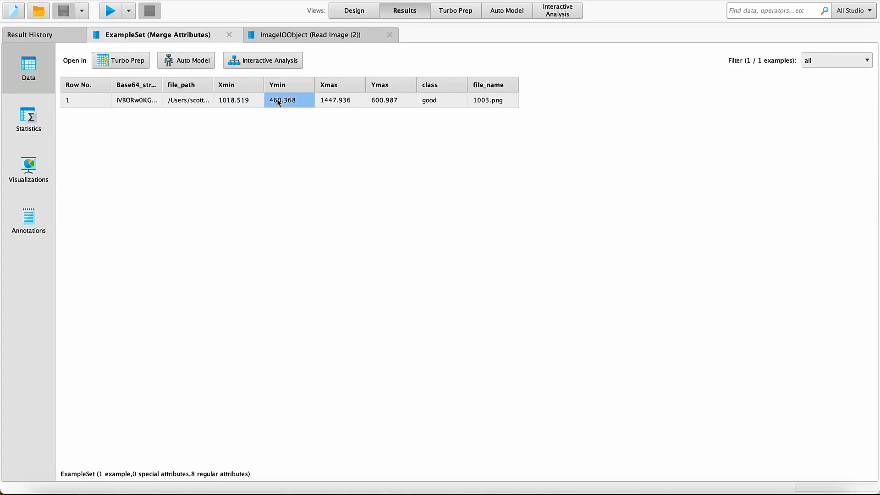
{"action": "left_click", "coordinate": [464, 102]}
{"action": "left_click", "coordinate": [306, 34]}
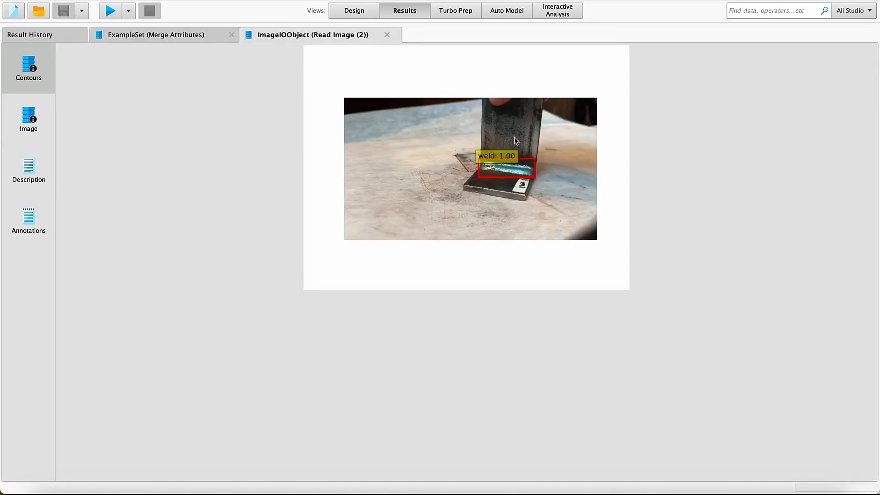
- Open the 04 - Test Image Inference 2 - Score Weld process and inspect its Retrieve weld_classification_labels and Open File (2) operators
{"action": "left_click", "coordinate": [360, 16]}
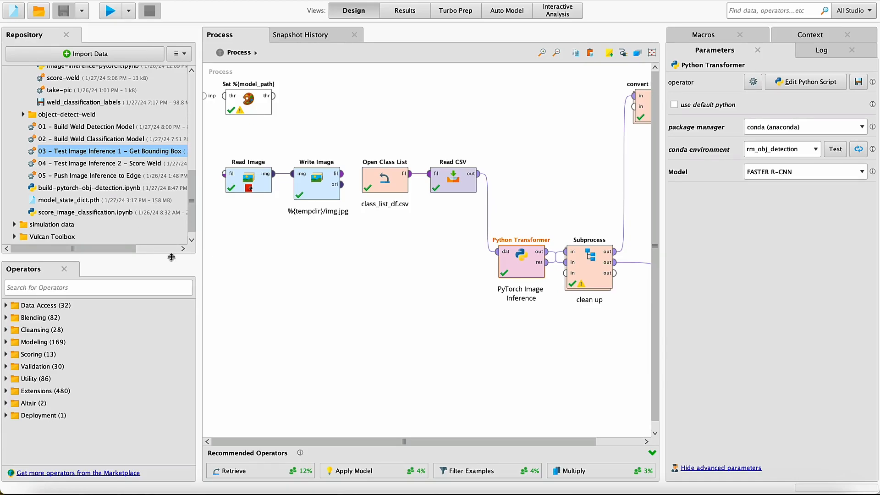
{"action": "double_click", "coordinate": [135, 165]}
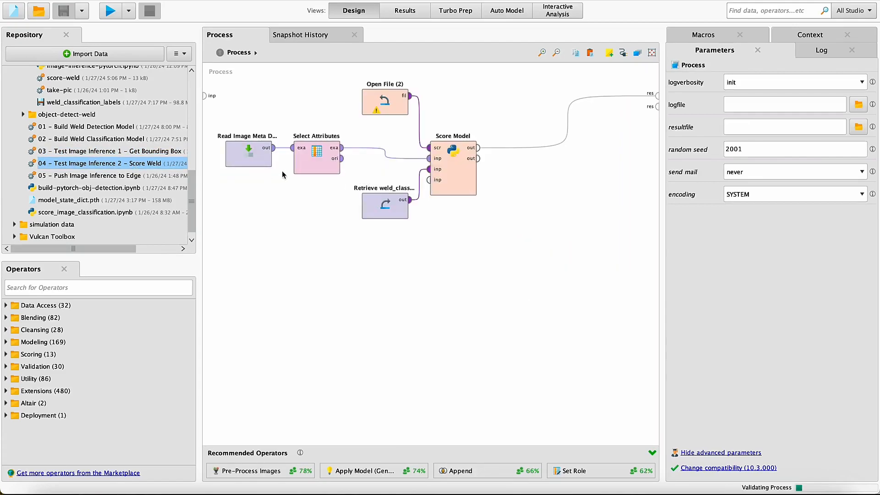
{"action": "left_click", "coordinate": [381, 204]}
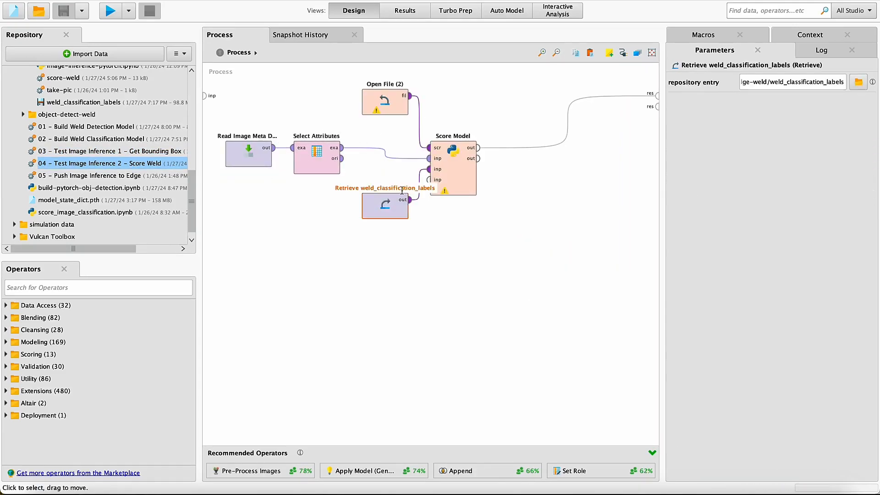
{"action": "left_click", "coordinate": [397, 101]}
{"action": "left_click_drag", "start_coordinate": [761, 104], "coordinate": [798, 104]}
{"action": "left_click", "coordinate": [381, 298]}
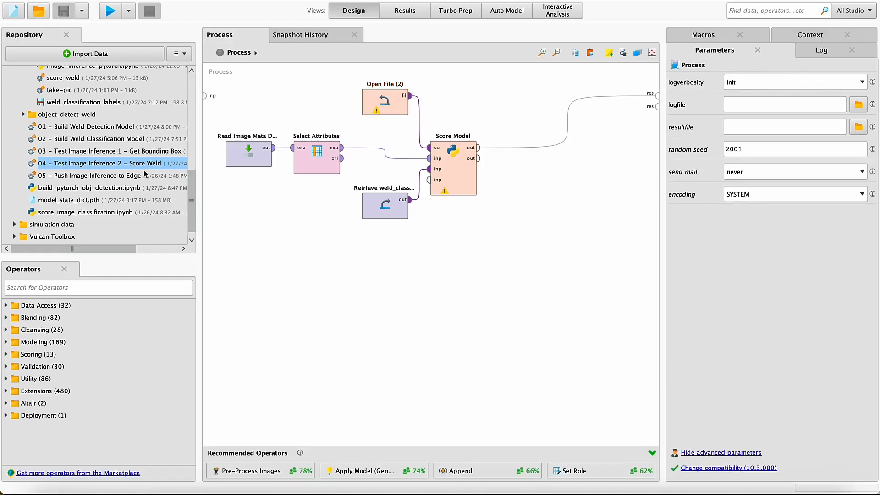
- Open BuildObjectDetectionModel.cusop from the Vulcan Toolbox's Vulcan Custom Operators folder and review the custom operator's parameter definitions
{"action": "left_click", "coordinate": [126, 181]}
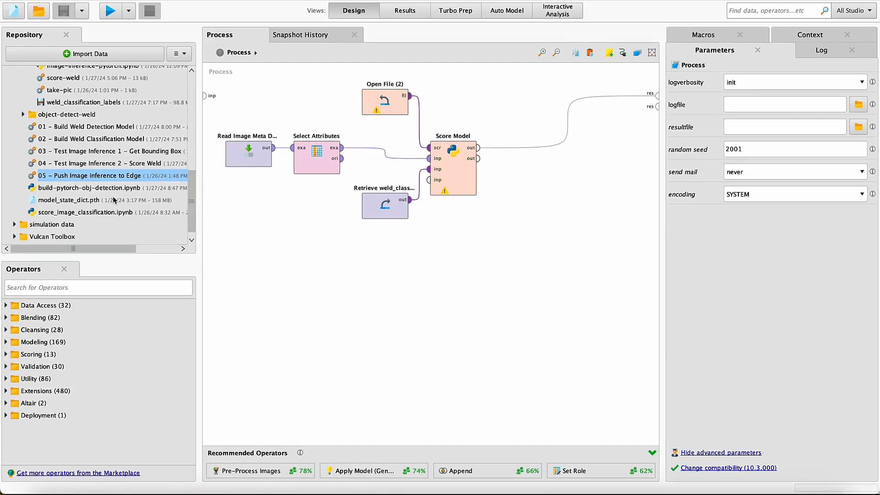
{"action": "scroll", "coordinate": [115, 198], "scroll_direction": "down", "scroll_amount": 1}
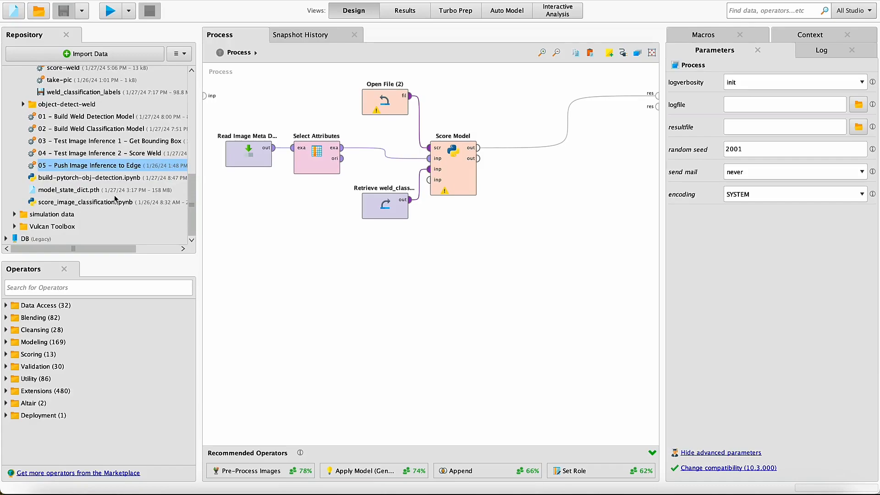
{"action": "double_click", "coordinate": [19, 228]}
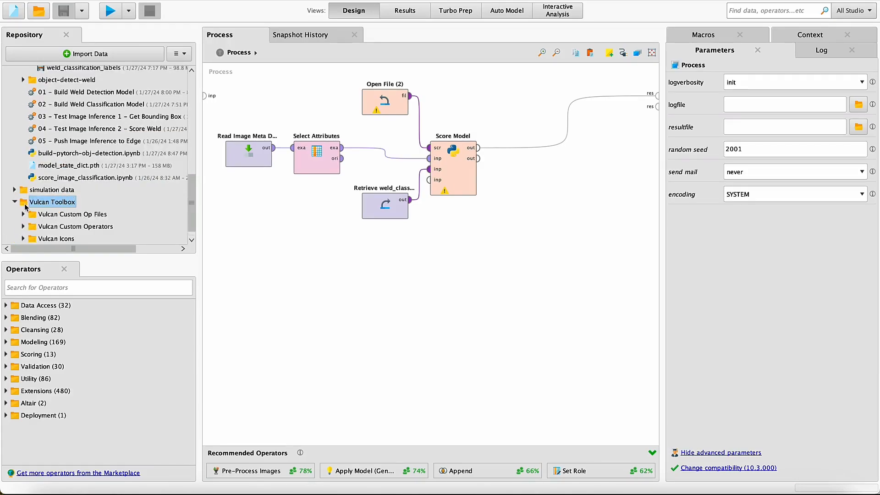
{"action": "double_click", "coordinate": [27, 226]}
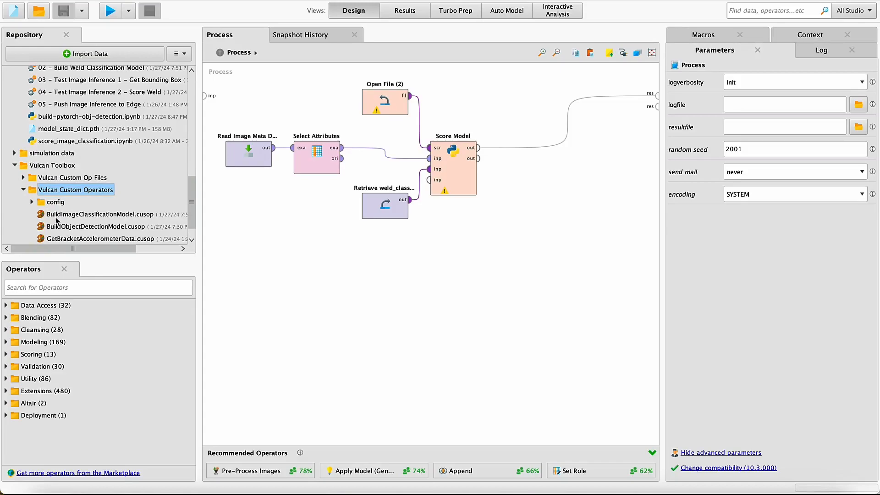
{"action": "double_click", "coordinate": [93, 228]}
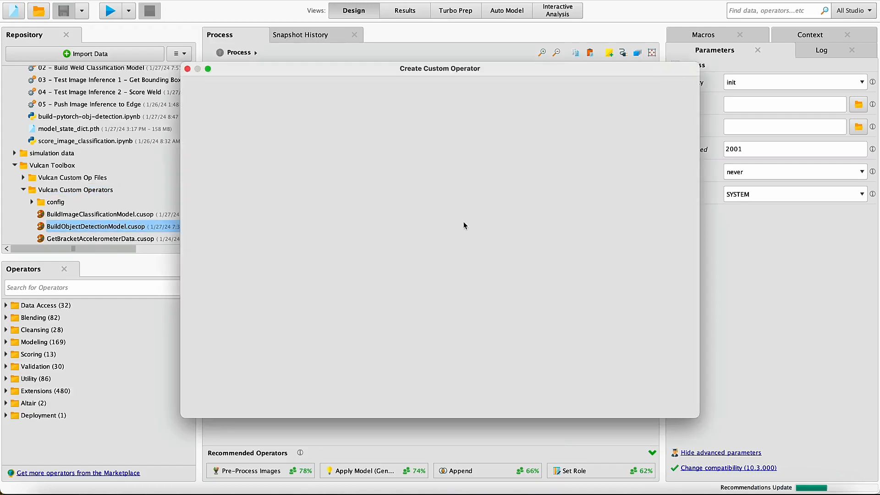
{"action": "scroll", "coordinate": [680, 380], "scroll_direction": "down", "scroll_amount": 5}
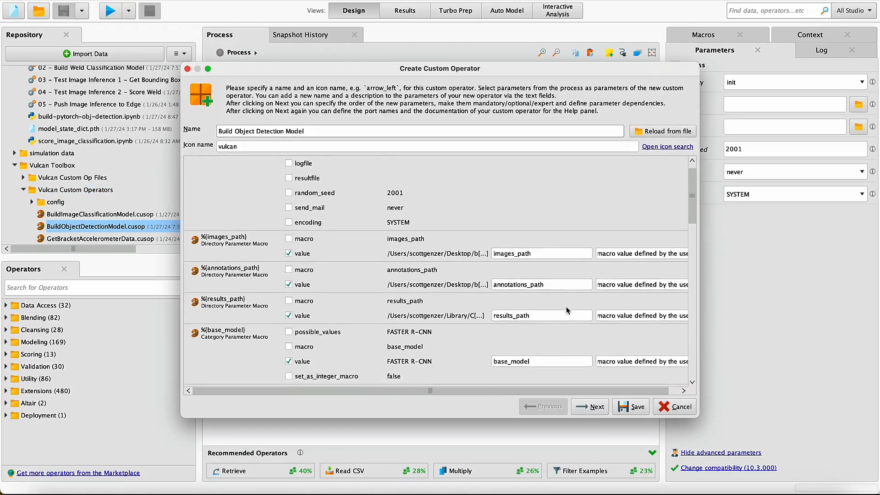
- Close the custom operator definition without saving and inspect the Open File from Custom Extension operator's extension and file settings
{"action": "left_click", "coordinate": [674, 405]}
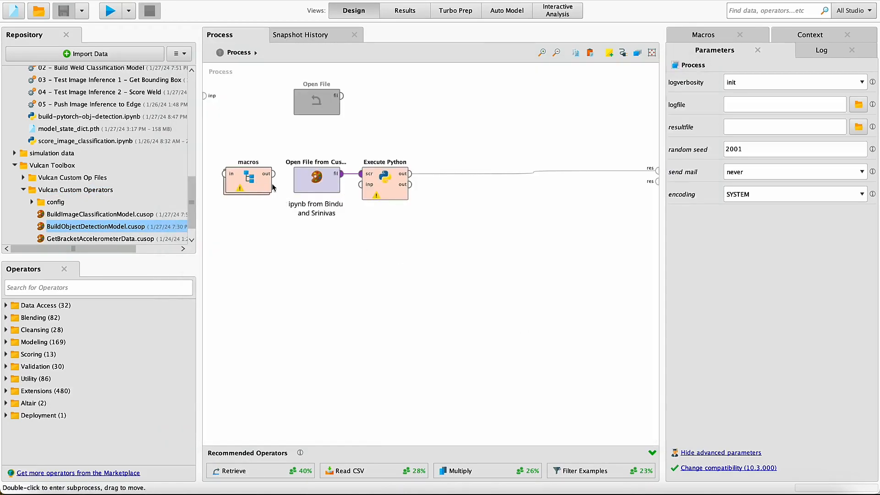
{"action": "left_click", "coordinate": [318, 180]}
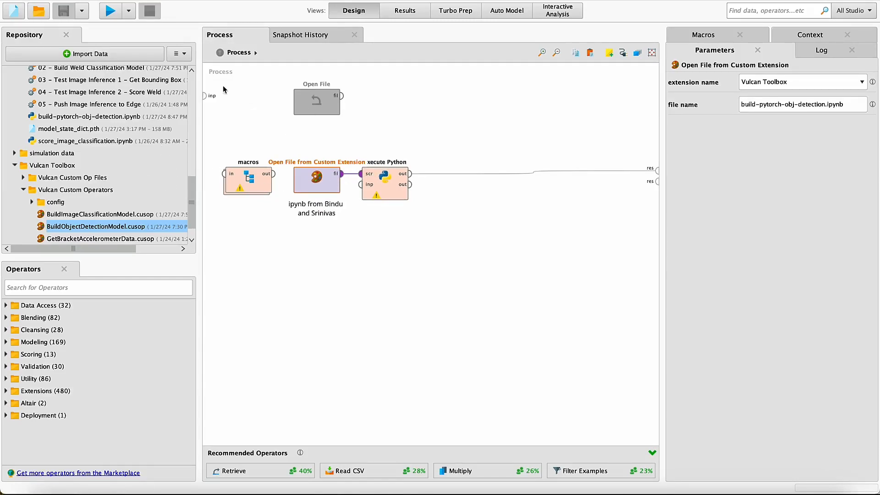
- Start a custom operator from this process, reloading its definition from BuildObjectDetectionModel.cusop in vulcan-warranty-gpu's Vulcan Custom Operators folder
{"action": "left_click", "coordinate": [97, 1]}
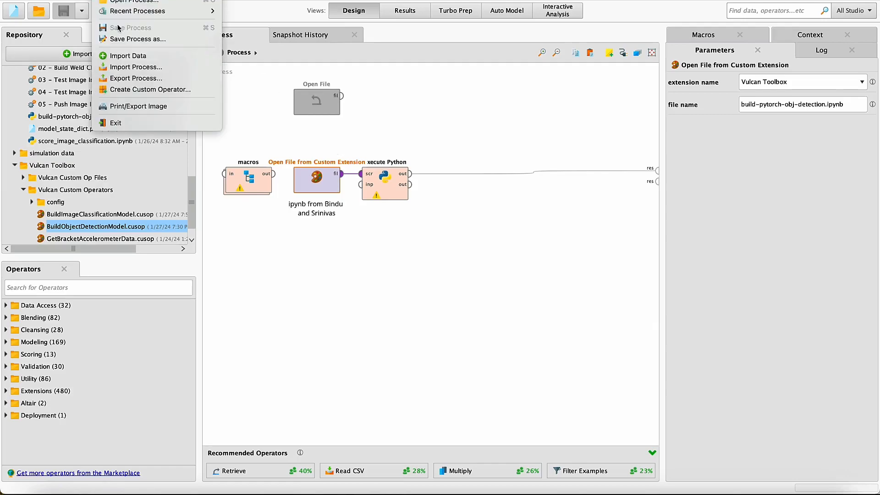
{"action": "left_click", "coordinate": [148, 90]}
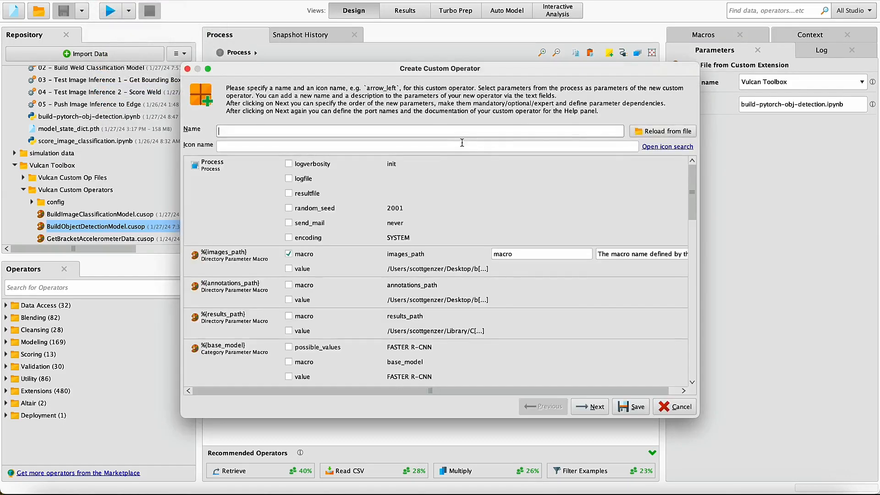
{"action": "left_click", "coordinate": [663, 131]}
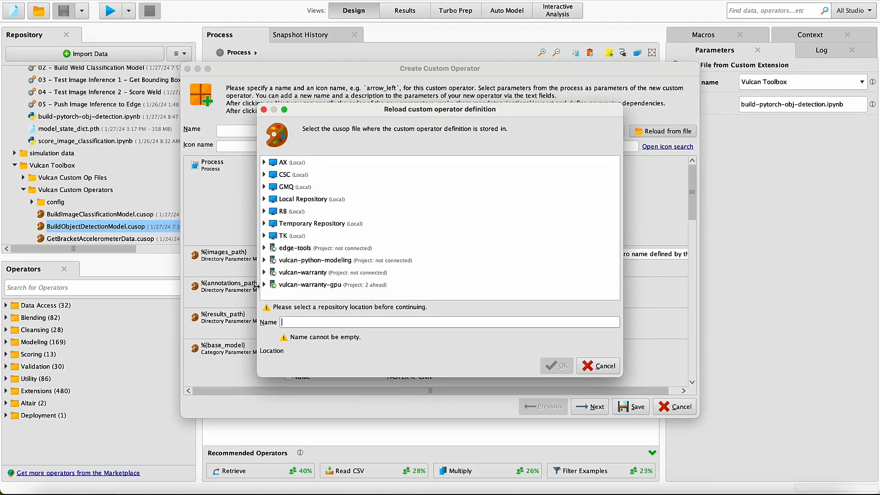
{"action": "double_click", "coordinate": [269, 285]}
{"action": "double_click", "coordinate": [277, 295]}
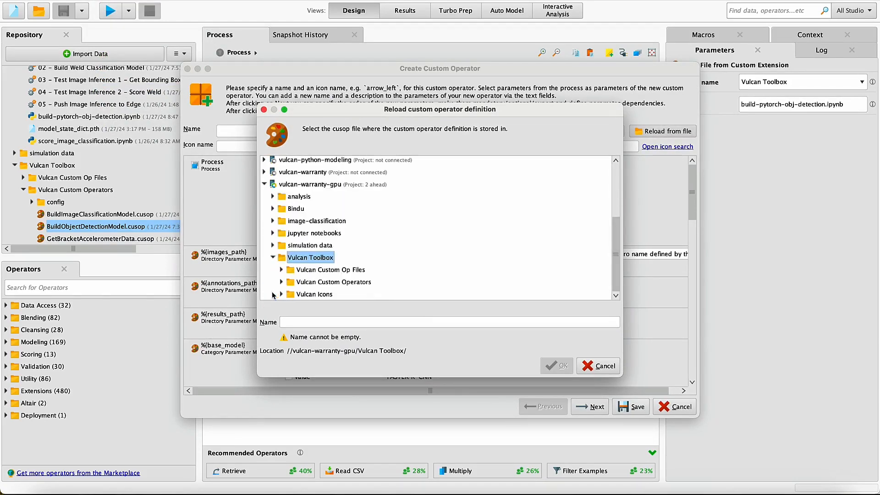
{"action": "double_click", "coordinate": [278, 283]}
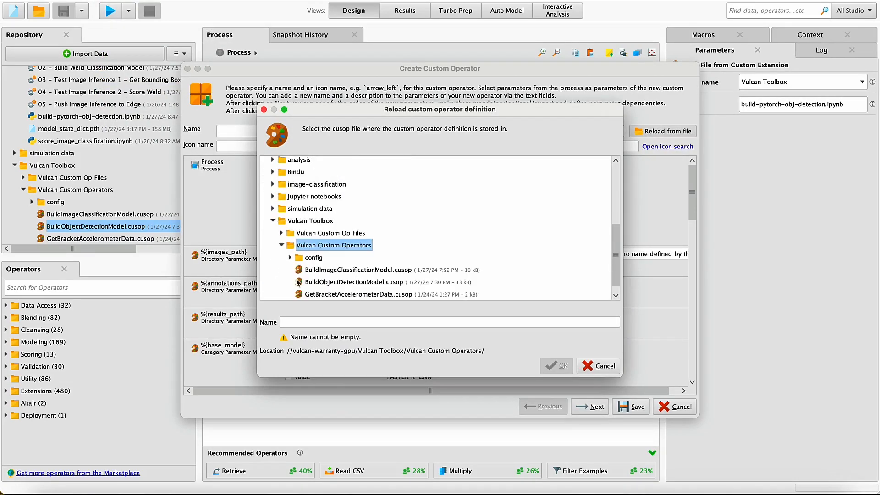
{"action": "left_click", "coordinate": [313, 282]}
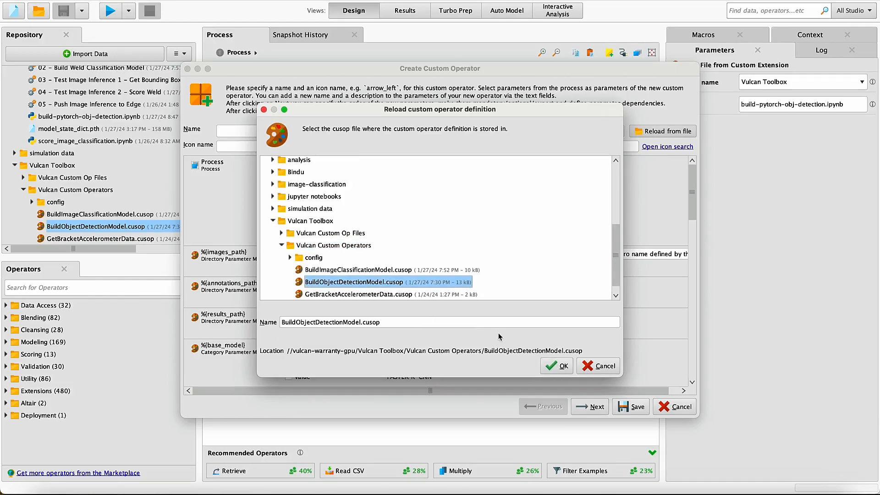
{"action": "left_click", "coordinate": [560, 365]}
- Review the custom operator's exposed parameters, their mandatory, optional and expert settings, and its documentation page
{"action": "scroll", "coordinate": [523, 274], "scroll_direction": "down", "scroll_amount": 1}
{"action": "scroll", "coordinate": [523, 274], "scroll_direction": "down", "scroll_amount": 4}
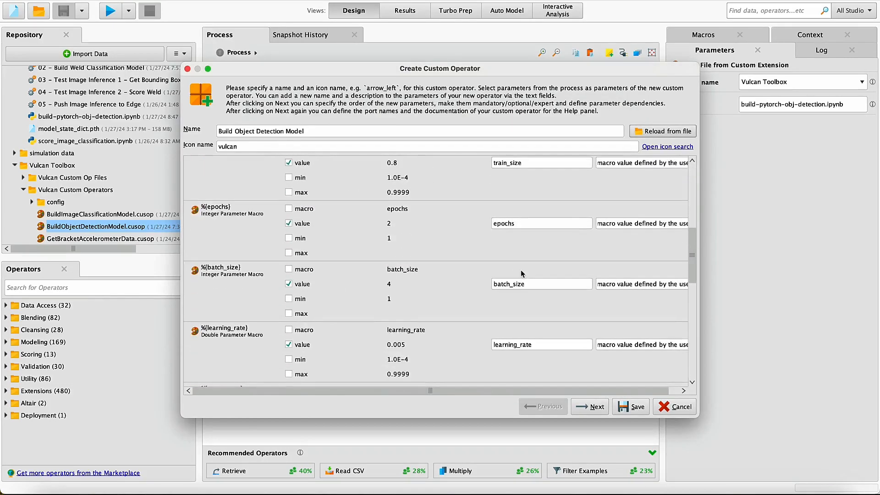
{"action": "left_click", "coordinate": [590, 404]}
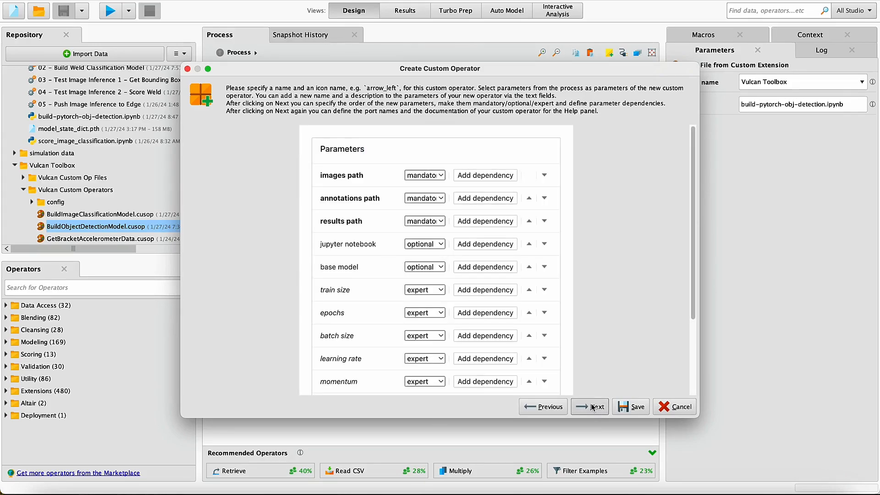
{"action": "left_click", "coordinate": [592, 405]}
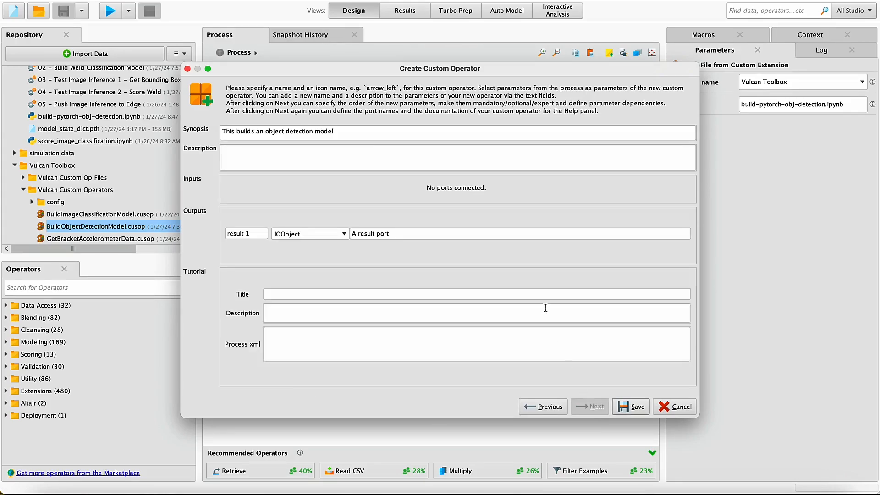
- Save the custom operator into vulcan-warranty-gpu's Vulcan Toolbox/Vulcan Custom Operators folder, accepting the follow-up prompt
{"action": "left_click", "coordinate": [634, 410]}
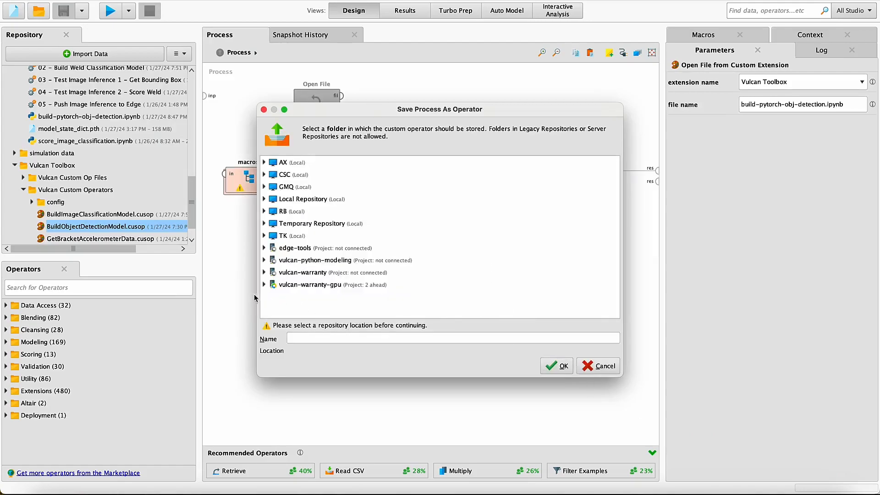
{"action": "double_click", "coordinate": [275, 284]}
{"action": "double_click", "coordinate": [275, 312]}
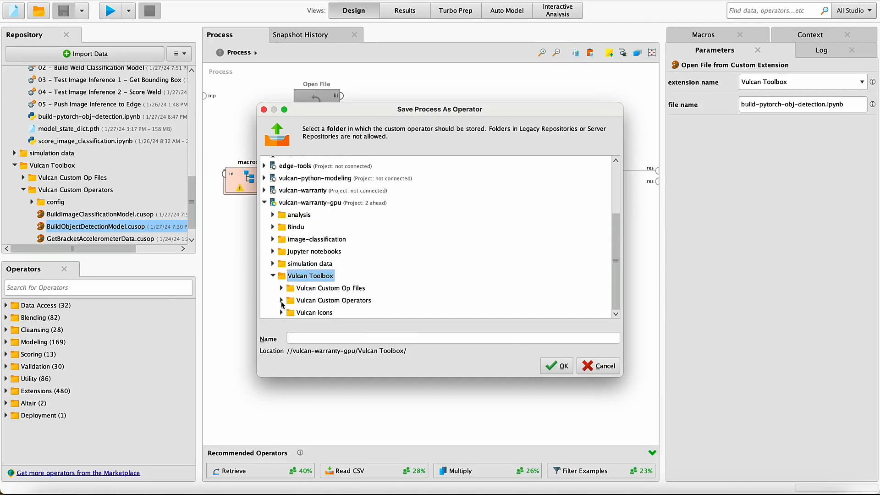
{"action": "double_click", "coordinate": [308, 300]}
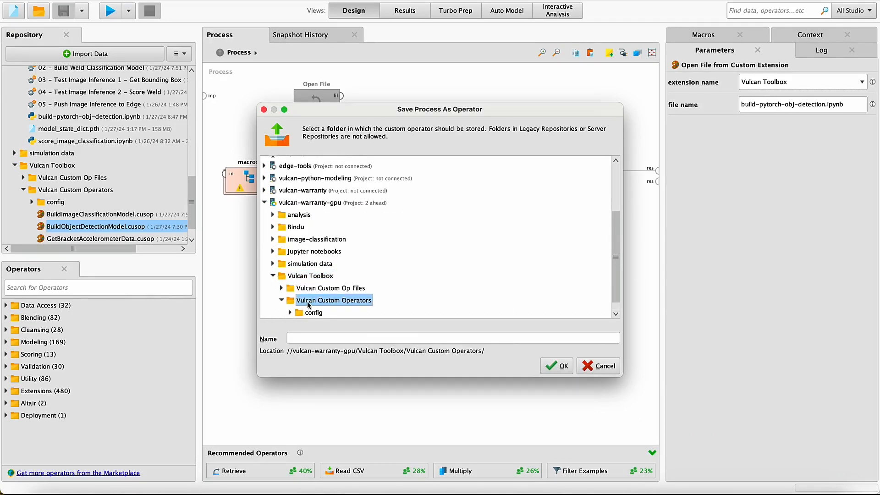
{"action": "left_click", "coordinate": [542, 373]}
{"action": "left_click", "coordinate": [510, 272]}
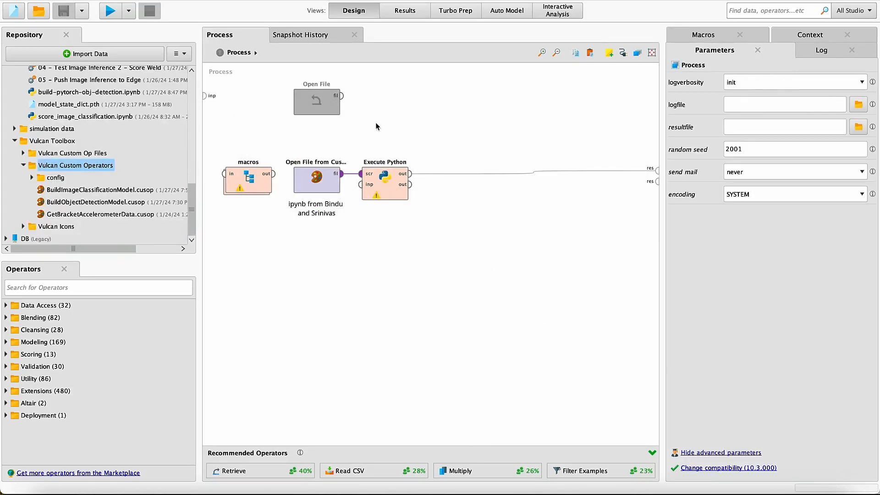
- Create the Vulcan Toolbox custom extension from the previously used settings and load it into the running program
{"action": "left_click", "coordinate": [298, 0]}
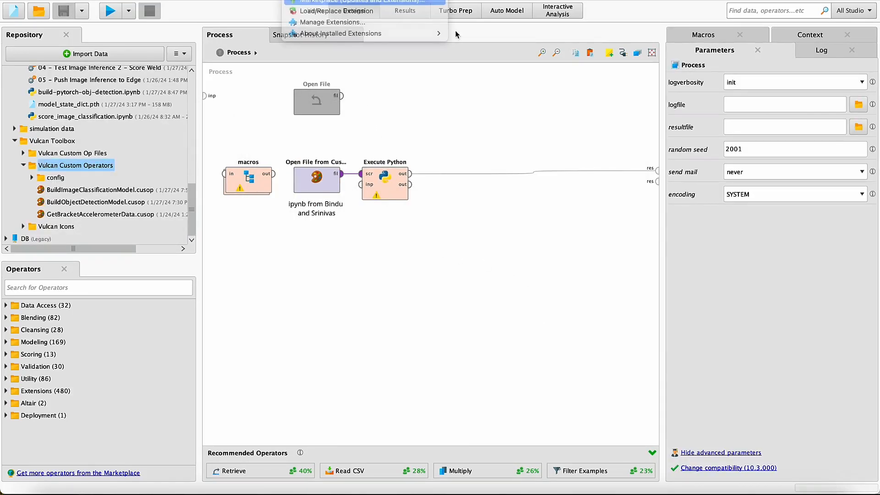
{"action": "left_click", "coordinate": [376, 2]}
{"action": "left_click", "coordinate": [499, 172]}
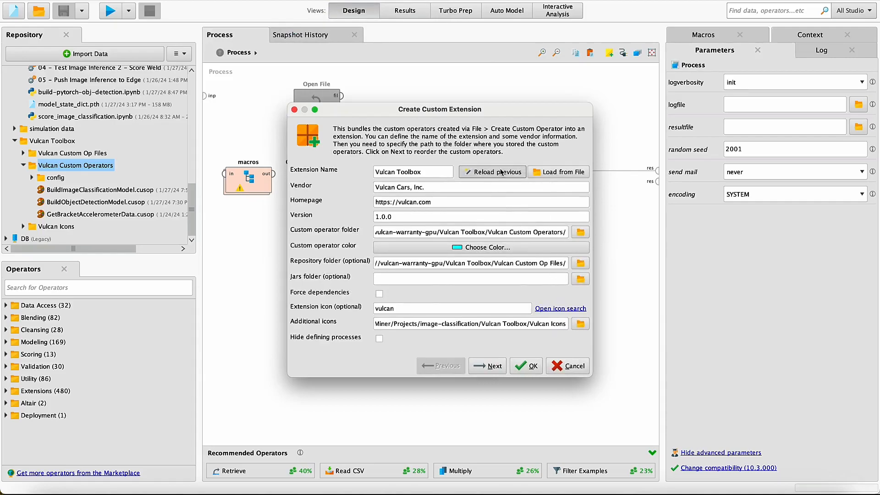
{"action": "left_click", "coordinate": [530, 371]}
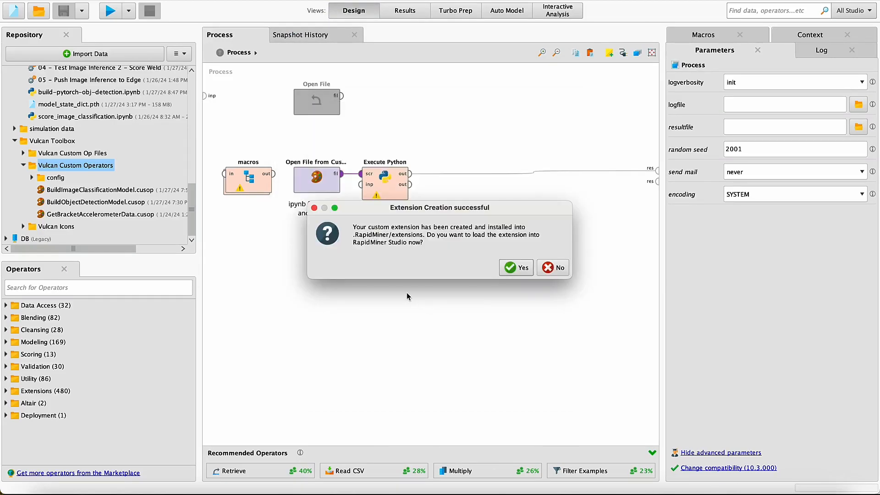
{"action": "left_click", "coordinate": [511, 270]}
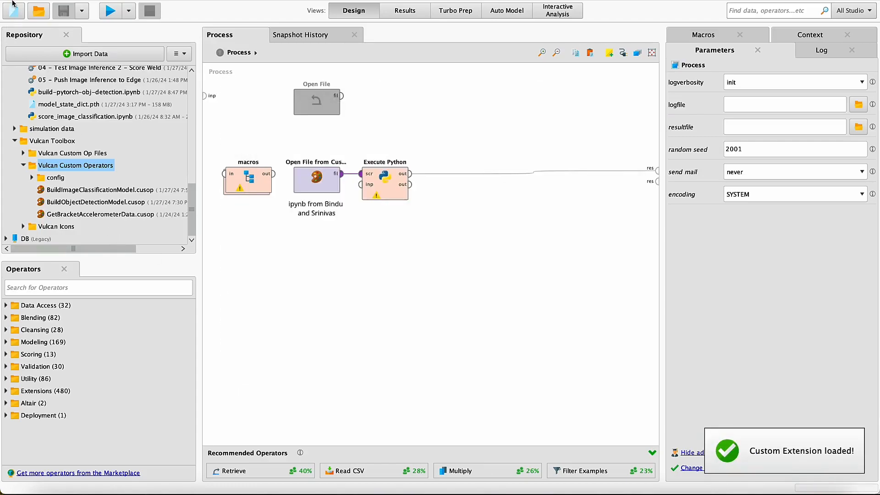
- Start a new empty process and add the Build Object Detection Model operator from the Vulcan Toolbox extension
{"action": "left_click", "coordinate": [13, 5]}
{"action": "left_click", "coordinate": [238, 167]}
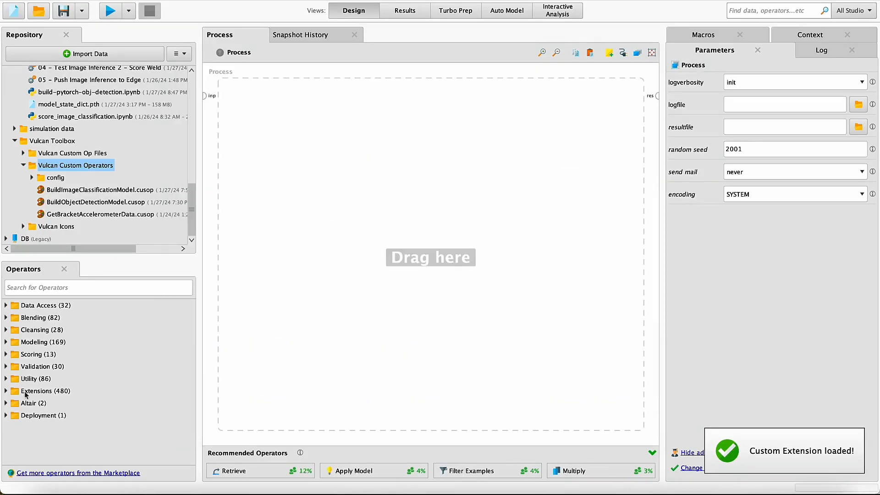
{"action": "left_click", "coordinate": [6, 390]}
{"action": "scroll", "coordinate": [20, 455], "scroll_direction": "down", "scroll_amount": 8}
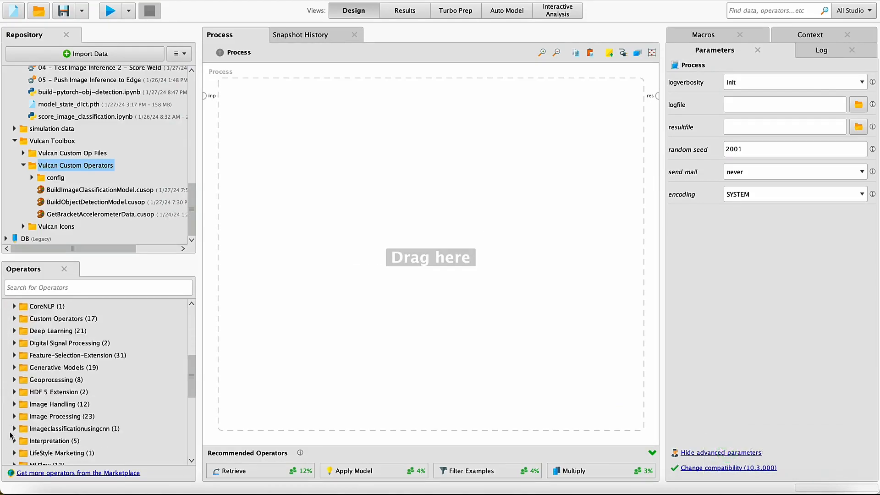
{"action": "scroll", "coordinate": [20, 454], "scroll_direction": "down", "scroll_amount": 3}
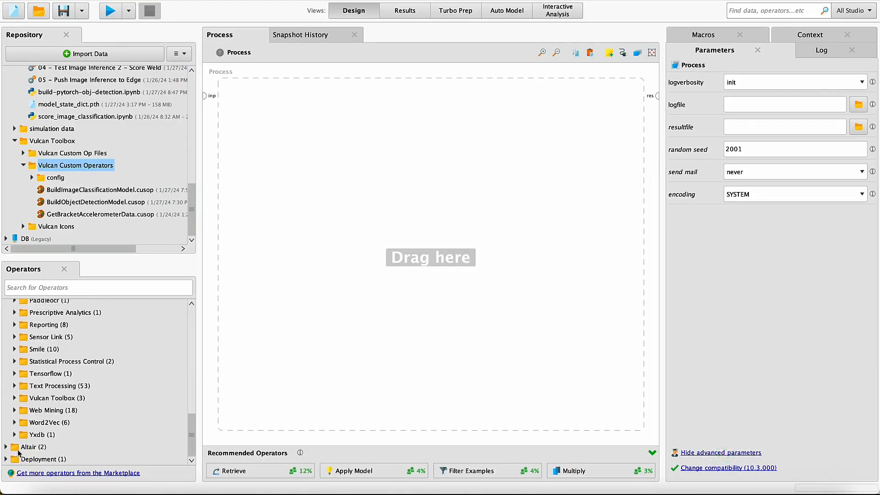
{"action": "left_click", "coordinate": [15, 398]}
{"action": "left_click_drag", "start_coordinate": [53, 424], "coordinate": [357, 115]}
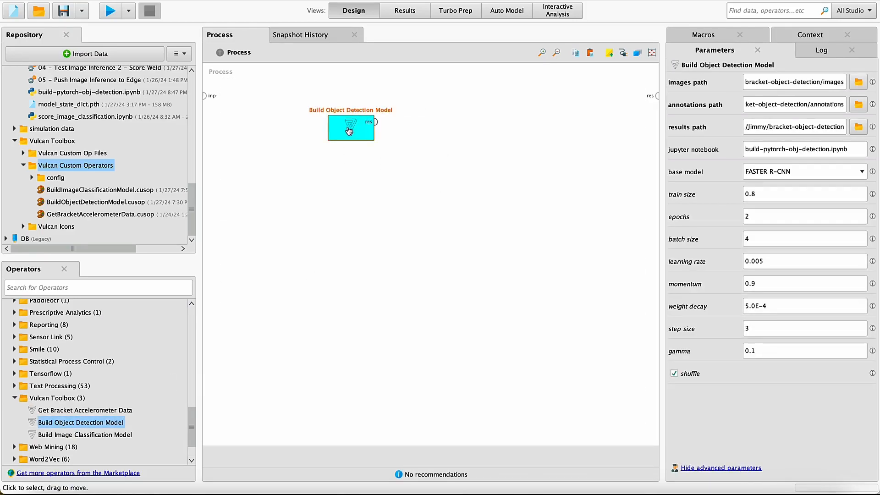
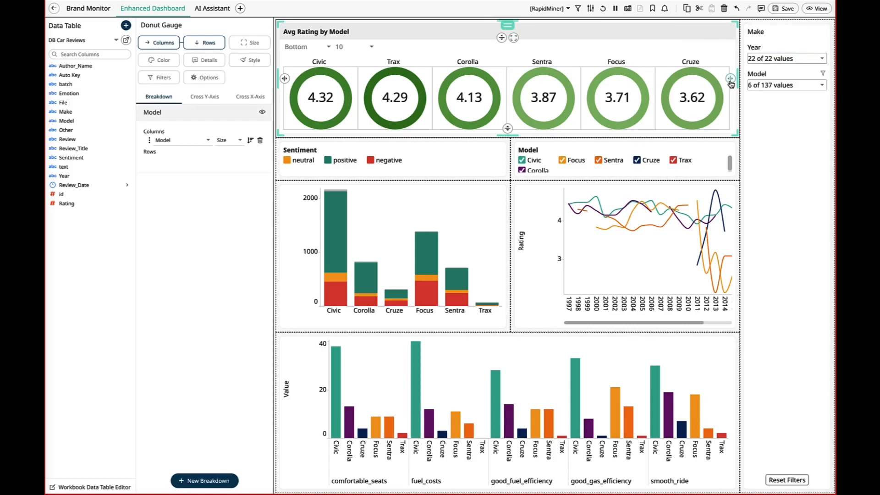
- On the Enhanced Dashboard, add a vertical bar graph beside the rating gauges with Model as items and color and Rating as height, and switch to viewing mode
{"action": "left_click", "coordinate": [730, 79]}
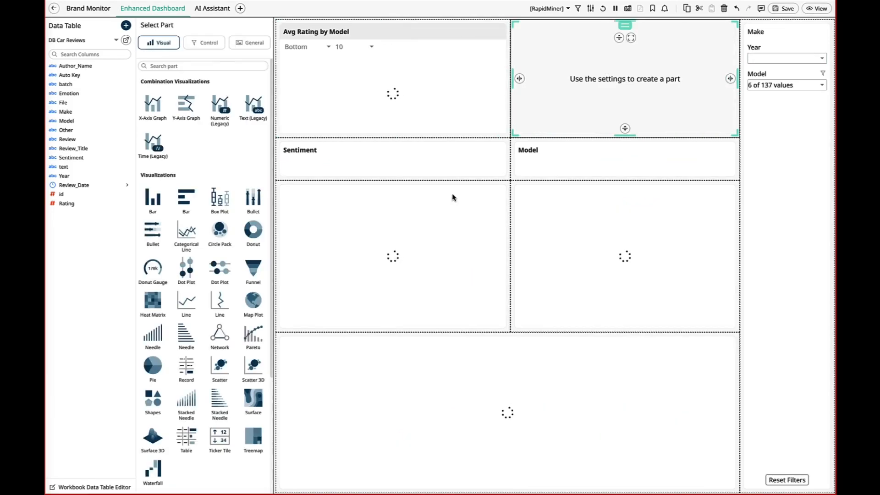
{"action": "left_click", "coordinate": [152, 198]}
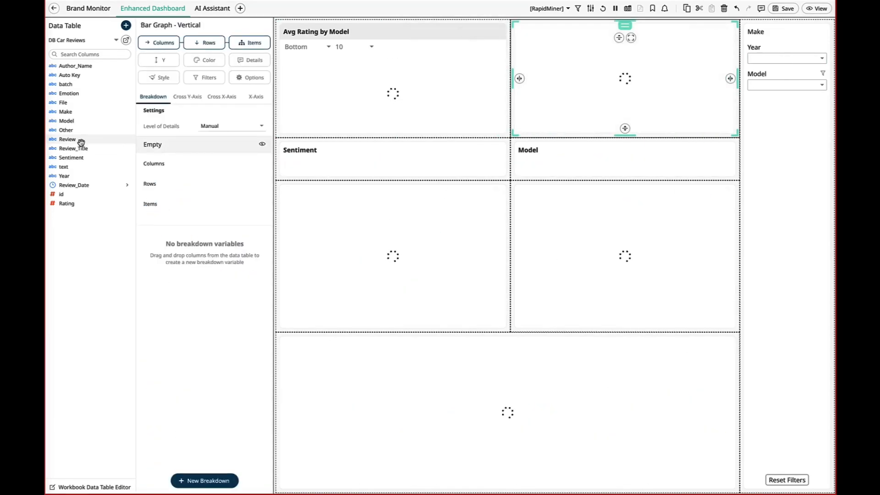
{"action": "left_click_drag", "start_coordinate": [65, 121], "coordinate": [249, 42]}
{"action": "left_click_drag", "start_coordinate": [57, 121], "coordinate": [204, 60]}
{"action": "left_click_drag", "start_coordinate": [73, 203], "coordinate": [172, 62]}
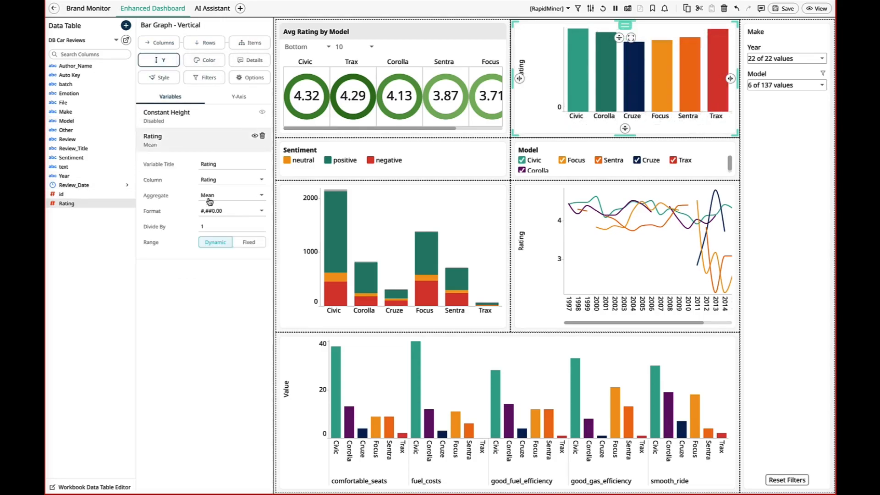
{"action": "left_click", "coordinate": [820, 9]}
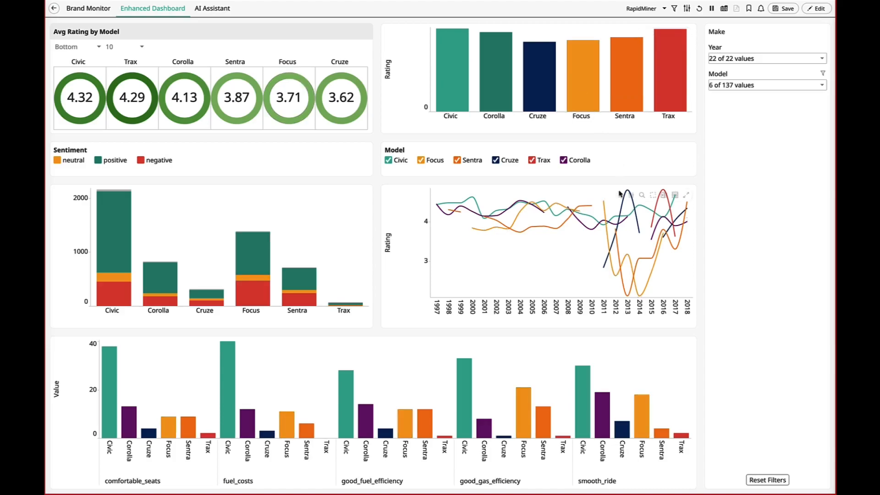
- Open a new alert for the rating line chart, look over its criteria and notification options, and cancel it
{"action": "right_click", "coordinate": [566, 262]}
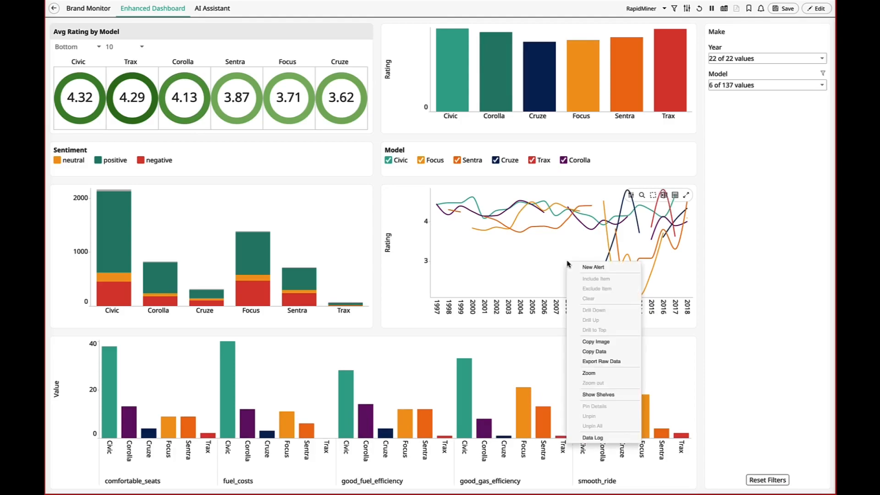
{"action": "left_click", "coordinate": [583, 269]}
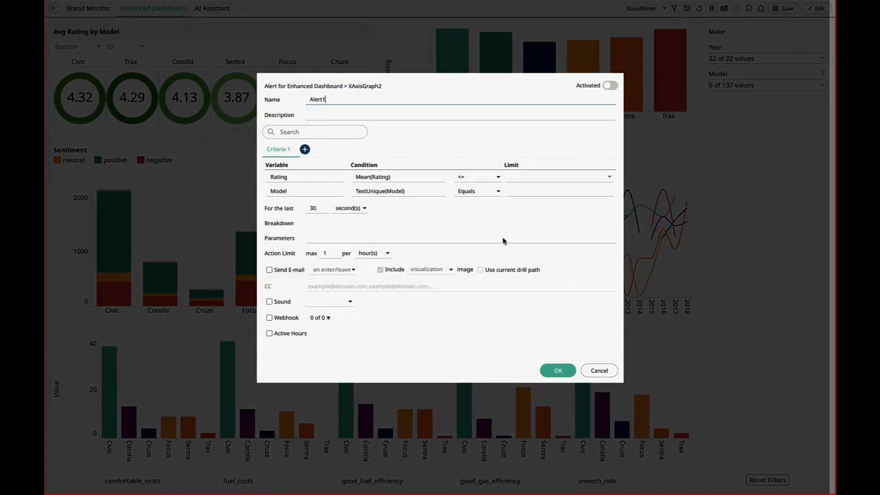
{"action": "left_click", "coordinate": [598, 371]}
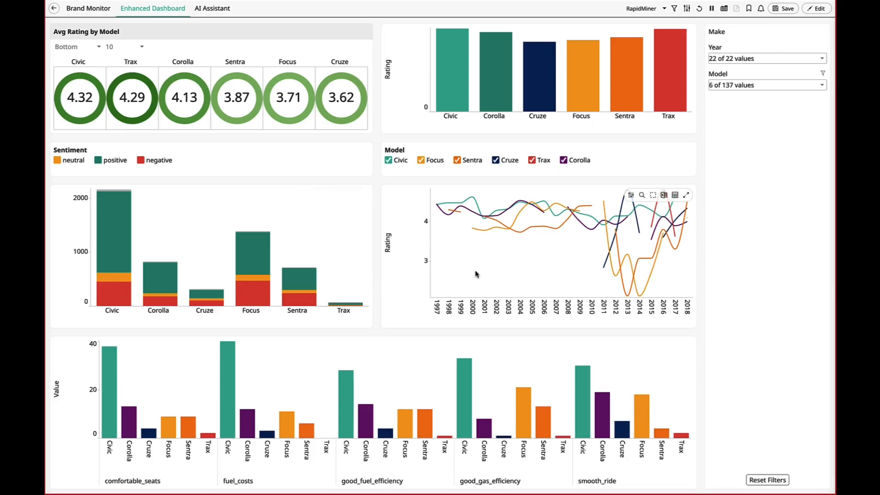
- Filter the dashboard's models to Civic and Focus by excluding Corolla, Trax, Cruze and Sentra
{"action": "left_click", "coordinate": [739, 88]}
{"action": "left_click", "coordinate": [706, 96]}
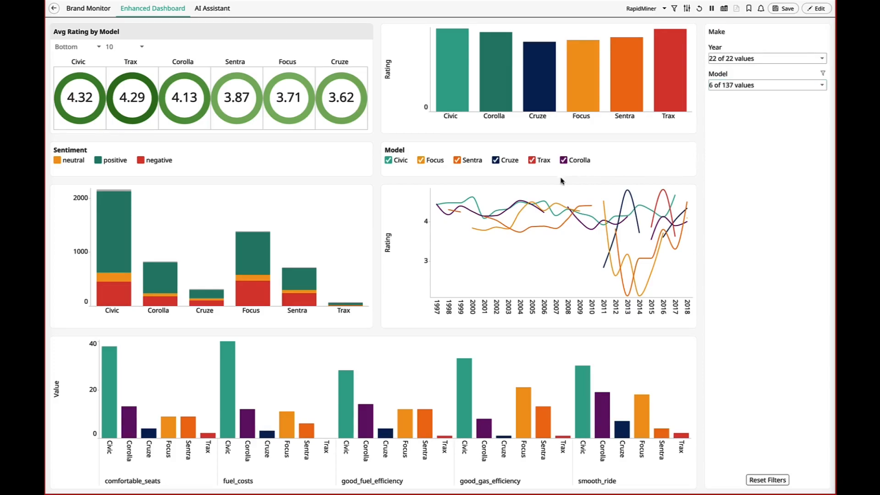
{"action": "left_click", "coordinate": [563, 160]}
{"action": "left_click", "coordinate": [531, 160]}
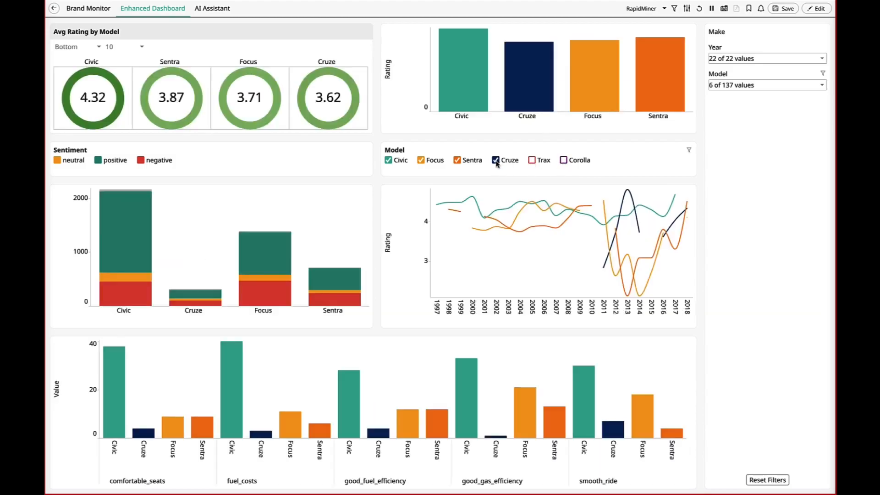
{"action": "left_click", "coordinate": [495, 160]}
{"action": "left_click", "coordinate": [457, 160]}
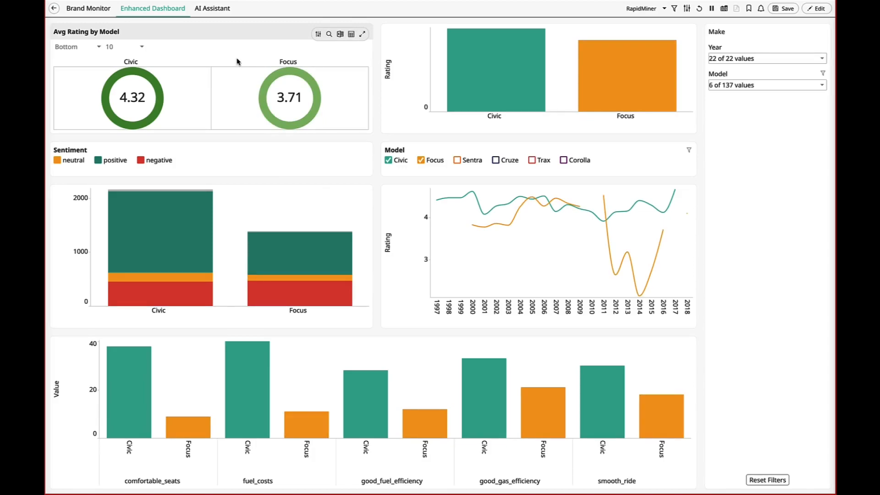
- Ask the AI Assistant "Do they think they have a comfortable ride" and run the query
{"action": "left_click", "coordinate": [213, 9]}
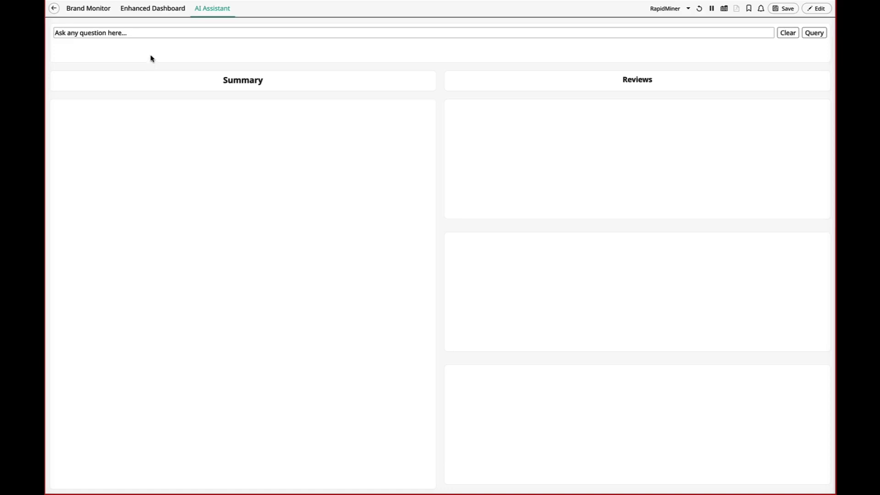
{"action": "left_click", "coordinate": [156, 35]}
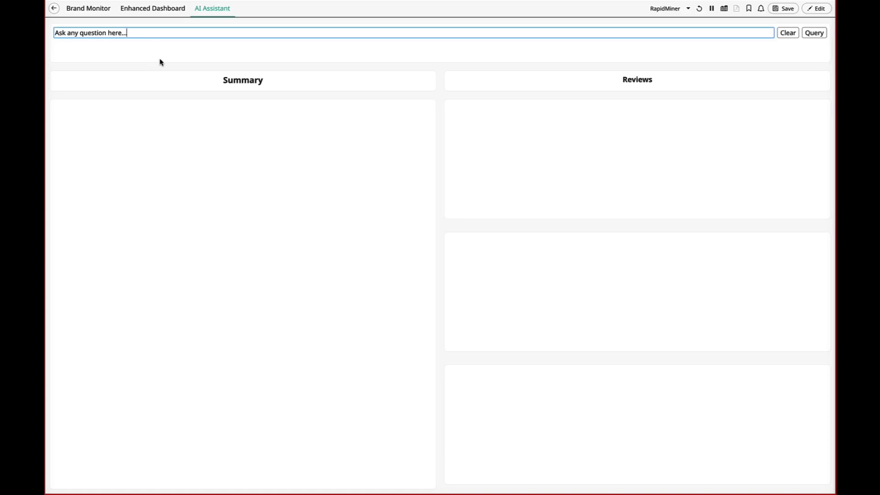
{"action": "key", "text": "ctrl+a"}
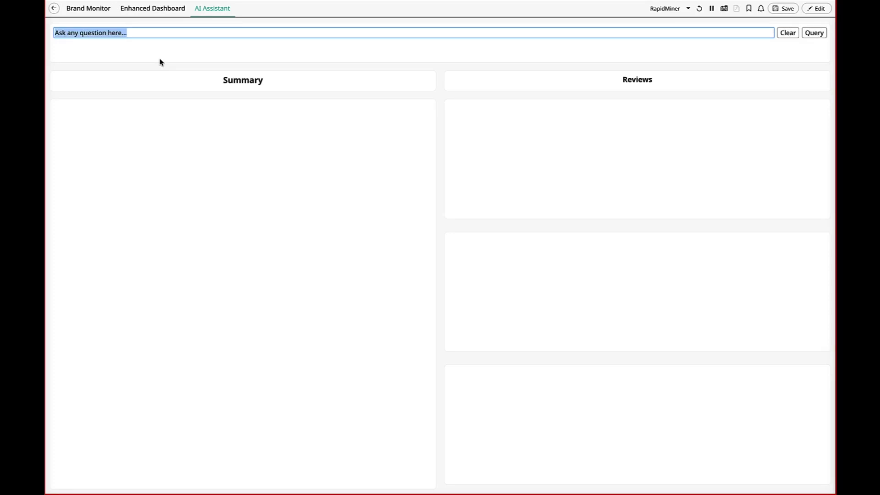
{"action": "type", "text": "Do they think they have a comfortable ride"}
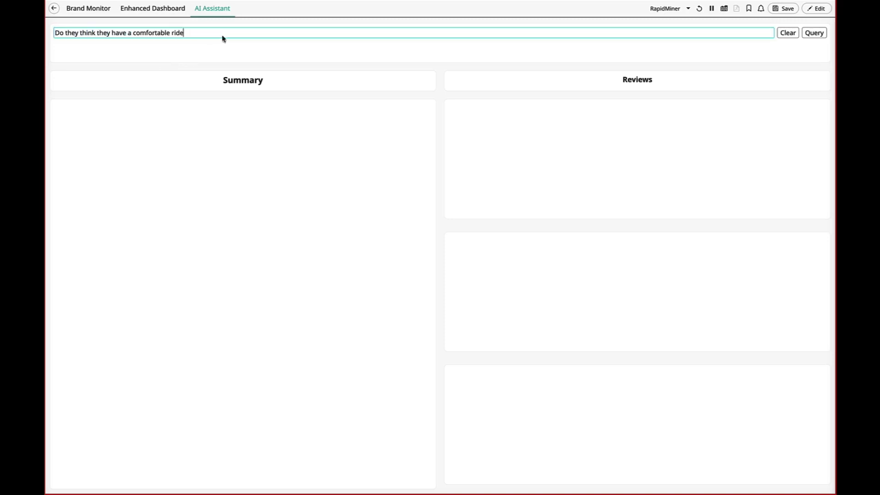
{"action": "left_click", "coordinate": [814, 32]}
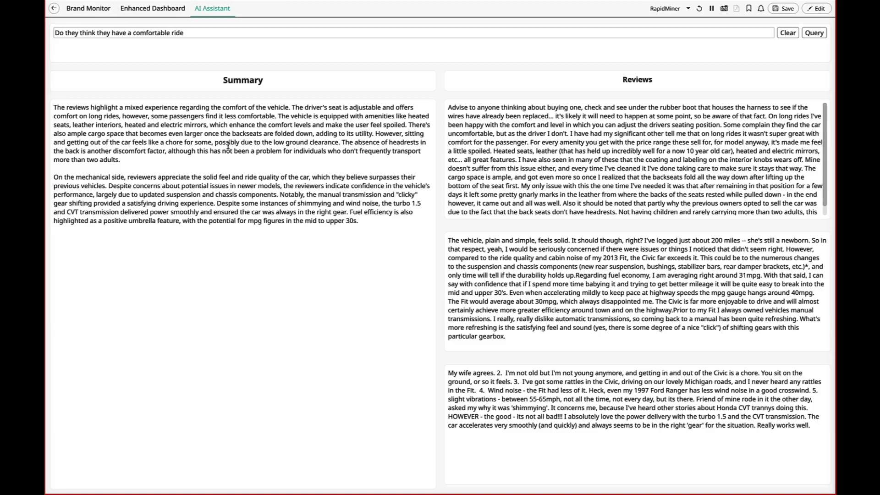
- Return to the Enhanced Dashboard and look over the options available for the rating line chart
{"action": "left_click", "coordinate": [167, 13]}
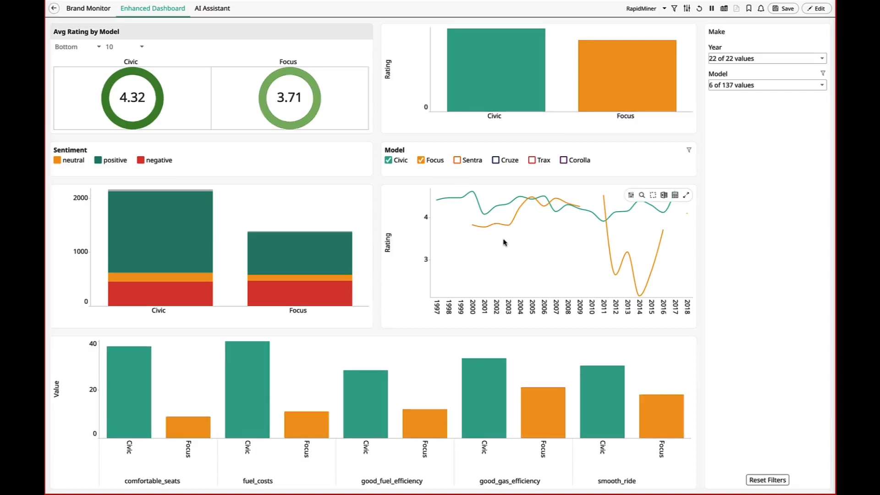
{"action": "right_click", "coordinate": [504, 242]}
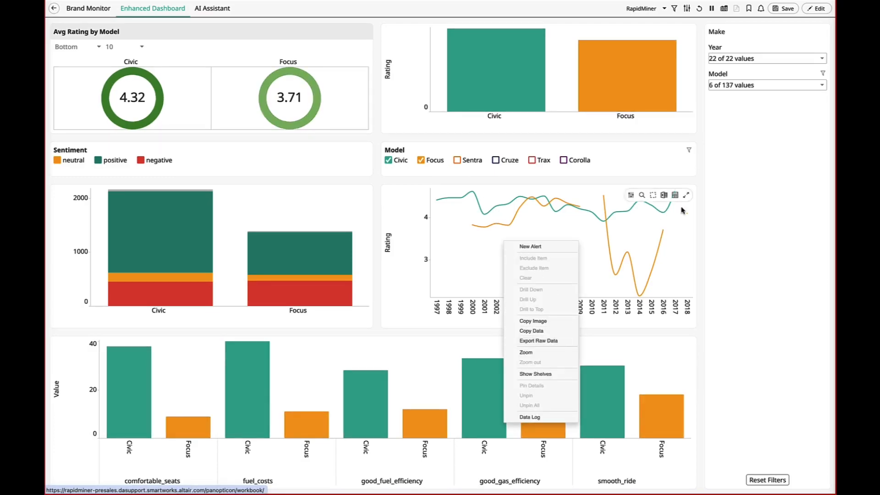
{"action": "left_click", "coordinate": [699, 47]}
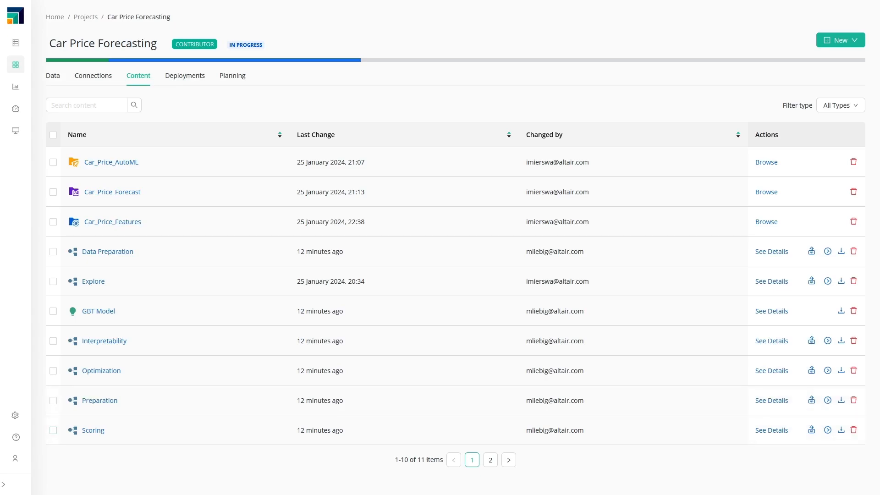
- Deploy the Scoring workflow of the Car Price Forecasting project as a REST API named Scoring
{"action": "left_click", "coordinate": [810, 430]}
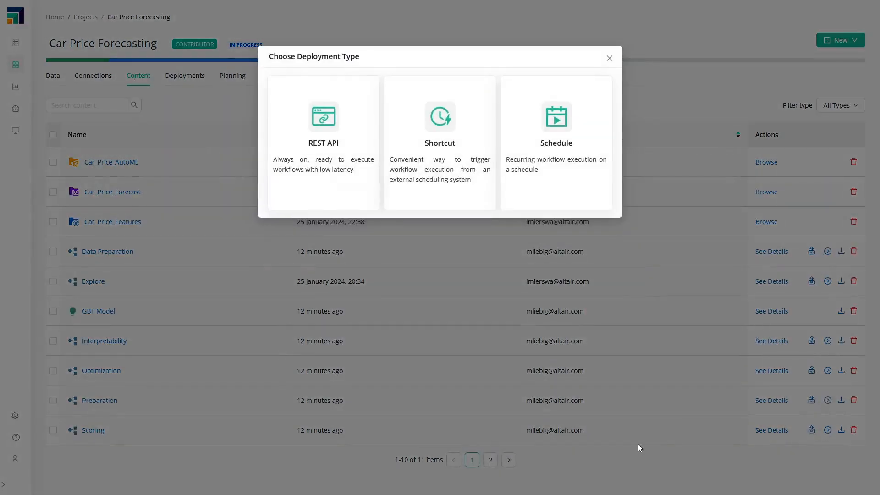
{"action": "left_click", "coordinate": [349, 159]}
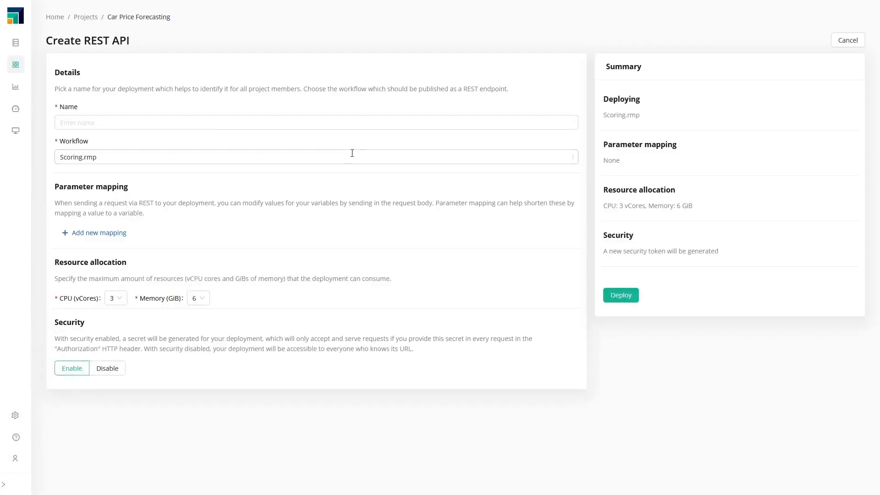
{"action": "left_click", "coordinate": [158, 118]}
{"action": "type", "text": "Scorin"}
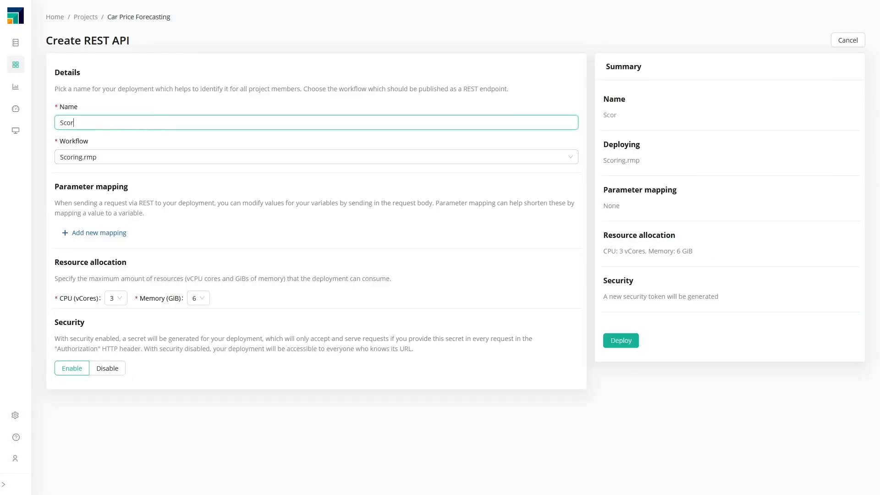
{"action": "type", "text": "g"}
{"action": "left_click", "coordinate": [624, 346]}
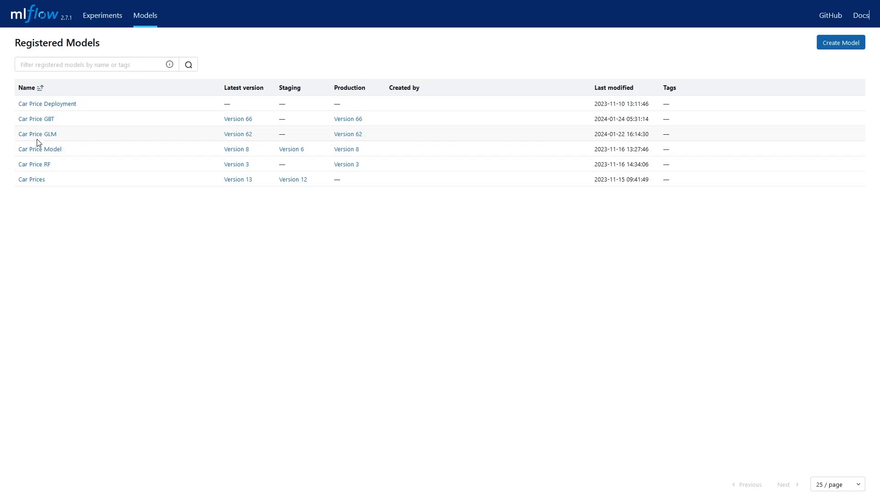
- Examine the parameters, metrics and model.rmmodel artifact of the source run behind the production version of Car Price GBT in MLflow
{"action": "left_click", "coordinate": [359, 120]}
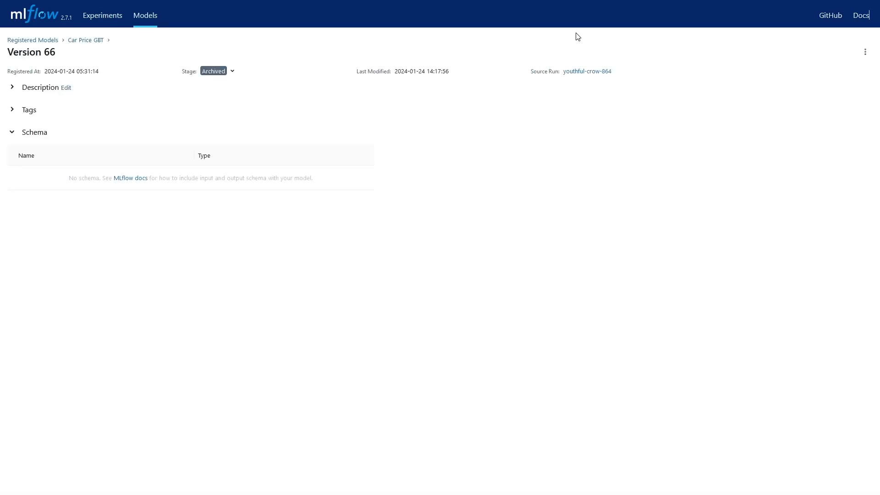
{"action": "left_click", "coordinate": [581, 73]}
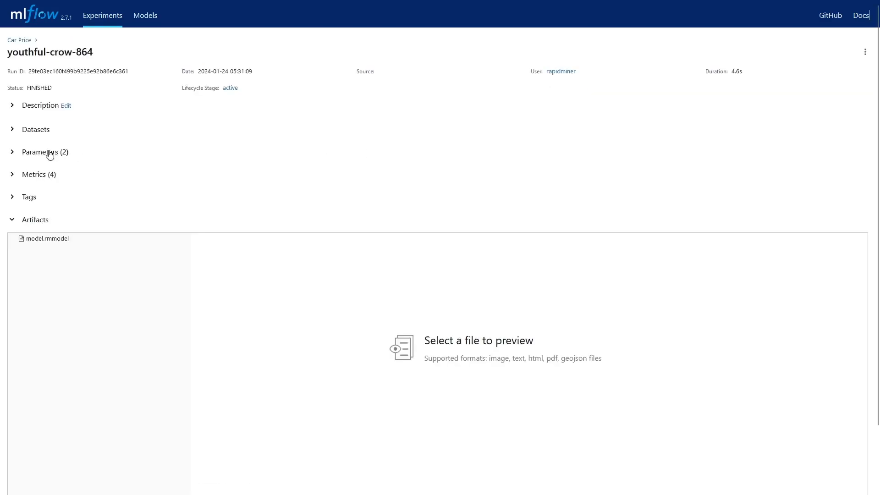
{"action": "left_click", "coordinate": [12, 152]}
{"action": "left_click", "coordinate": [11, 245]}
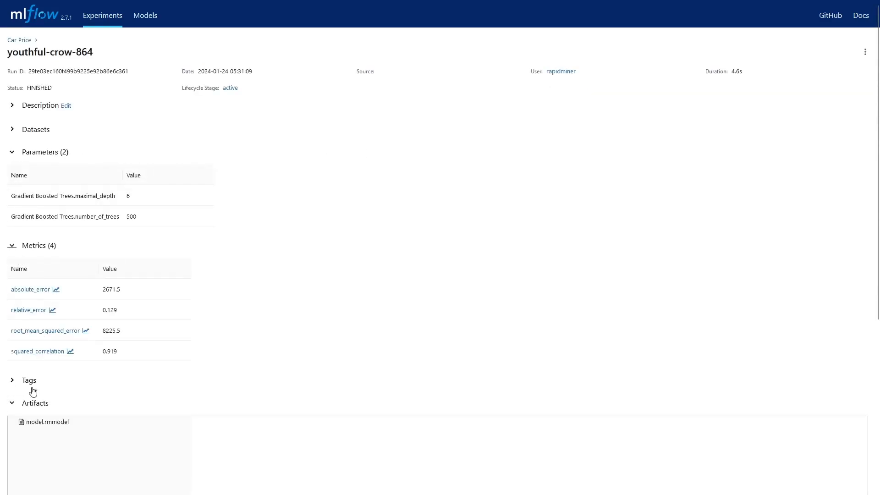
{"action": "scroll", "coordinate": [64, 408], "scroll_direction": "down", "scroll_amount": 3}
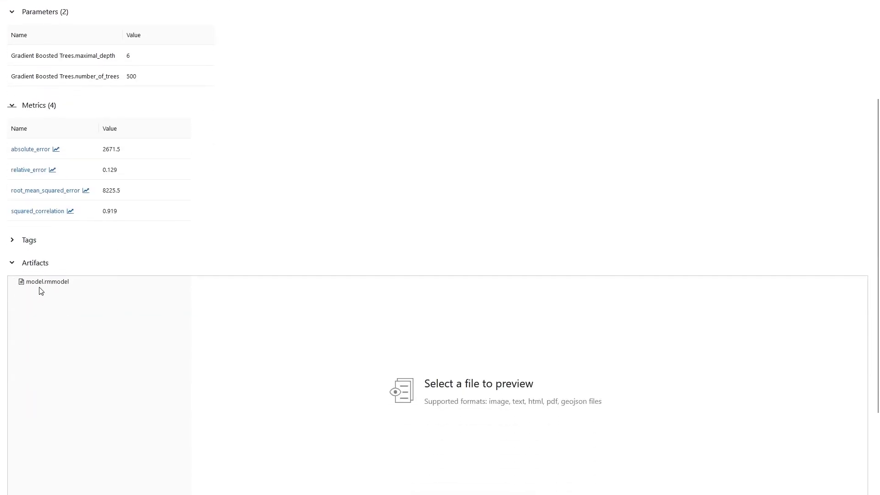
{"action": "left_click", "coordinate": [41, 290]}
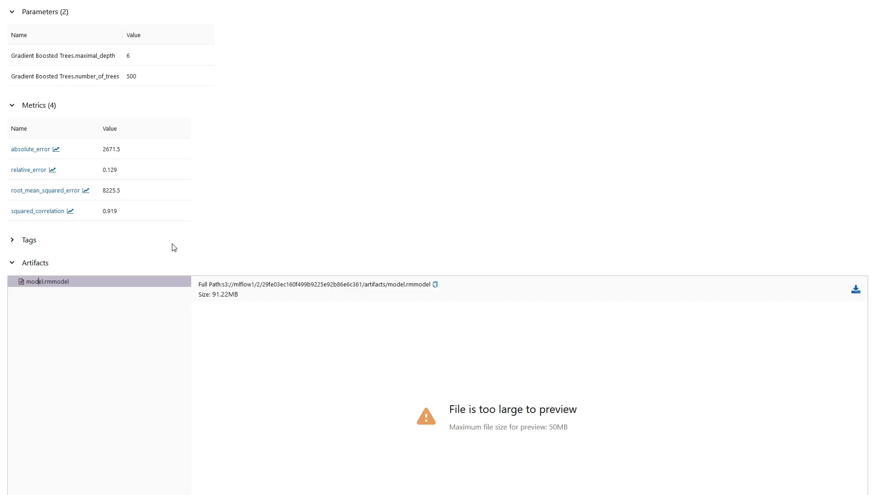
{"action": "scroll", "coordinate": [174, 248], "scroll_direction": "up", "scroll_amount": 3}
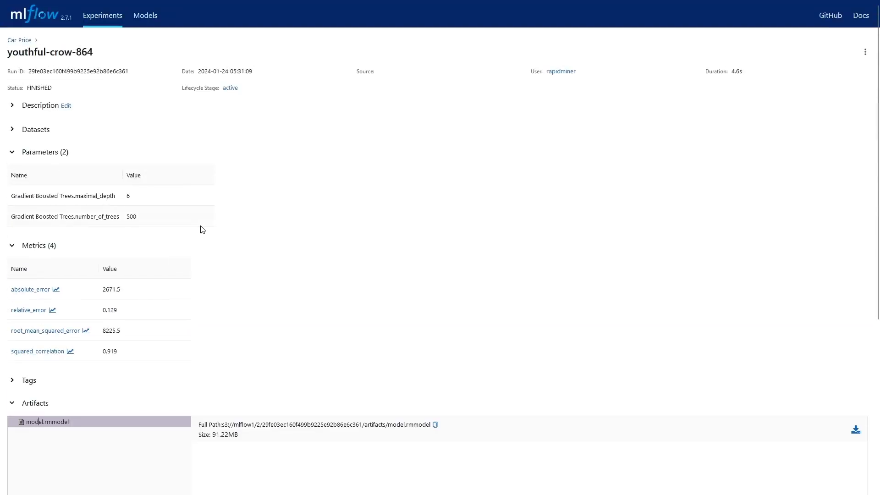
- Switch to the car price monitoring dashboard, open a new alert for the ks_stats chart on the Drift page, review its options and cancel it
{"action": "key", "text": "ctrl+Tab"}
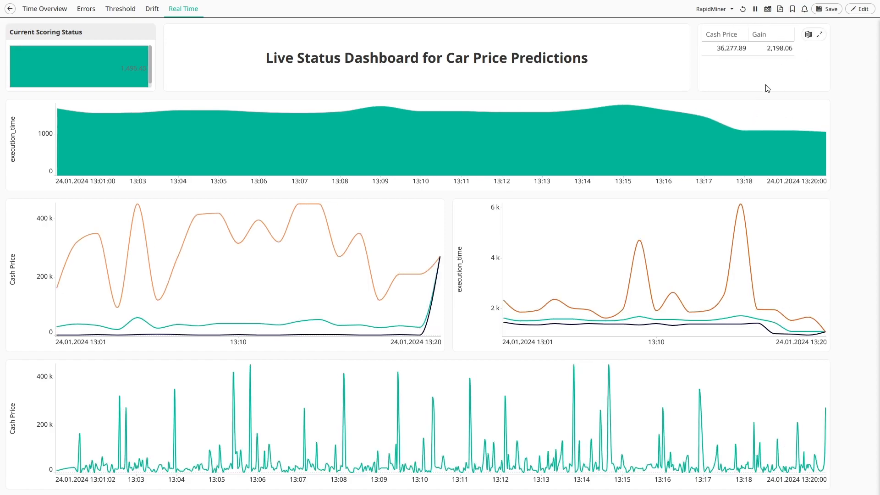
{"action": "left_click", "coordinate": [153, 10]}
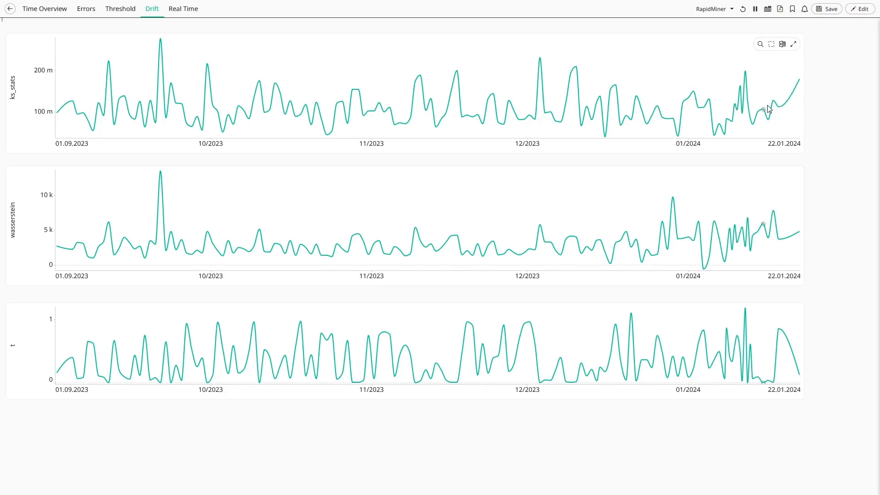
{"action": "right_click", "coordinate": [798, 83]}
{"action": "left_click", "coordinate": [808, 87]}
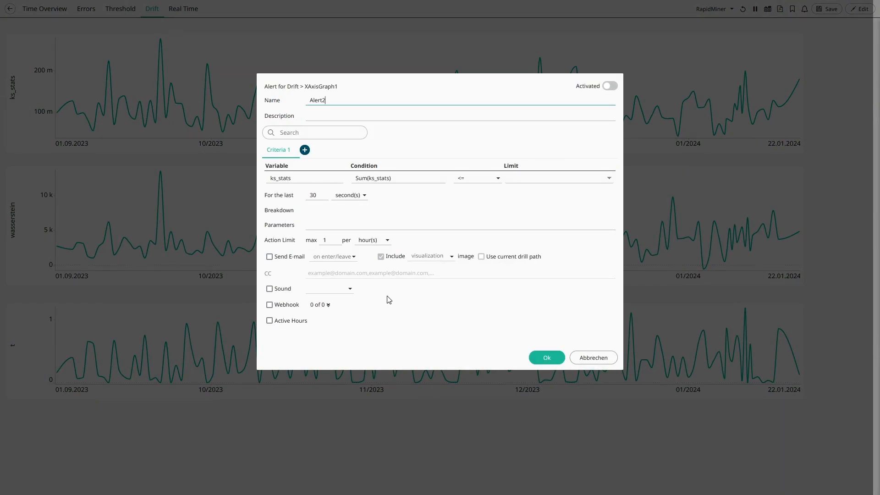
{"action": "left_click", "coordinate": [605, 362]}
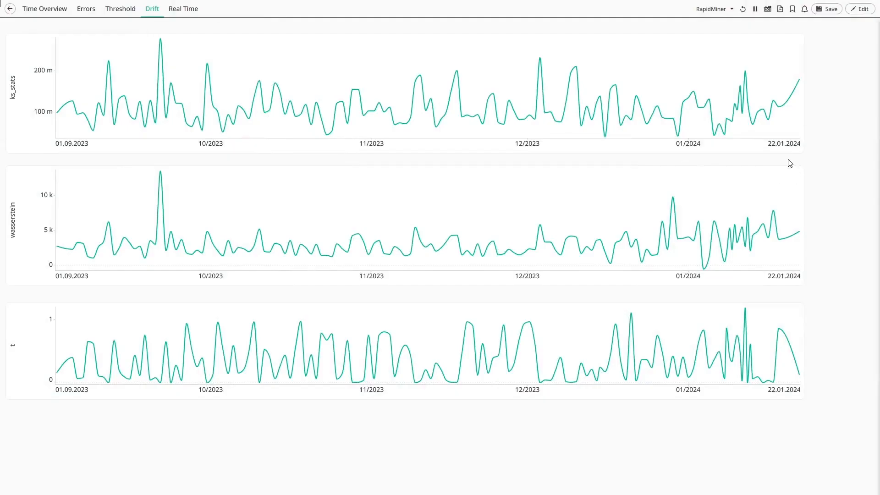
- View the Errors page and compare predictions, labels and relative errors for the GBT and GLM models
{"action": "left_click", "coordinate": [93, 15]}
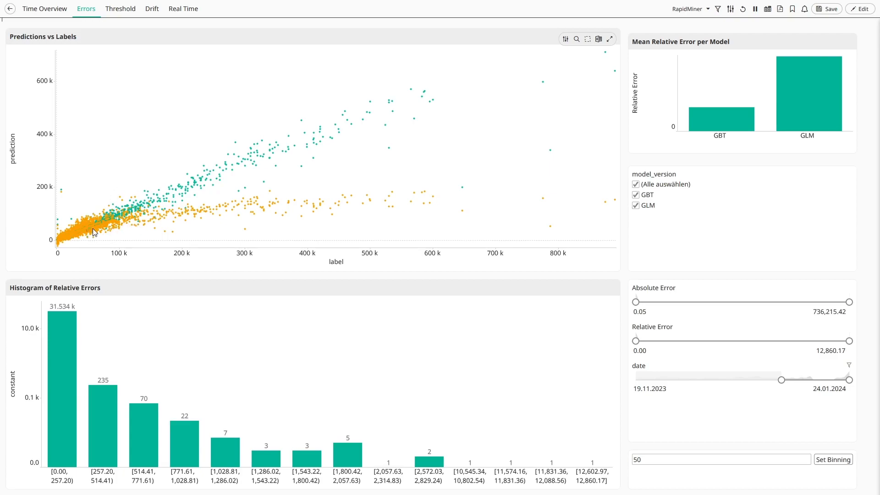
{"action": "mouse_move", "coordinate": [420, 205]}
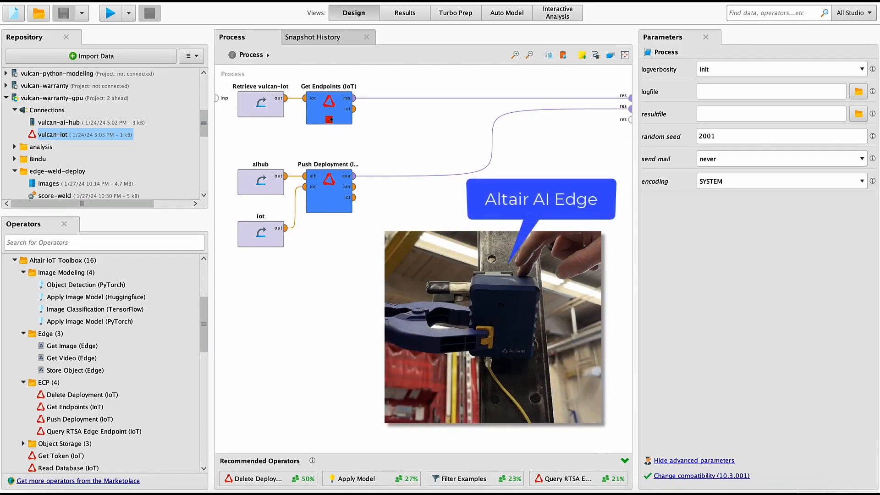
- Run the edge deployment process up to the Get Endpoints (IoT) breakpoint and widen the endpoint column in its results
{"action": "left_click", "coordinate": [110, 13]}
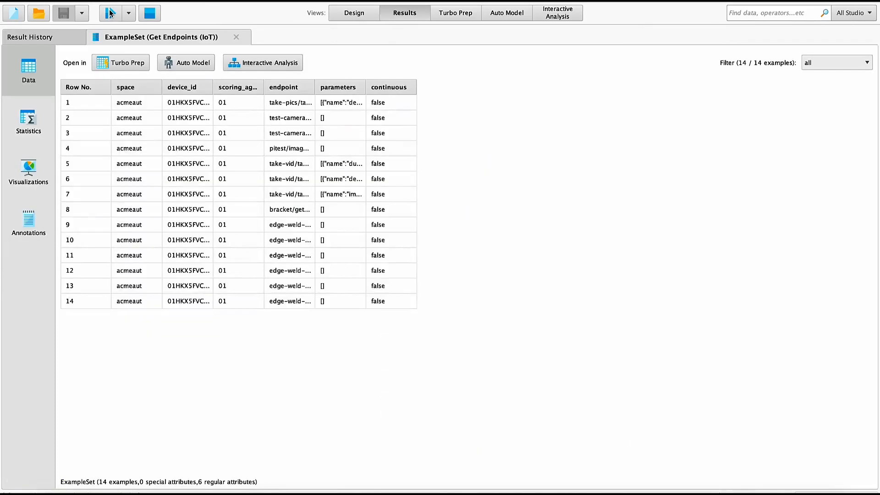
{"action": "left_click_drag", "start_coordinate": [314, 87], "coordinate": [354, 86]}
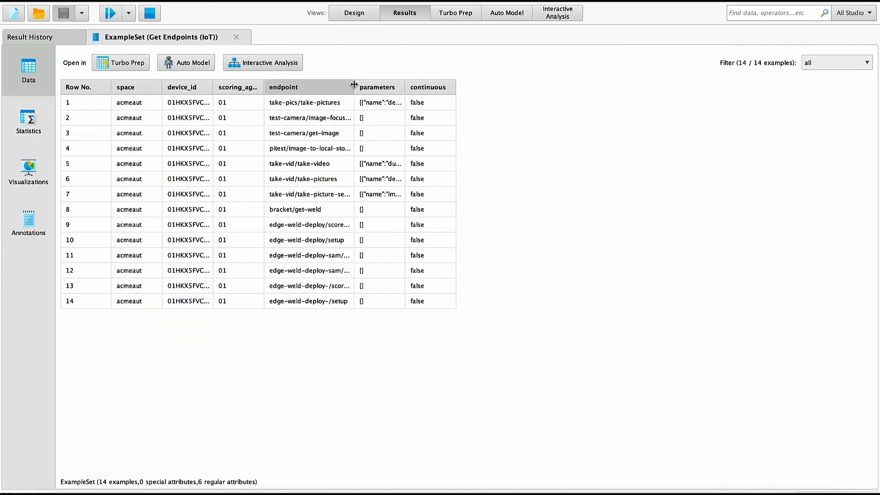
- Resume the process to push the edge-weld-deployment-cam2 deployment and widen the endpoint column in its results
{"action": "left_click", "coordinate": [338, 15]}
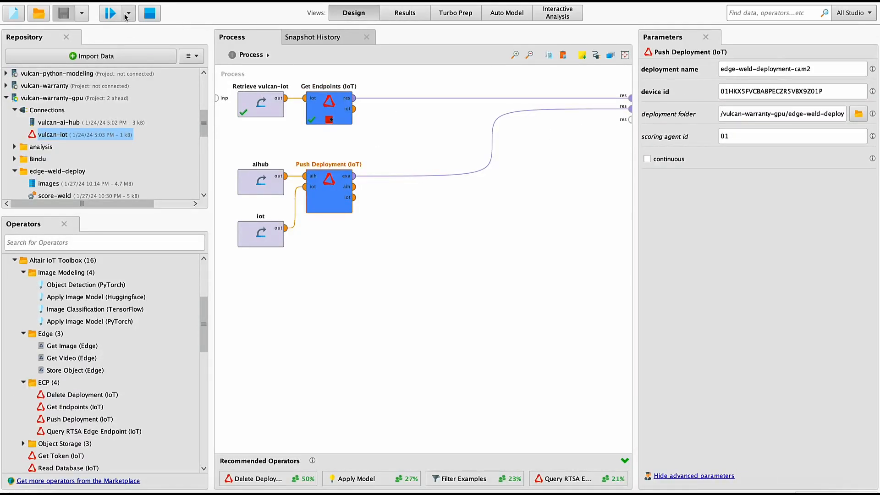
{"action": "left_click", "coordinate": [110, 16]}
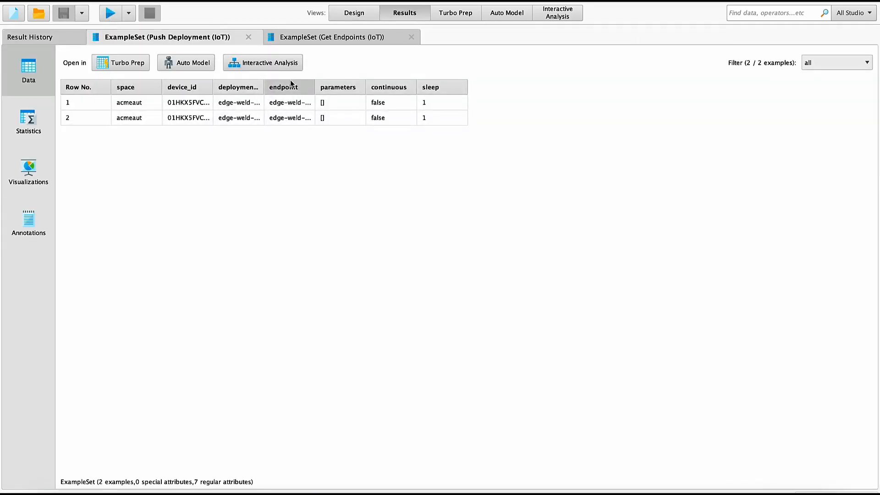
{"action": "left_click_drag", "start_coordinate": [314, 90], "coordinate": [364, 76]}
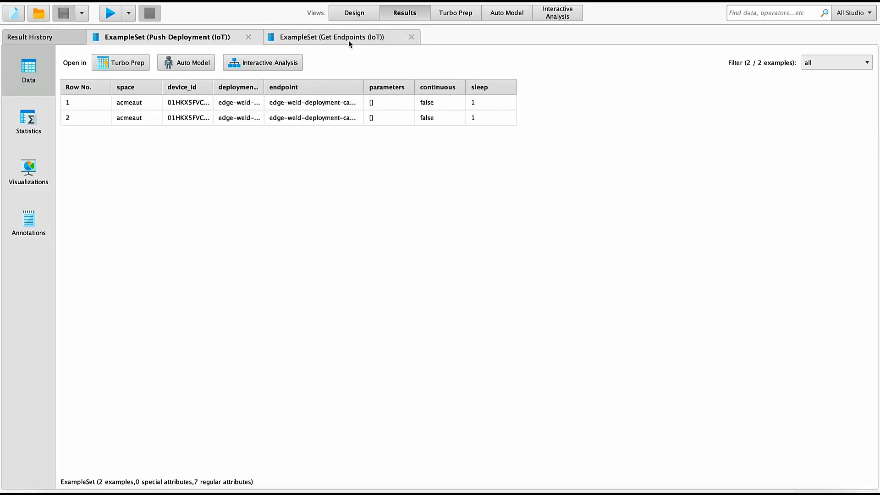
- Switch to SmartWorks and review the operating and resource statistics of the vulcan-cam2 asset, finishing on the other SmartWorks page
{"action": "key", "text": "super+Tab"}
{"action": "key", "text": "super+Tab"}
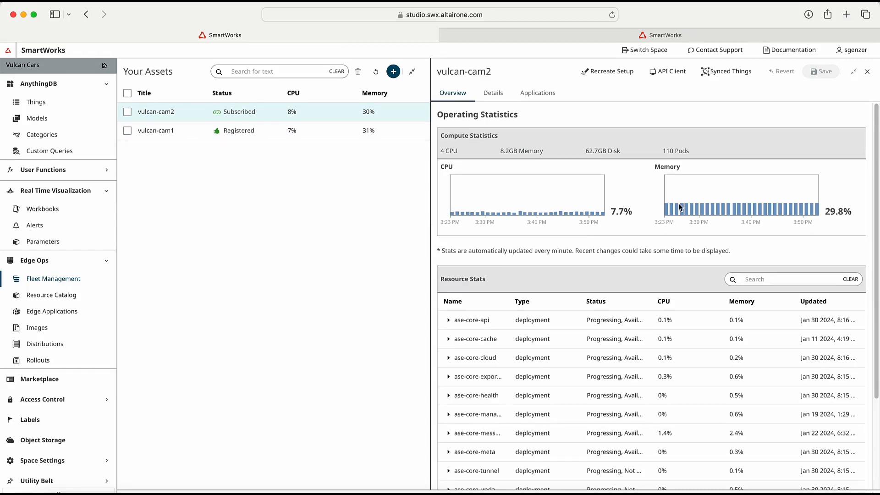
{"action": "scroll", "coordinate": [645, 385], "scroll_direction": "down", "scroll_amount": 5}
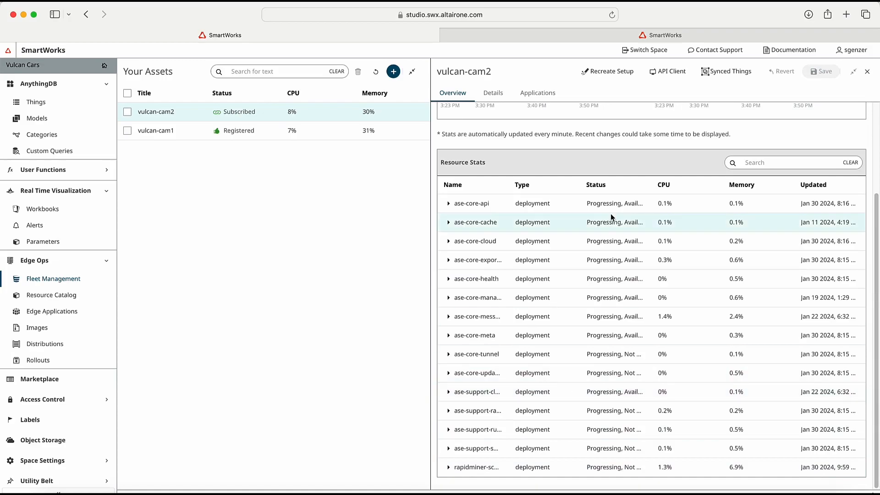
{"action": "left_click", "coordinate": [681, 37]}
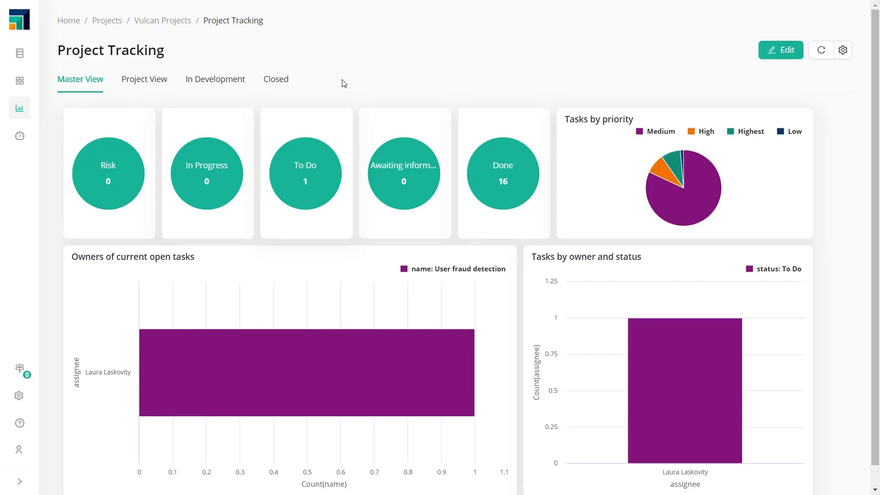
- Inspect the Risk, In Progress and Done task counters in the Master View of the Project Tracking dashboard
{"action": "mouse_move", "coordinate": [125, 169]}
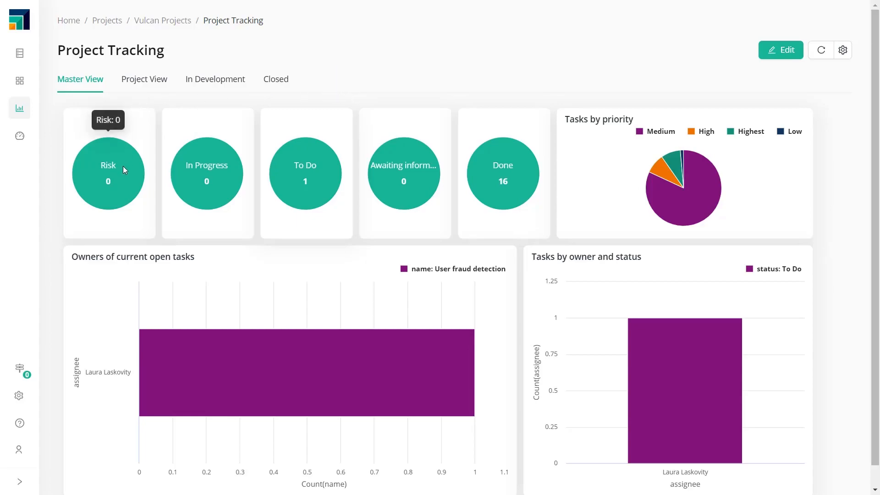
{"action": "mouse_move", "coordinate": [210, 159]}
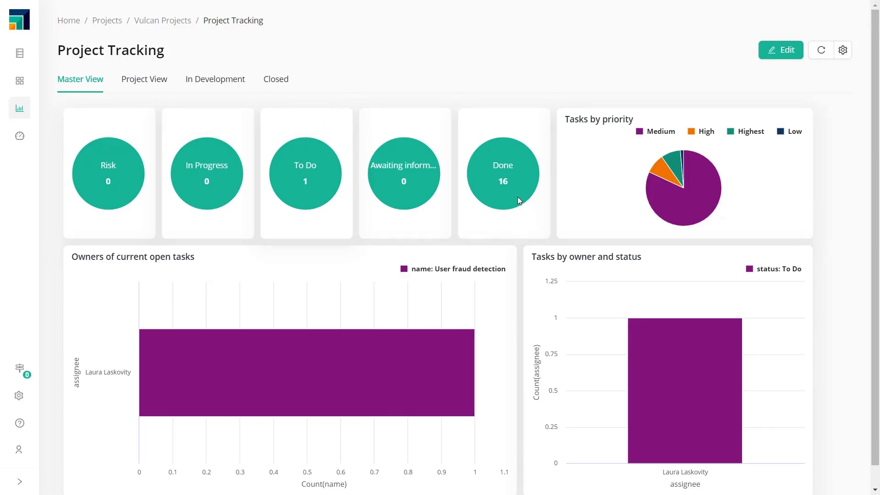
{"action": "mouse_move", "coordinate": [519, 200]}
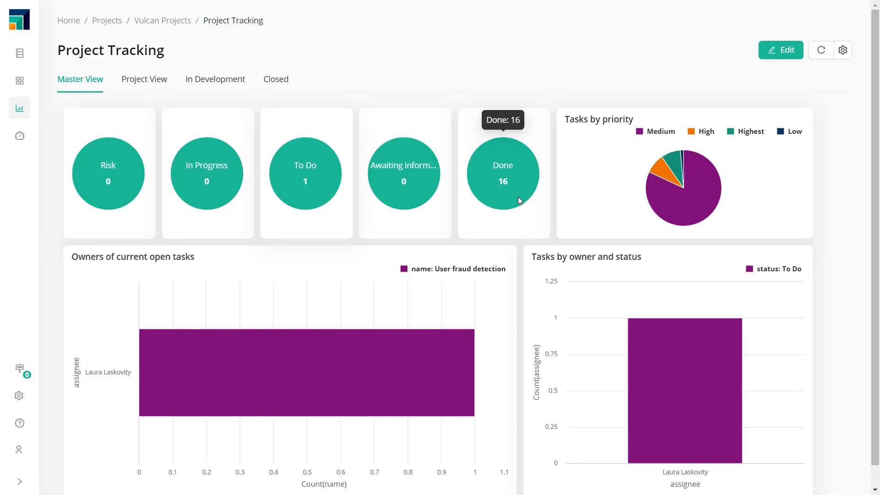
- Show the closed tasks of the Competitive Intel Car Sentiment project in the Closed view of the Project Tracking dashboard
{"action": "left_click", "coordinate": [278, 86]}
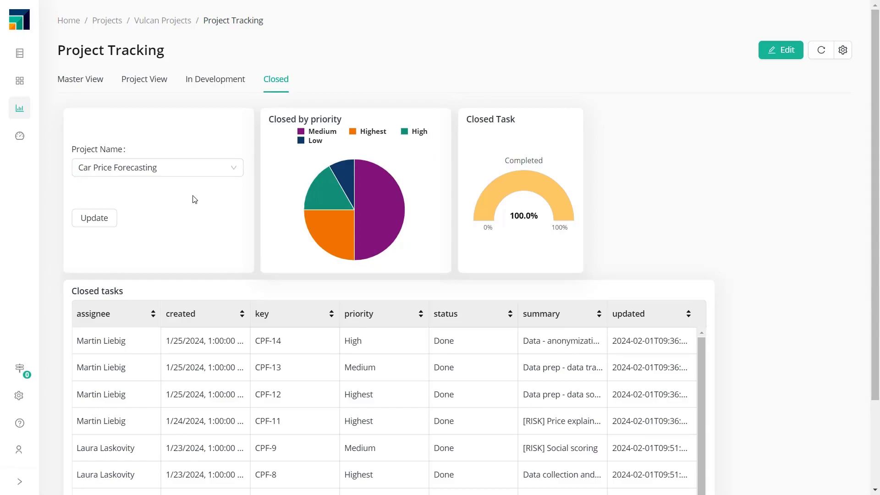
{"action": "left_click", "coordinate": [192, 168]}
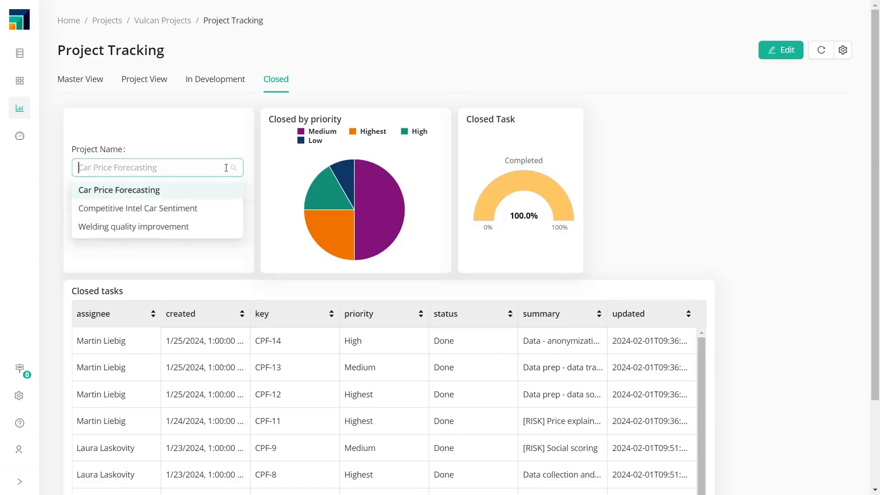
{"action": "left_click", "coordinate": [124, 210]}
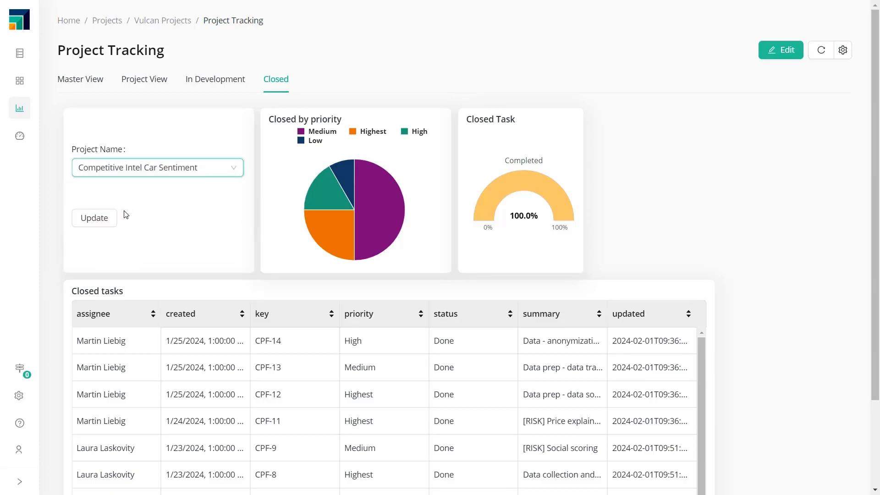
{"action": "left_click", "coordinate": [101, 219]}
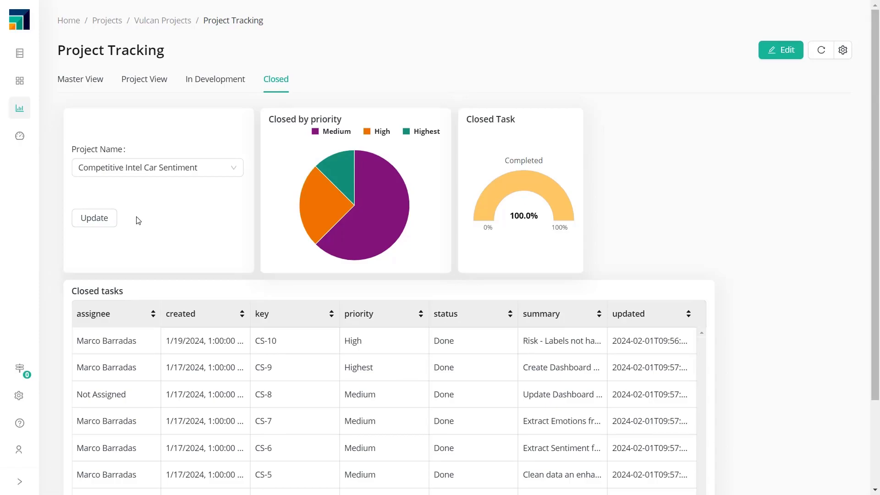
- Switch the closed-task charts and table to the Welding quality improvement project and update them
{"action": "left_click", "coordinate": [227, 173]}
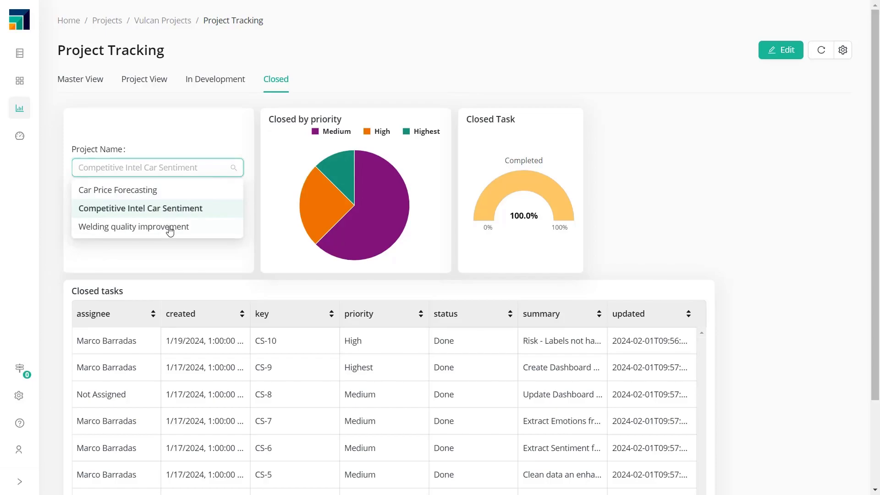
{"action": "left_click", "coordinate": [167, 227]}
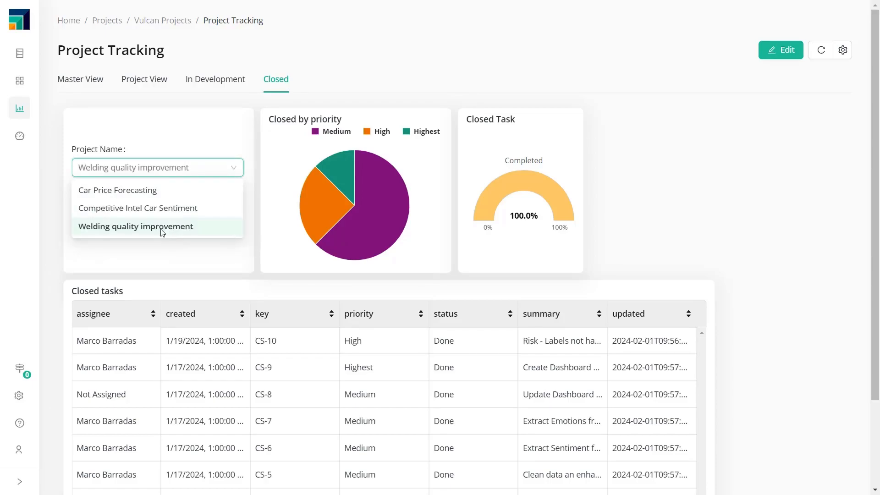
{"action": "left_click", "coordinate": [98, 220]}
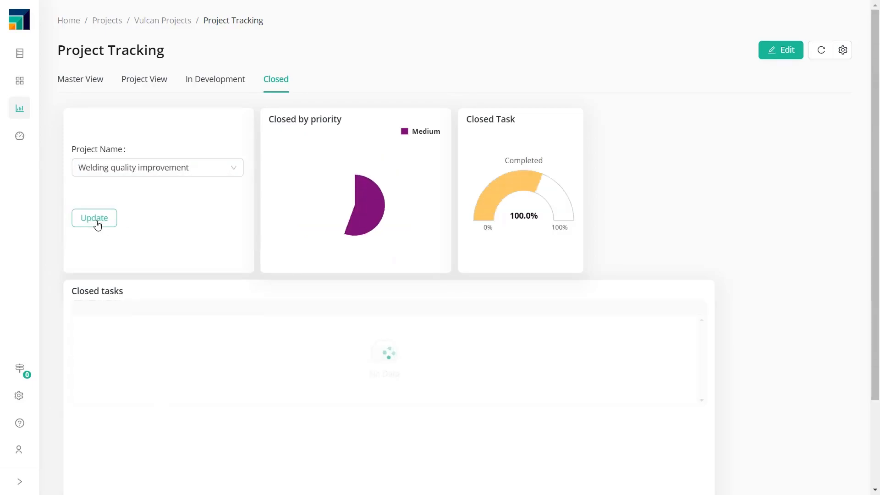